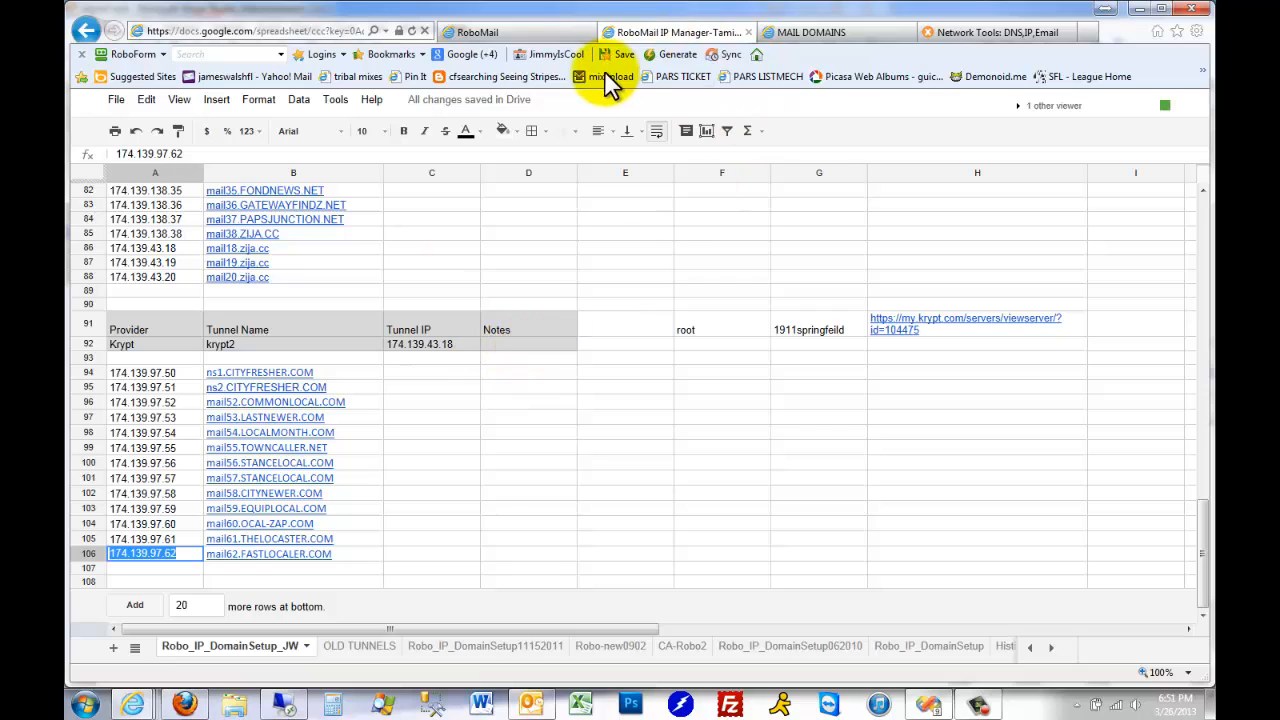
Open my.krypt.com in a new browser tab and view the IPs & Networks details of server ds3e8a7.kryptservers.com
click(1086, 31)
text(kryp)
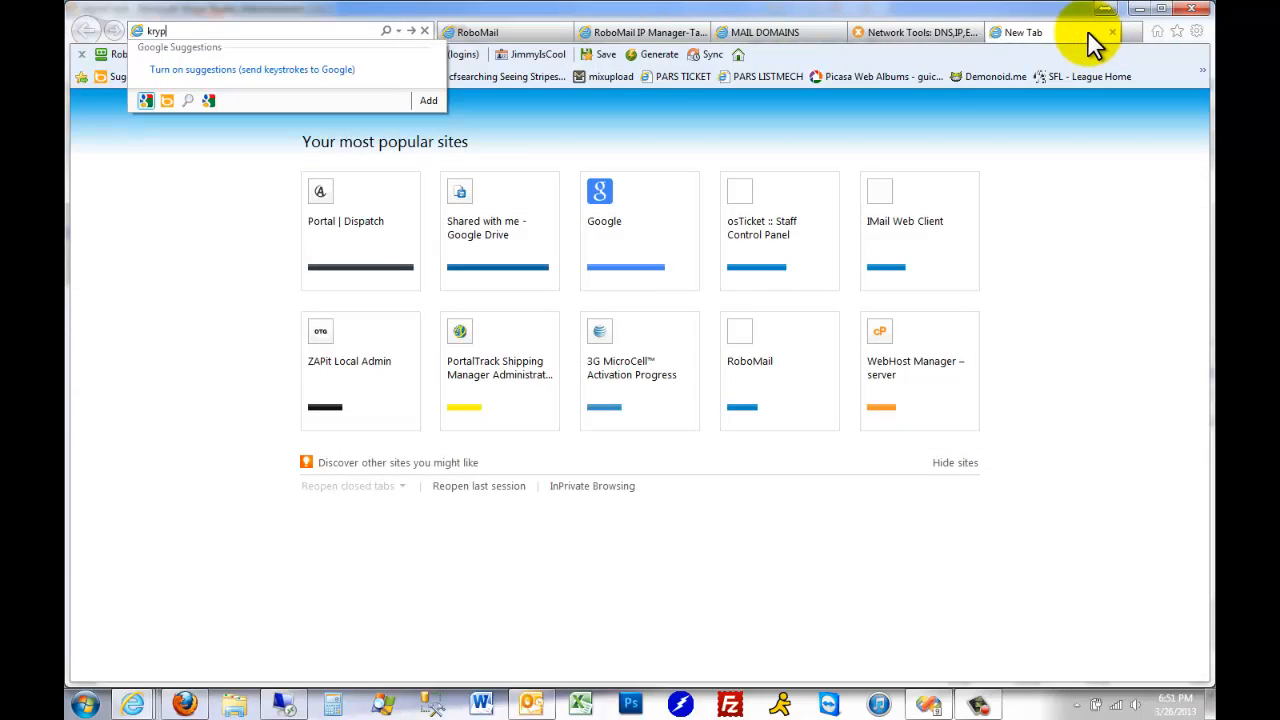
key(BackSpace)
key(BackSpace)
key(BackSpace)
text(my.)
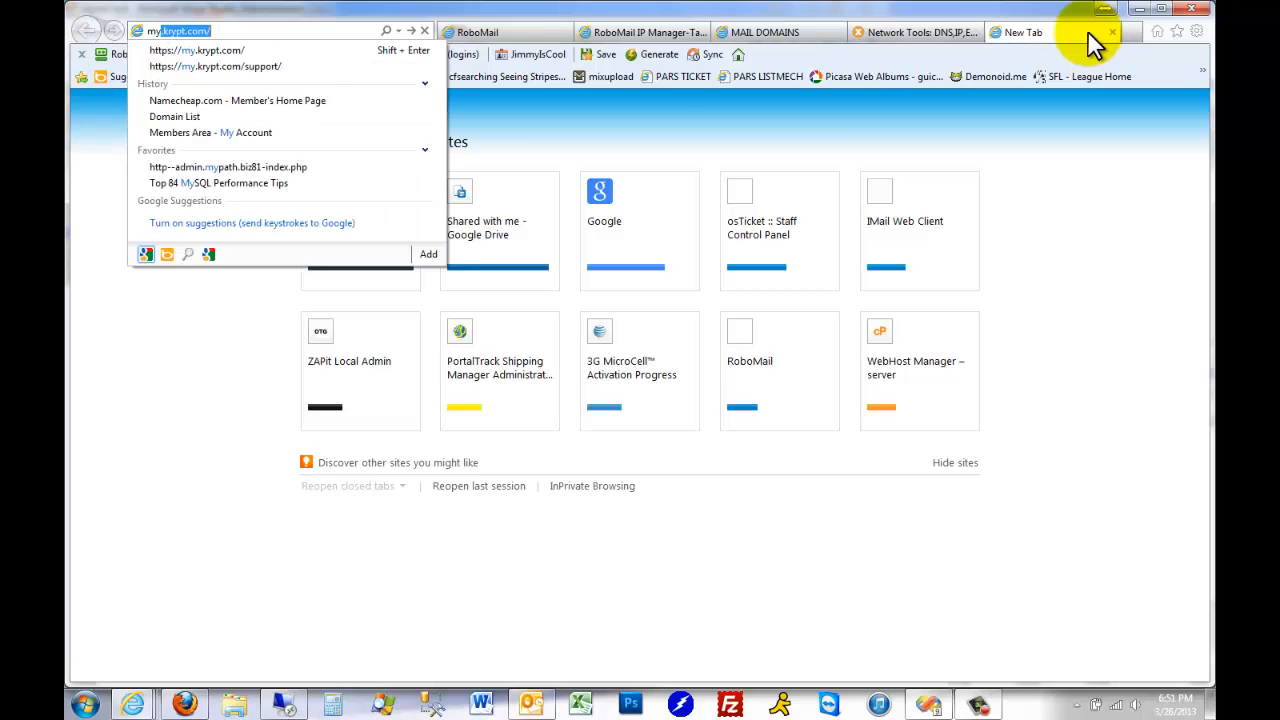
key(Return)
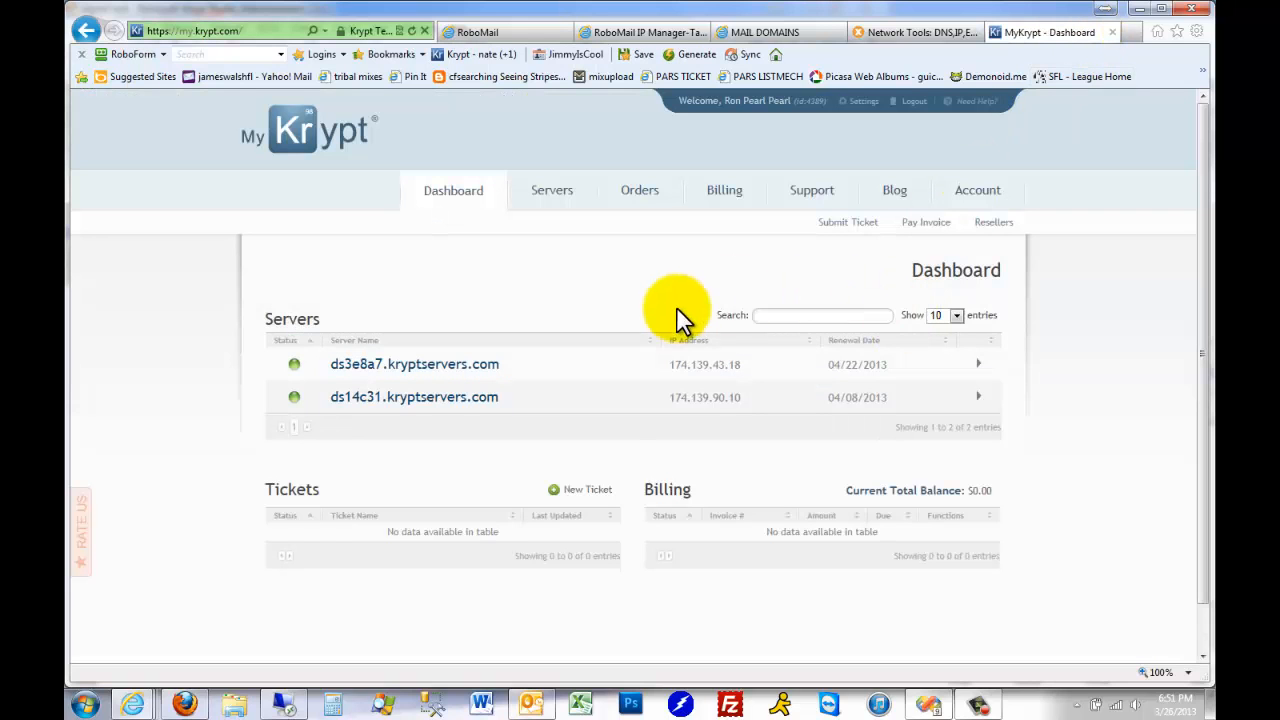
click(483, 372)
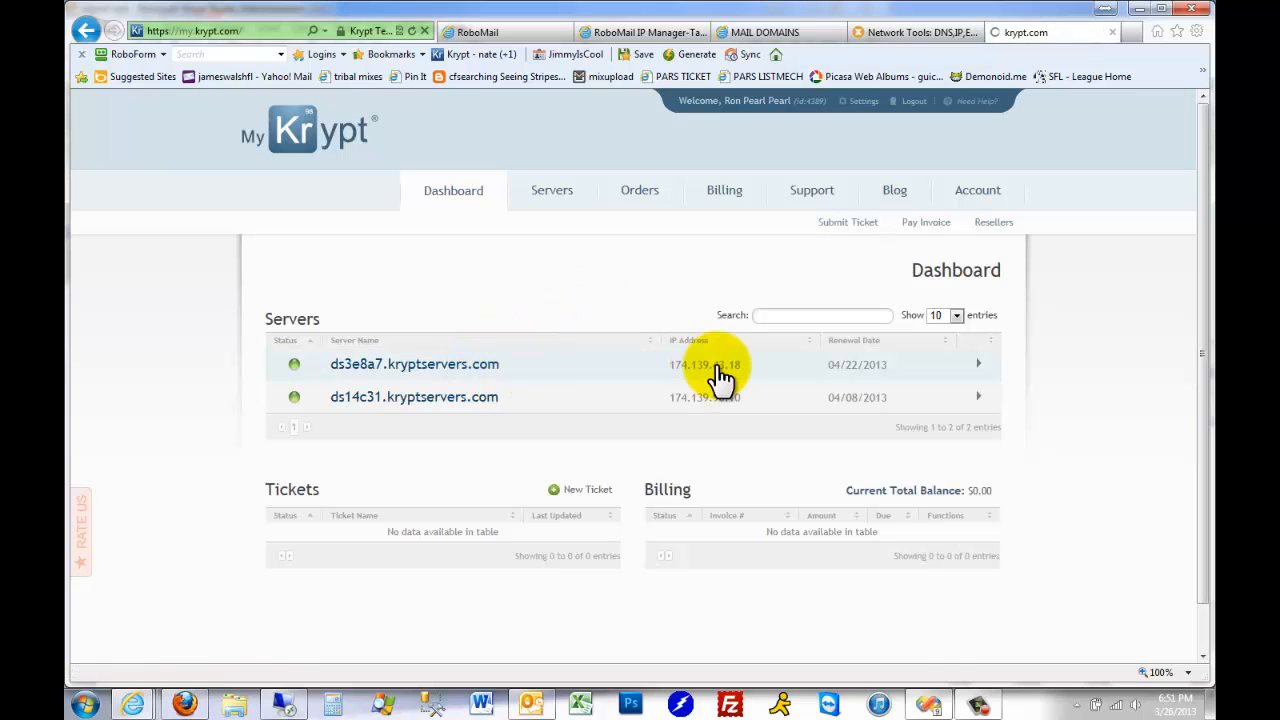
scroll(607, 375, down, 3)
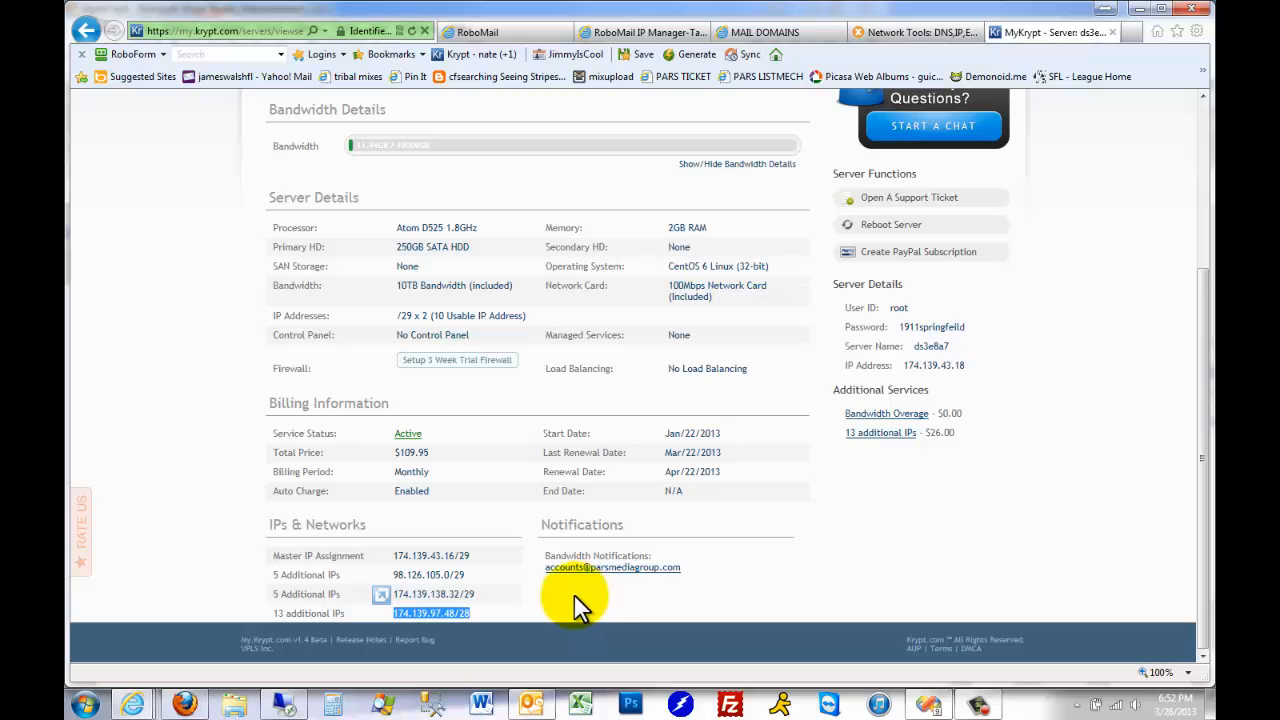
Switch to Outlook and copy the additional IP range 174.139.97.50-62 for ds3e8a7 from the "adding IPs" email
click(540, 708)
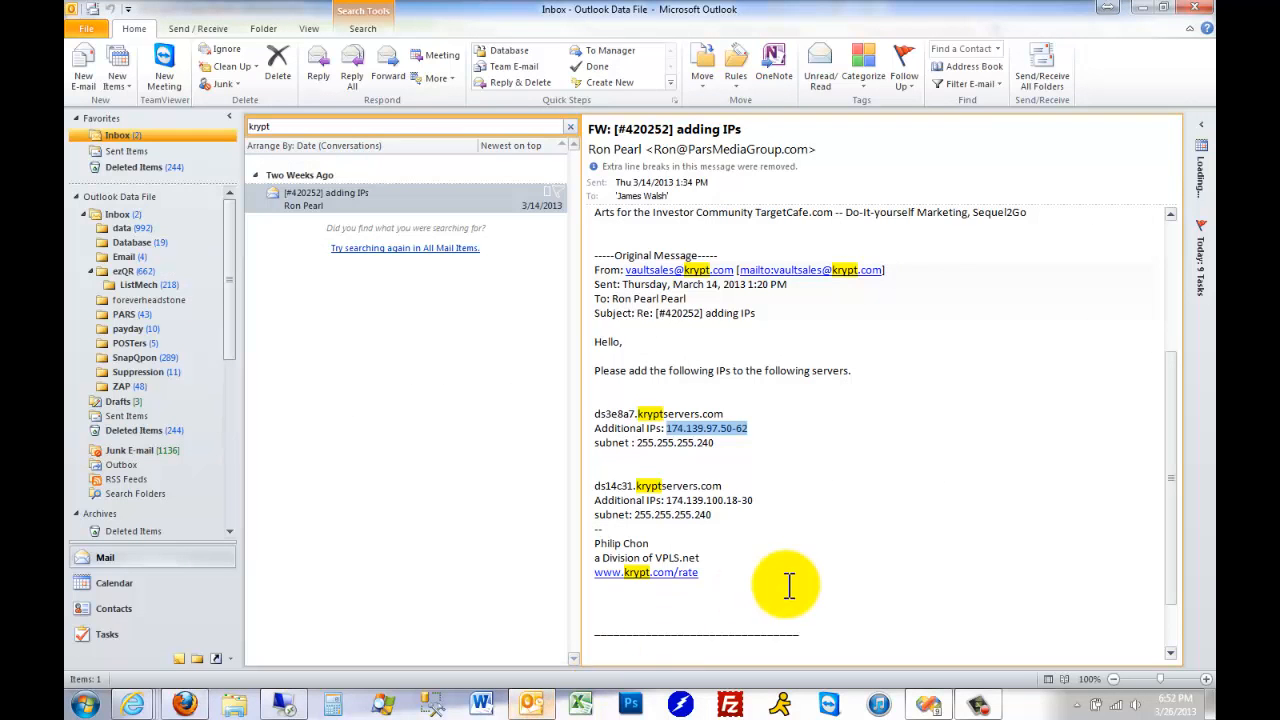
click(766, 424)
drag(808, 430, 668, 426)
key(ctrl+c)
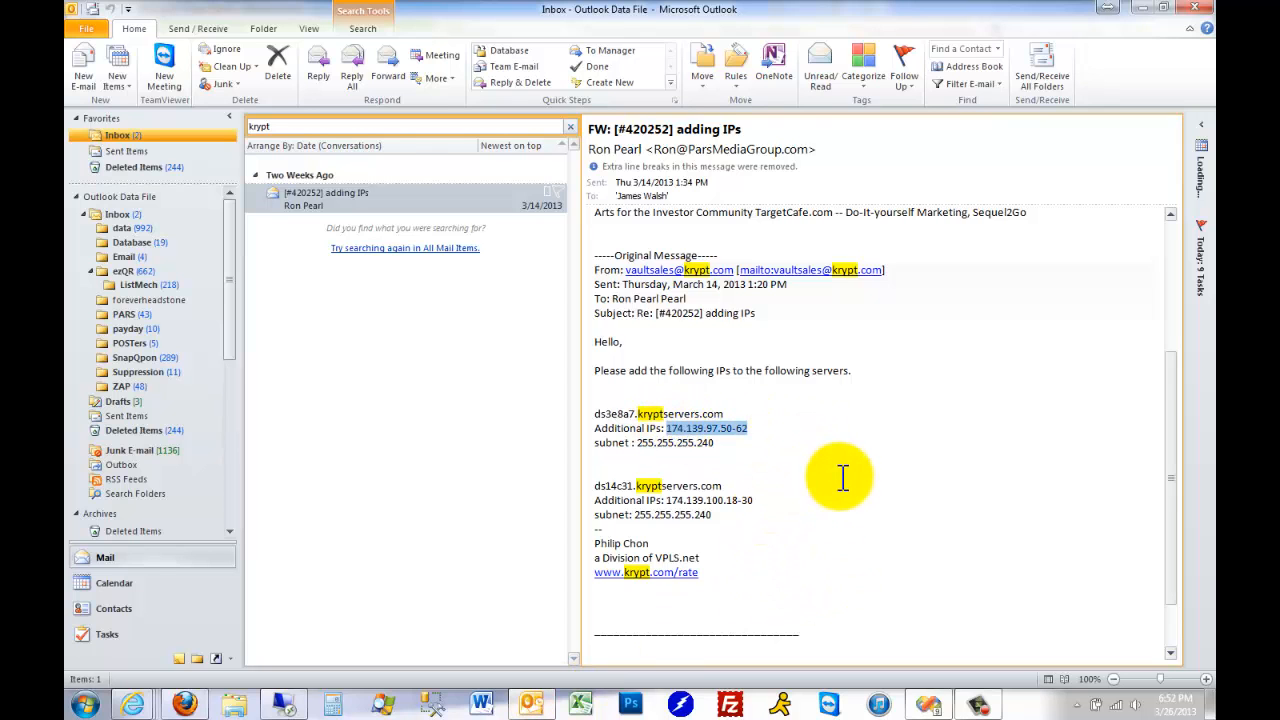
click(1140, 8)
In the RoboMail IP Manager spreadsheet, examine the krypt2 header block with its provider, tunnel IP, login and server link cells
click(640, 32)
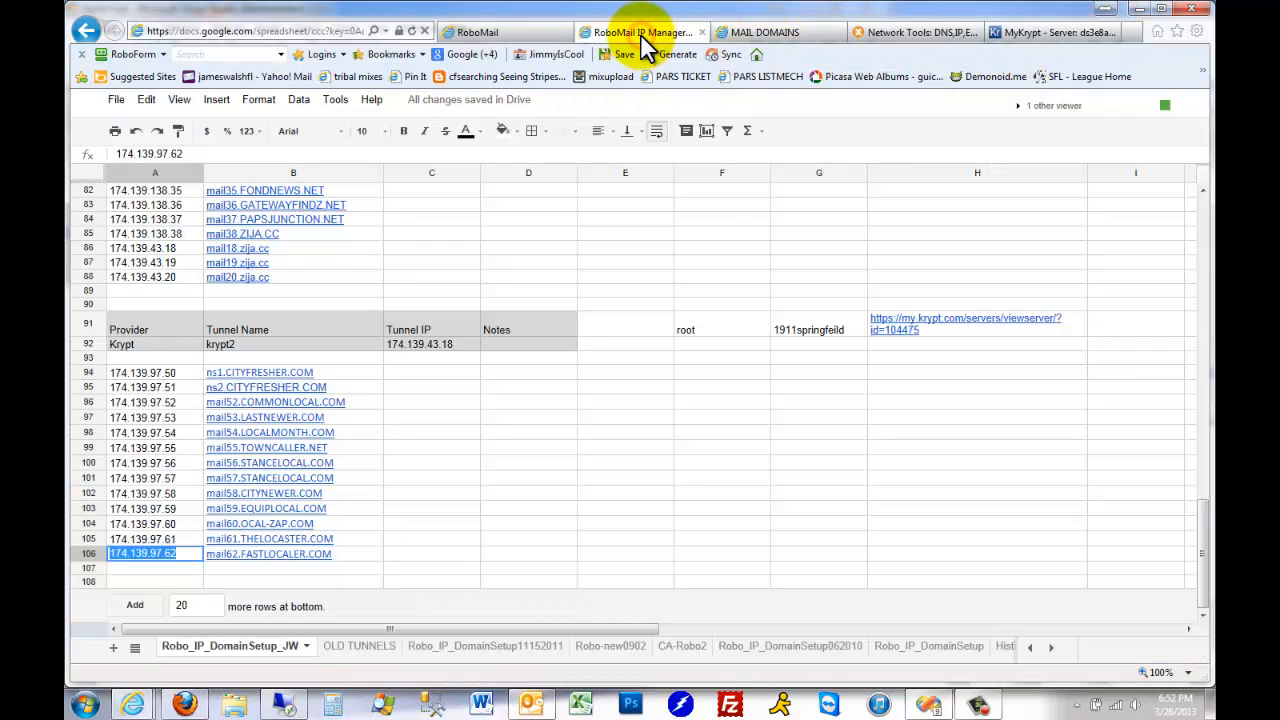
click(381, 386)
click(195, 568)
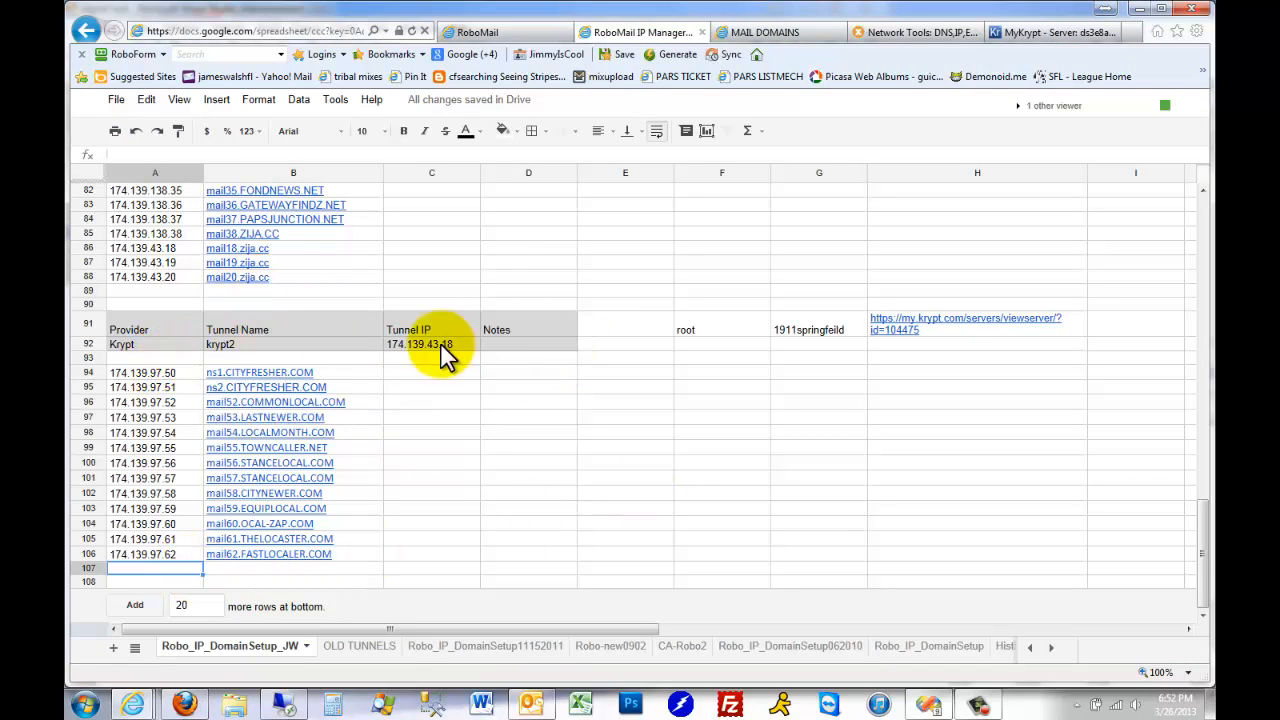
scroll(263, 337, up, 3)
scroll(263, 337, up, 2)
drag(162, 287, 959, 291)
drag(160, 550, 1015, 566)
scroll(657, 509, down, 3)
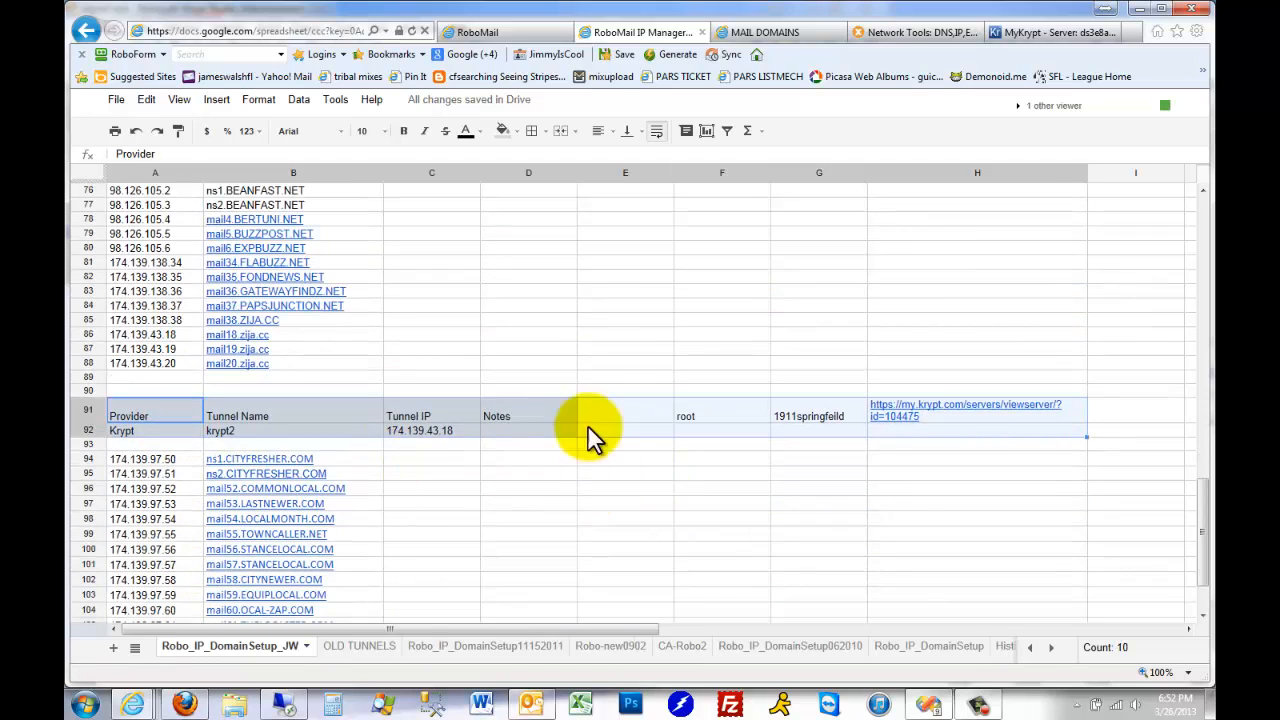
click(427, 430)
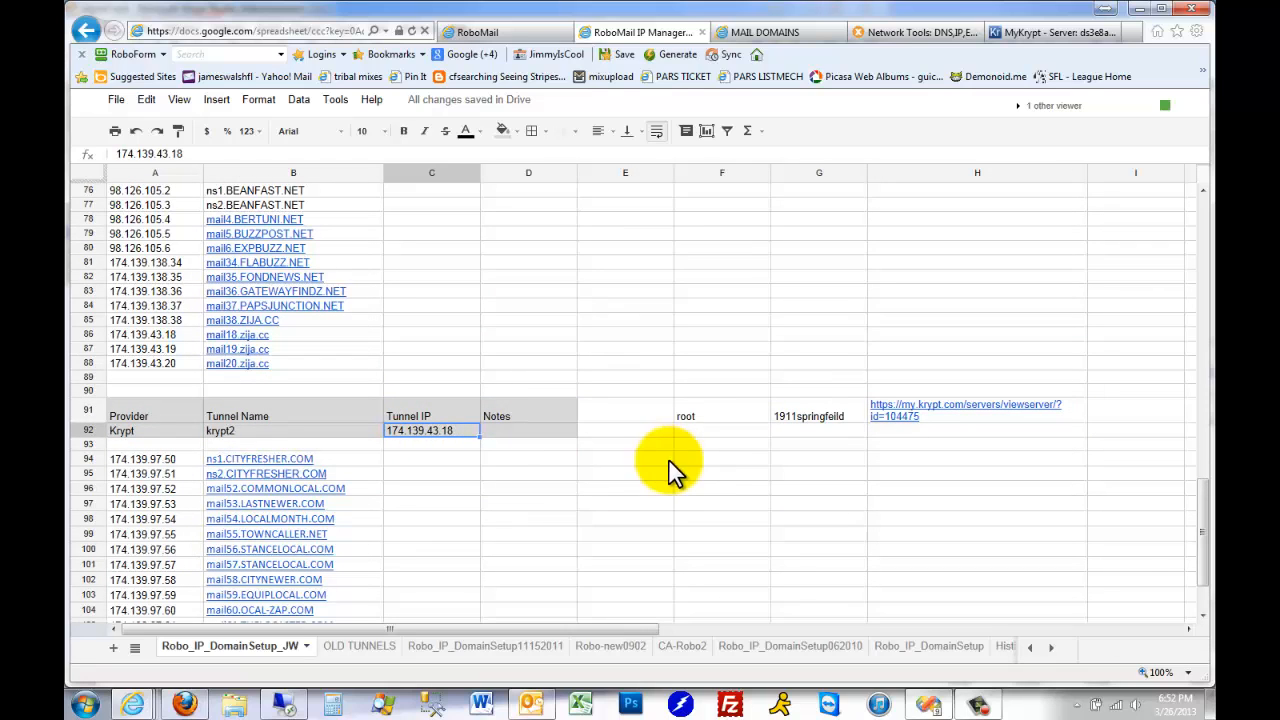
click(704, 419)
click(838, 420)
scroll(670, 510, down, 3)
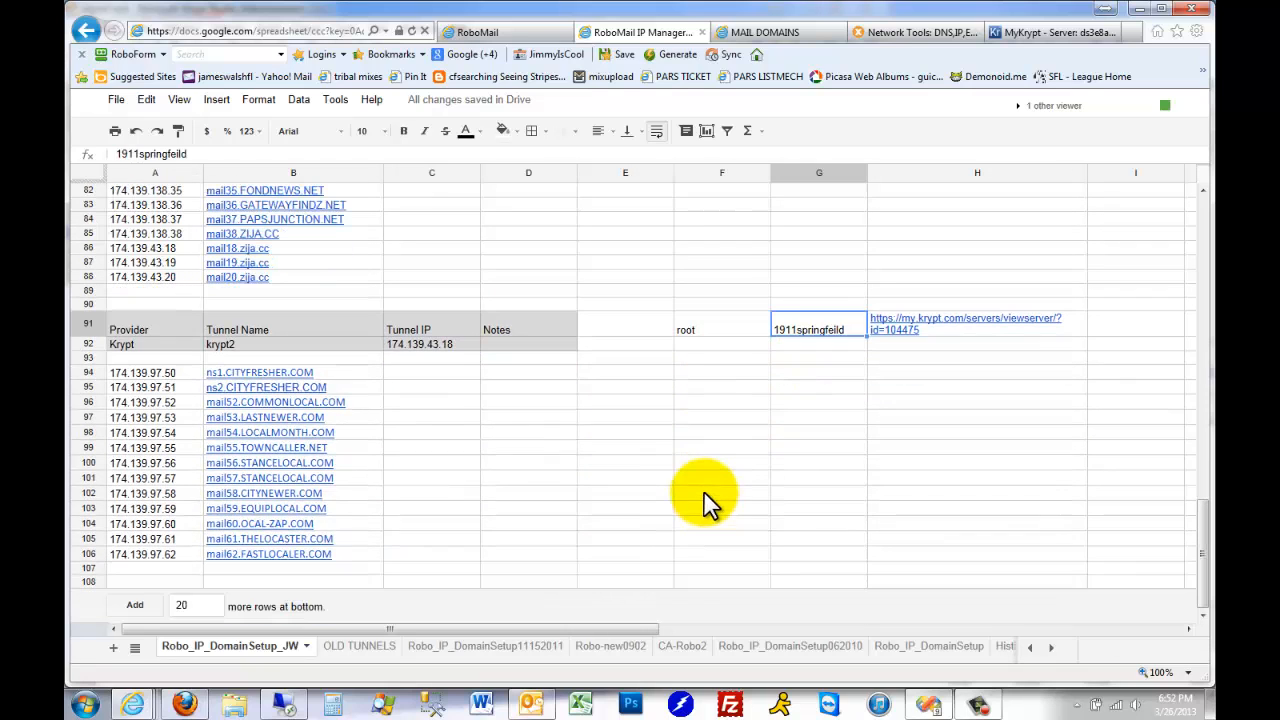
Paste the copied IP range 174.139.97.50-62 into cell A93, directly beneath the krypt2 header block
click(161, 357)
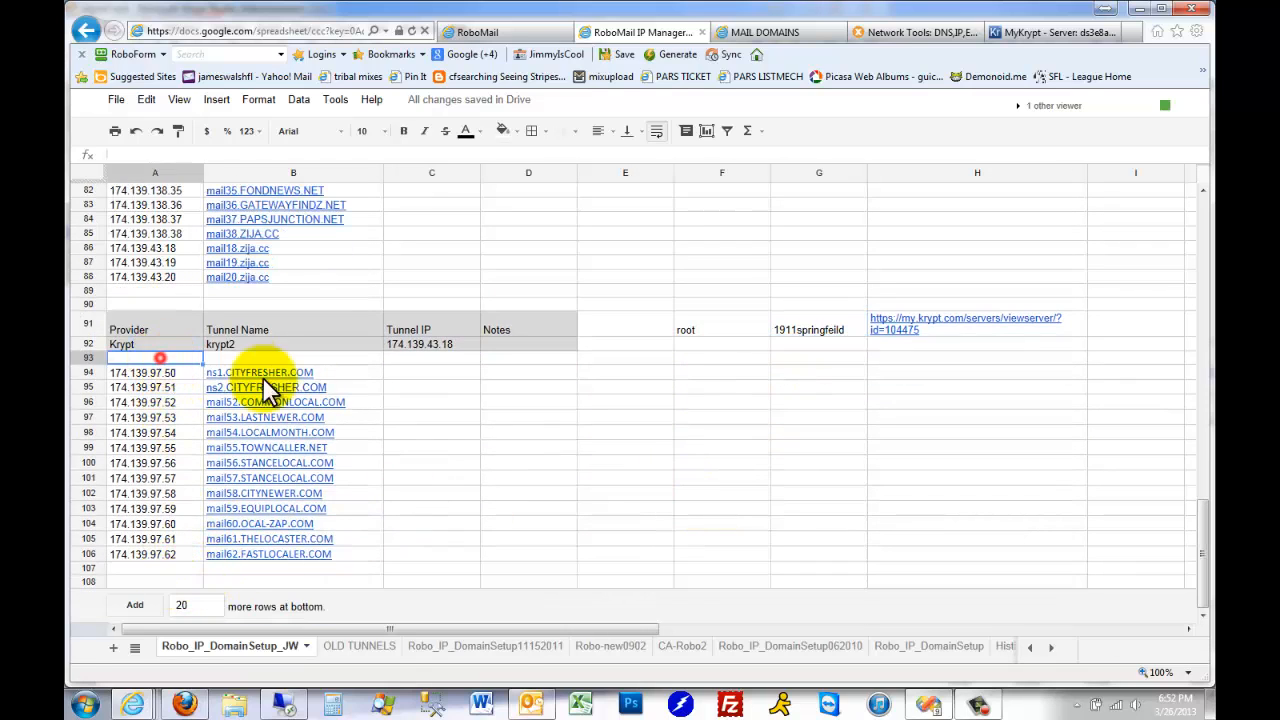
key(ctrl+v)
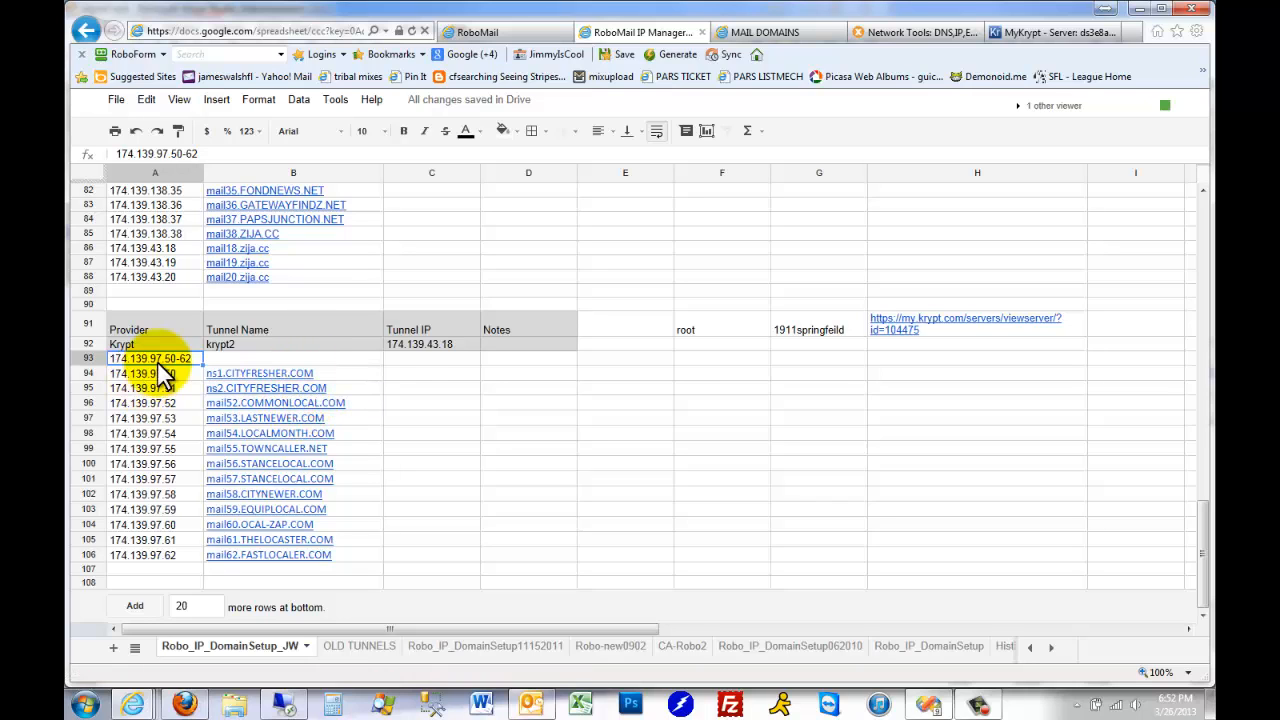
In the MAIL DOMAINS spreadsheet, mark COMMONLOCAL.COM, EQUIPLOCAL.COM and FASTLOCALER.COM as "used" in column C
click(782, 34)
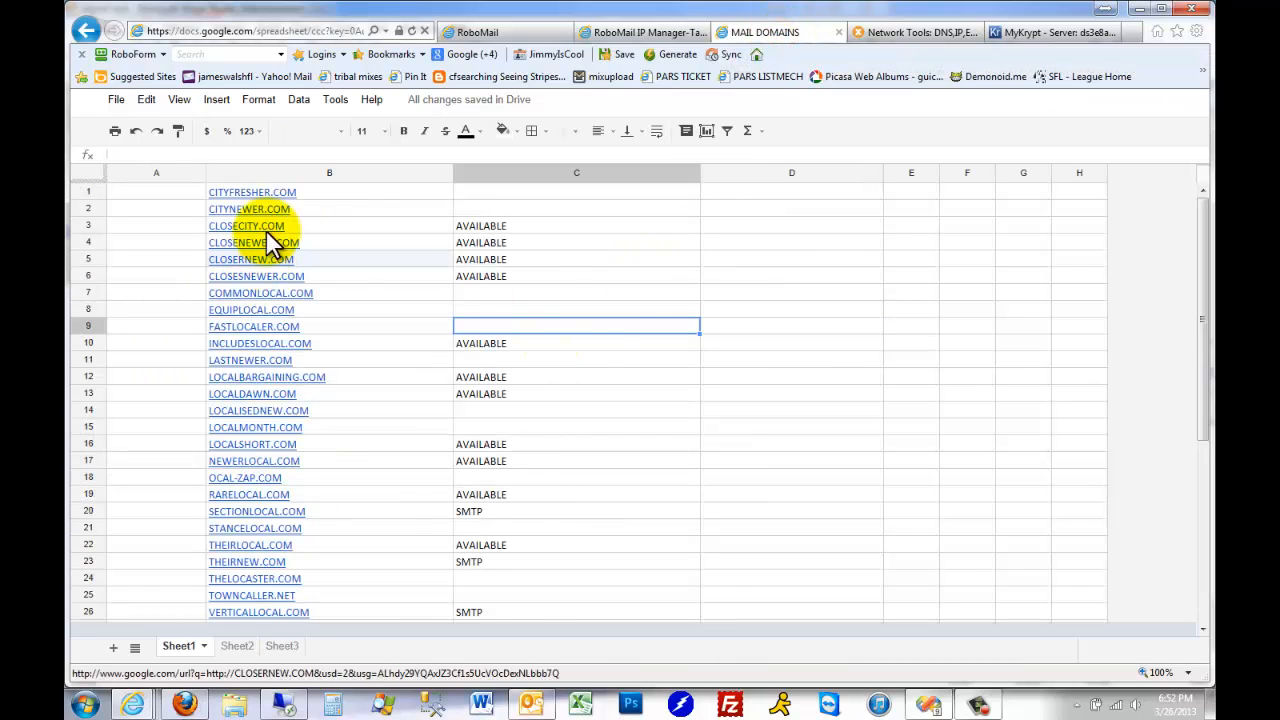
click(368, 292)
click(571, 324)
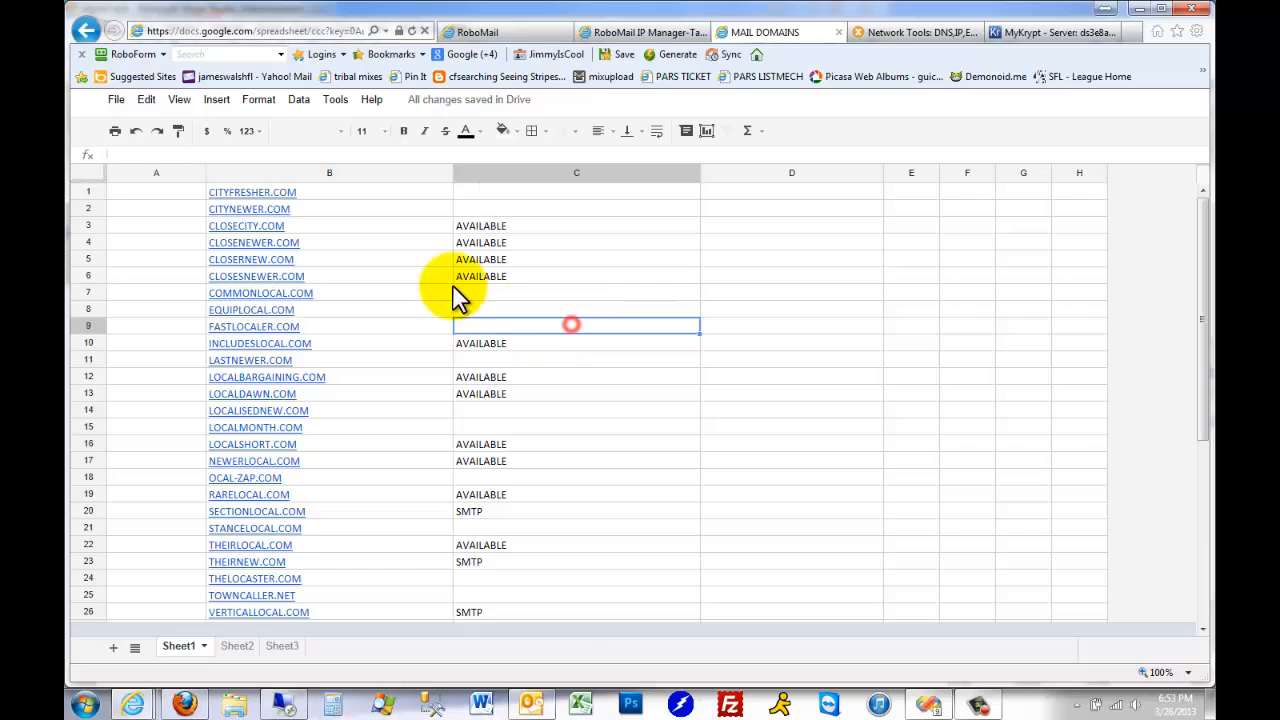
click(404, 280)
click(506, 290)
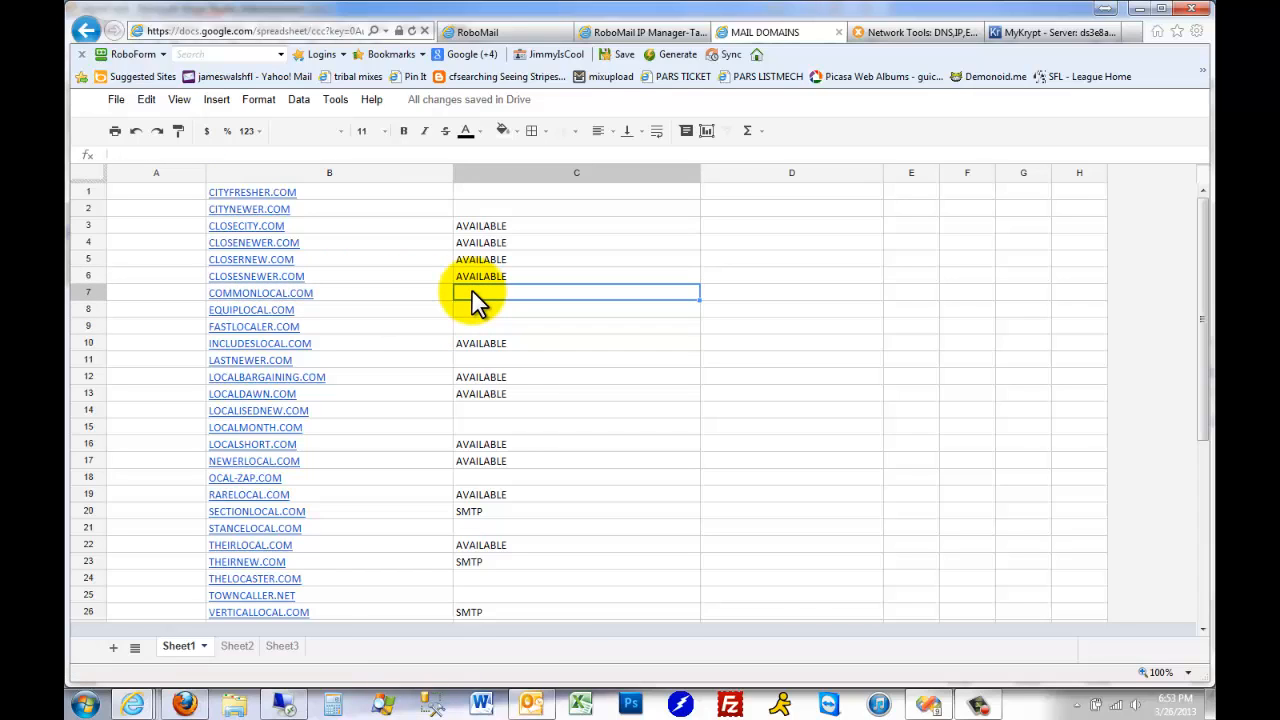
text(used)
key(Return)
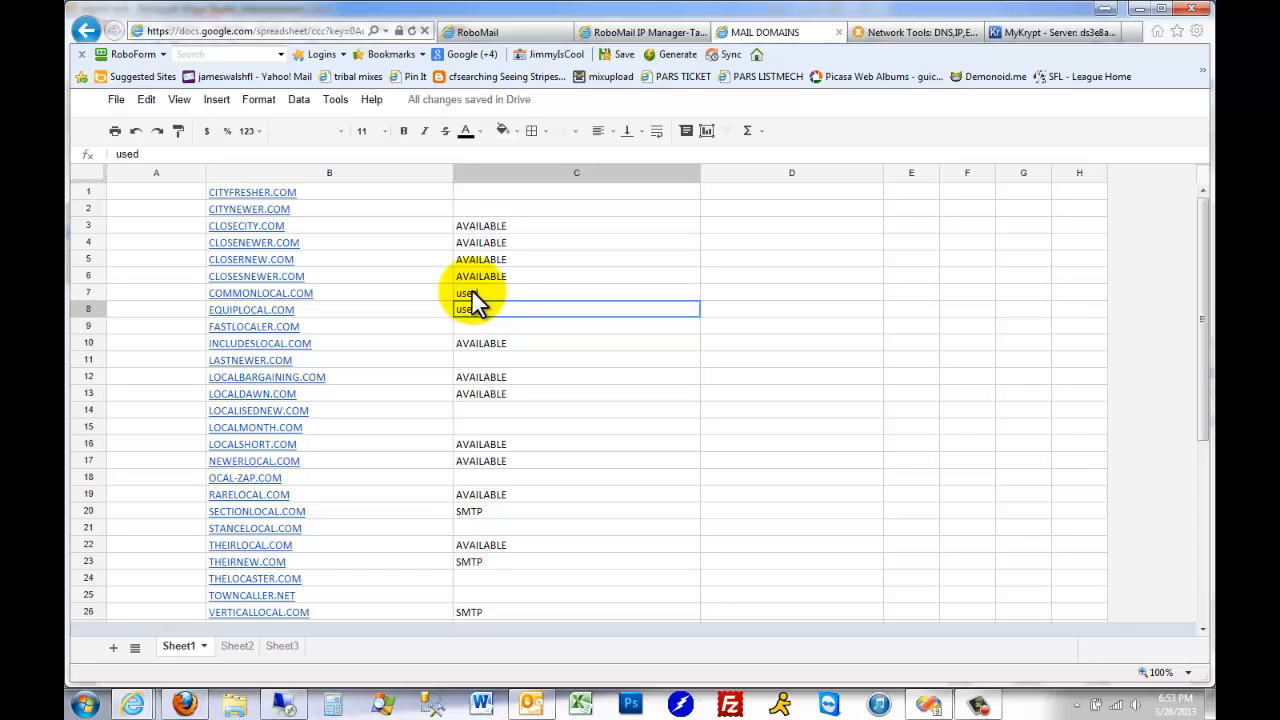
key(Return)
text(use)
key(Return)
Mark LASTNEWER.COM, LOCALISEDNEW.COM and LOCALMONTH.COM as "used" in column C
key(Return)
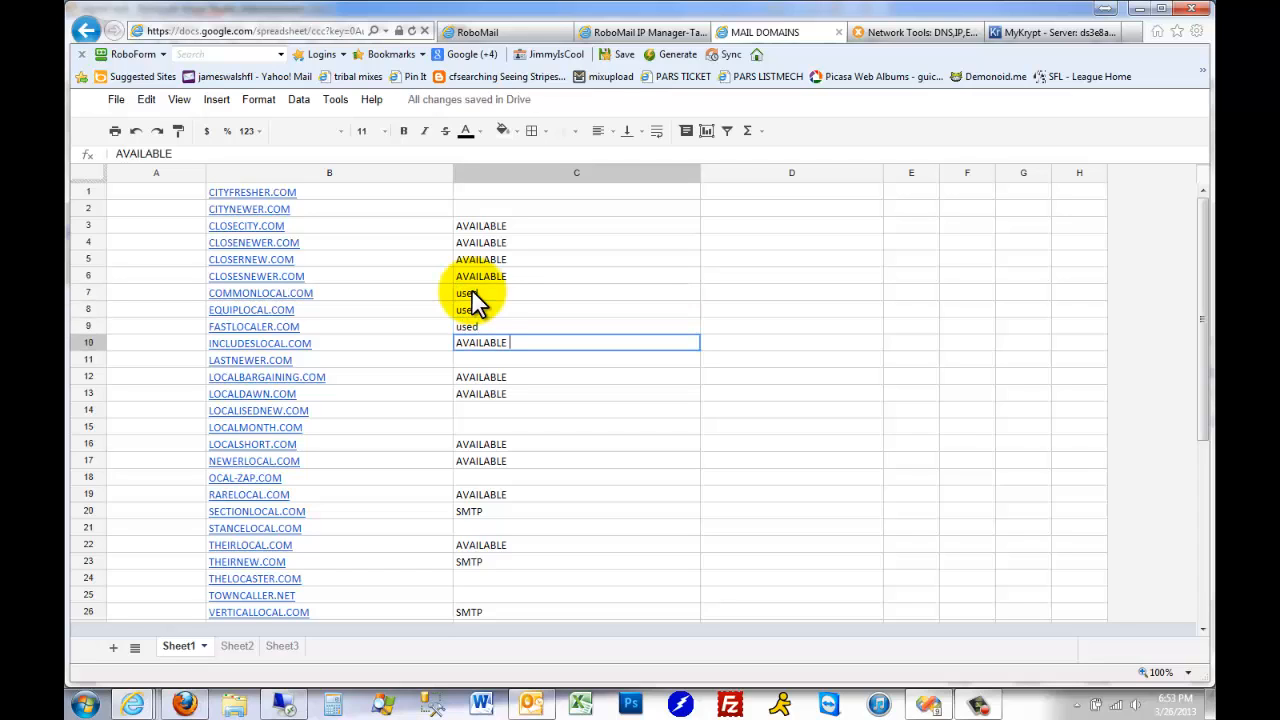
key(Return)
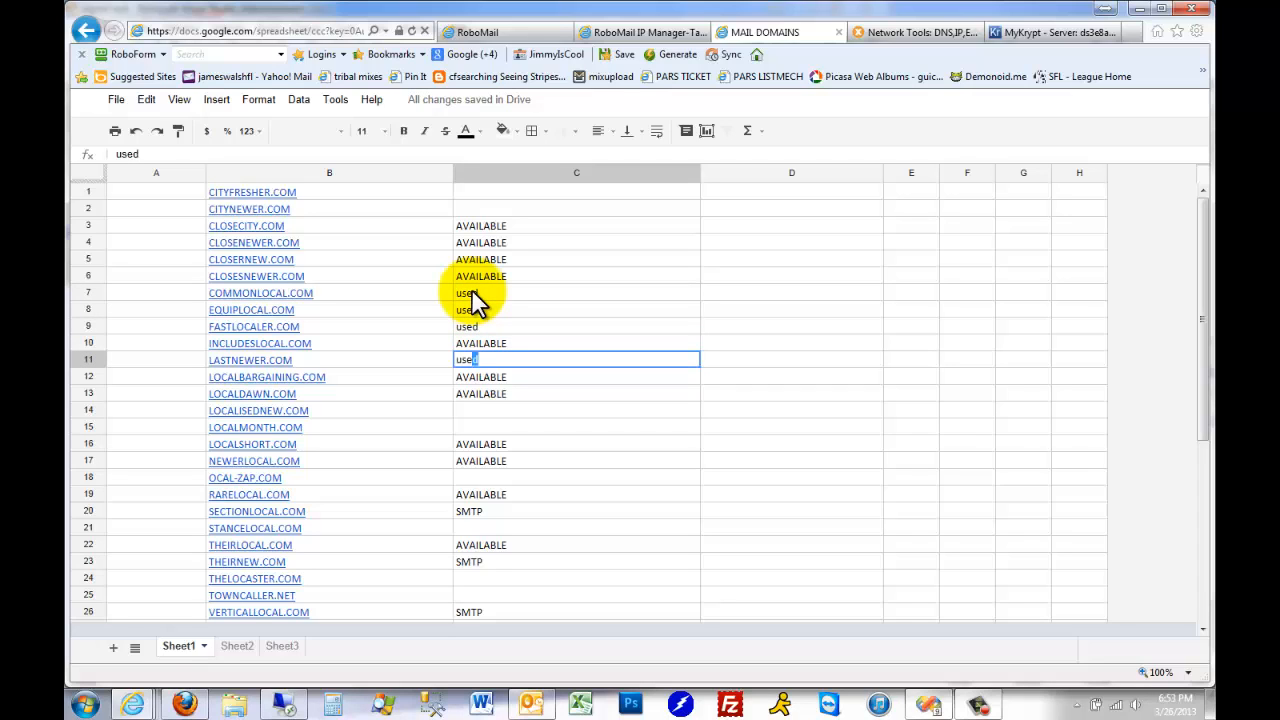
text(use)
key(Return)
key(Return)
key(Return)
key(Return)
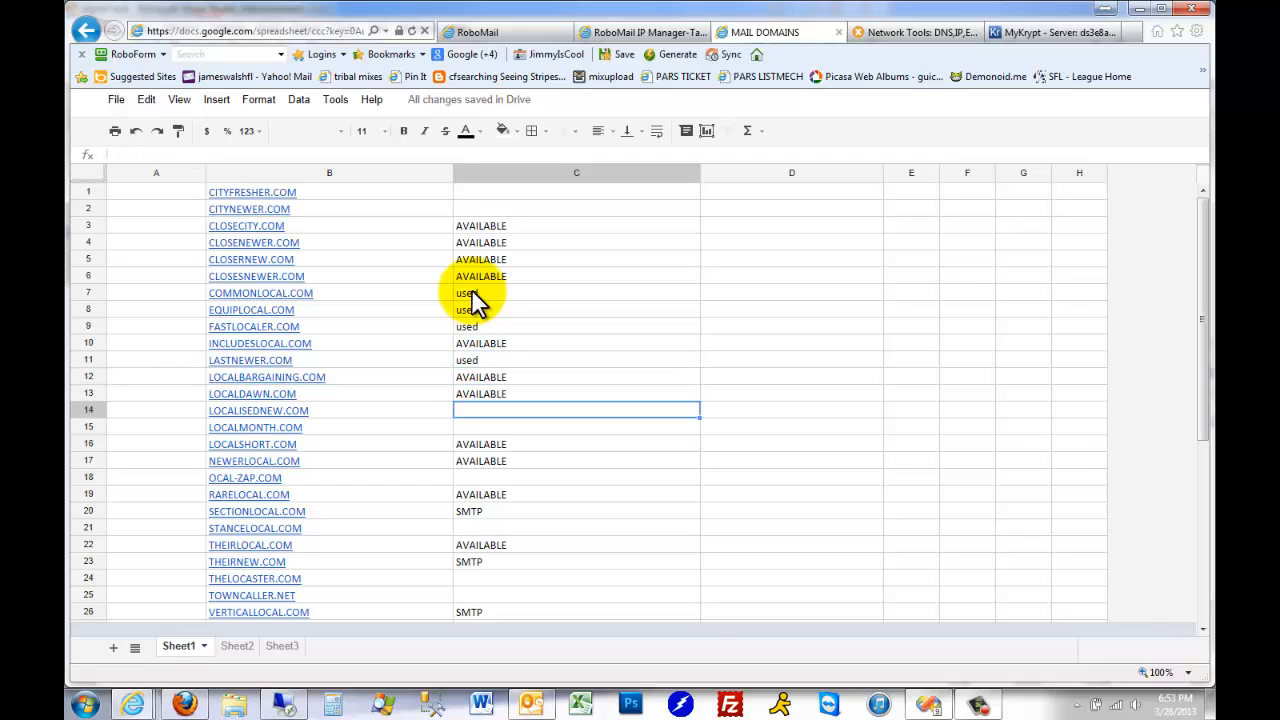
text(use)
key(Return)
text(us)
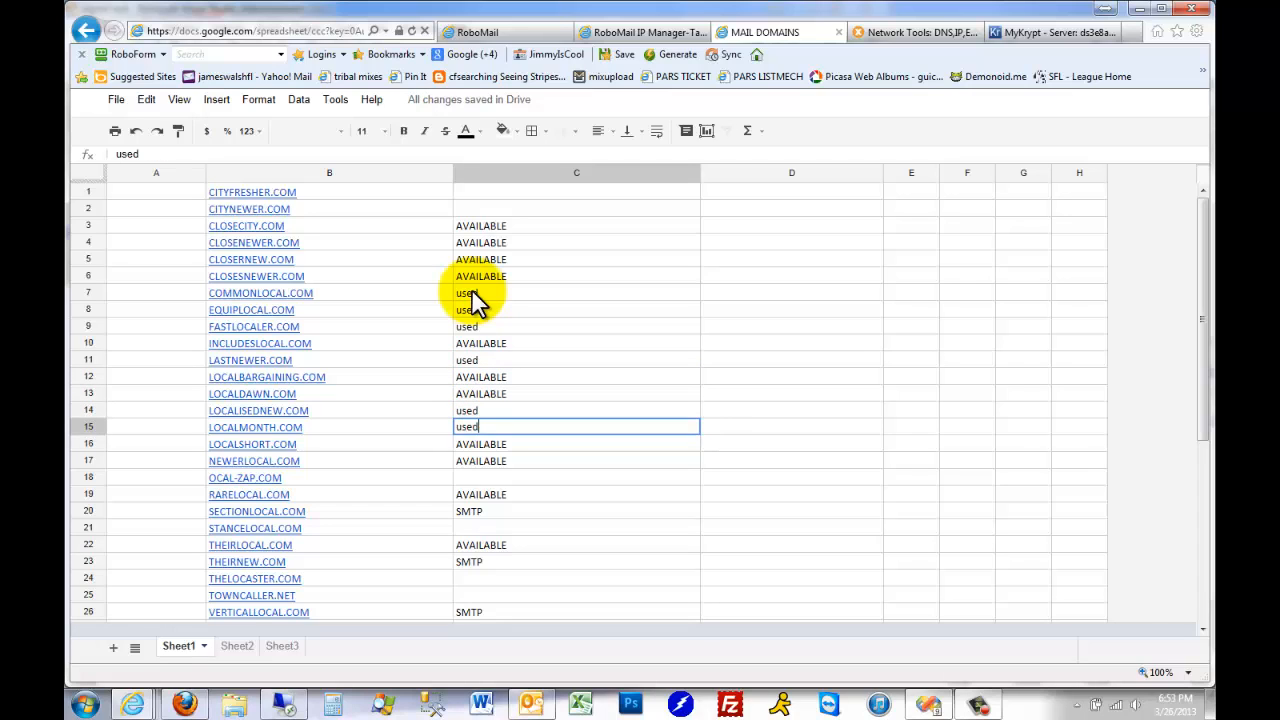
text(e)
key(Return)
key(Return)
Mark OCAL-ZAP.COM and STANCELOCAL.COM as "used" in column C
key(Return)
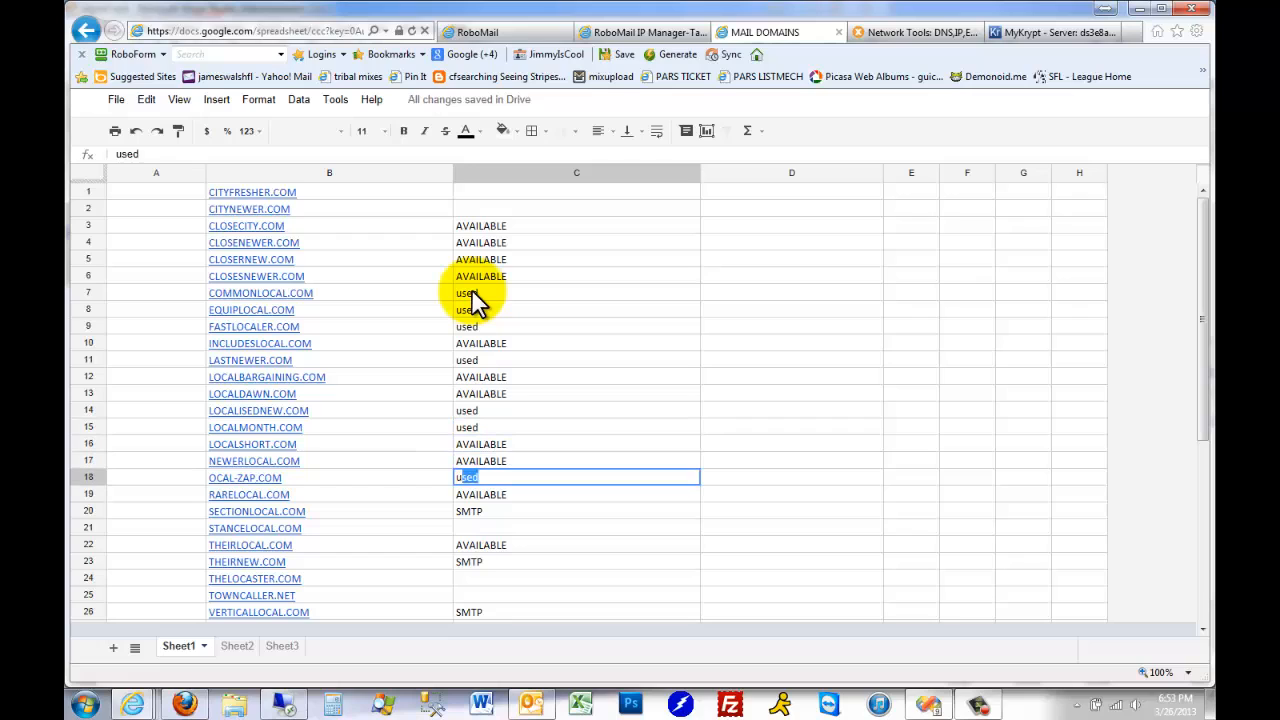
key(Return)
key(Return)
key(Return)
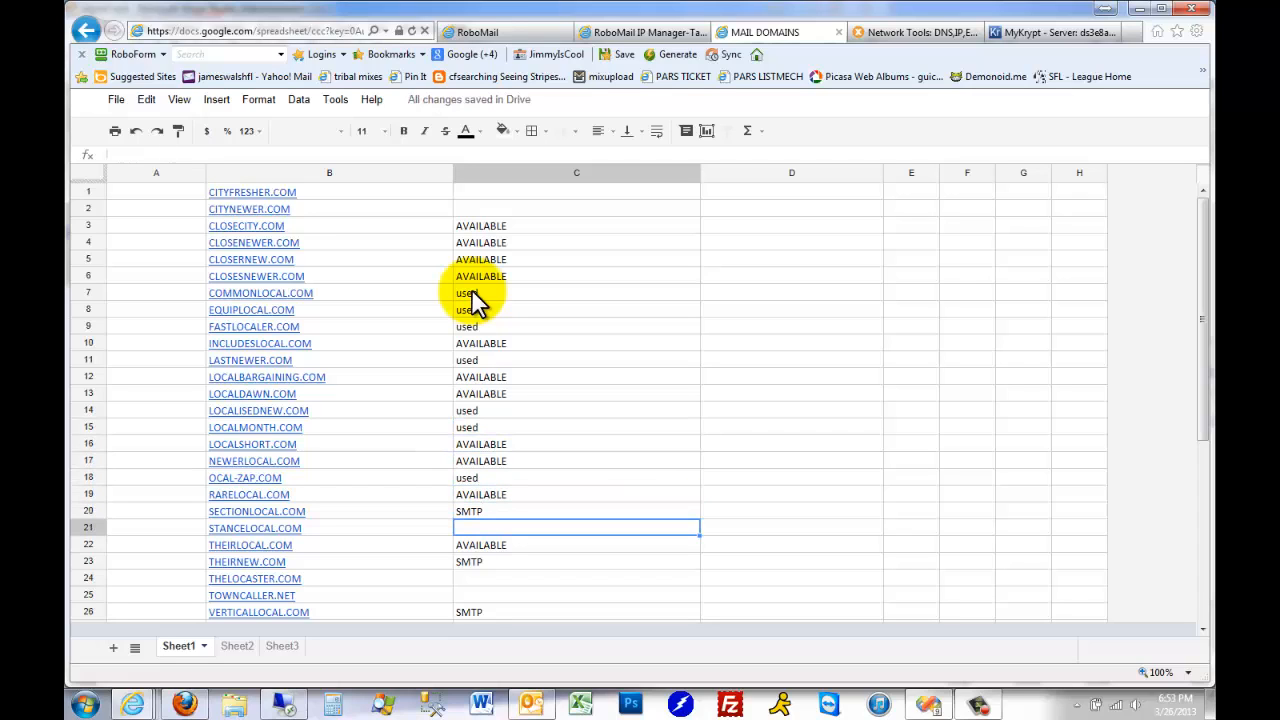
text(used)
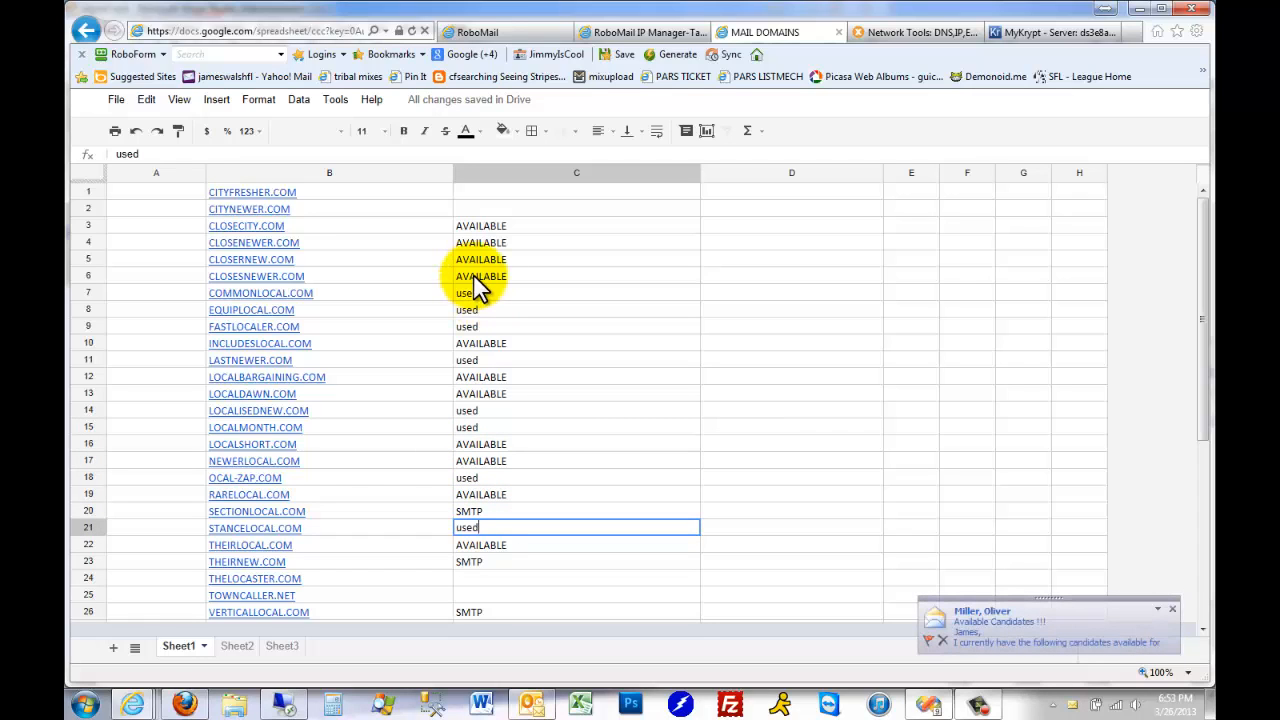
Mark CITYFRESHER.COM and CITYNEWER.COM in rows 1 and 2 as "used" in column C
click(487, 190)
text(used)
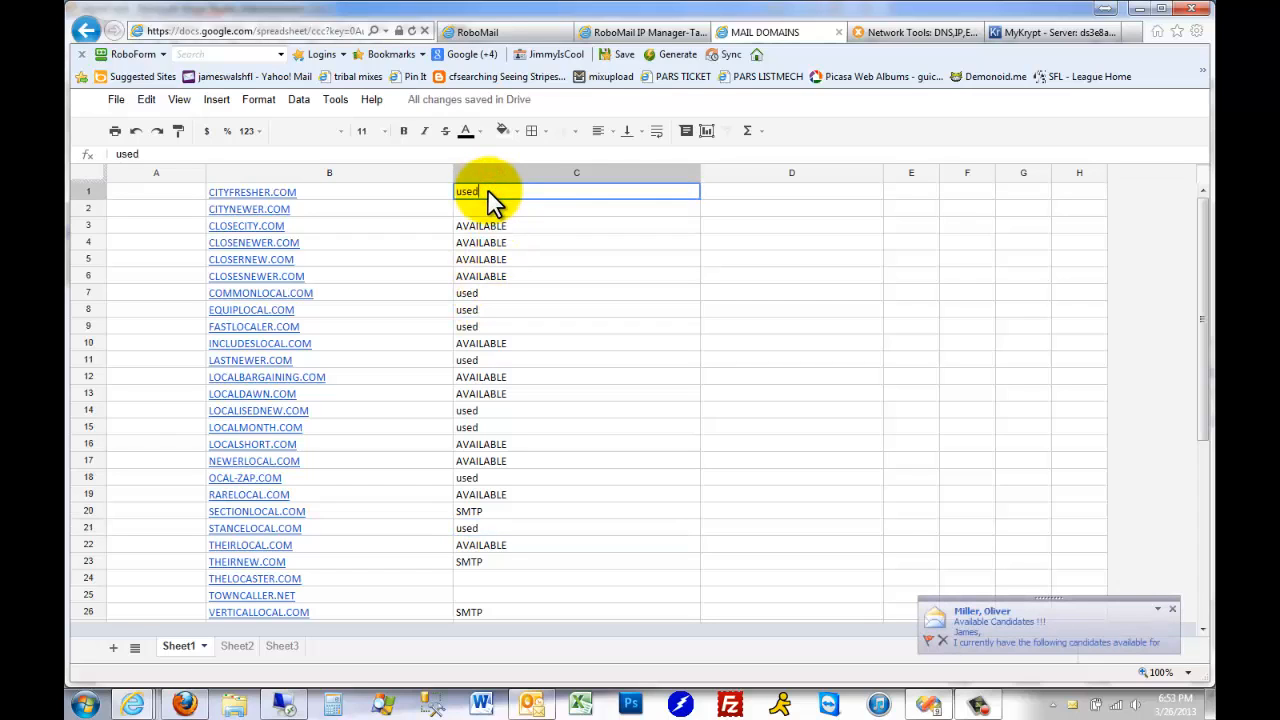
key(Return)
text(usedd)
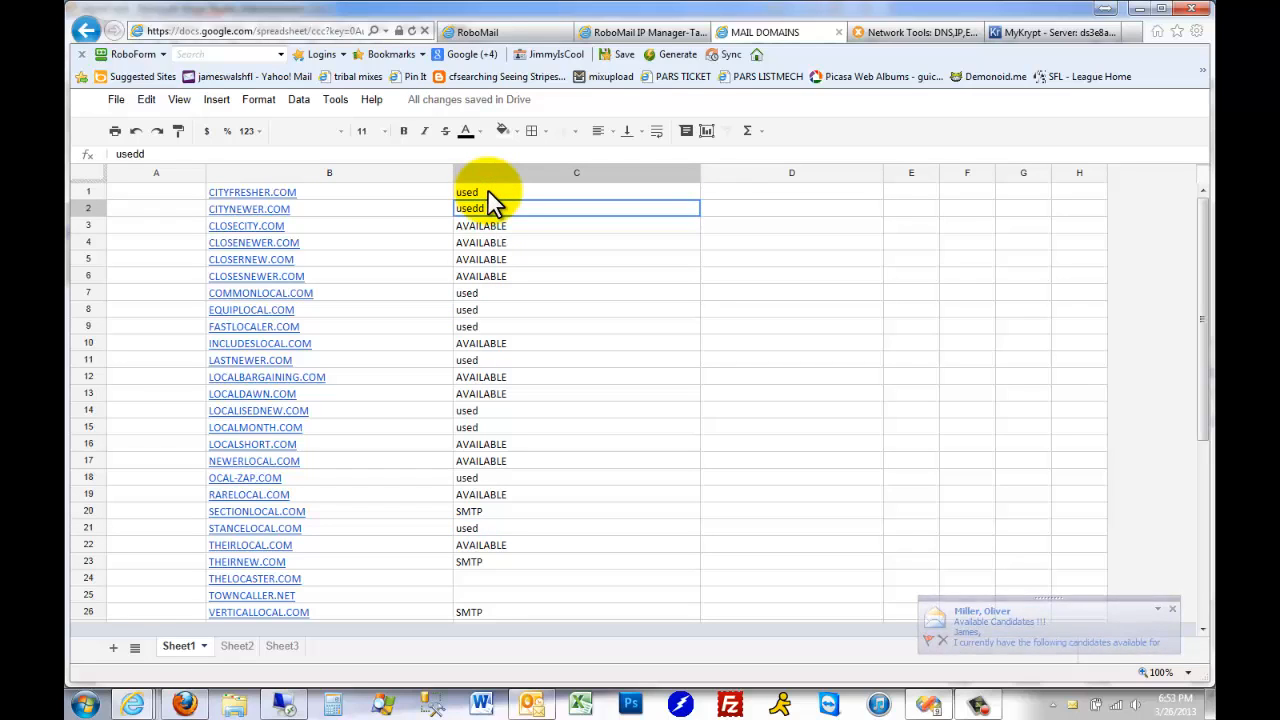
key(Return)
Mark THELOCASTER.COM and TOWNCALLER.NET in rows 24 and 25 as "used" in column C
click(504, 582)
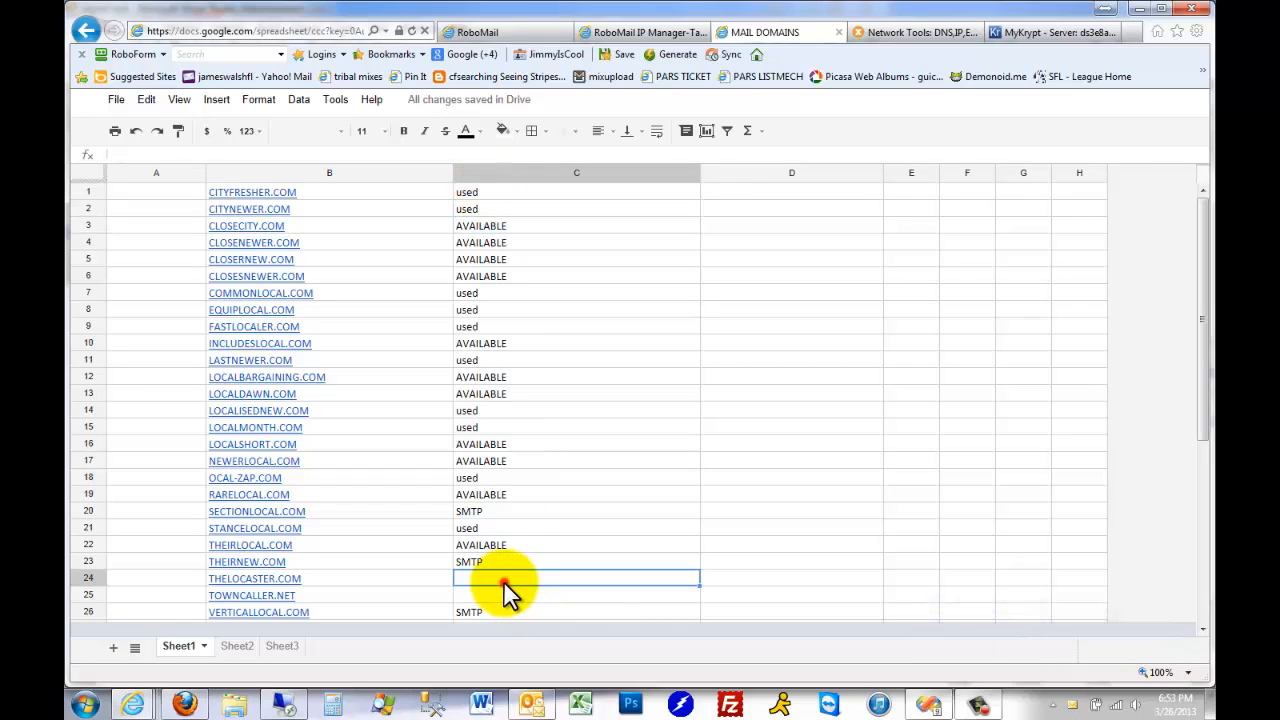
text(used)
key(Return)
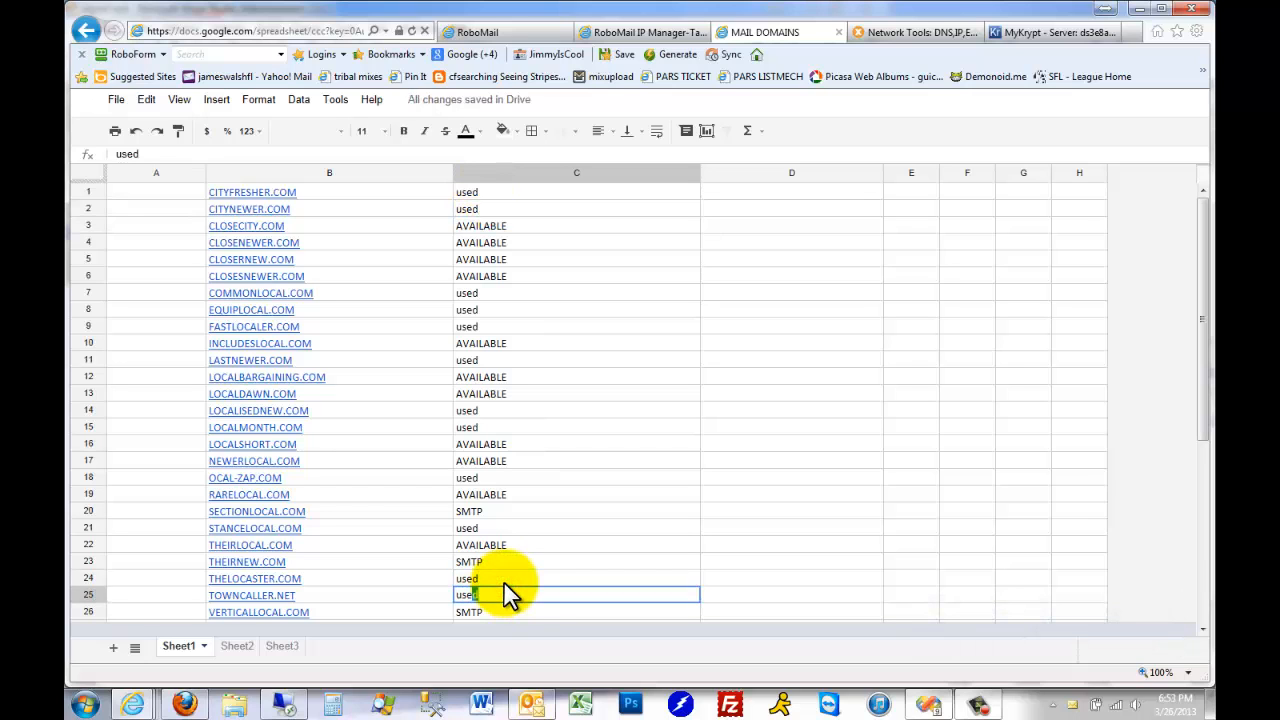
text(use)
key(Return)
scroll(520, 580, down, 4)
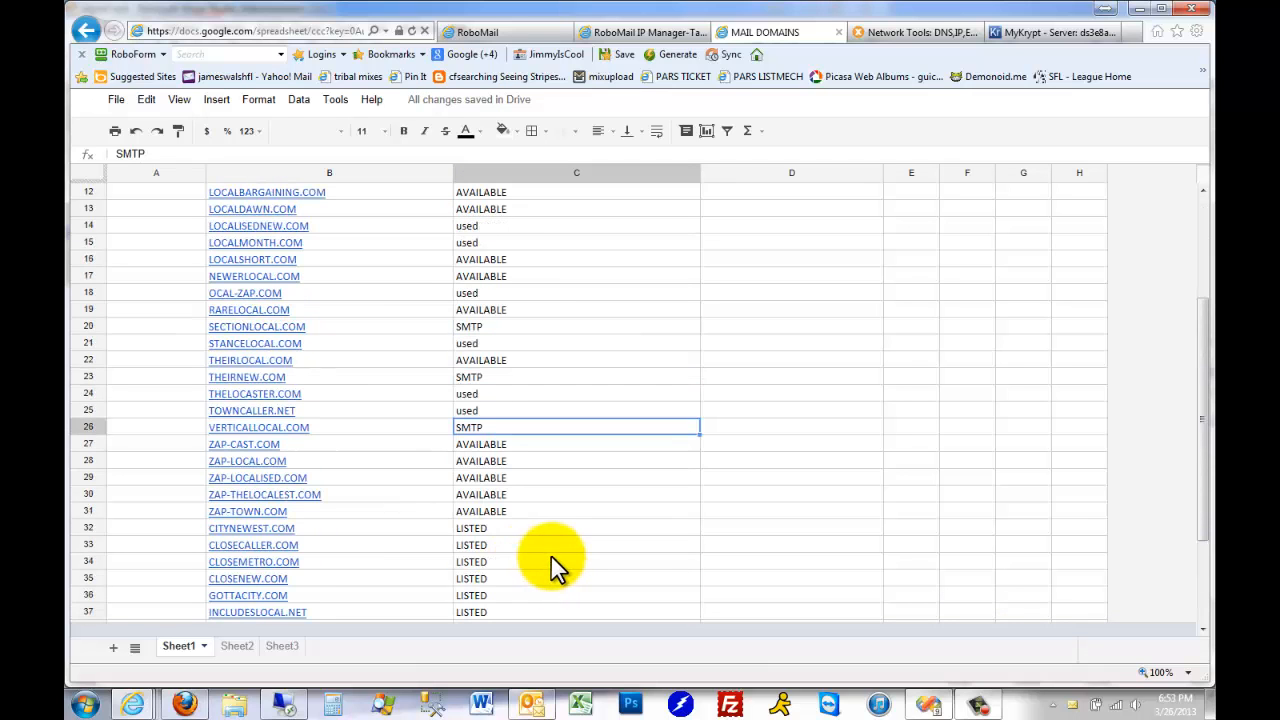
click(343, 422)
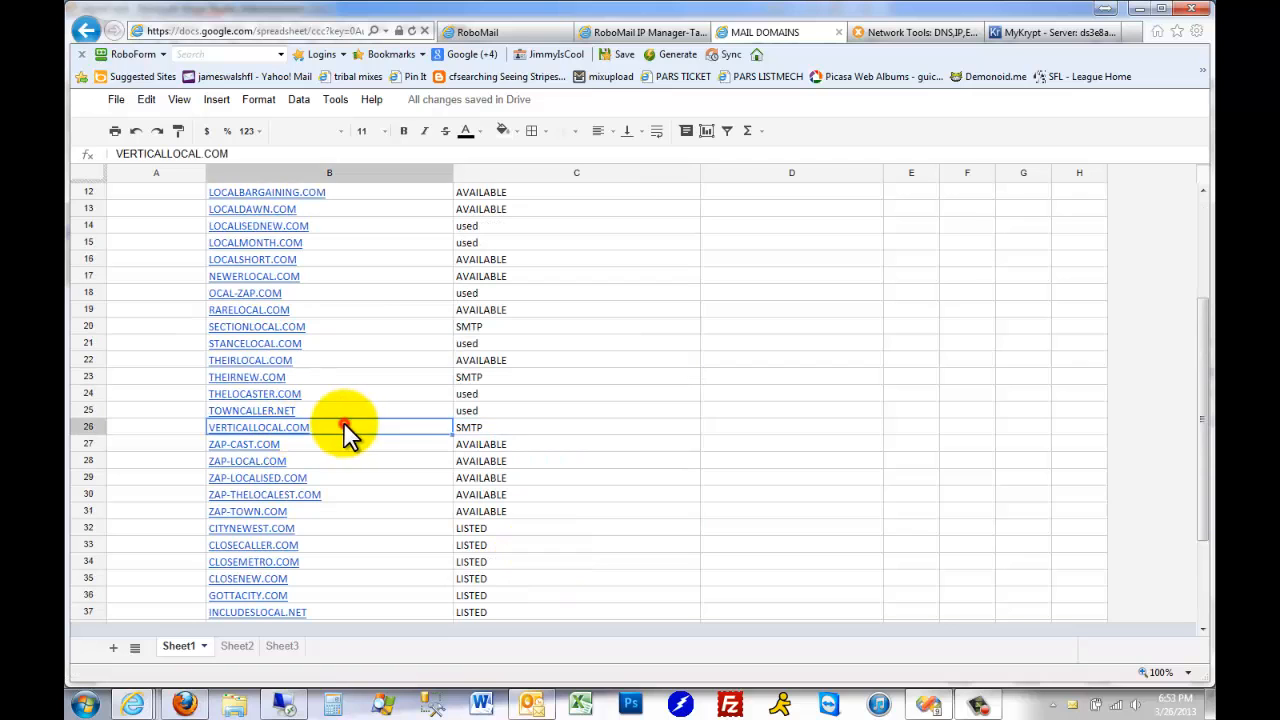
click(363, 410)
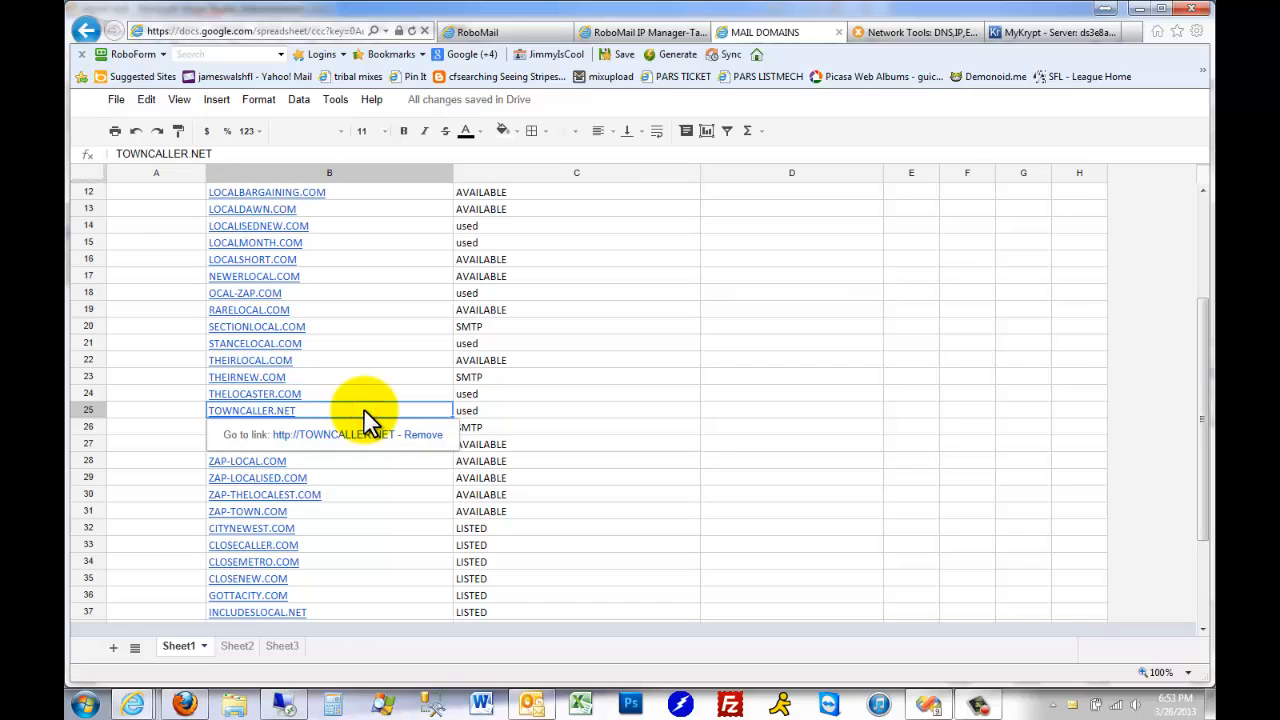
click(660, 33)
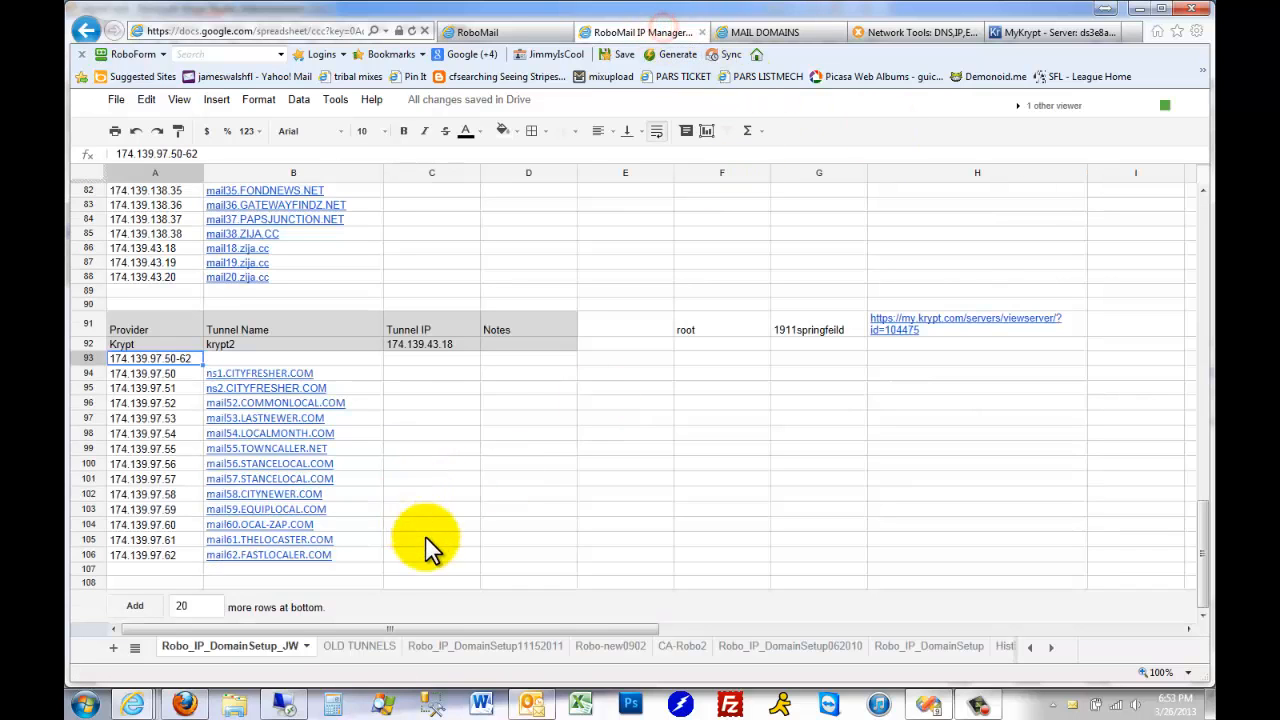
click(356, 538)
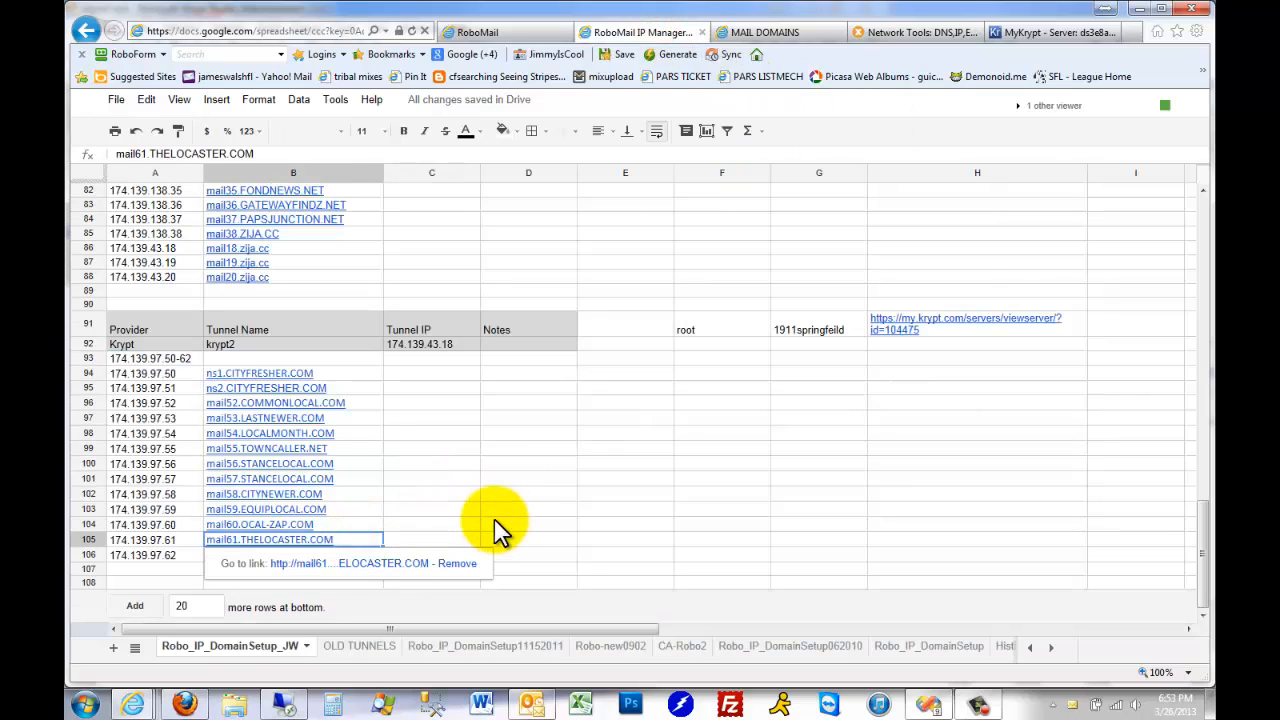
click(467, 527)
text(mail55.TOWNCALLER.NET)
key(ctrl+z)
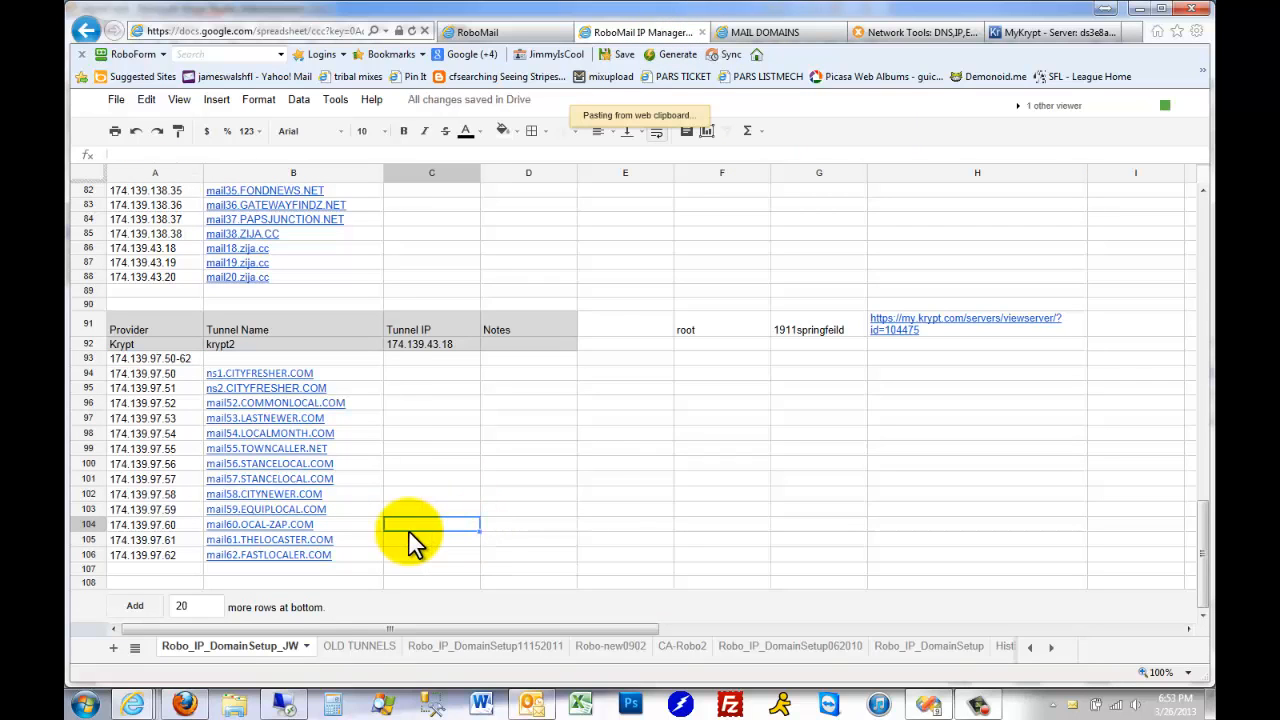
Paste TOWNCALLER.NET into cell B99 and prefix it so the entry reads mail55.TOWNCALLER.NET
click(348, 449)
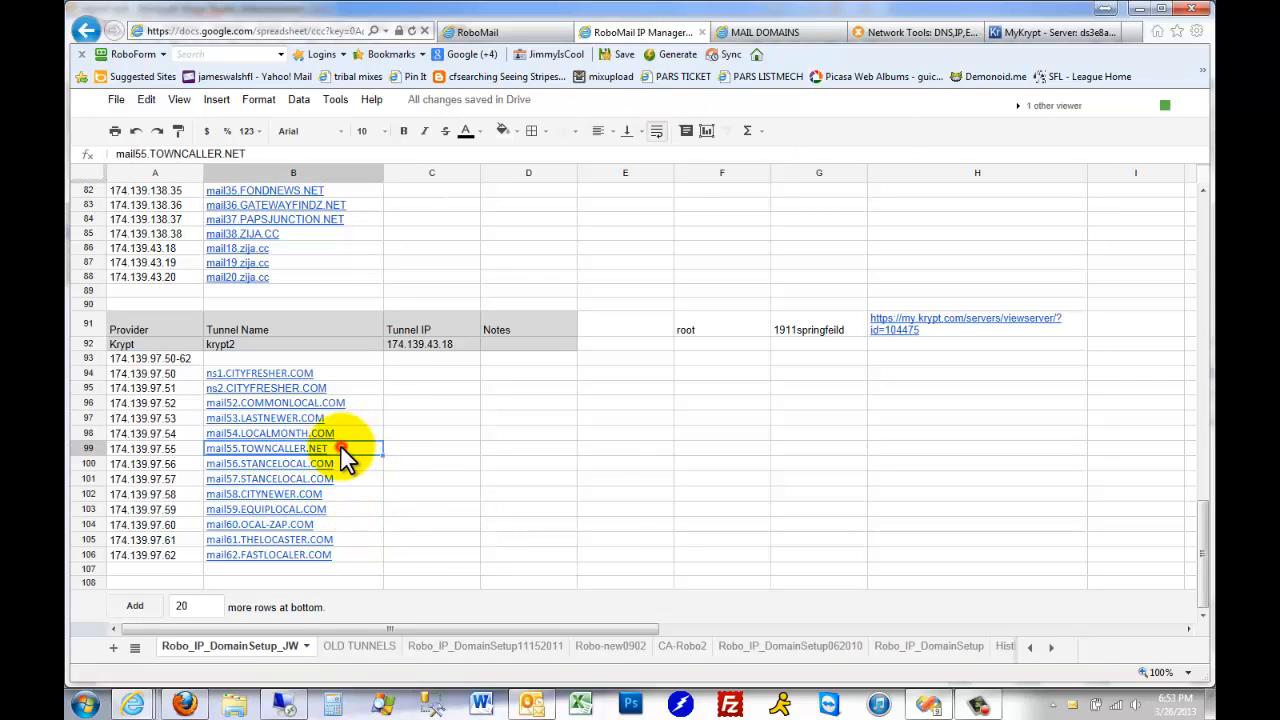
text(TOWNCALLER.NET)
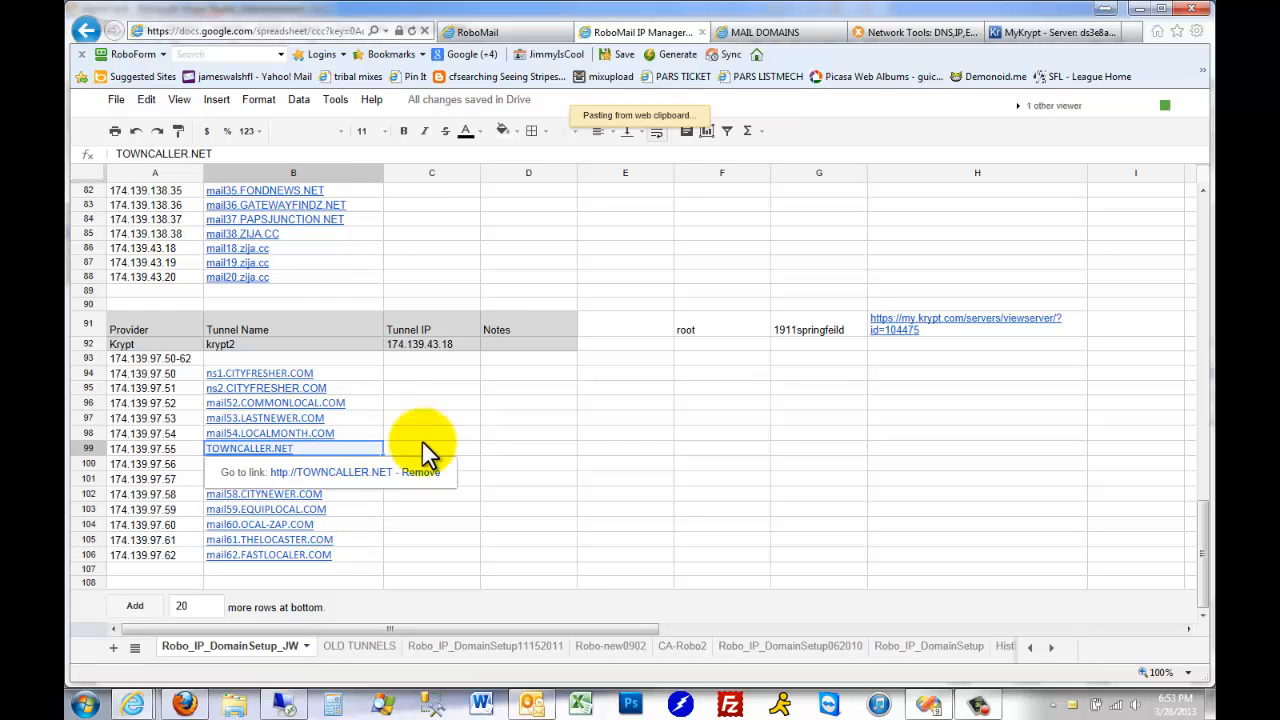
click(455, 438)
click(351, 449)
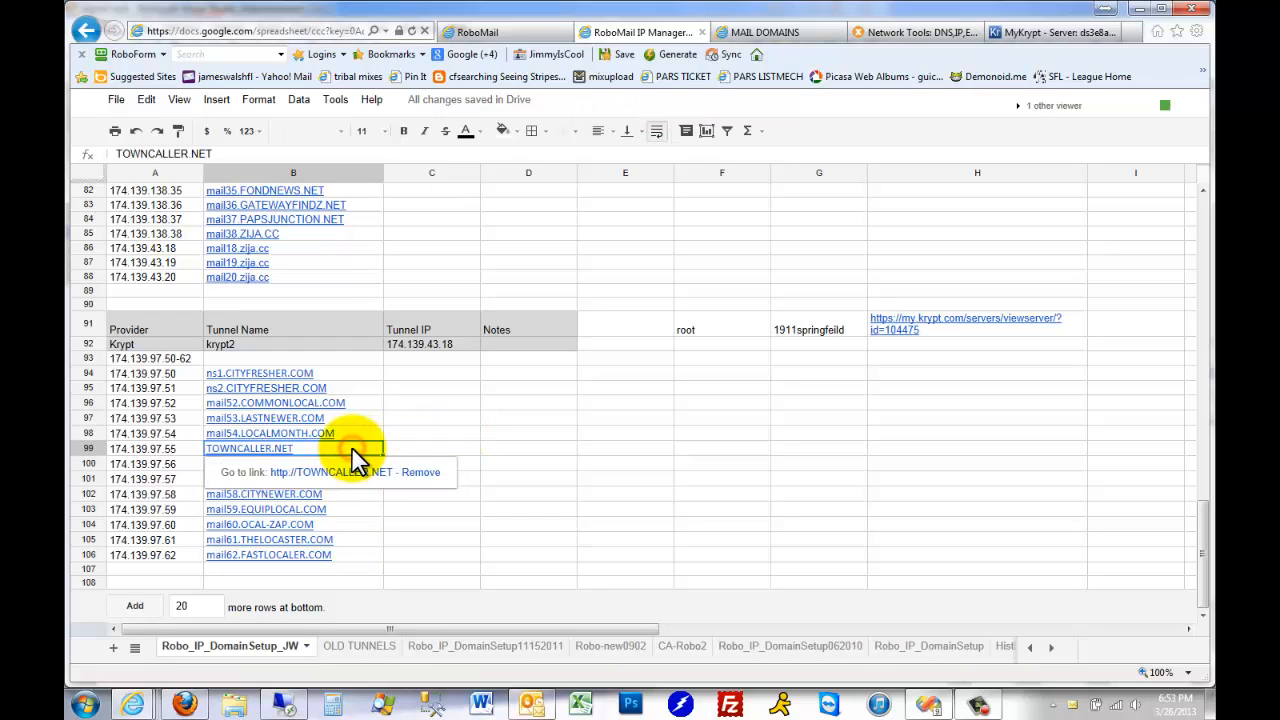
double_click(351, 452)
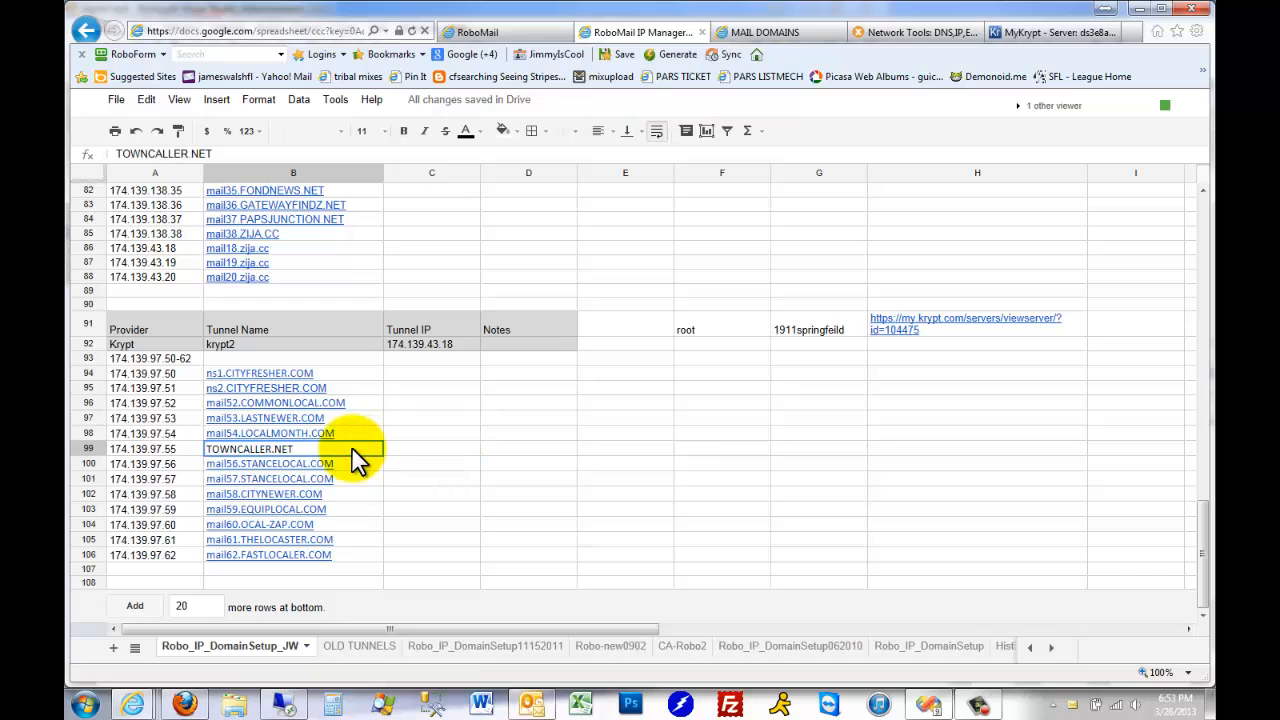
key(Home)
text(mail55)
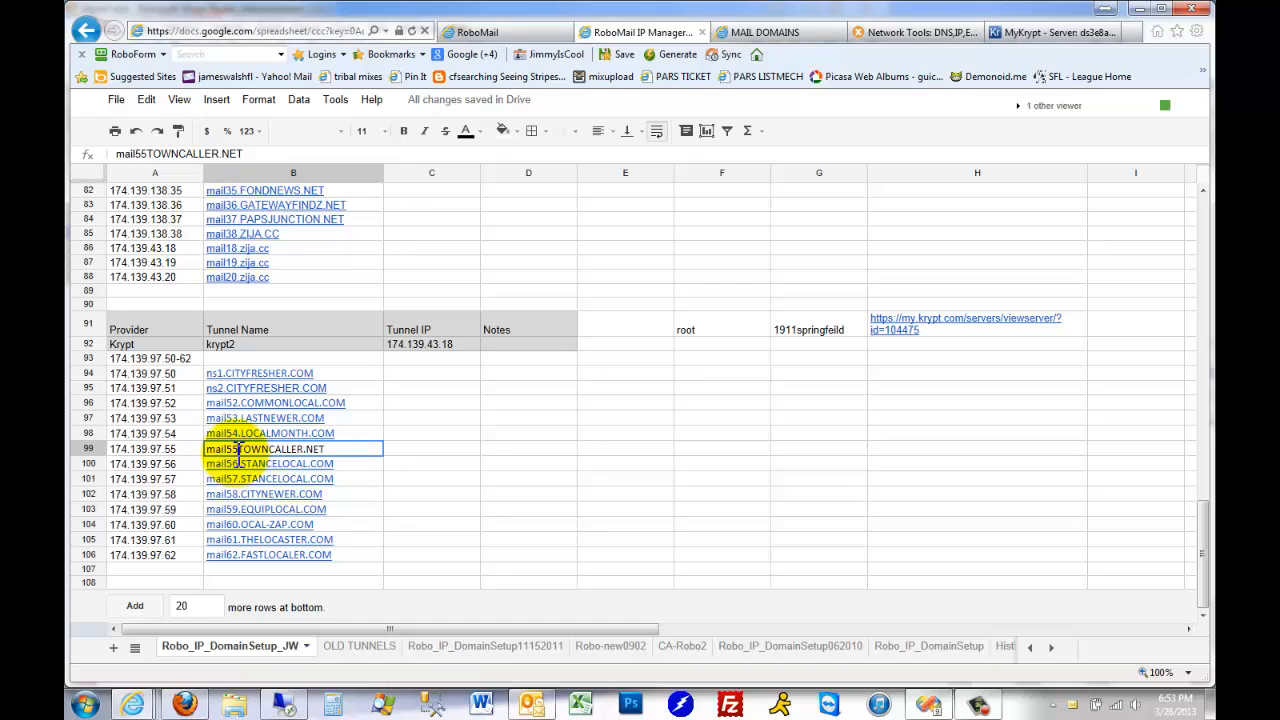
text(.)
key(Return)
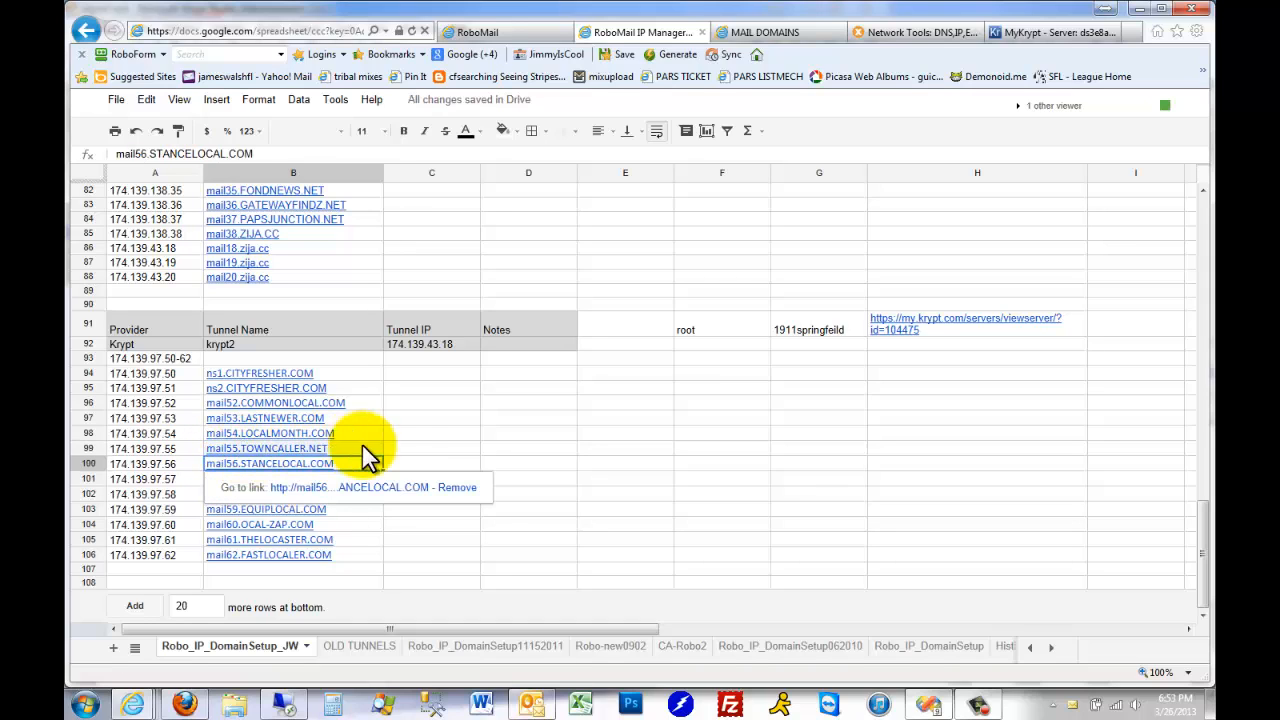
Copy the krypt2 IP addresses and their mail domains from A94:B106
click(181, 376)
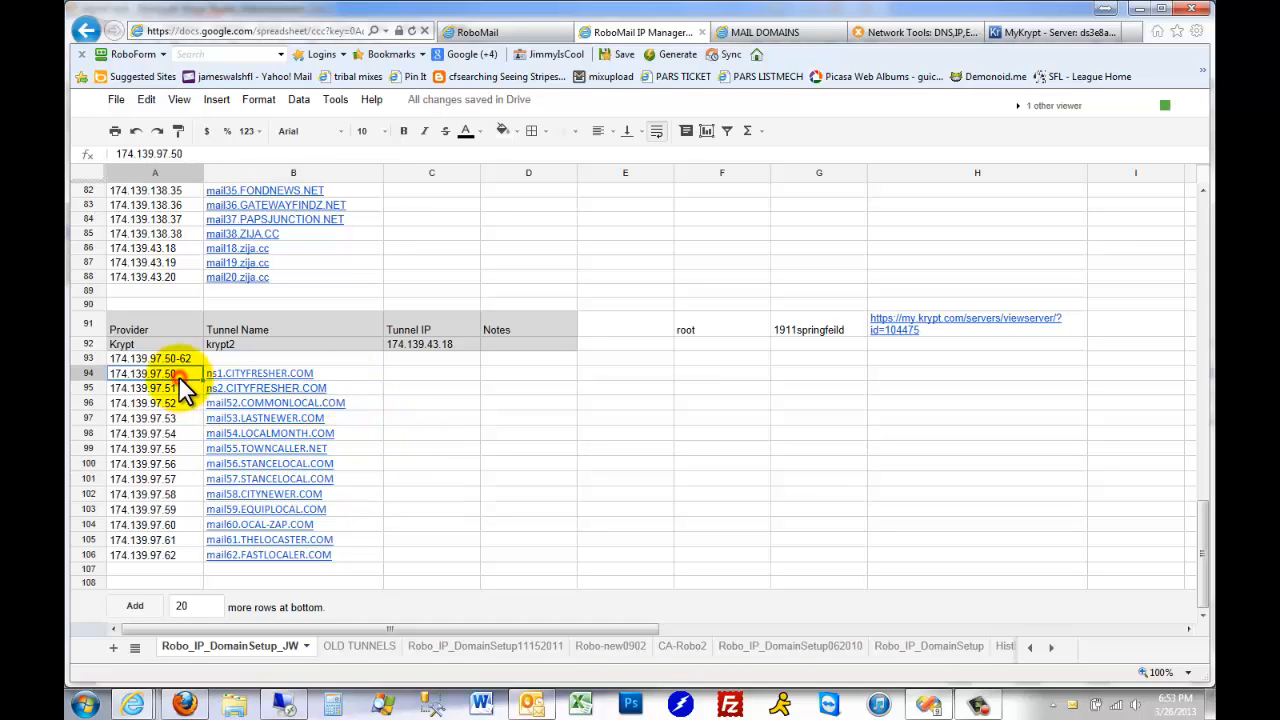
shift+click(349, 555)
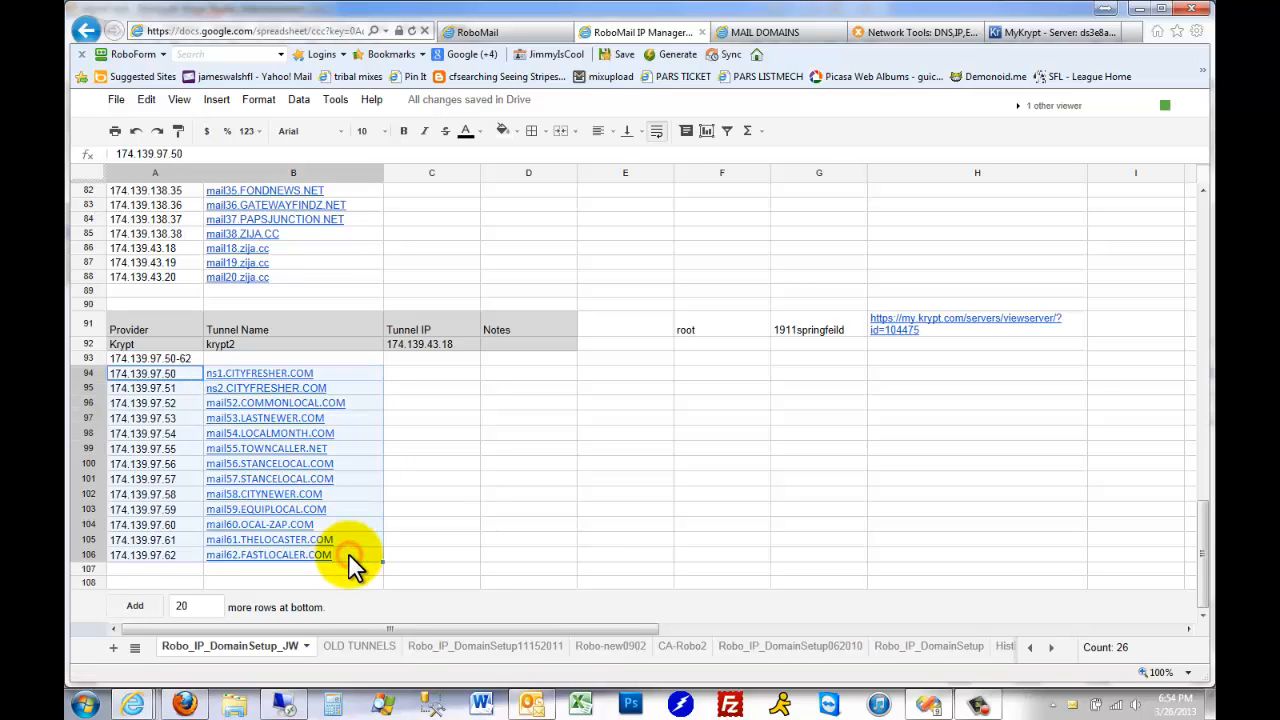
key(ctrl+c)
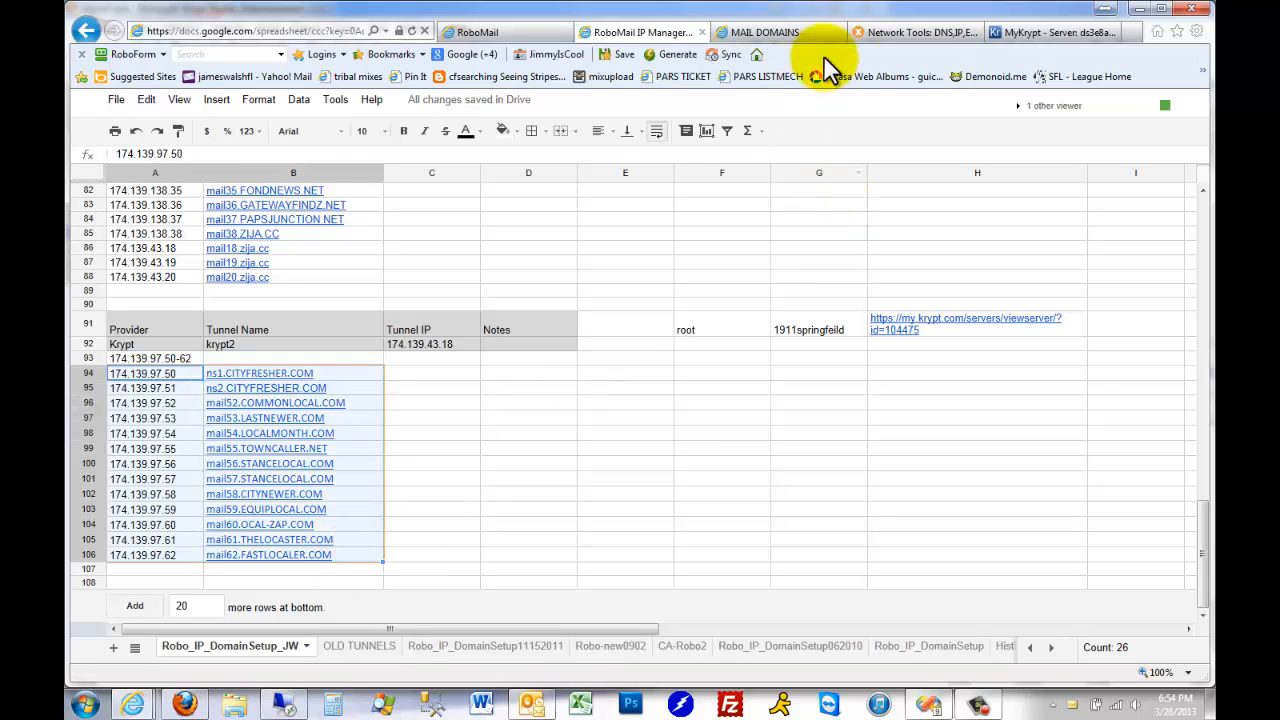
Switch to MyKrypt and examine how the request in the closed "reverse DNS" support ticket lists IPs and domains
click(1046, 32)
scroll(796, 468, up, 5)
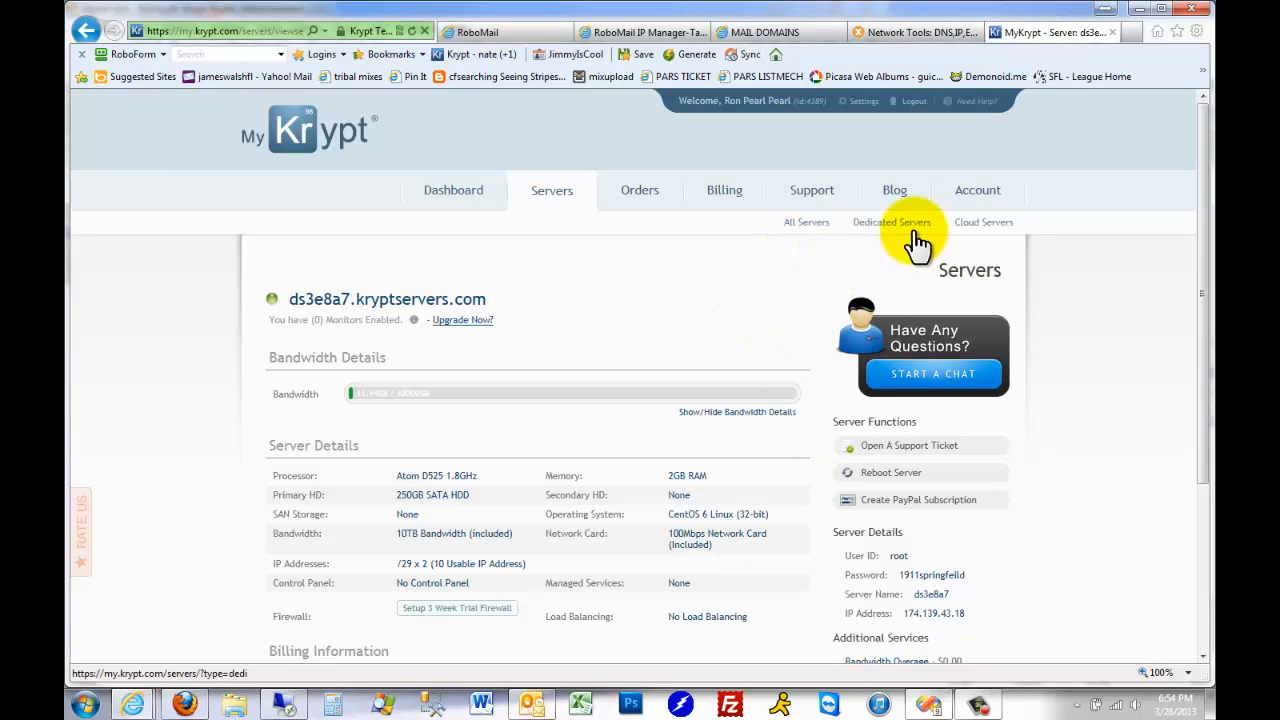
click(818, 198)
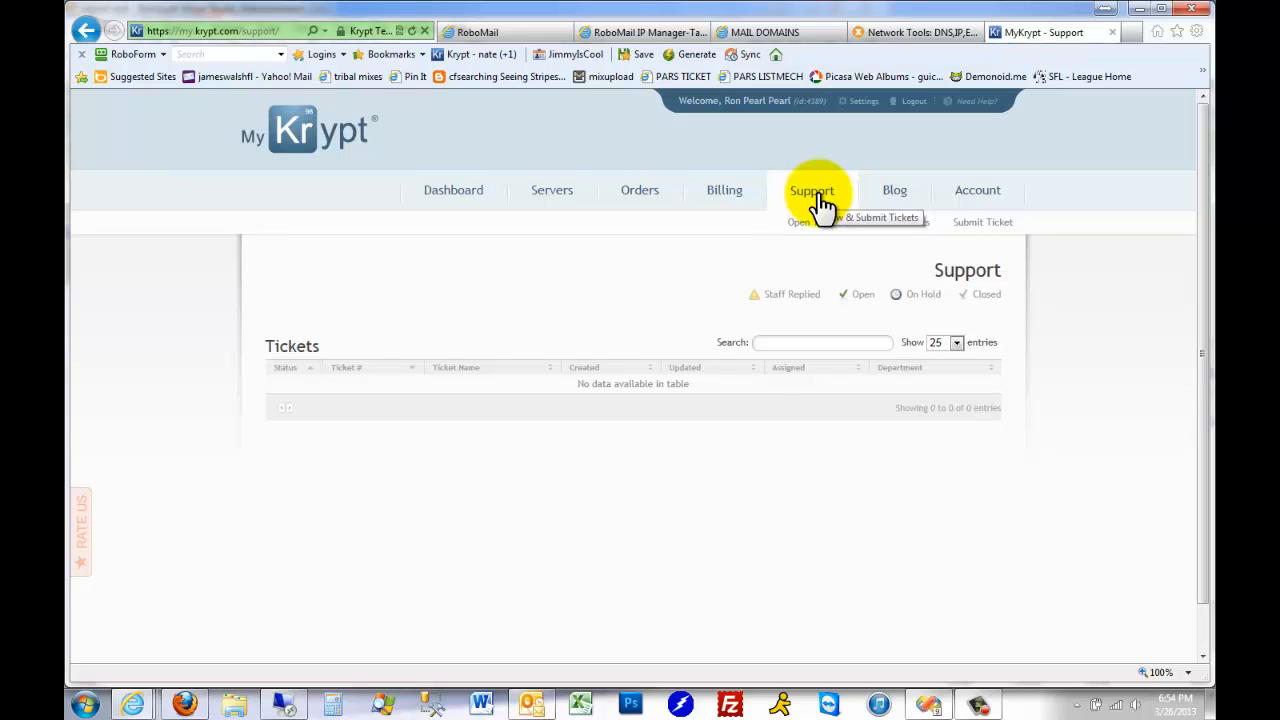
click(907, 226)
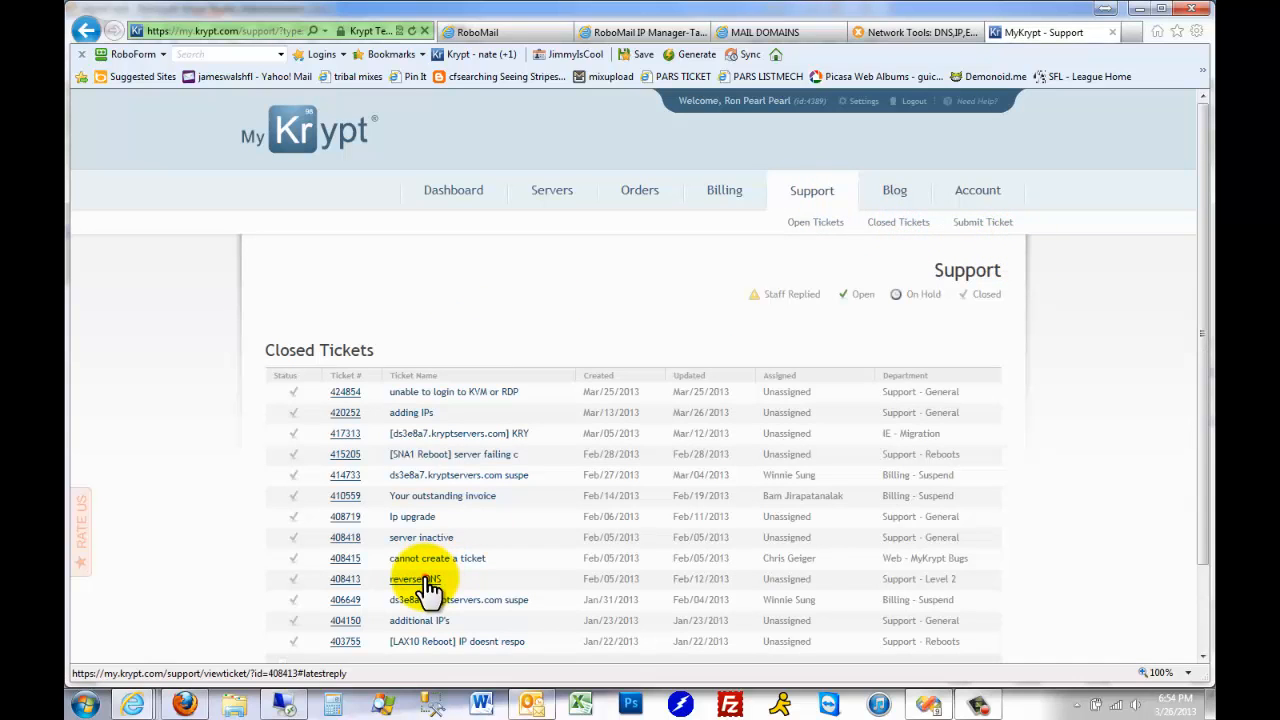
click(420, 580)
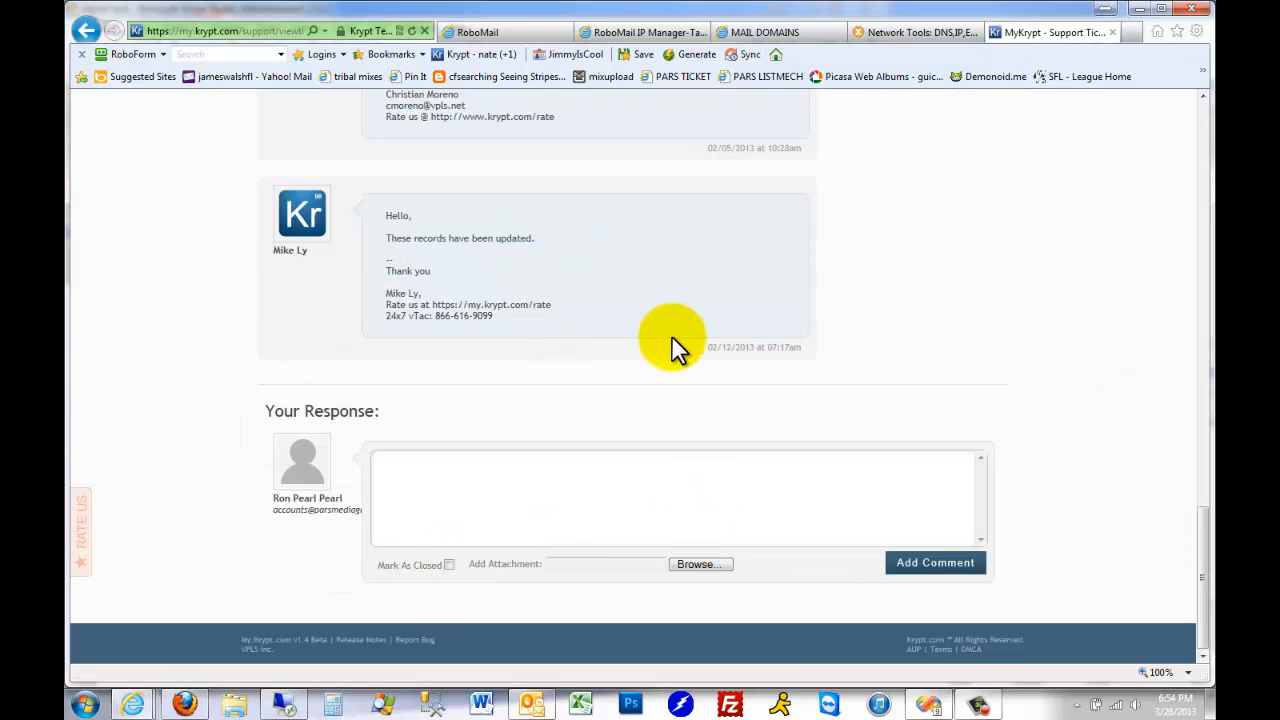
scroll(671, 335, up, 20)
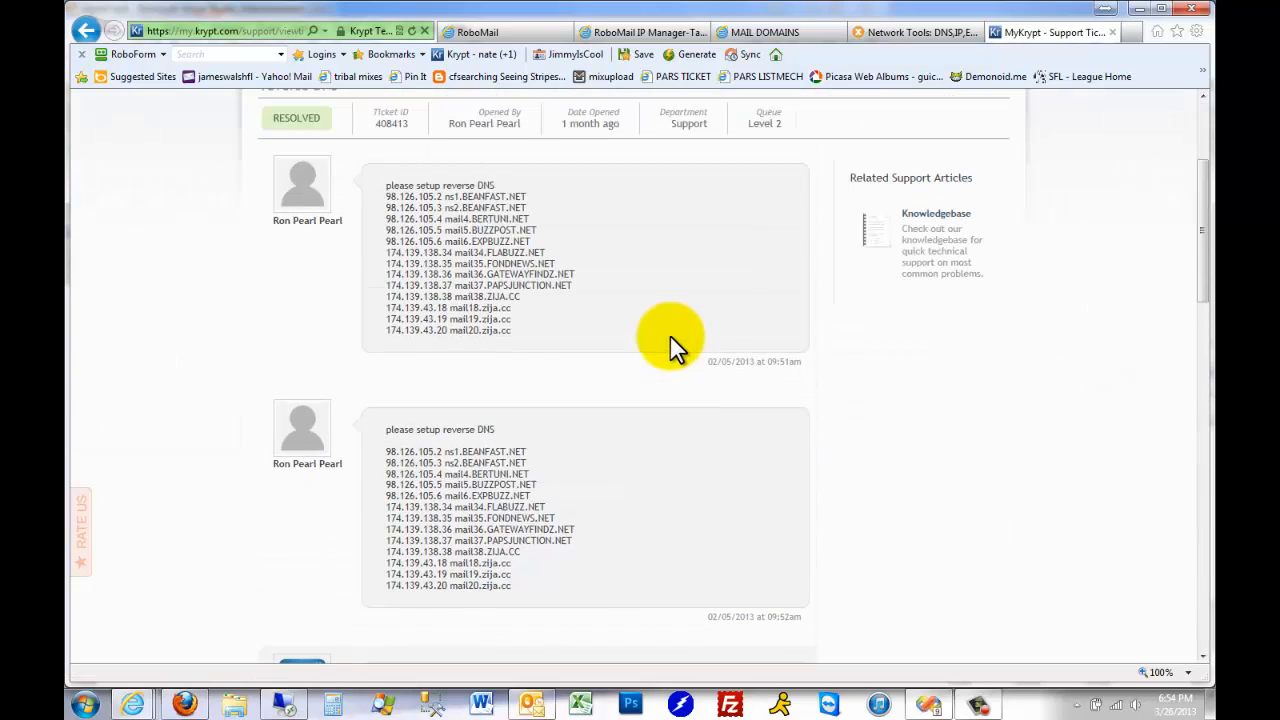
drag(544, 330, 347, 182)
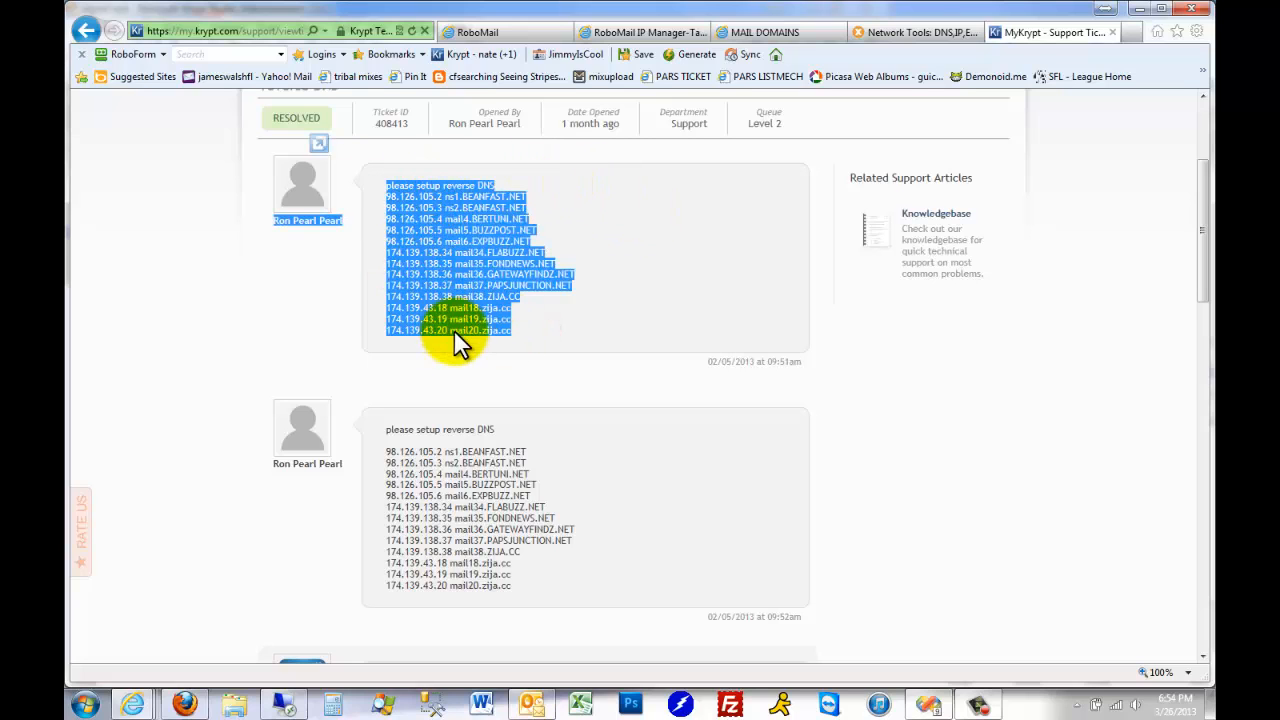
Start a new General department support ticket for server ds3e8a7.kryptservers.com with root as the login username
scroll(663, 340, up, 3)
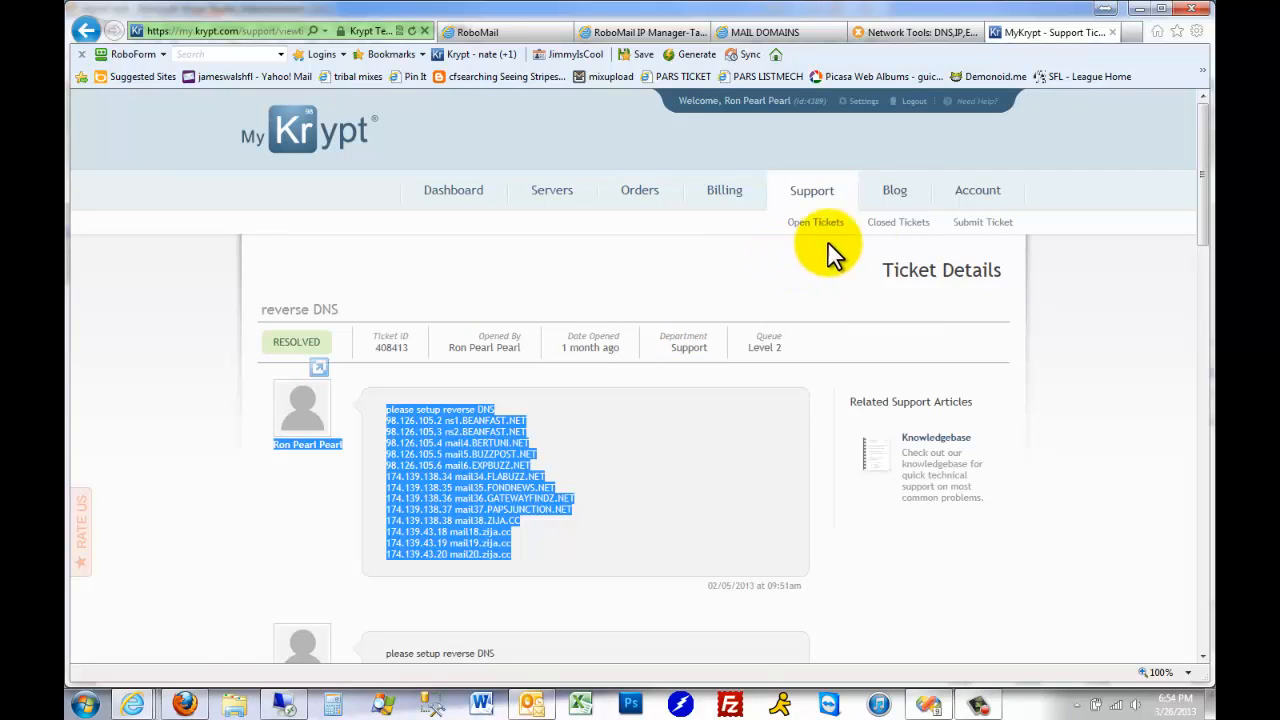
click(983, 226)
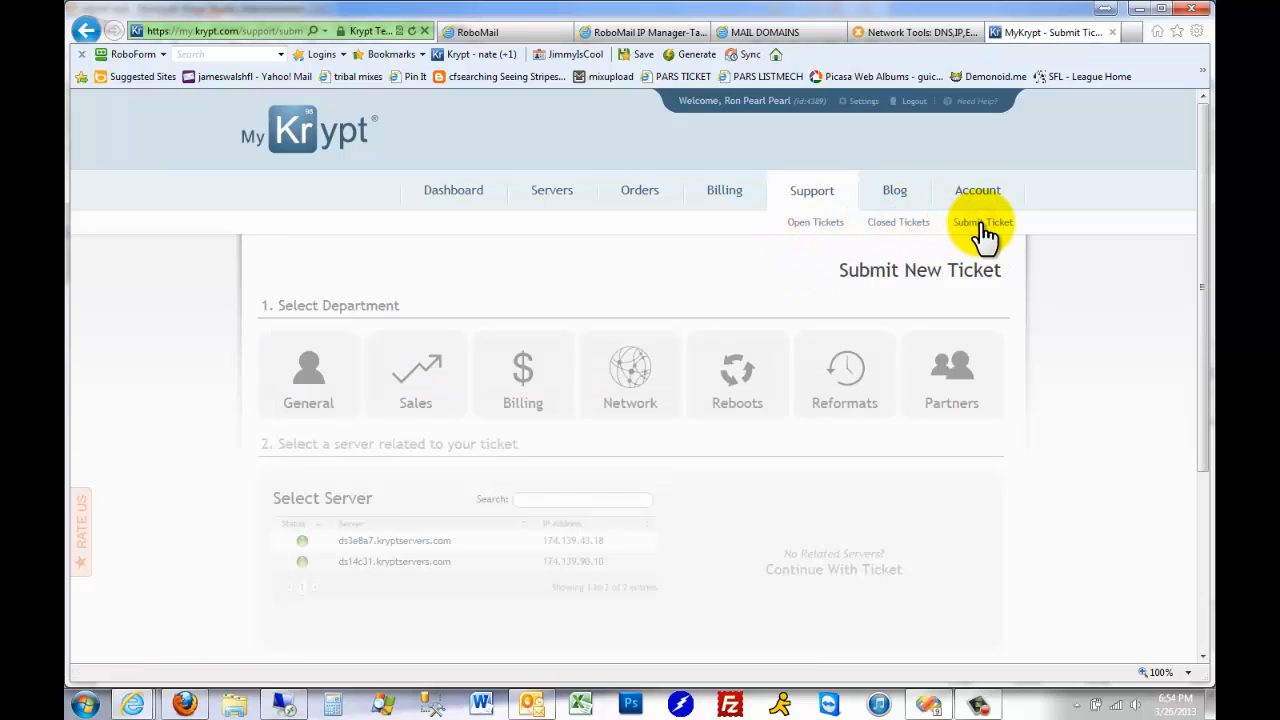
click(312, 390)
click(412, 545)
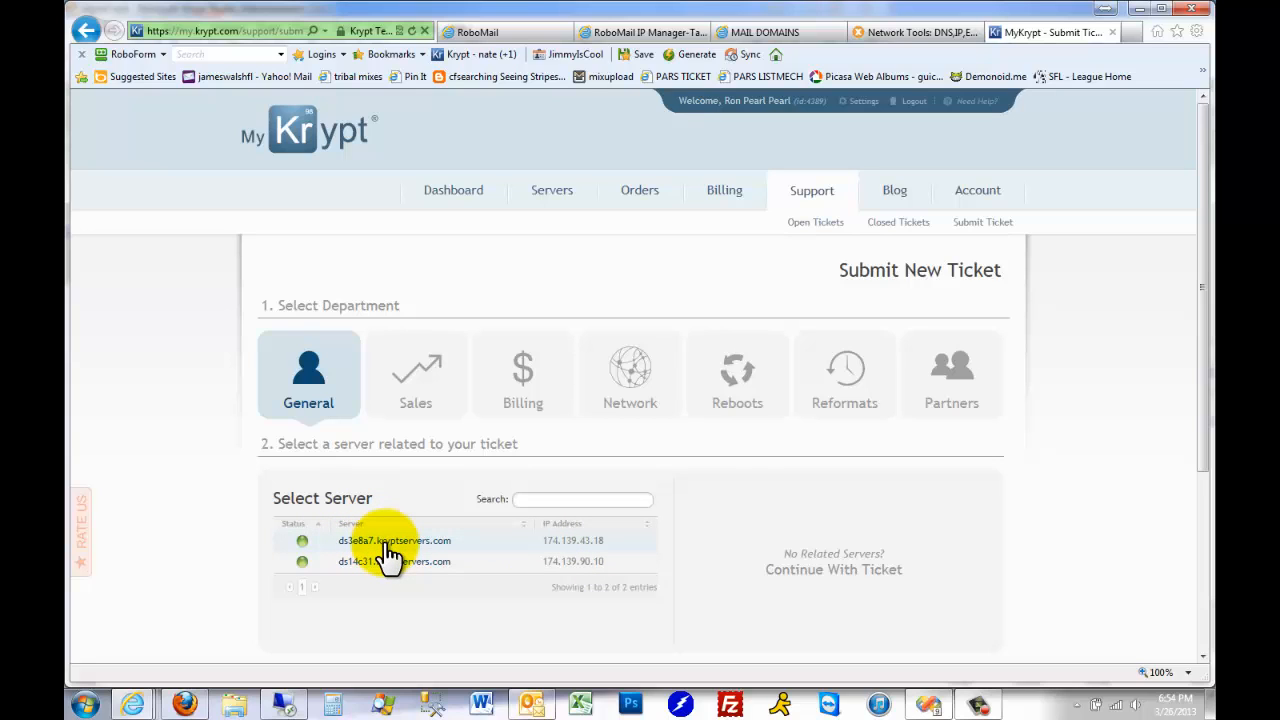
click(388, 545)
click(799, 556)
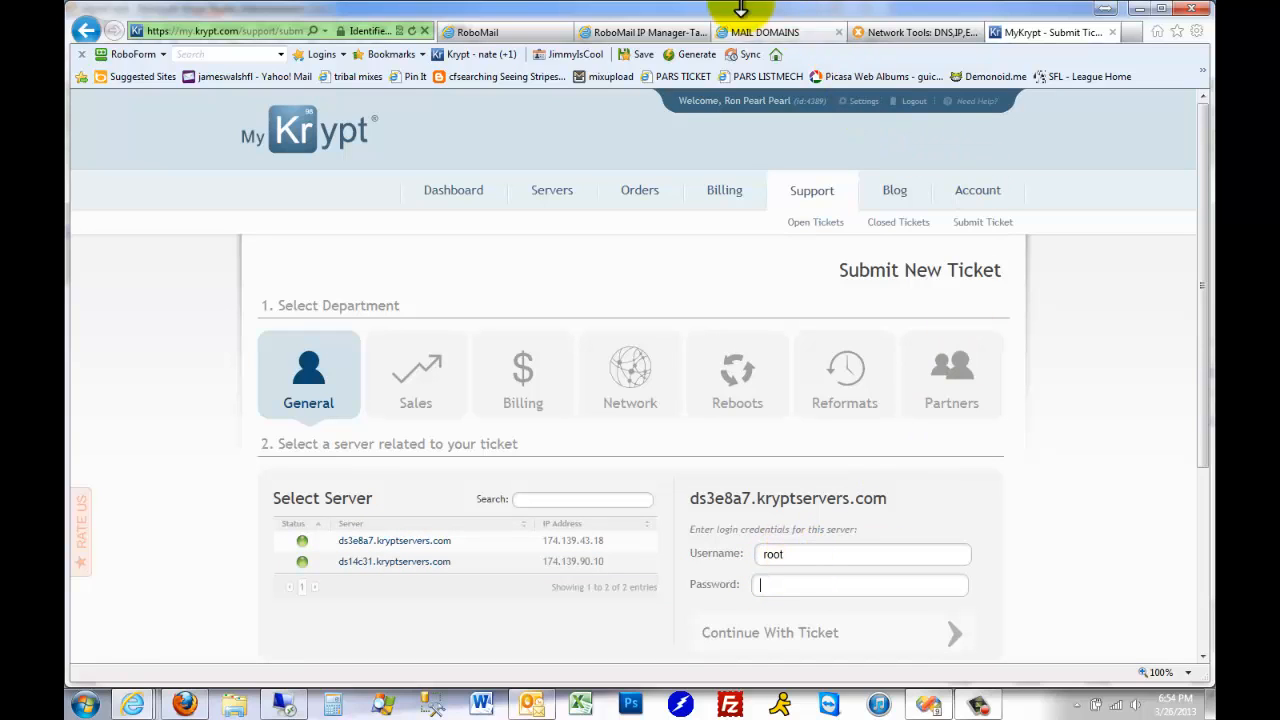
Copy the server password from the krypt2 row in the spreadsheet into the ticket's password field and continue with the ticket
click(670, 33)
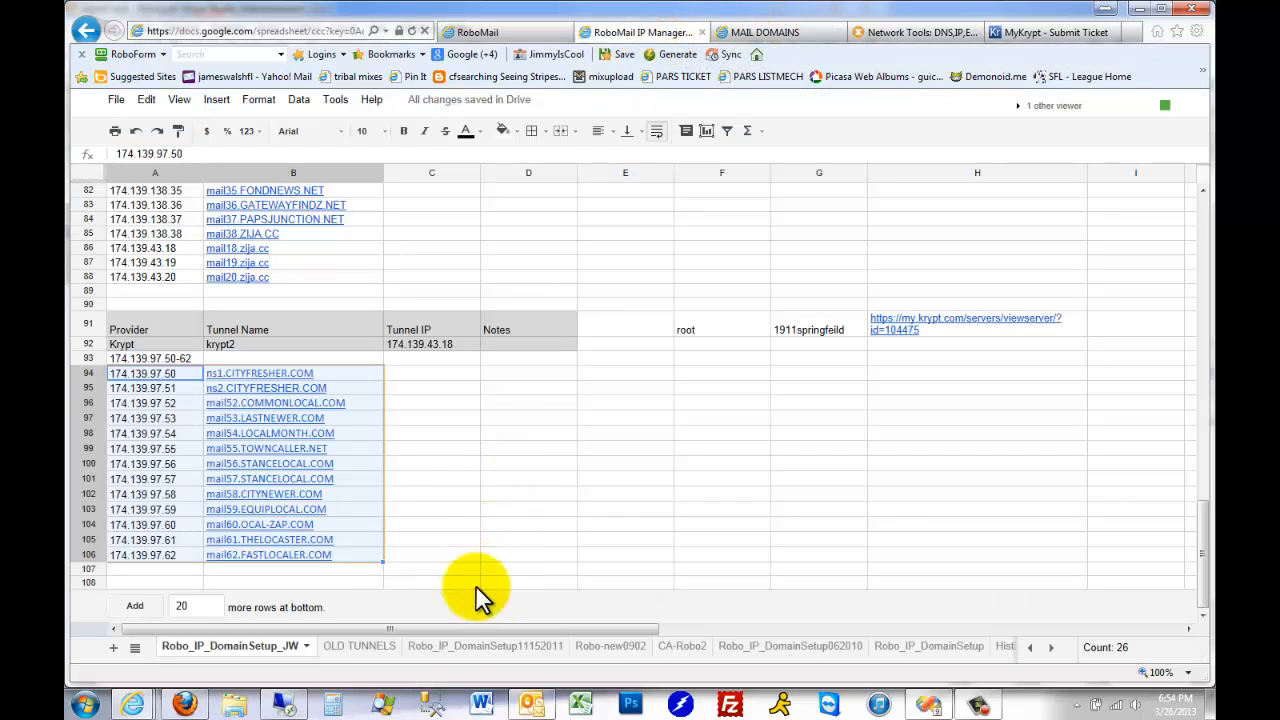
double_click(846, 328)
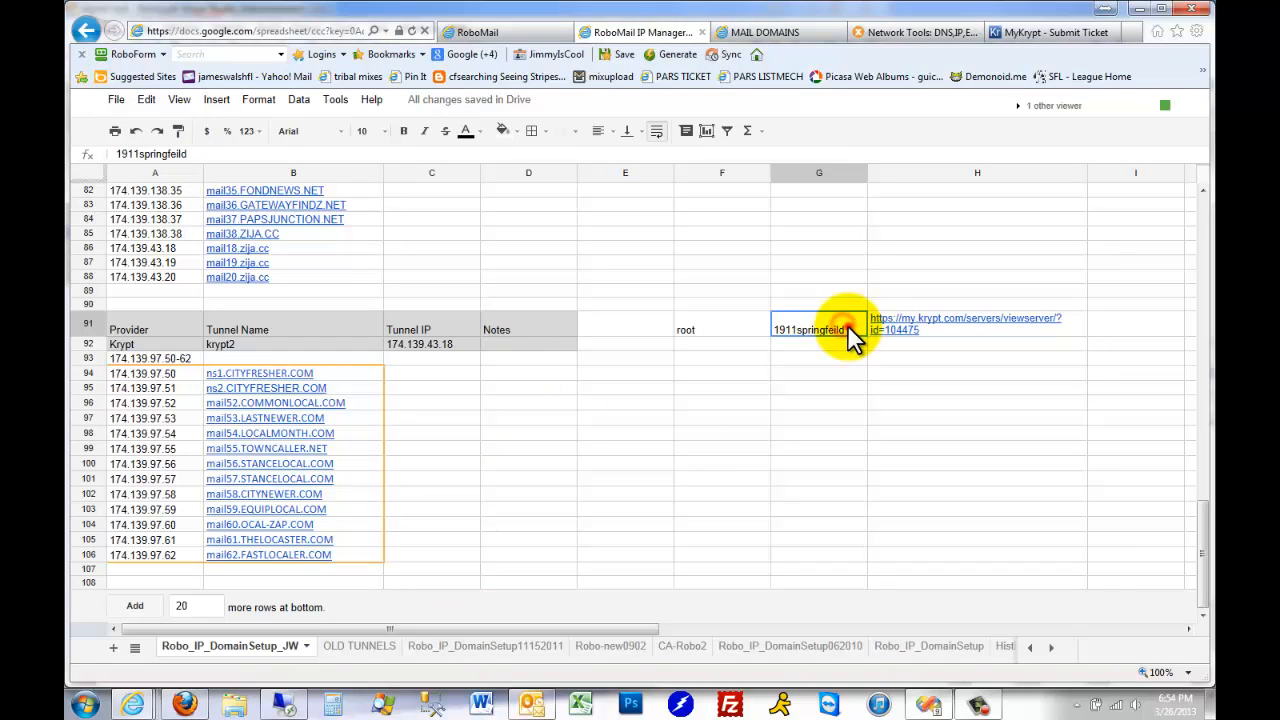
drag(852, 325, 775, 321)
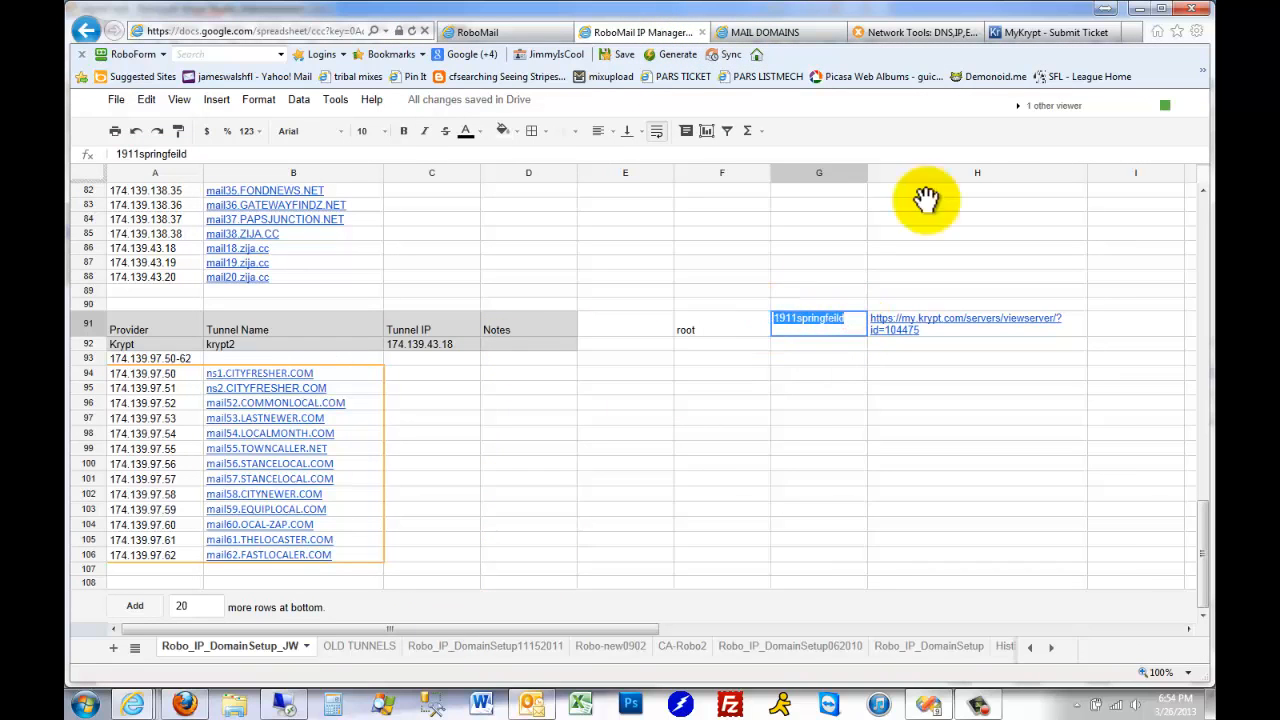
click(1070, 35)
click(860, 582)
key(ctrl+v)
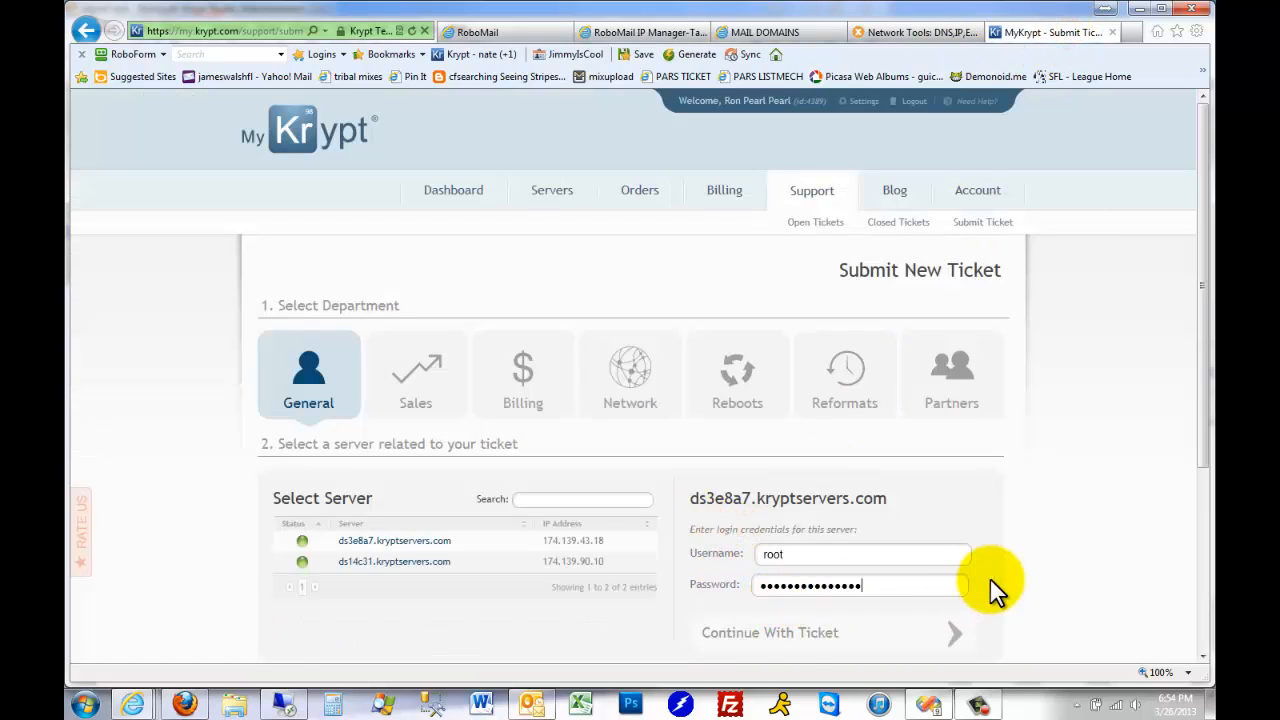
scroll(900, 530, down, 3)
click(820, 378)
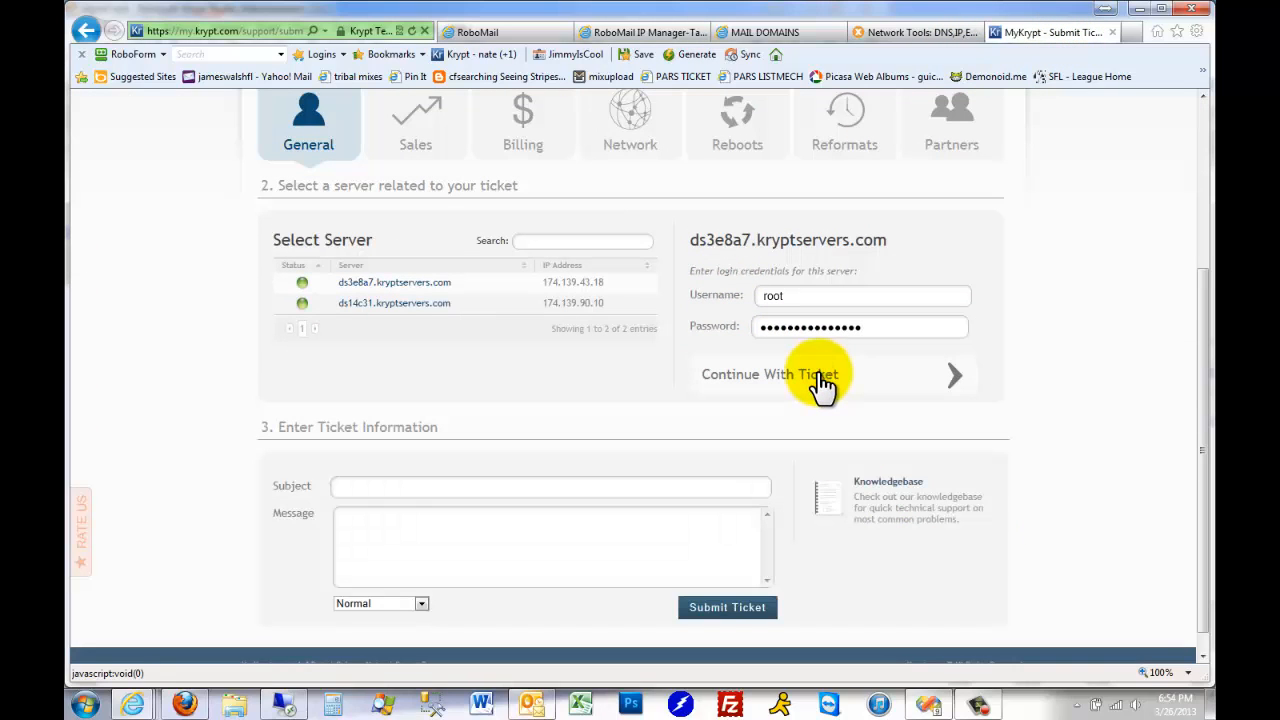
Submit the ticket with the subject "please add reverse dns" and the copied IP and domain list from A94:B106 as its message
click(372, 488)
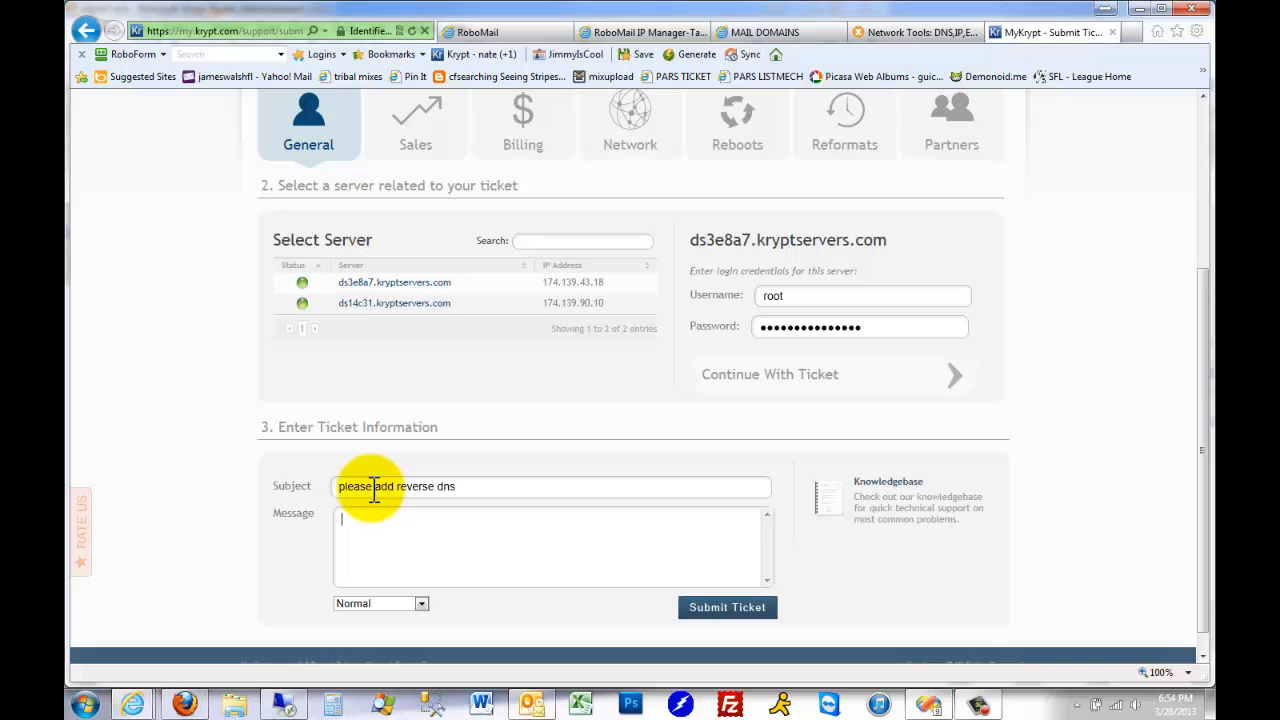
click(644, 30)
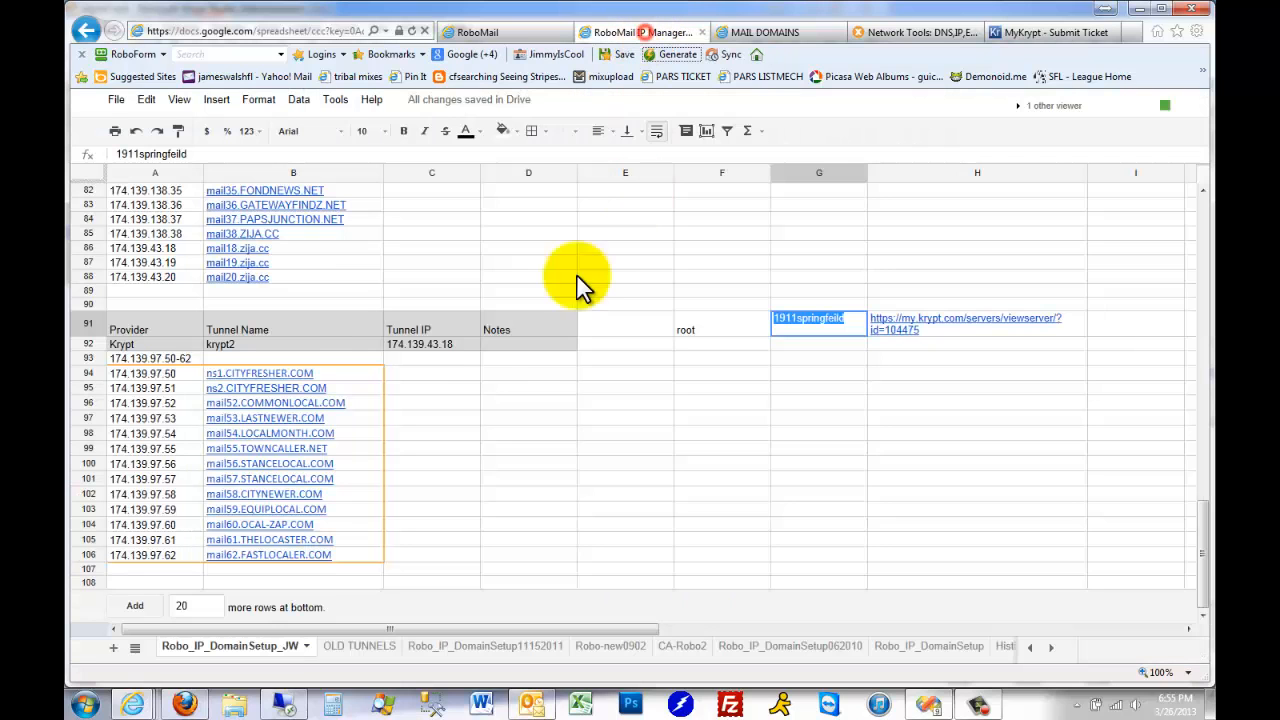
click(171, 373)
drag(350, 556, 353, 554)
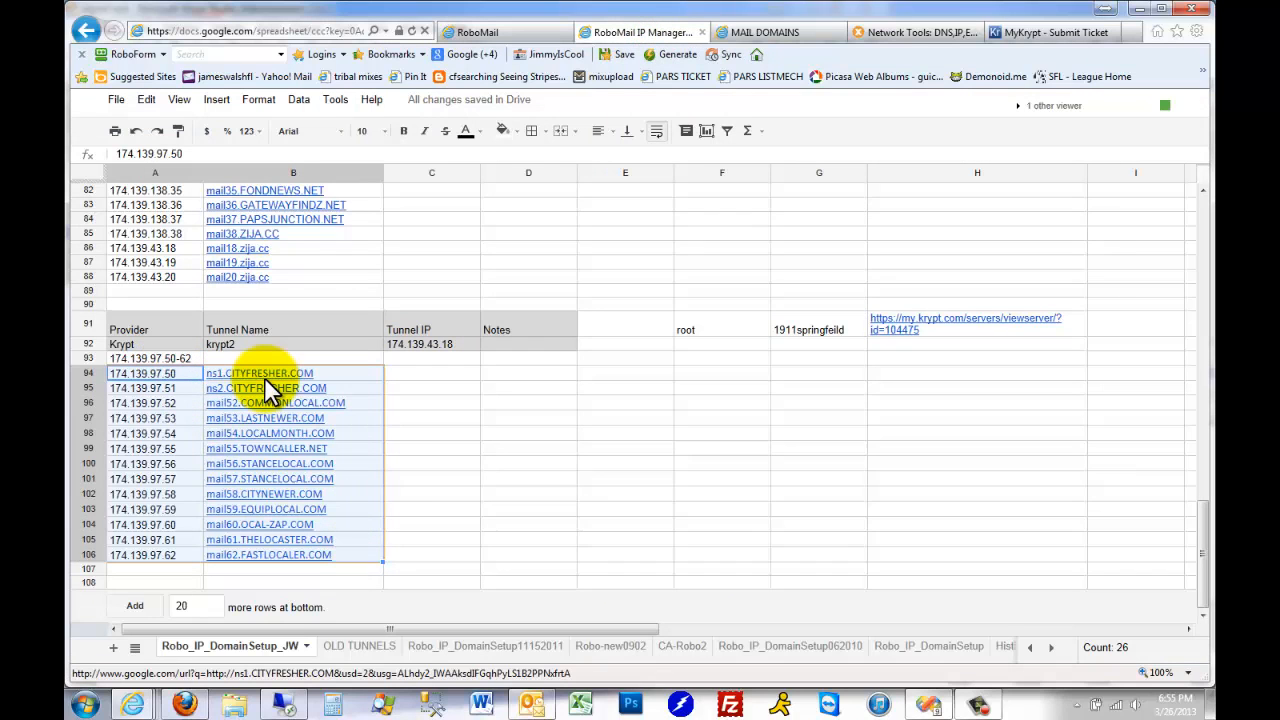
click(1080, 32)
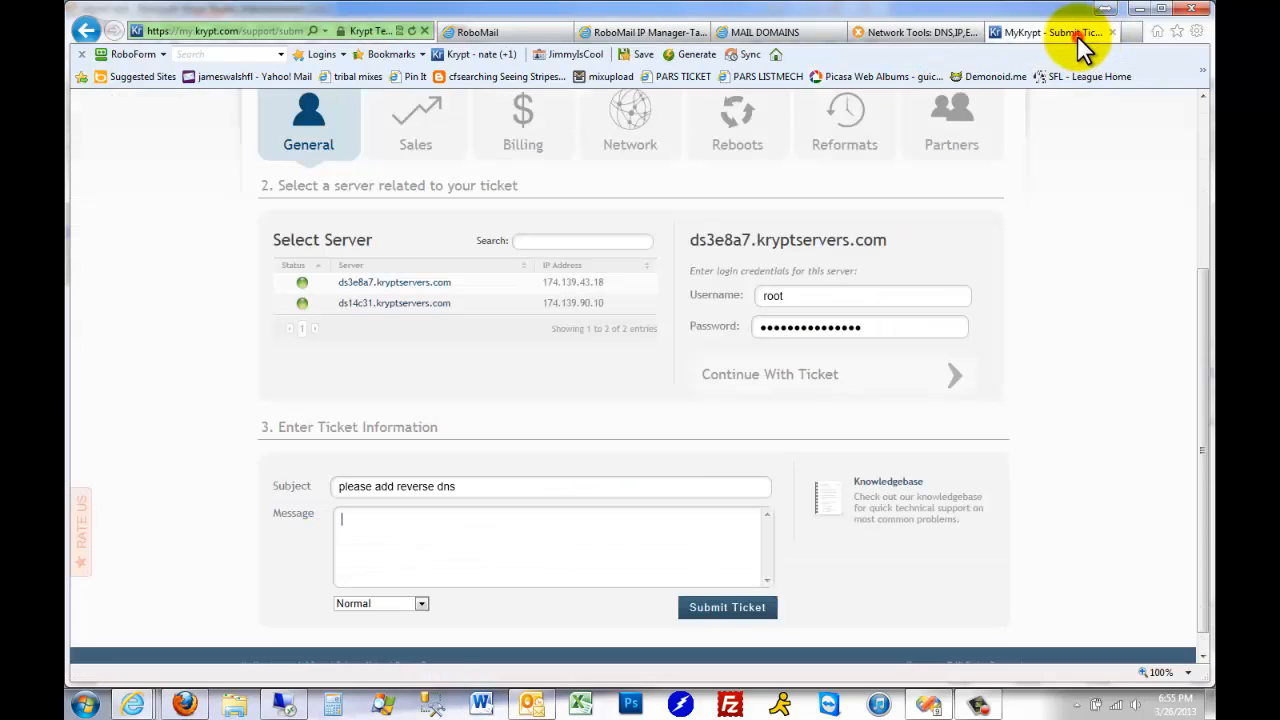
click(649, 530)
key(ctrl+v)
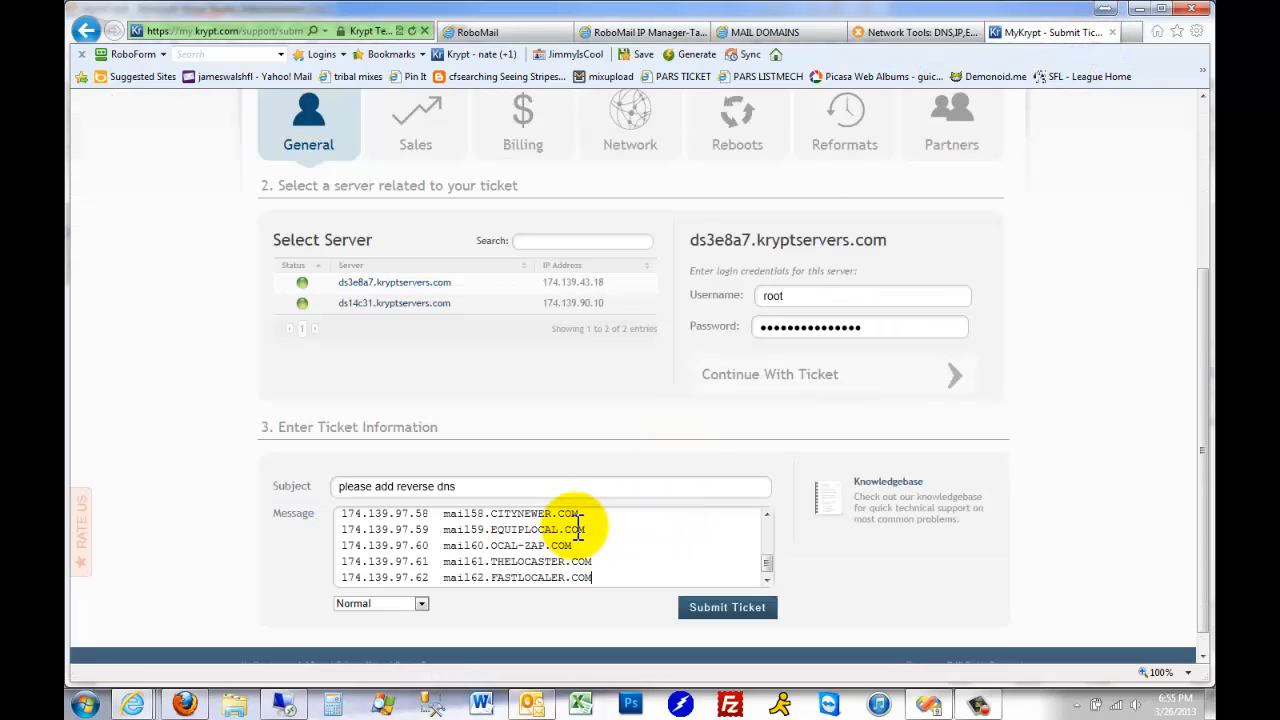
click(722, 606)
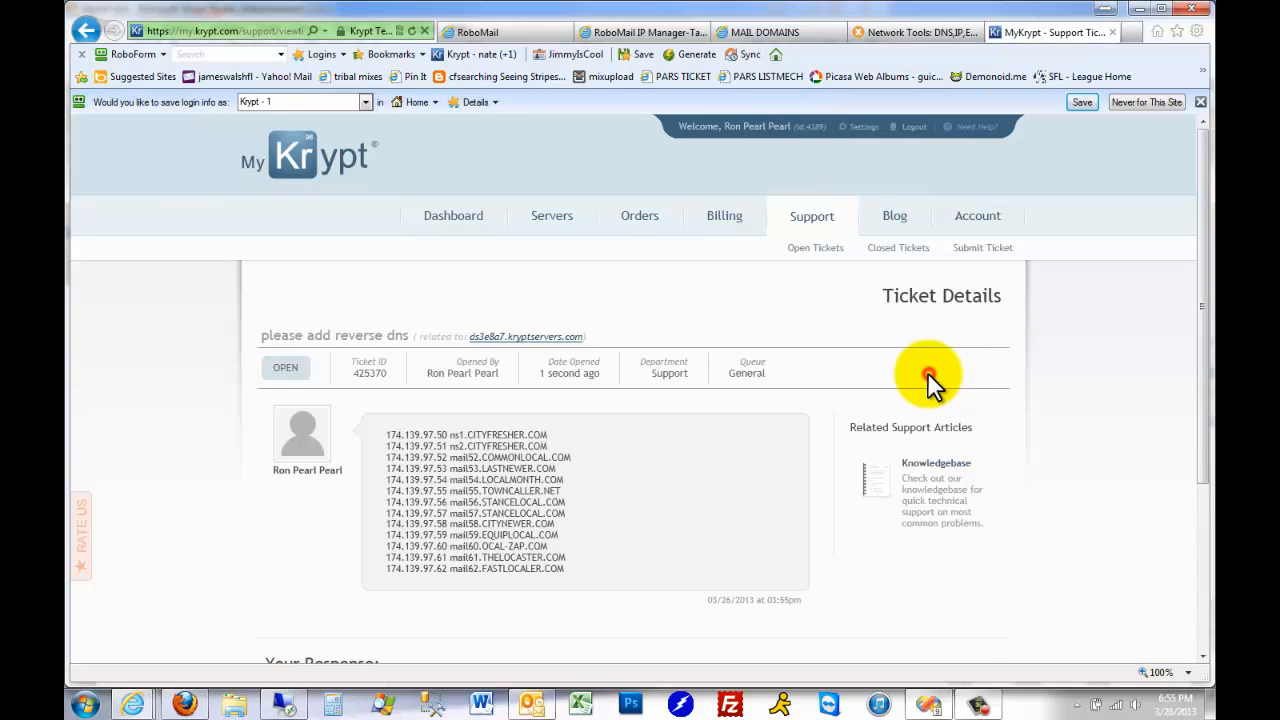
Review the submitted ticket, then open the closed "reverse DNS" ticket and examine the support replies
scroll(929, 382, down, 3)
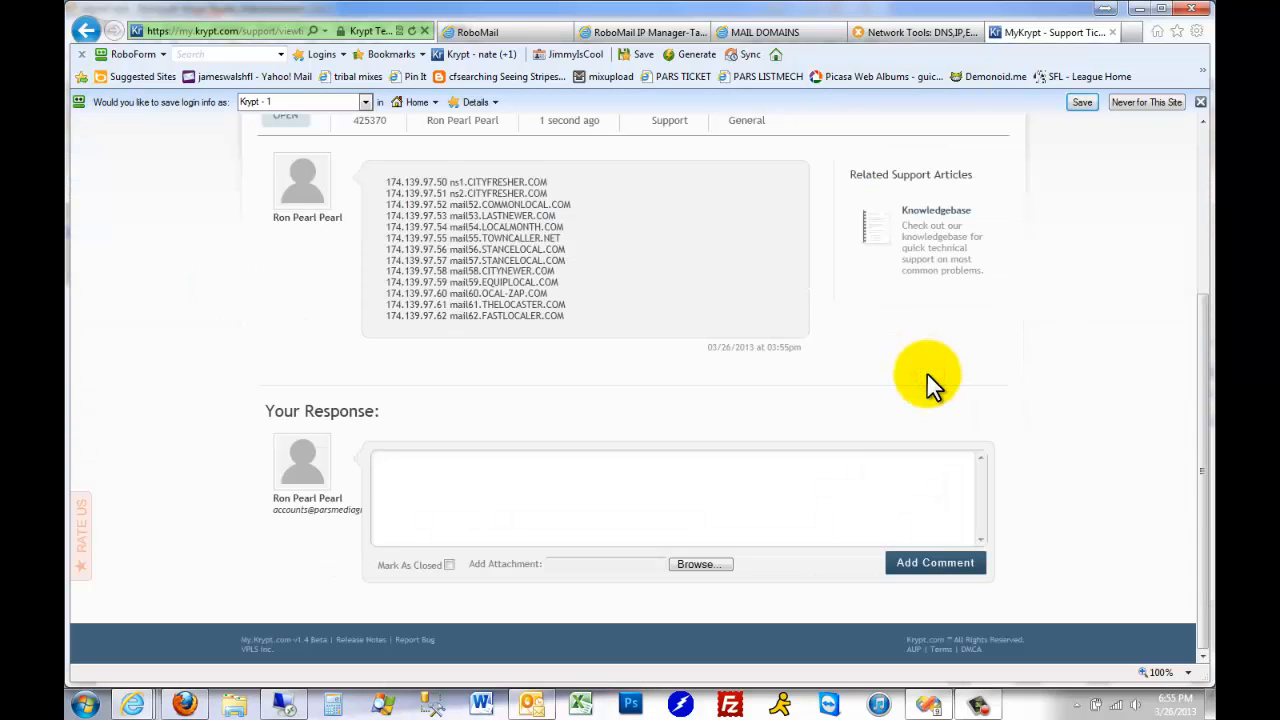
scroll(917, 380, up, 3)
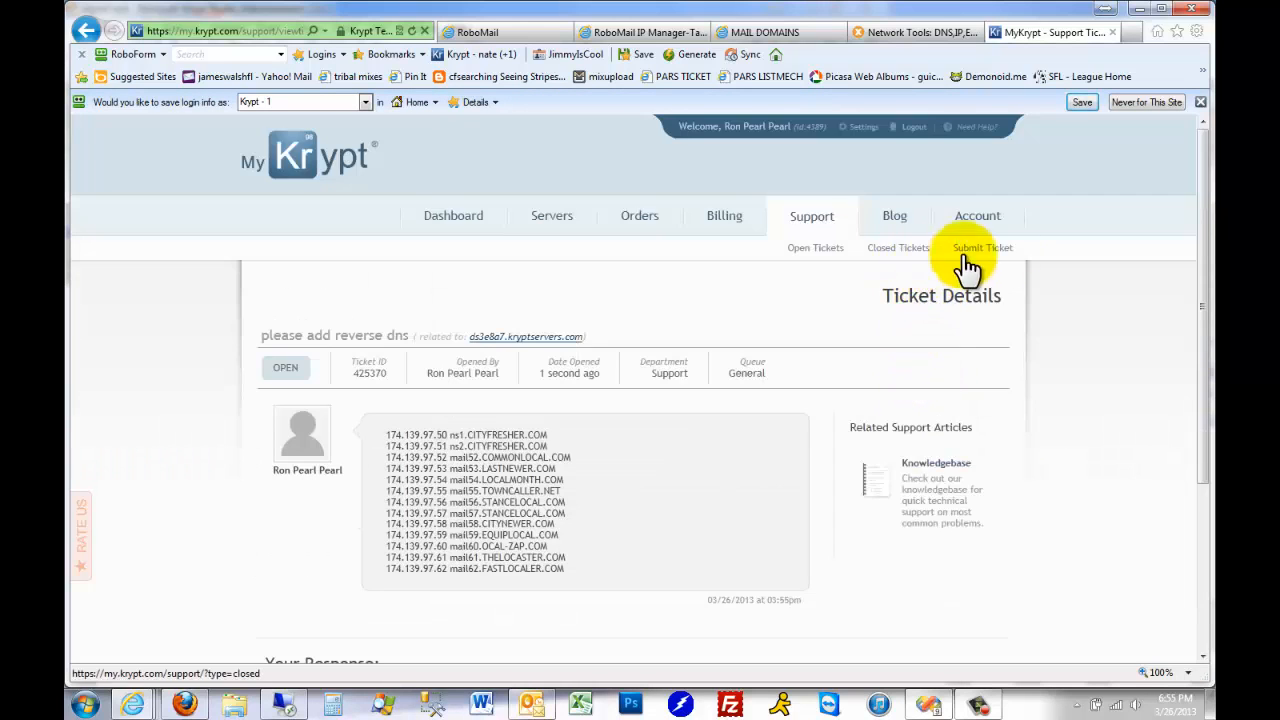
click(900, 250)
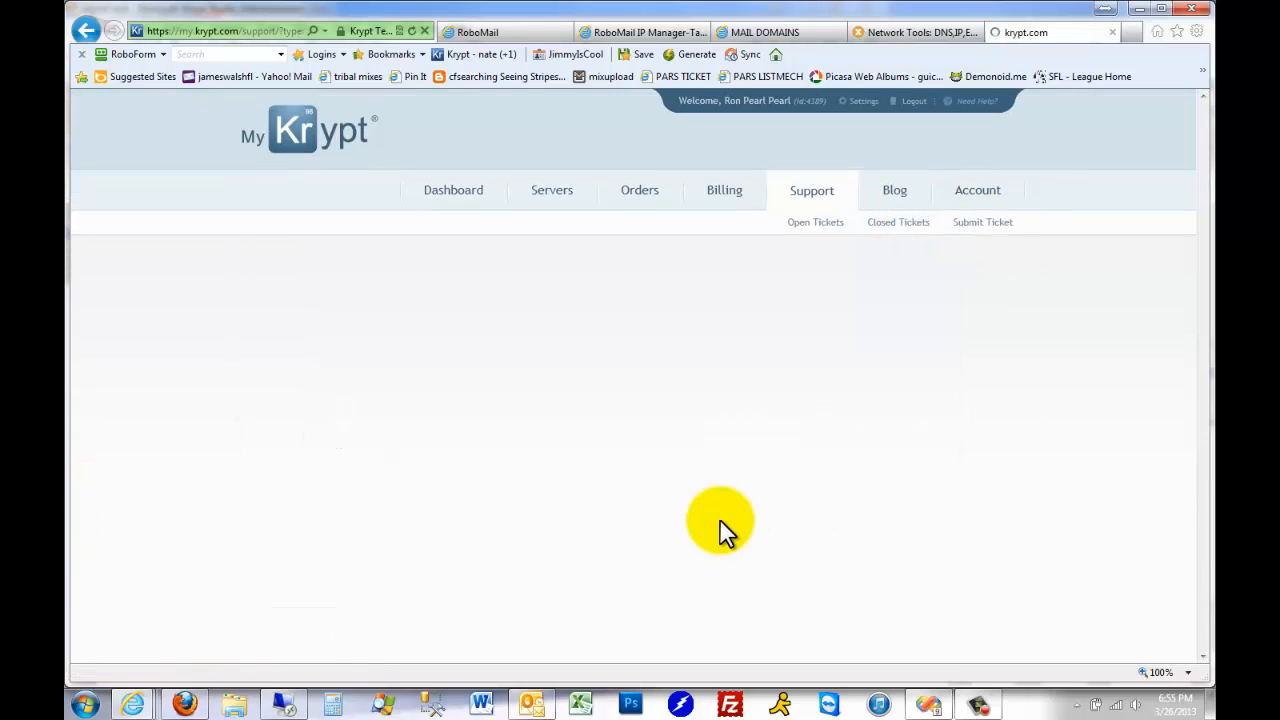
scroll(723, 519, down, 2)
click(414, 477)
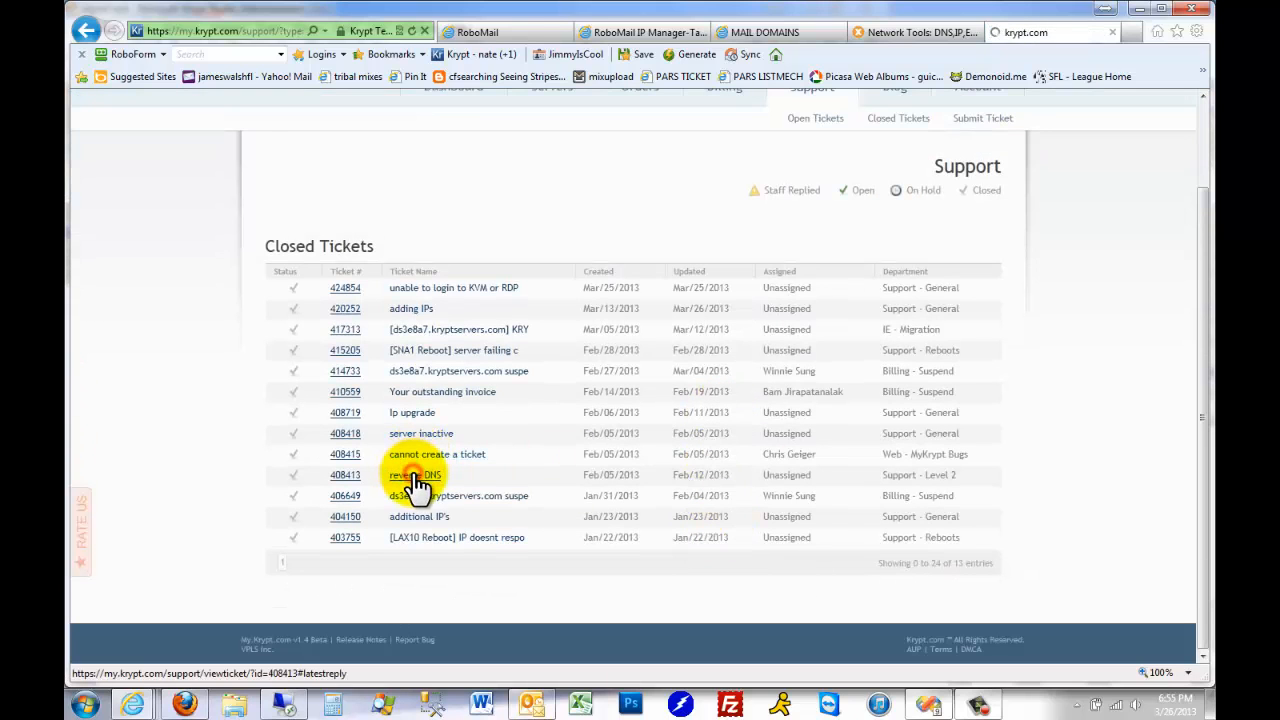
scroll(963, 457, up, 8)
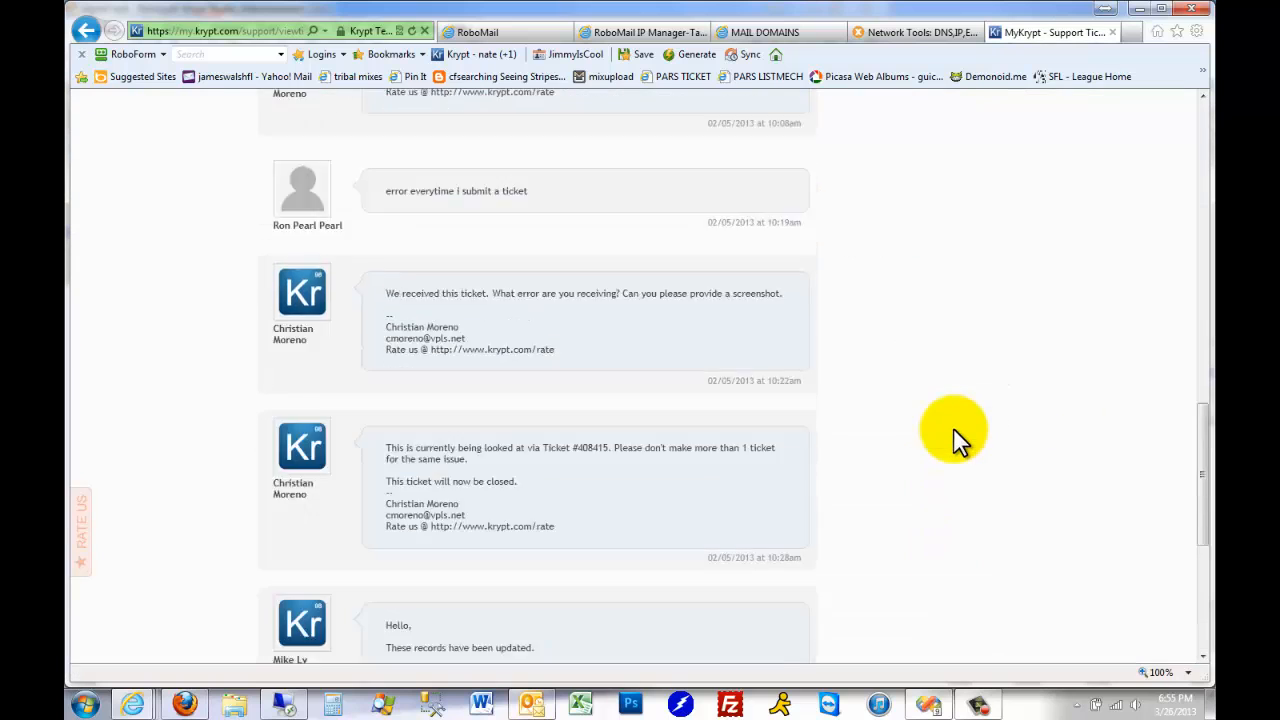
Examine the original request and all support replies in the reverse DNS ticket, then return to the closed tickets list
scroll(953, 430, up, 4)
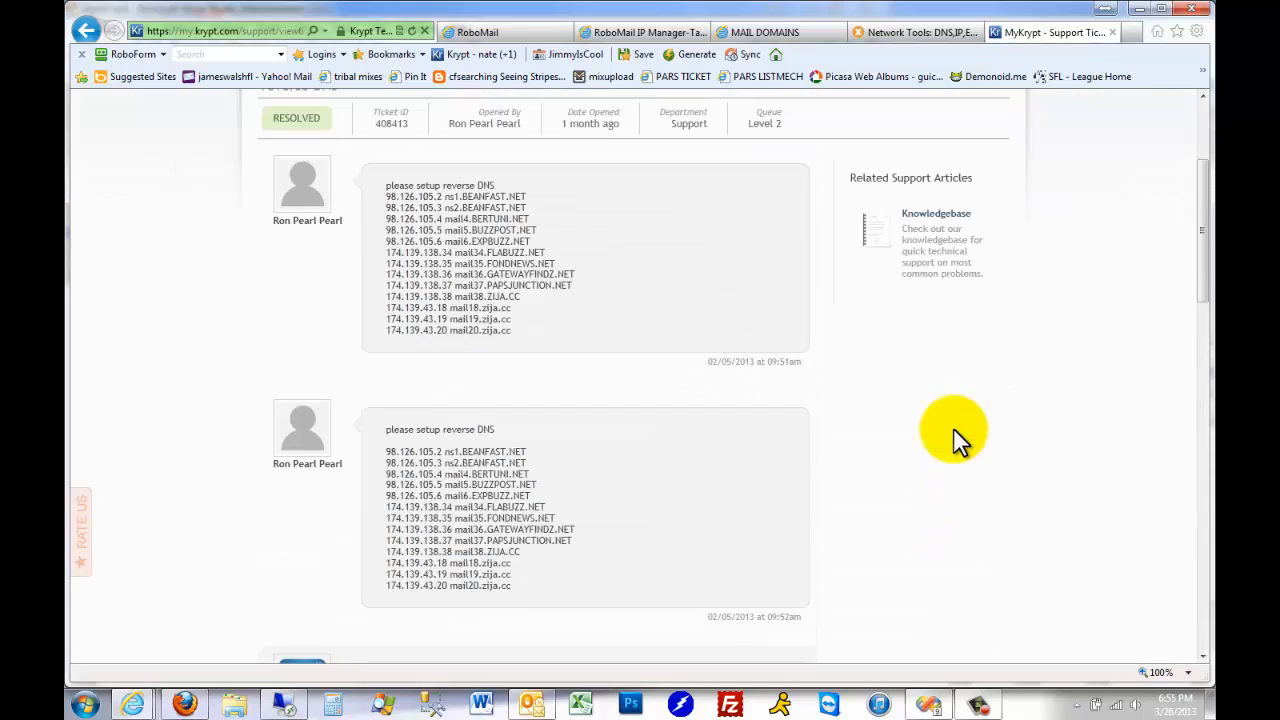
scroll(940, 420, down, 4)
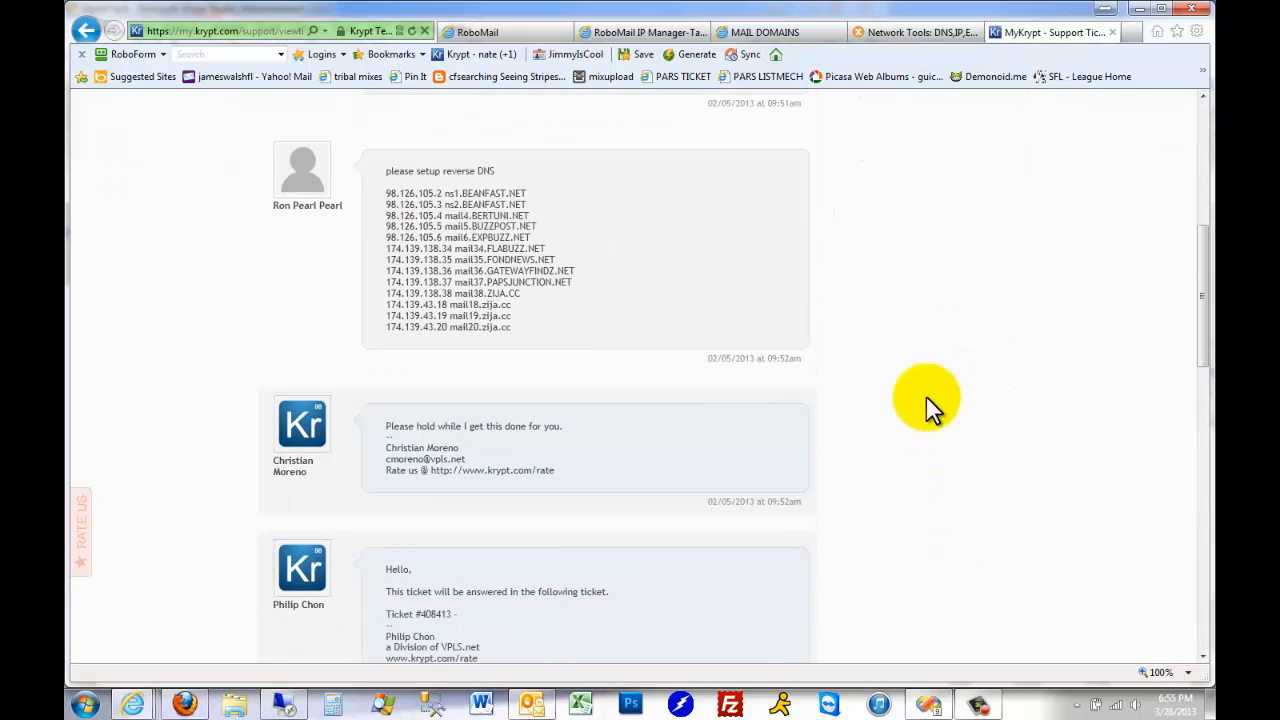
scroll(1036, 463, down, 5)
scroll(1026, 455, down, 3)
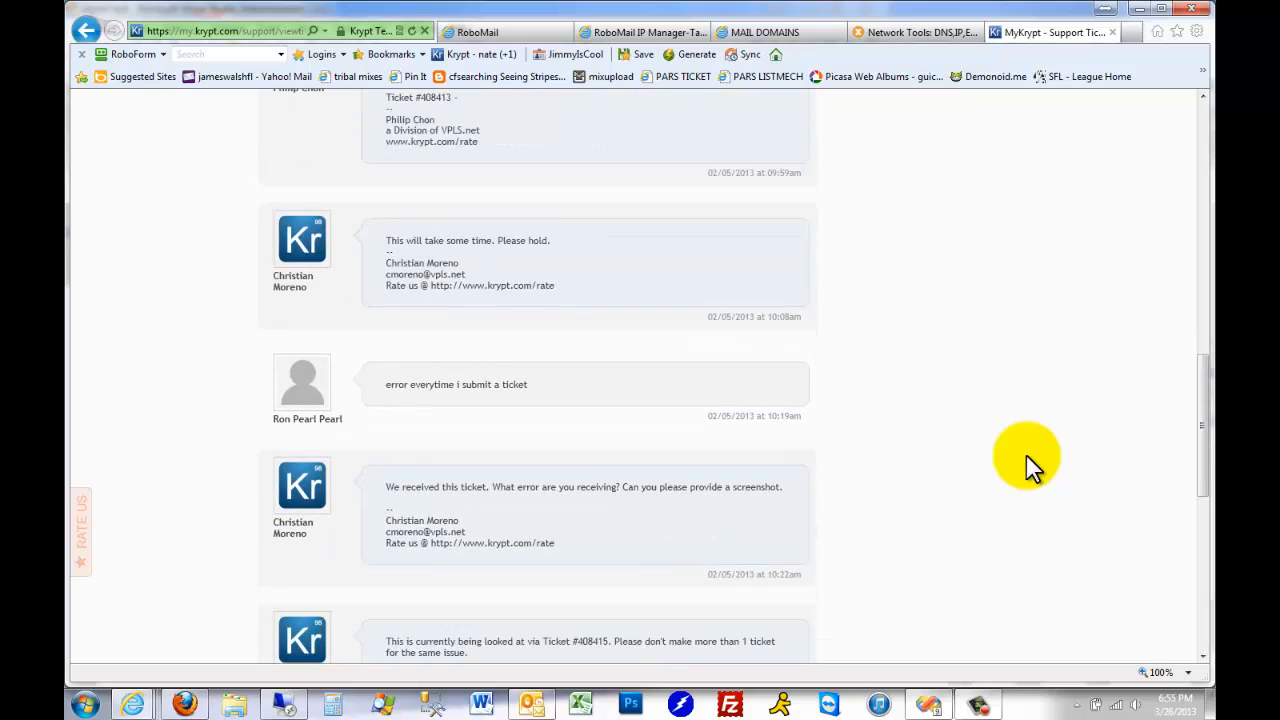
scroll(1026, 455, down, 5)
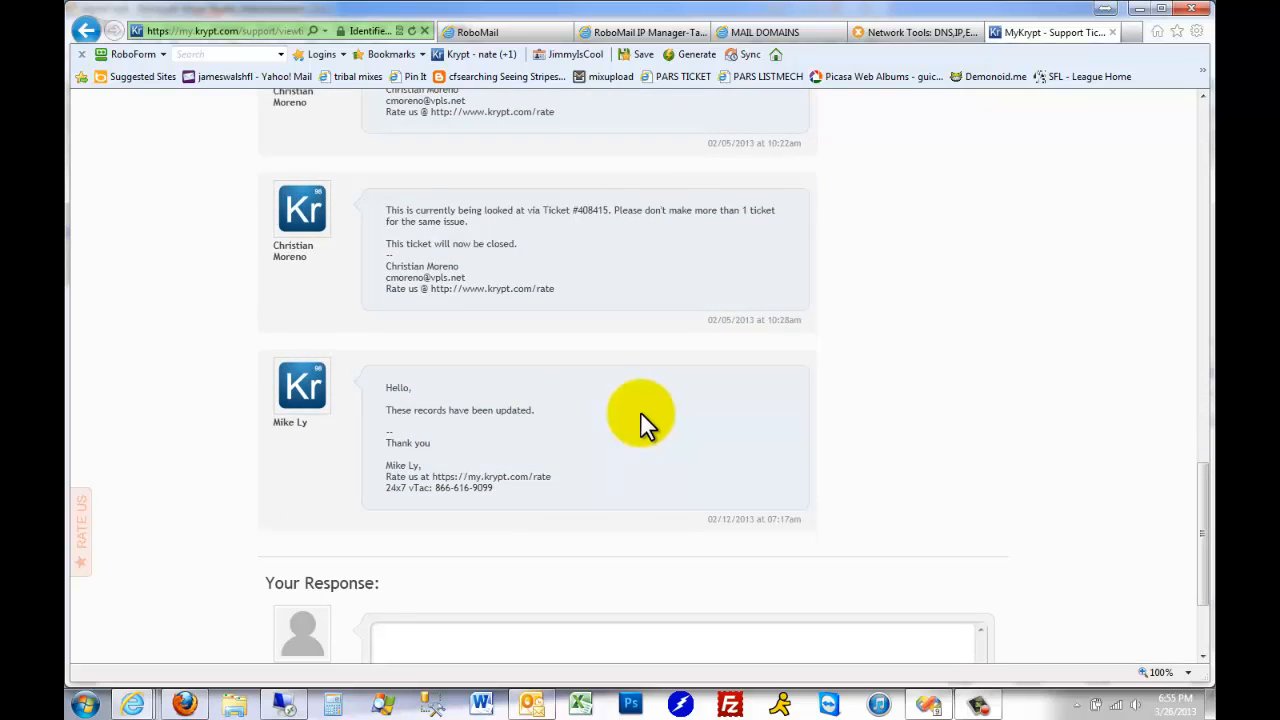
scroll(818, 348, up, 3)
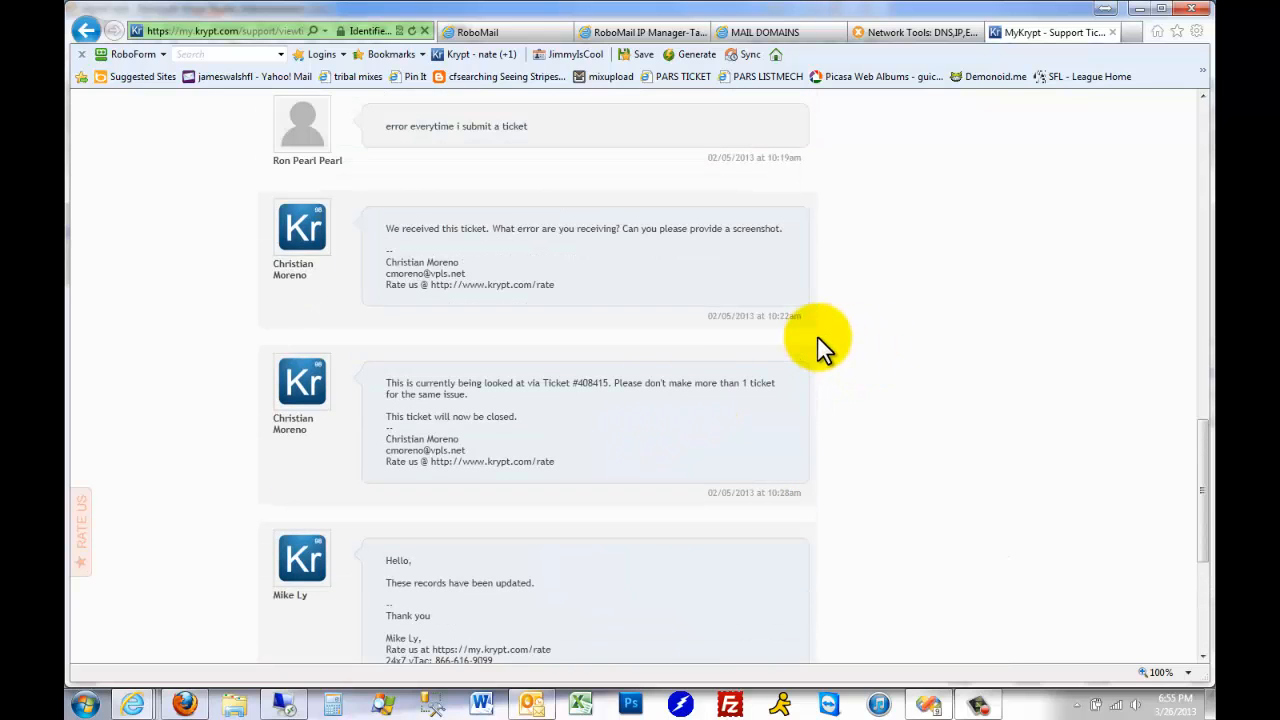
scroll(745, 385, up, 15)
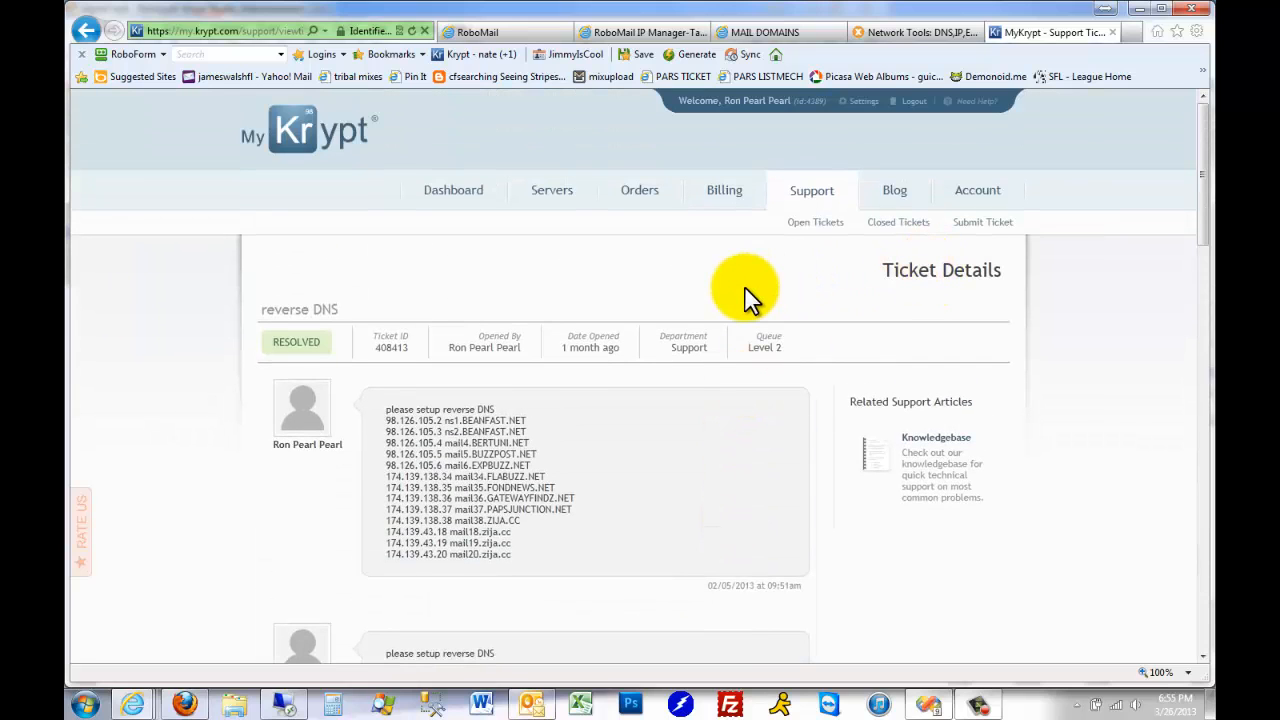
click(915, 224)
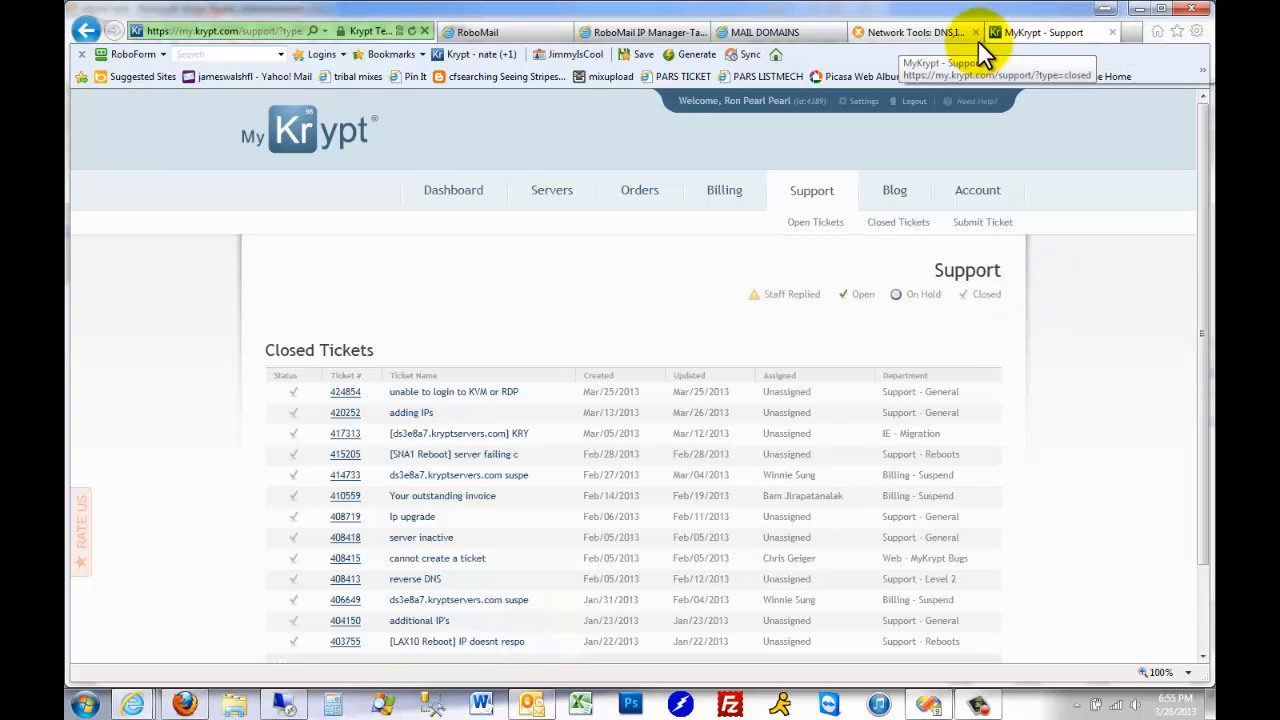
Check the krypt2 IP and domain list in the spreadsheet, then switch to RoboMail and look over its campaign list
click(648, 36)
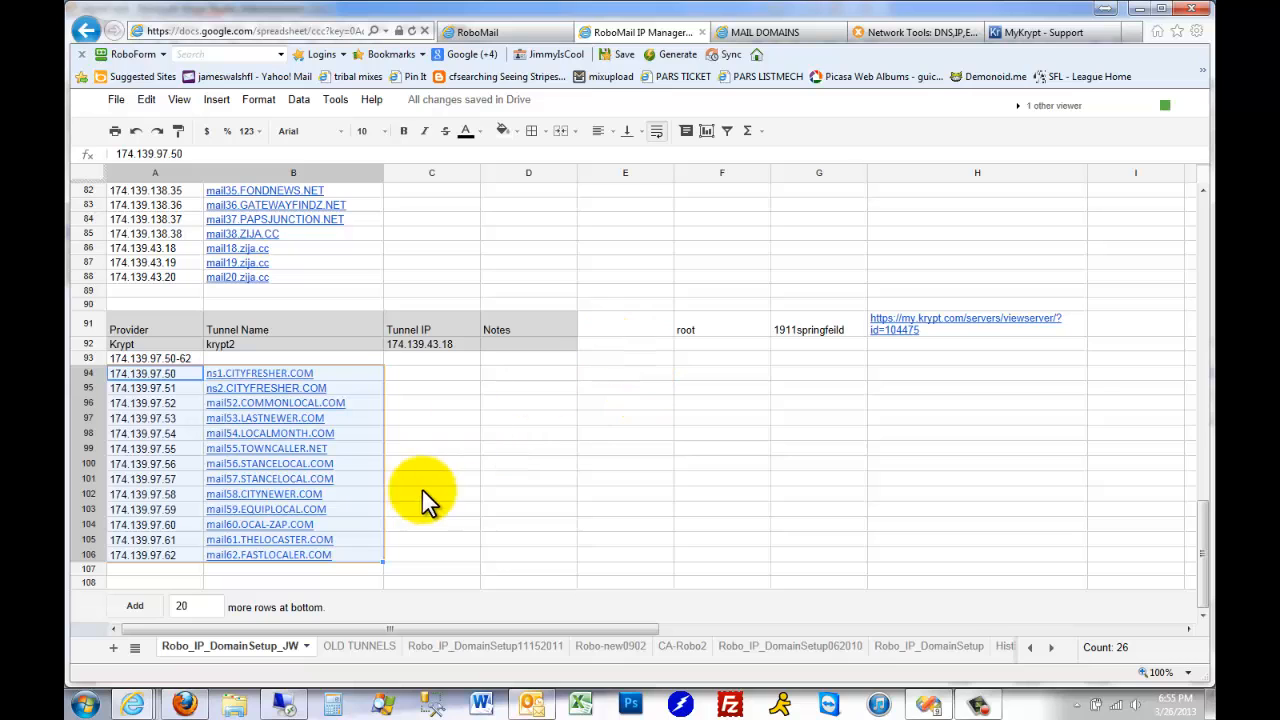
click(496, 32)
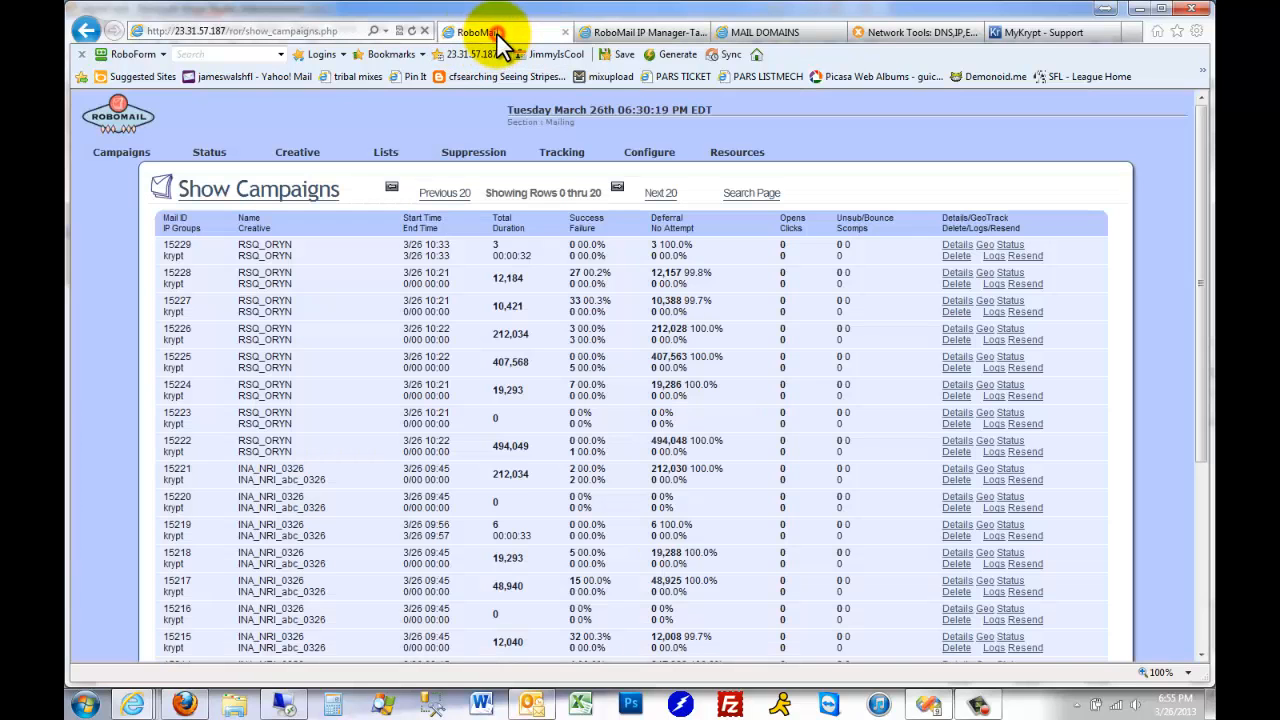
click(265, 31)
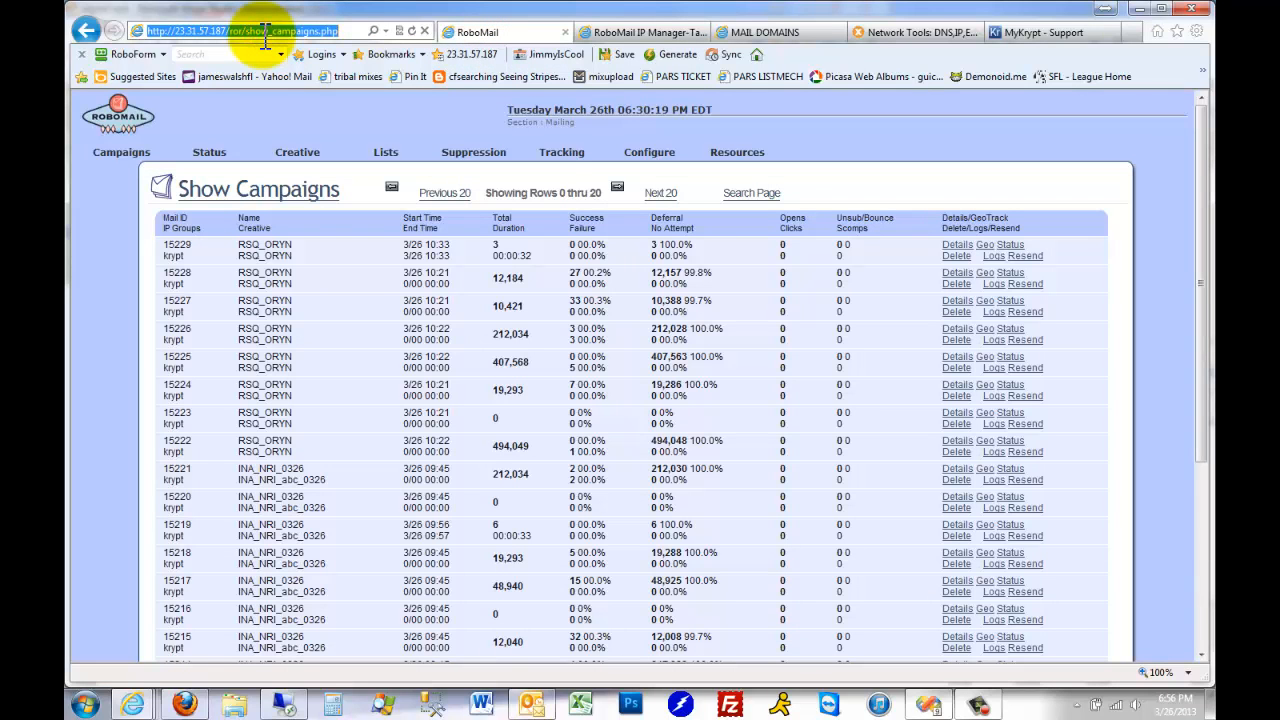
mouse_move(118, 156)
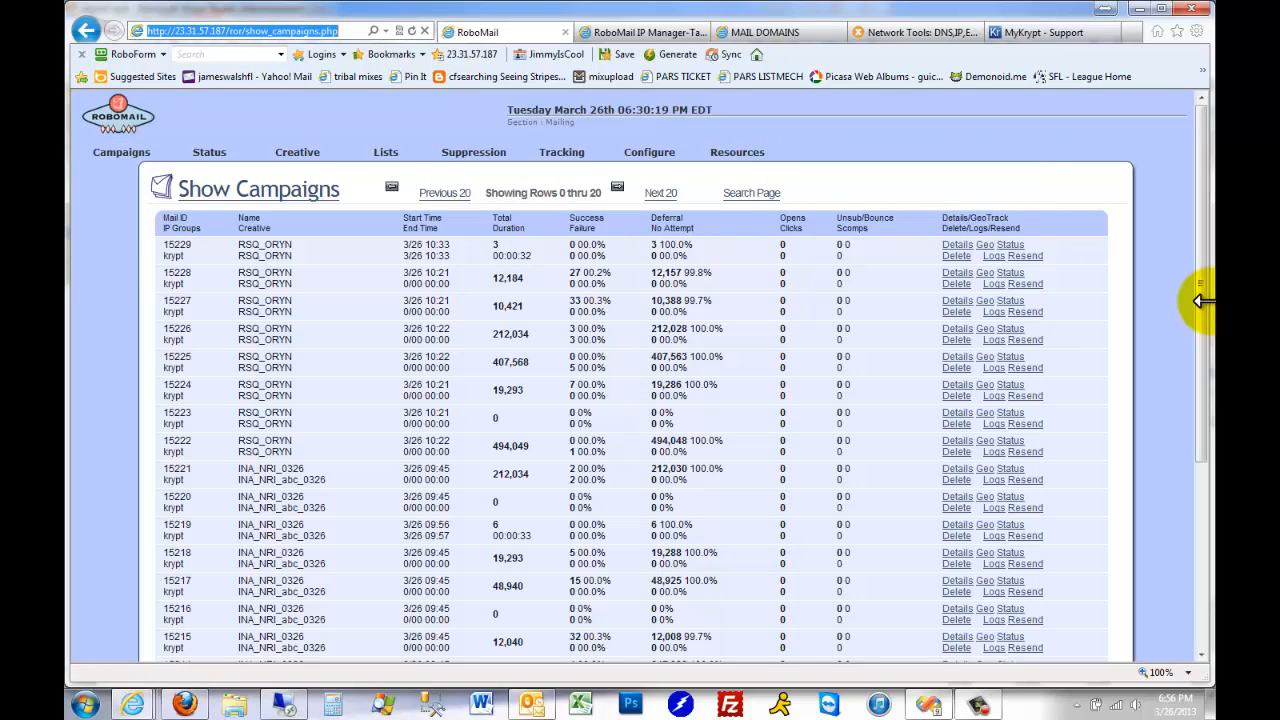
scroll(1202, 305, down, 5)
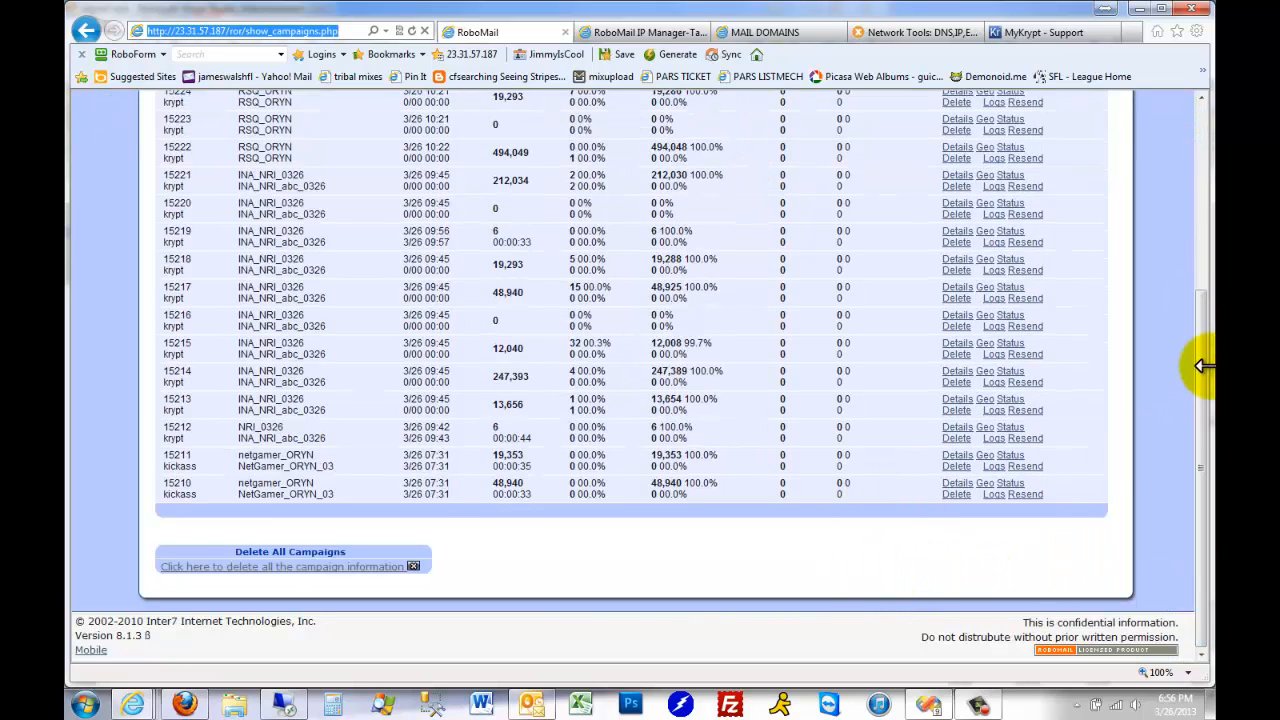
scroll(1201, 225, up, 5)
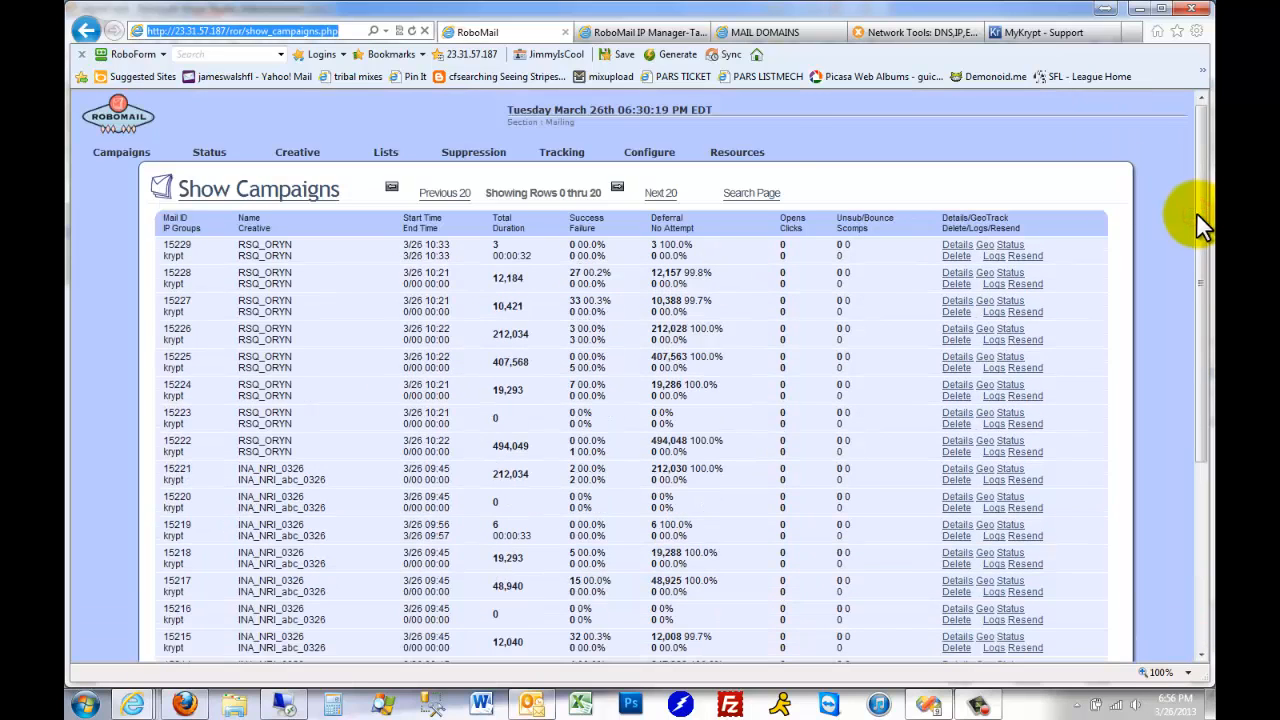
Open the RoboMail home page and check its address and the status of the four Robo services
click(127, 116)
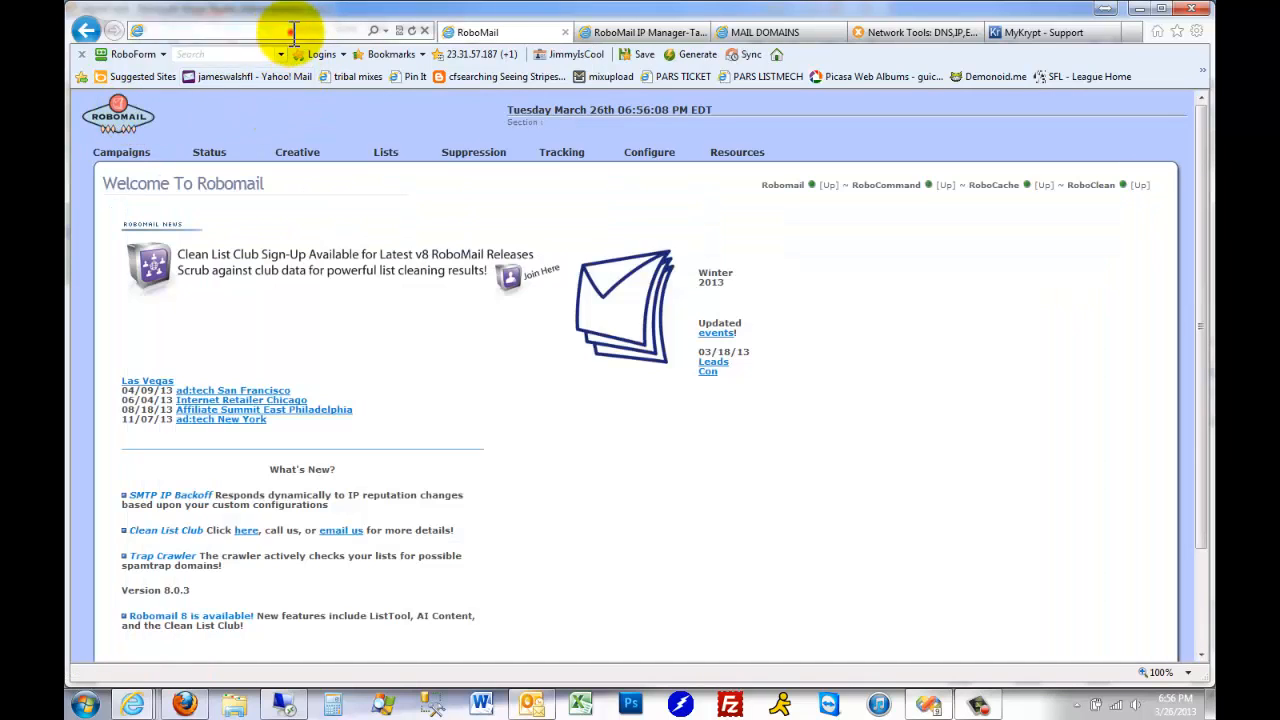
click(286, 31)
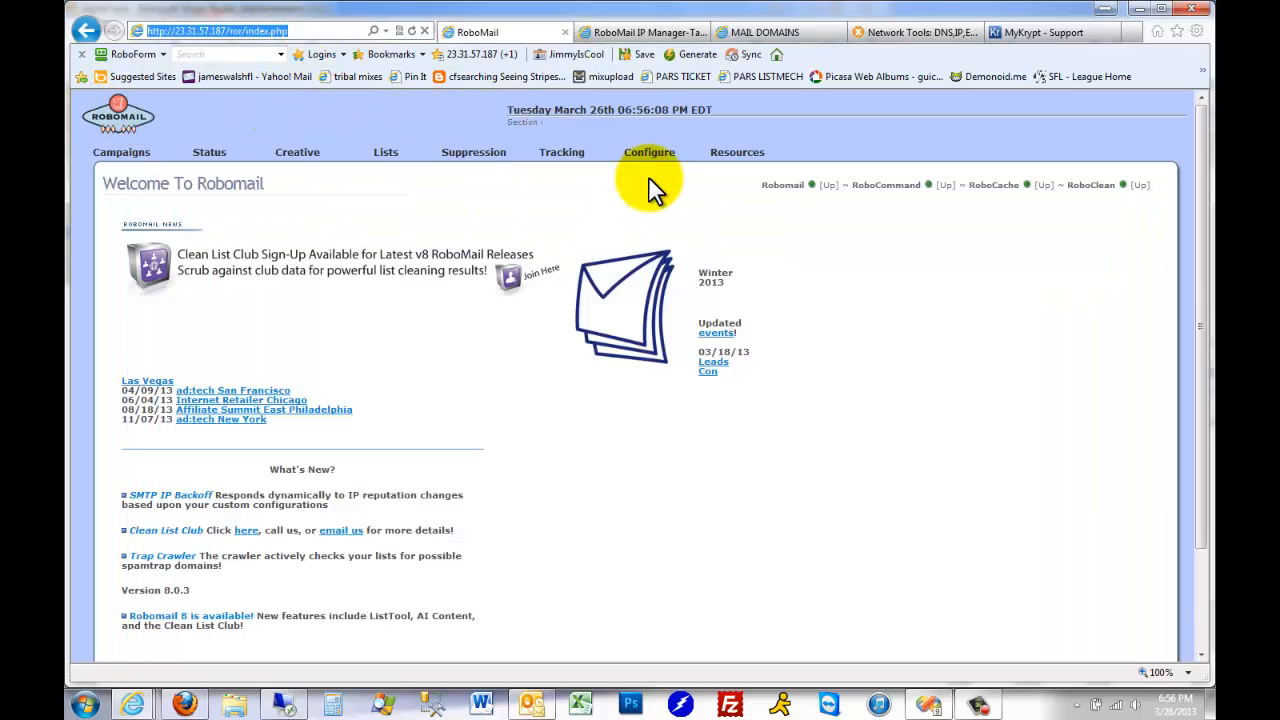
drag(1153, 185, 752, 189)
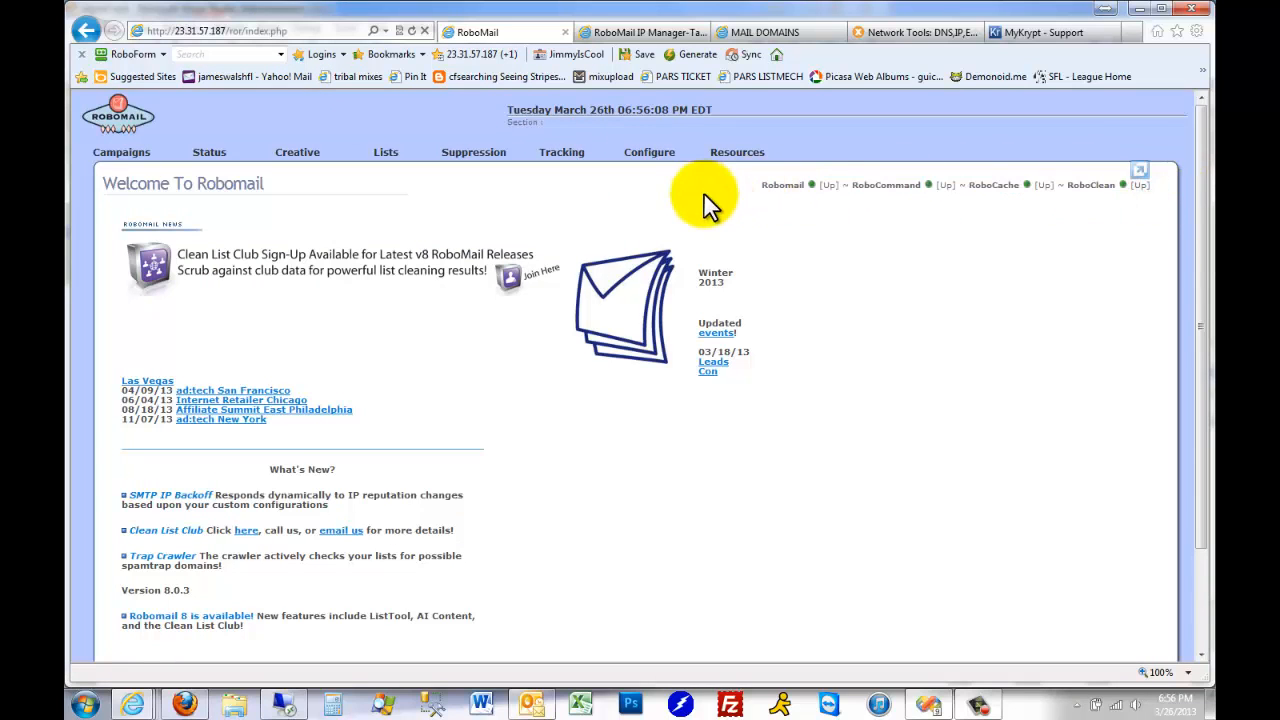
Show RoboMail's computers, inspect the Krypt clone's IP, root password and SSH port fields, and return to the computer list
click(656, 162)
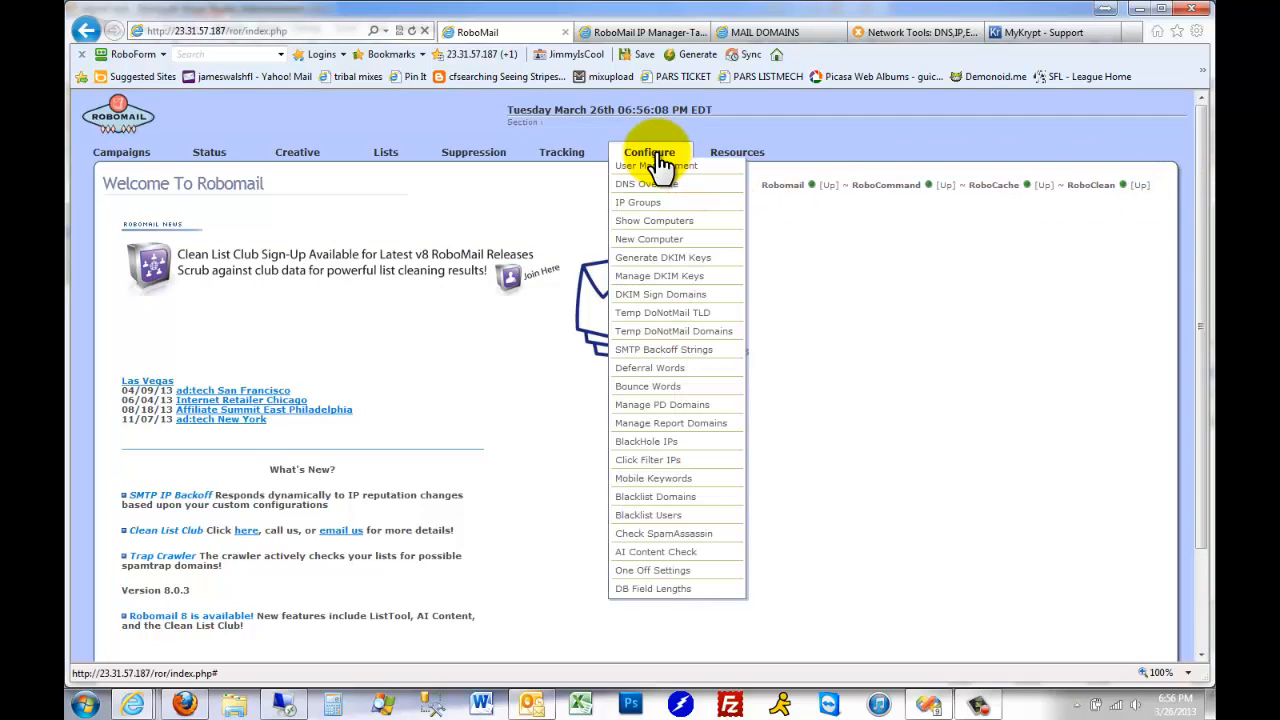
click(666, 223)
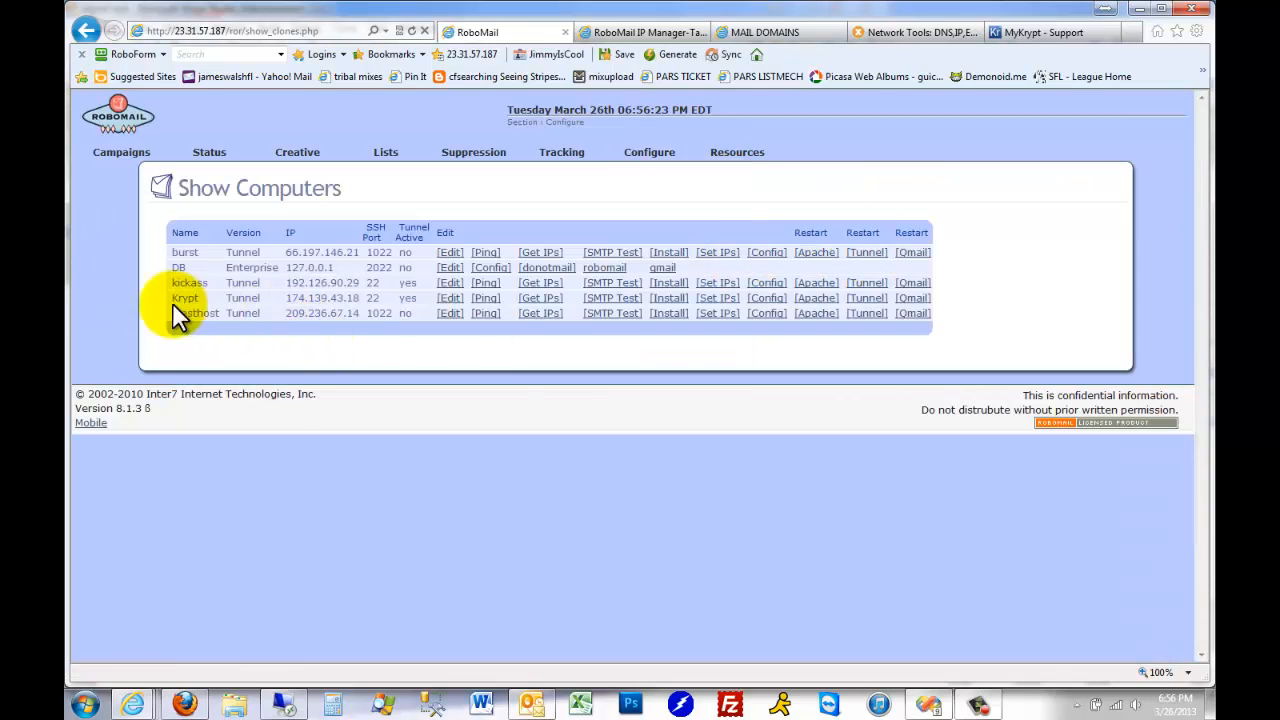
drag(290, 297, 283, 296)
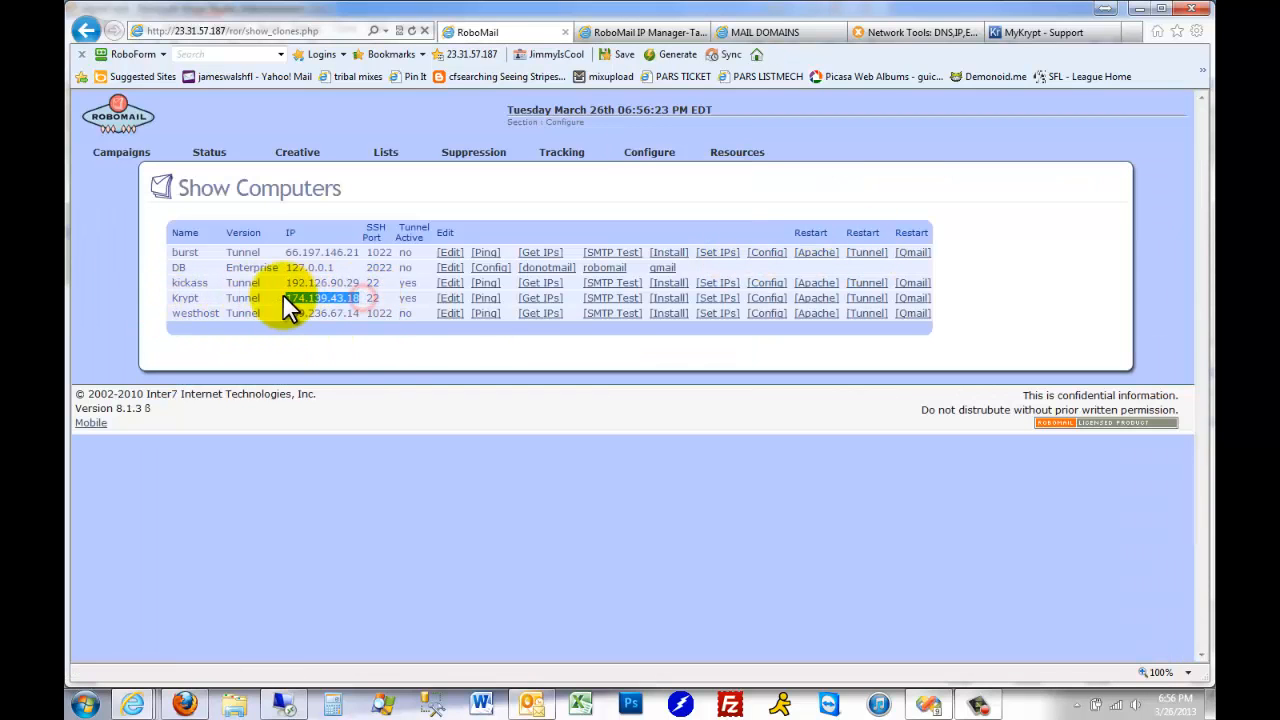
click(450, 299)
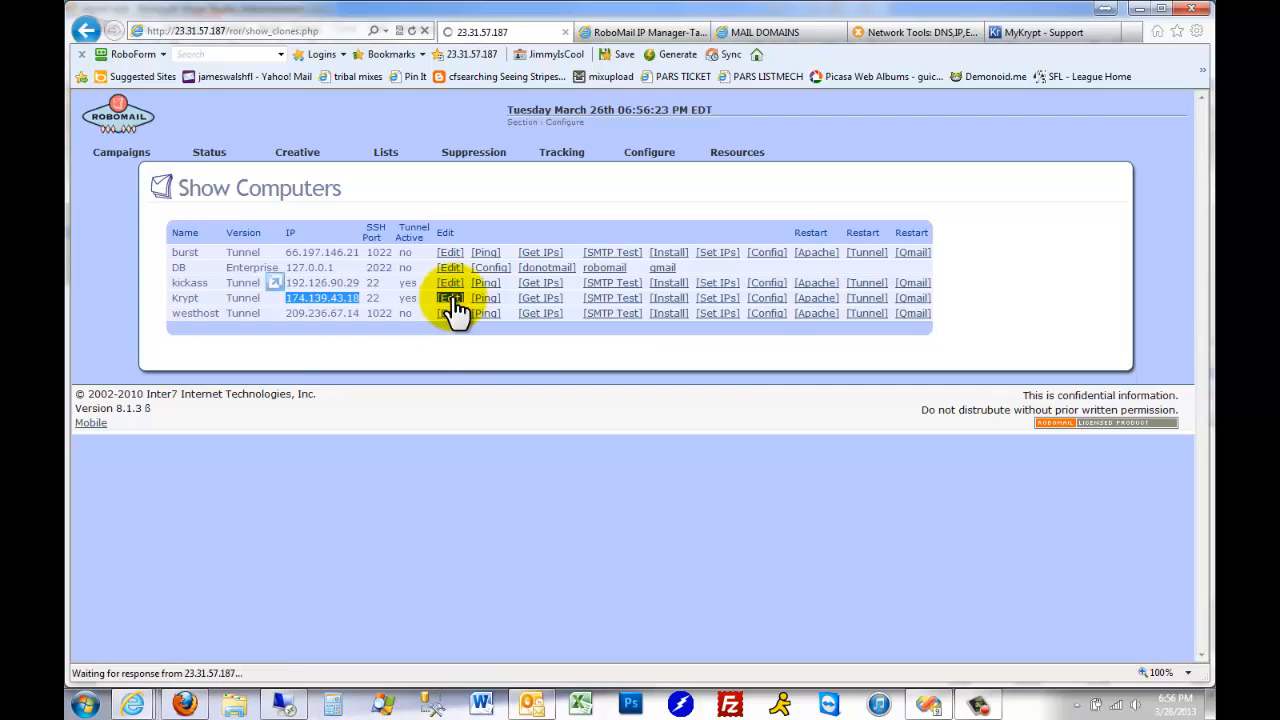
drag(531, 287, 432, 289)
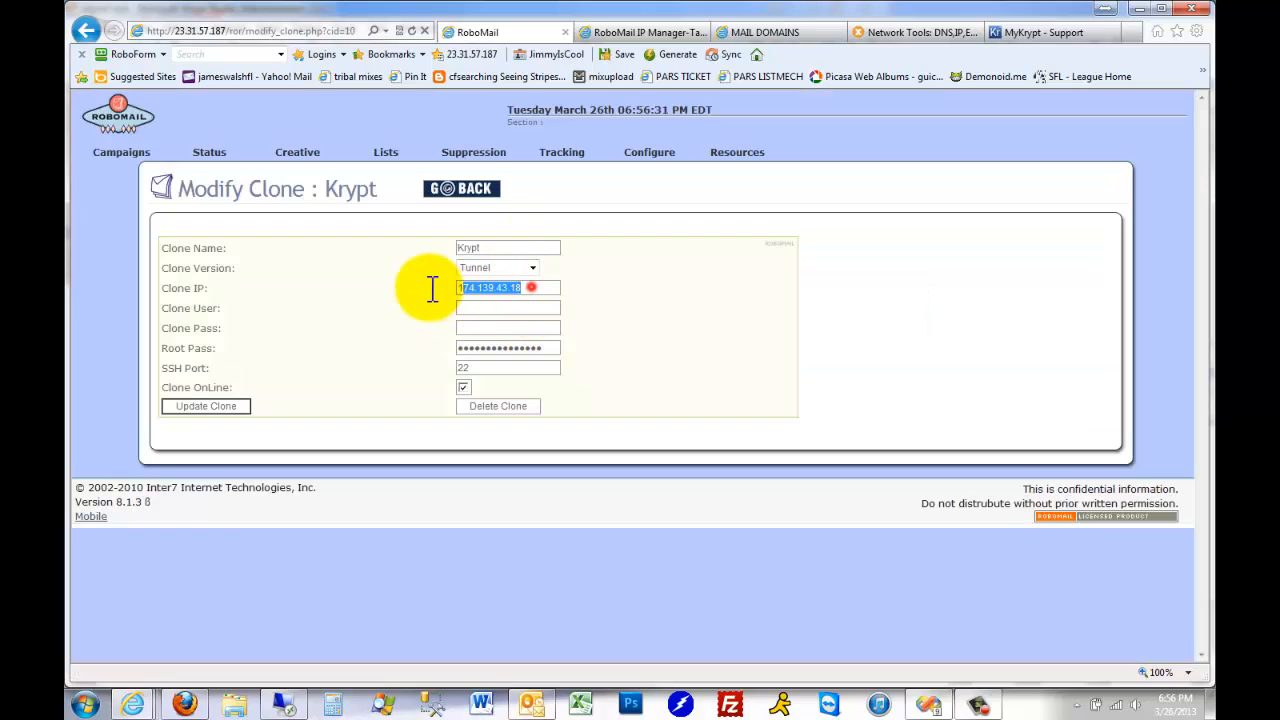
click(556, 349)
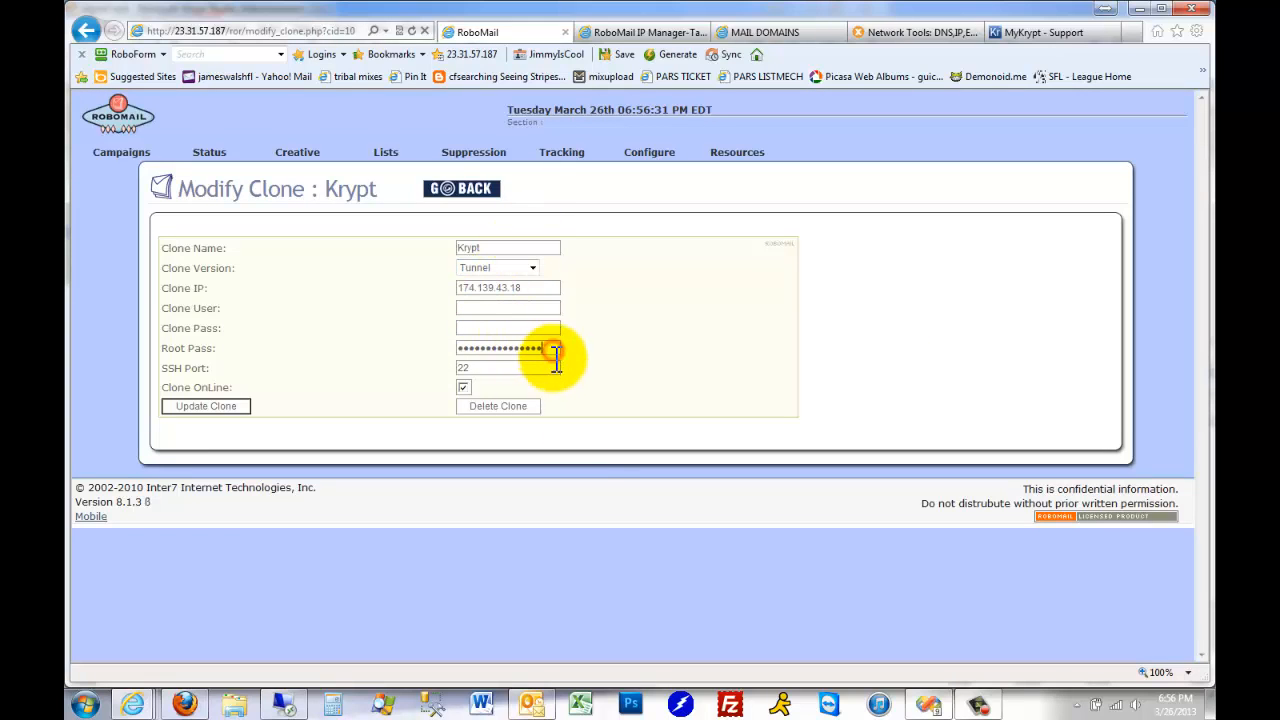
click(481, 371)
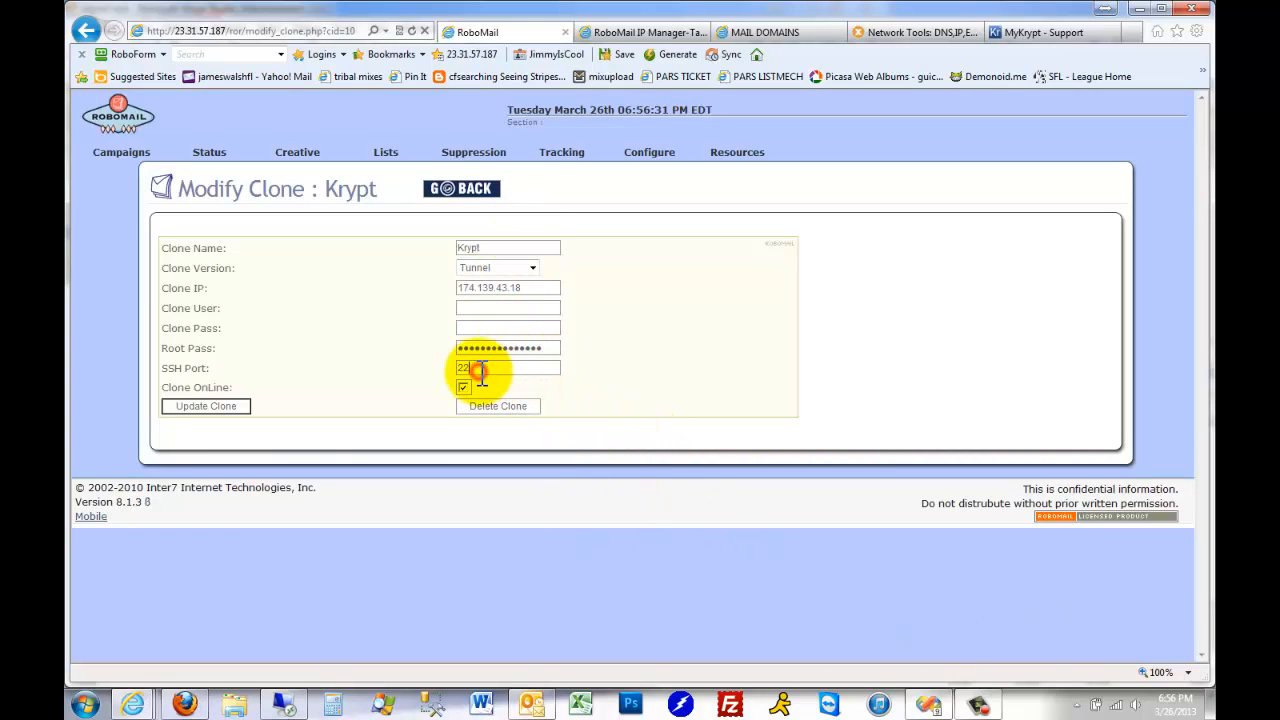
click(84, 30)
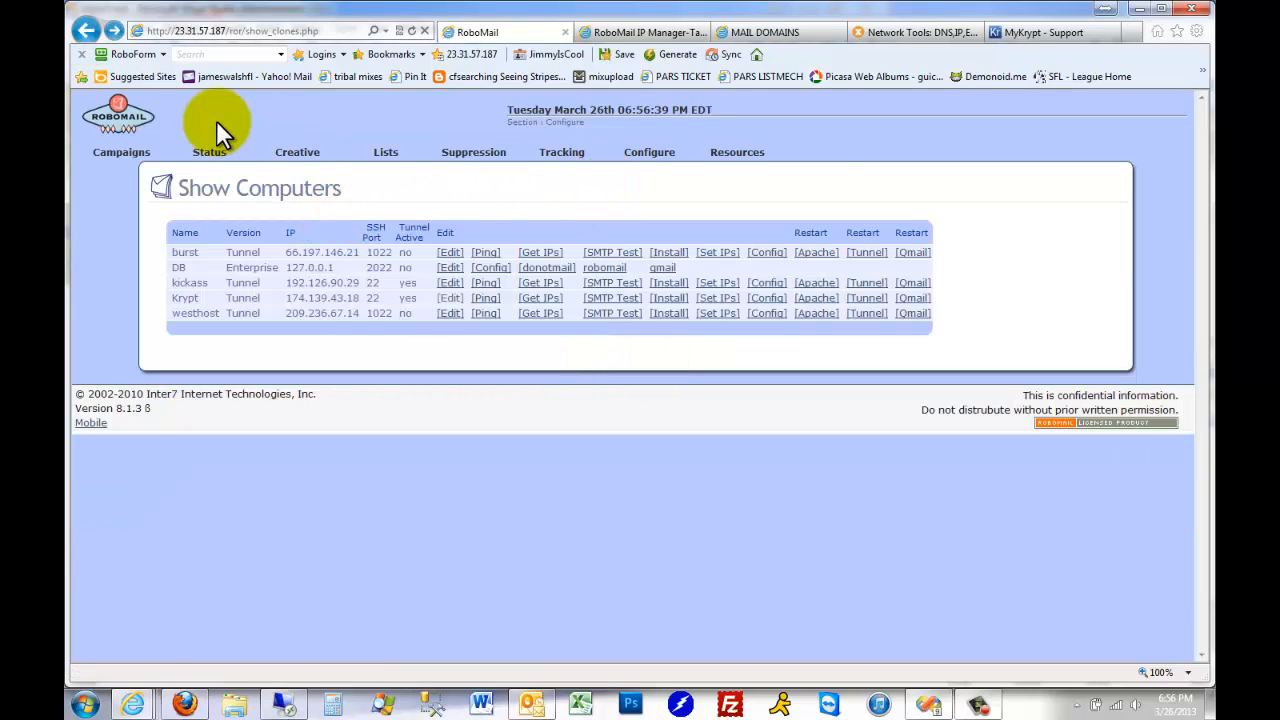
Start a new computer entry with the Robomail version Tunnel and look over its user and root password fields
click(658, 167)
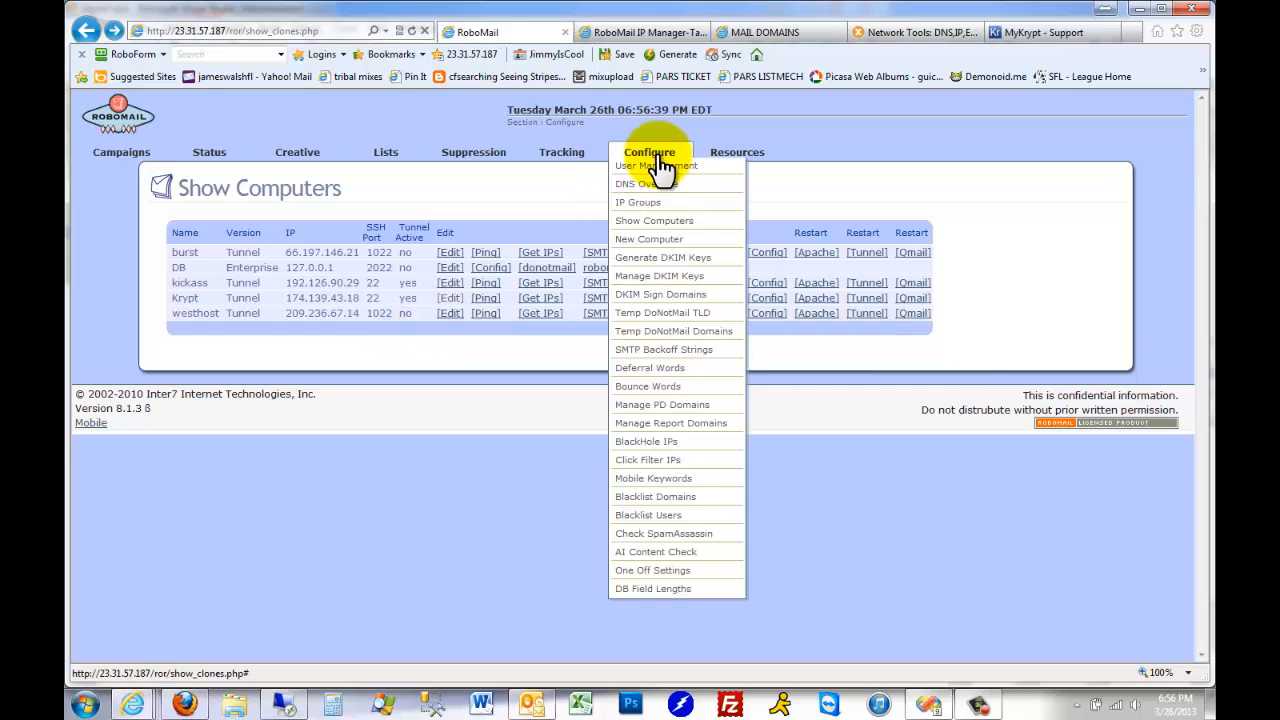
click(668, 239)
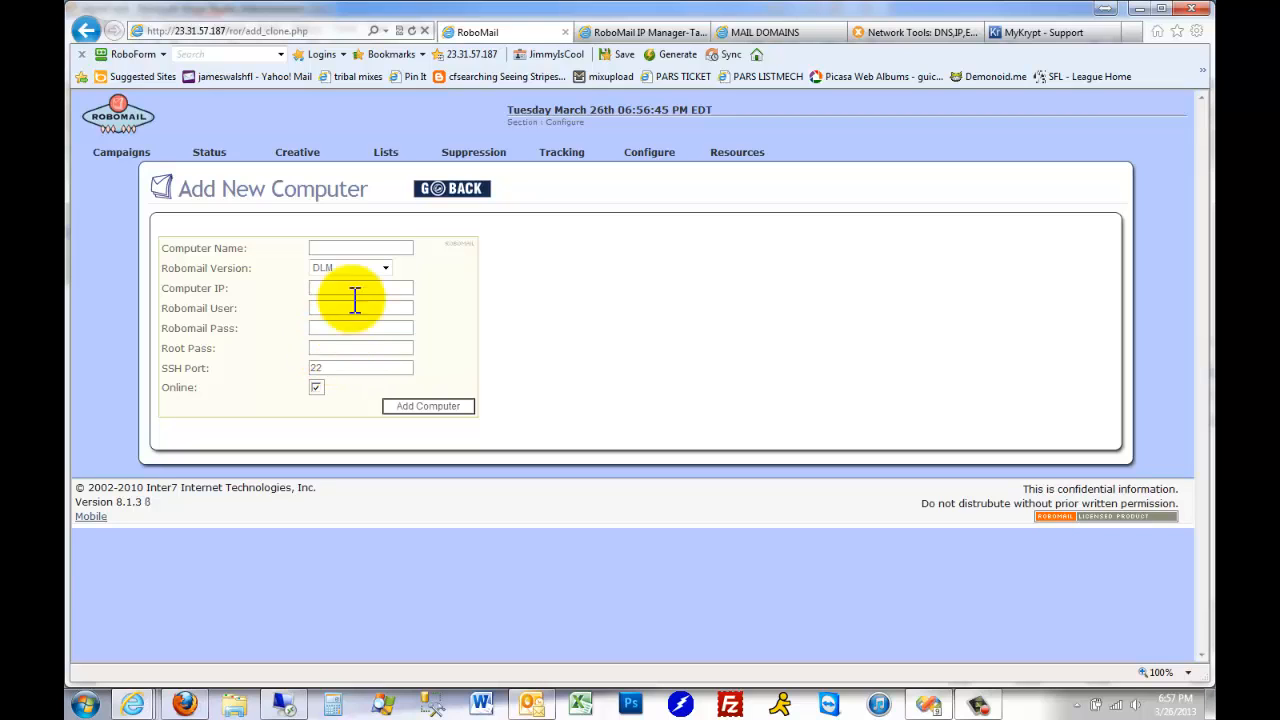
click(384, 268)
click(365, 355)
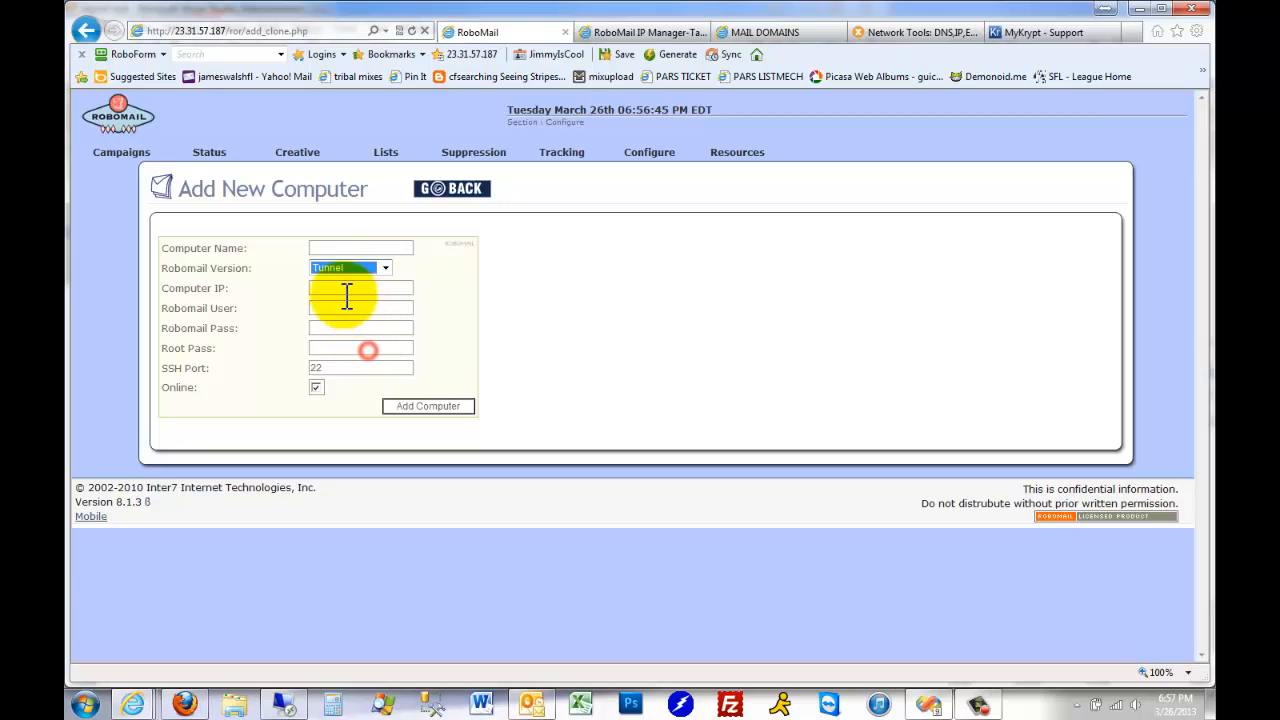
click(333, 347)
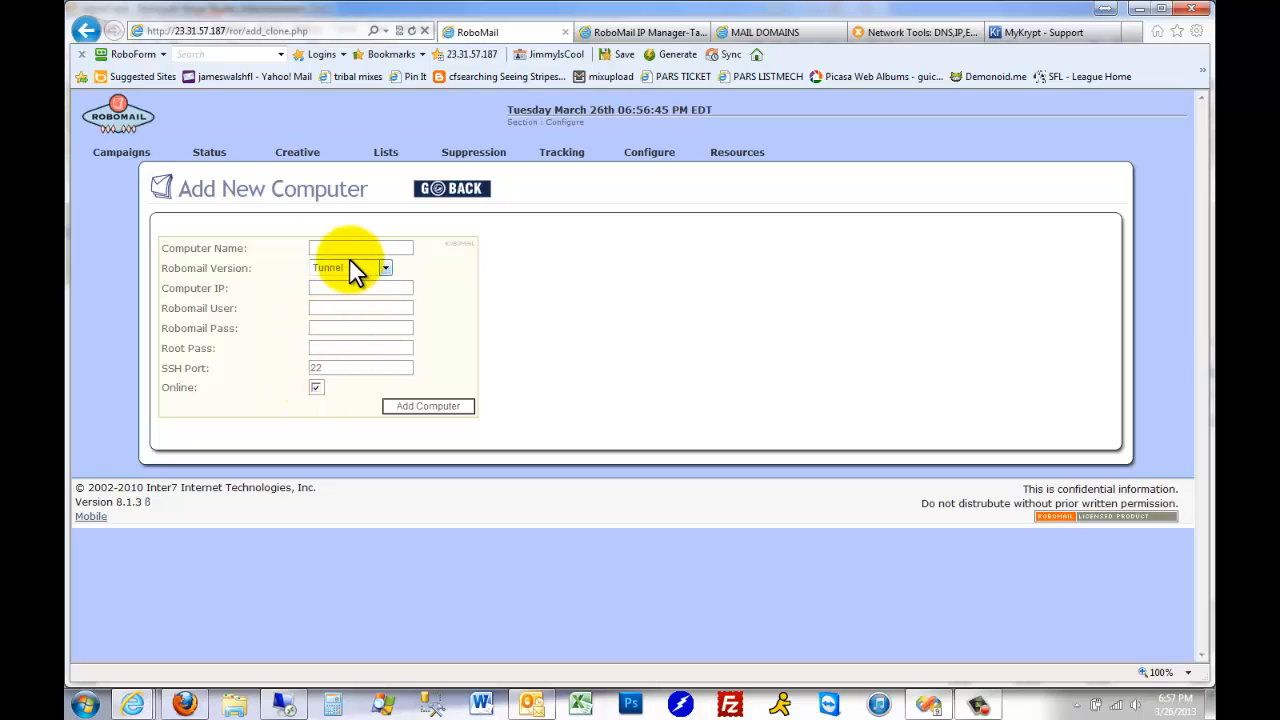
Return to the computer list and examine the Krypt row with its available actions
mouse_move(667, 160)
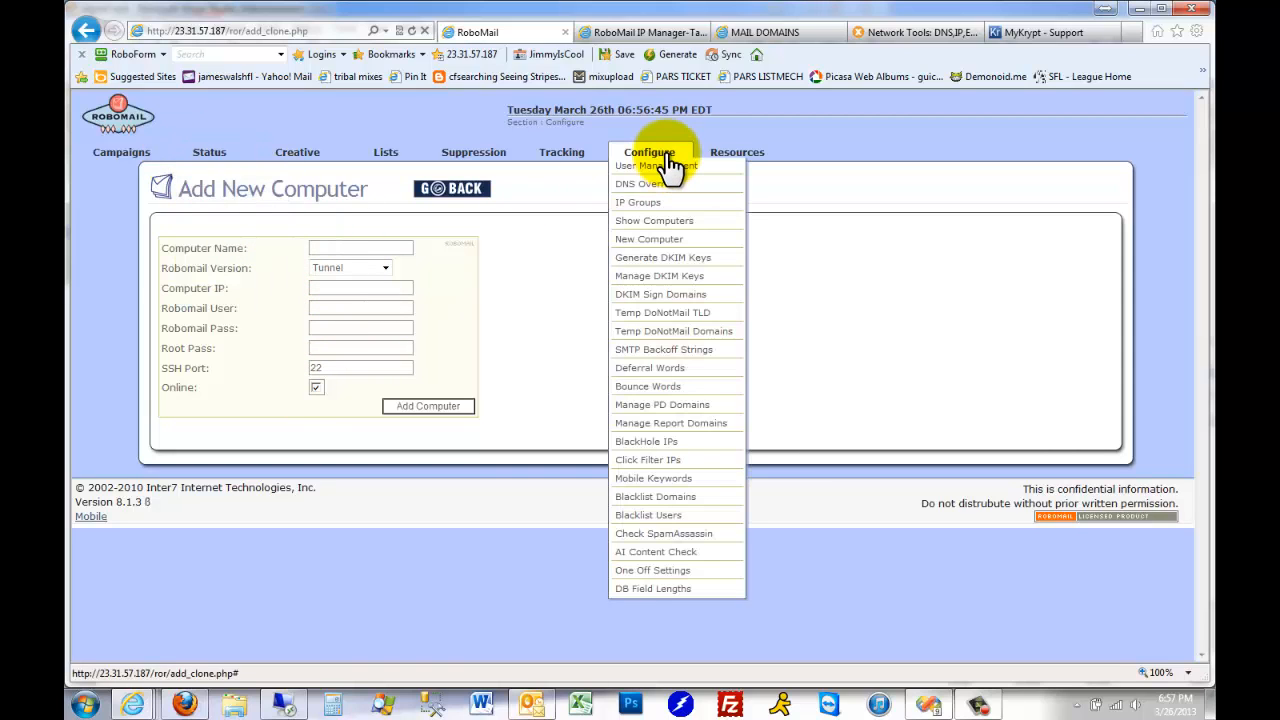
click(660, 221)
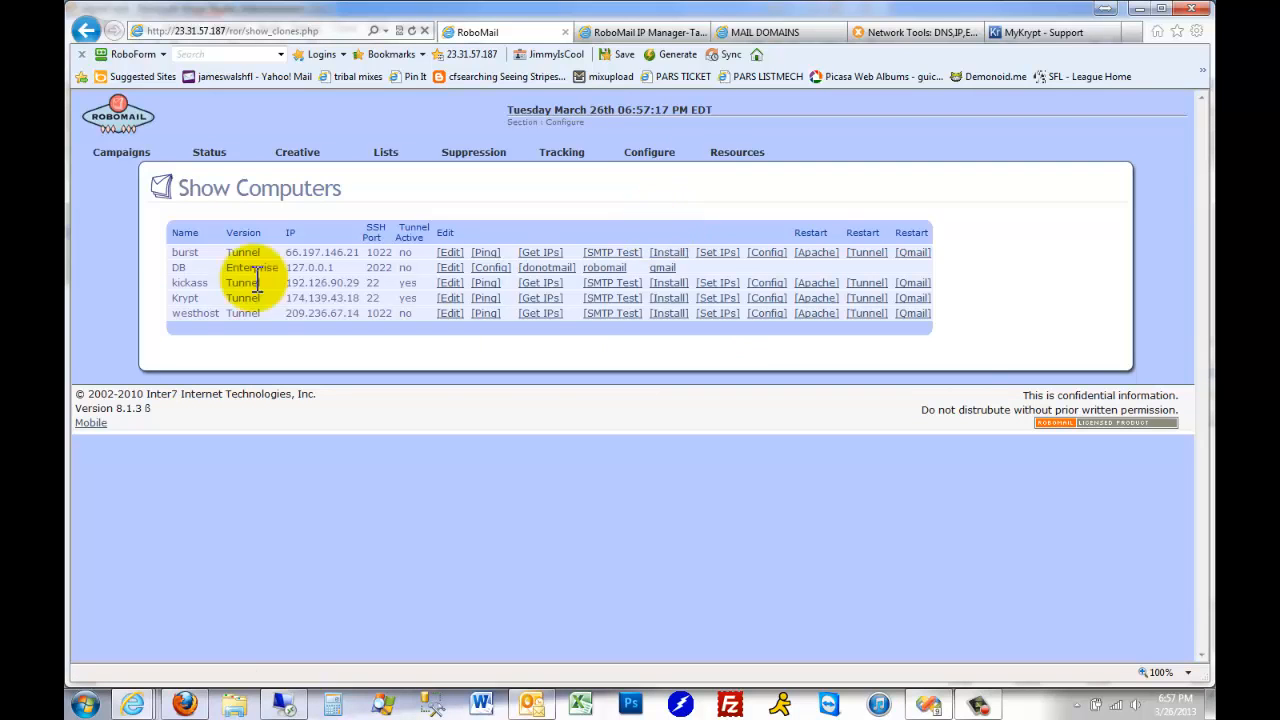
drag(171, 298, 909, 297)
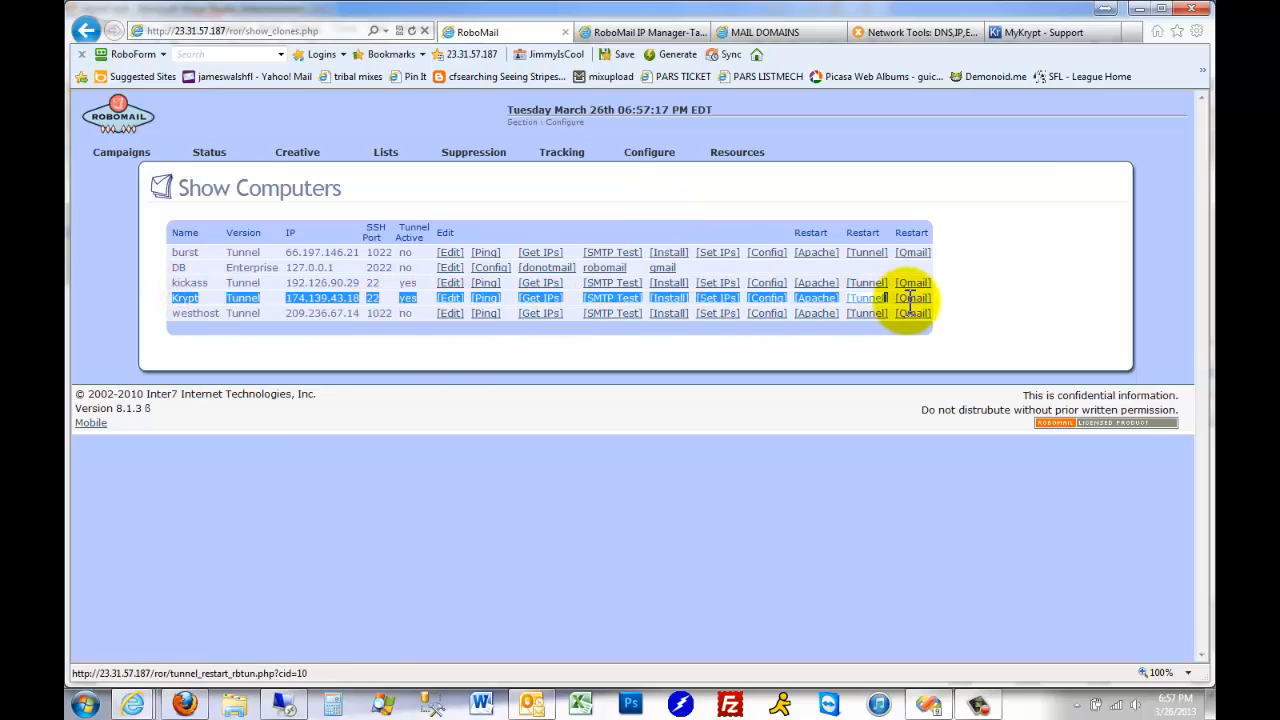
click(946, 300)
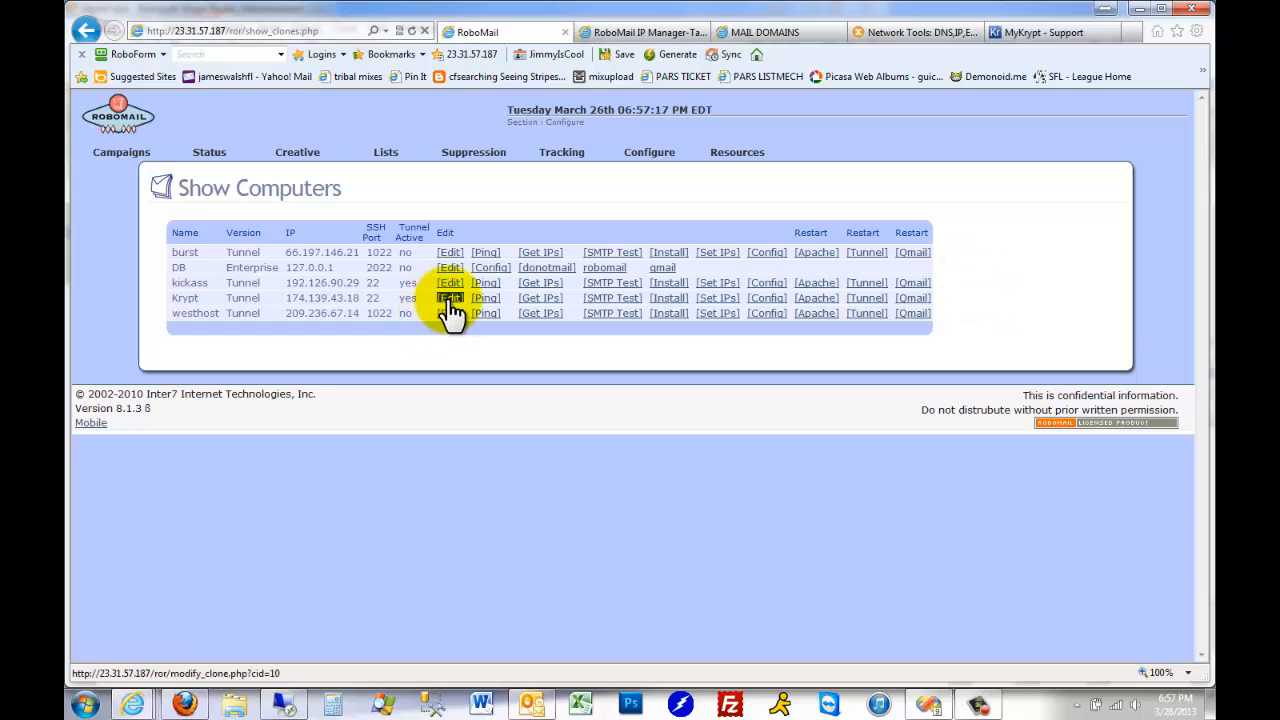
Launch the tunnel install for Krypt, close its page, and open Krypt's tunnel configuration
click(671, 297)
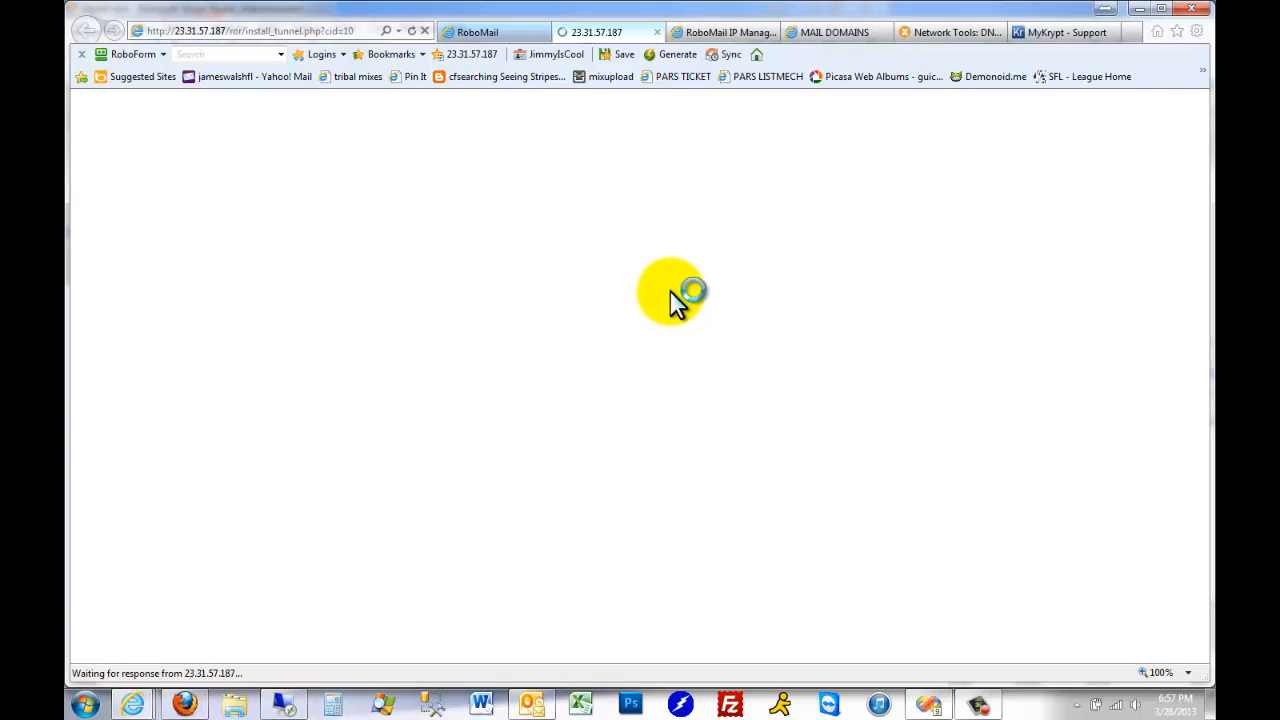
click(660, 31)
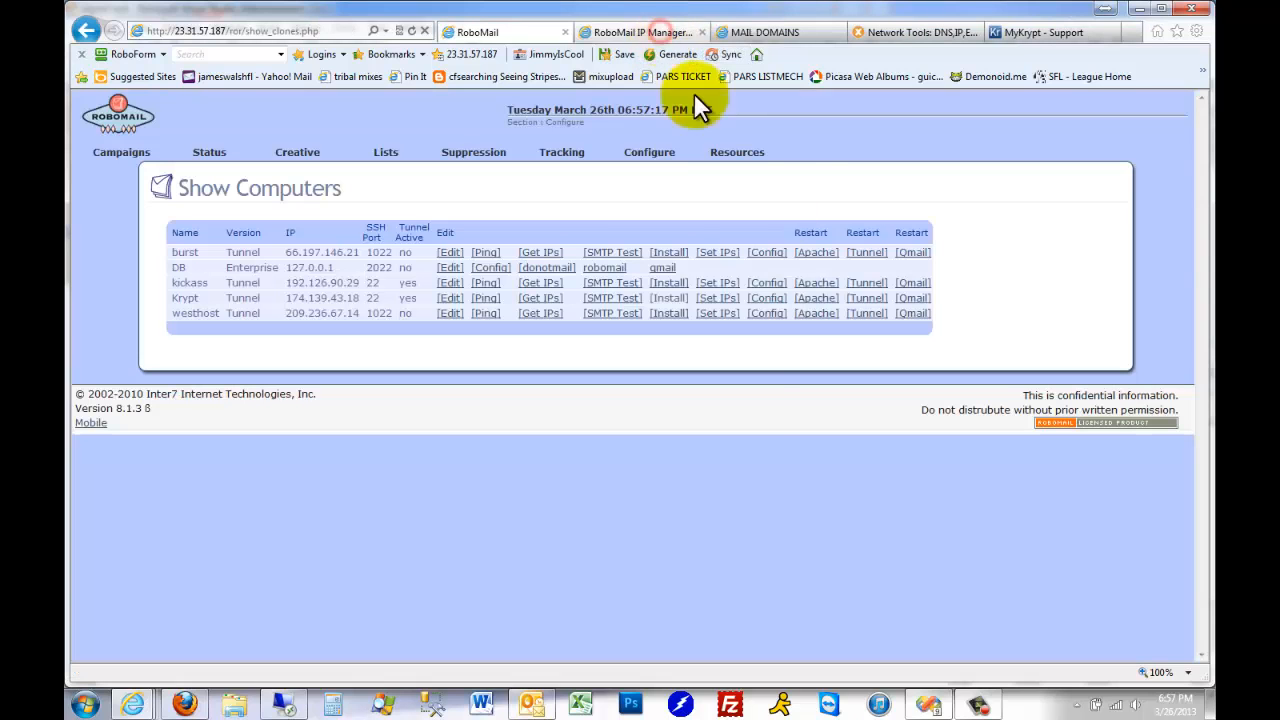
click(768, 312)
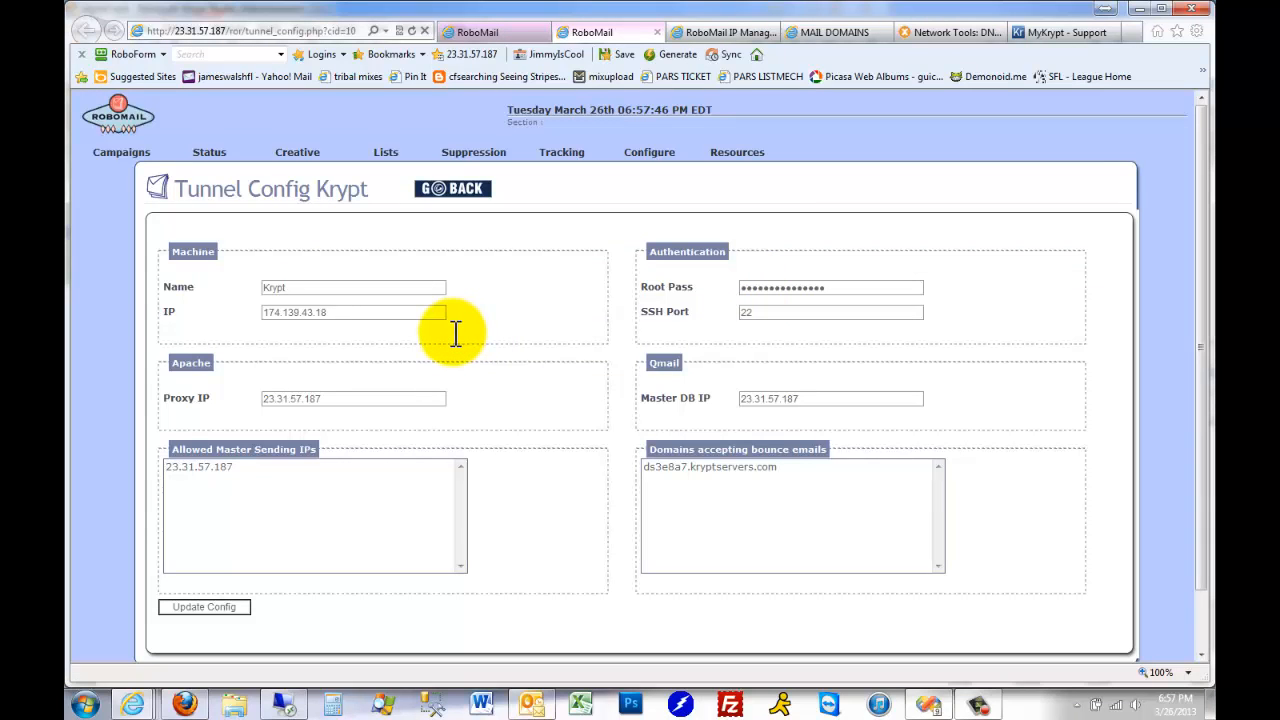
Examine the proxy IP, master DB IP and allowed master sending IPs in Krypt's tunnel configuration
scroll(562, 333, down, 1)
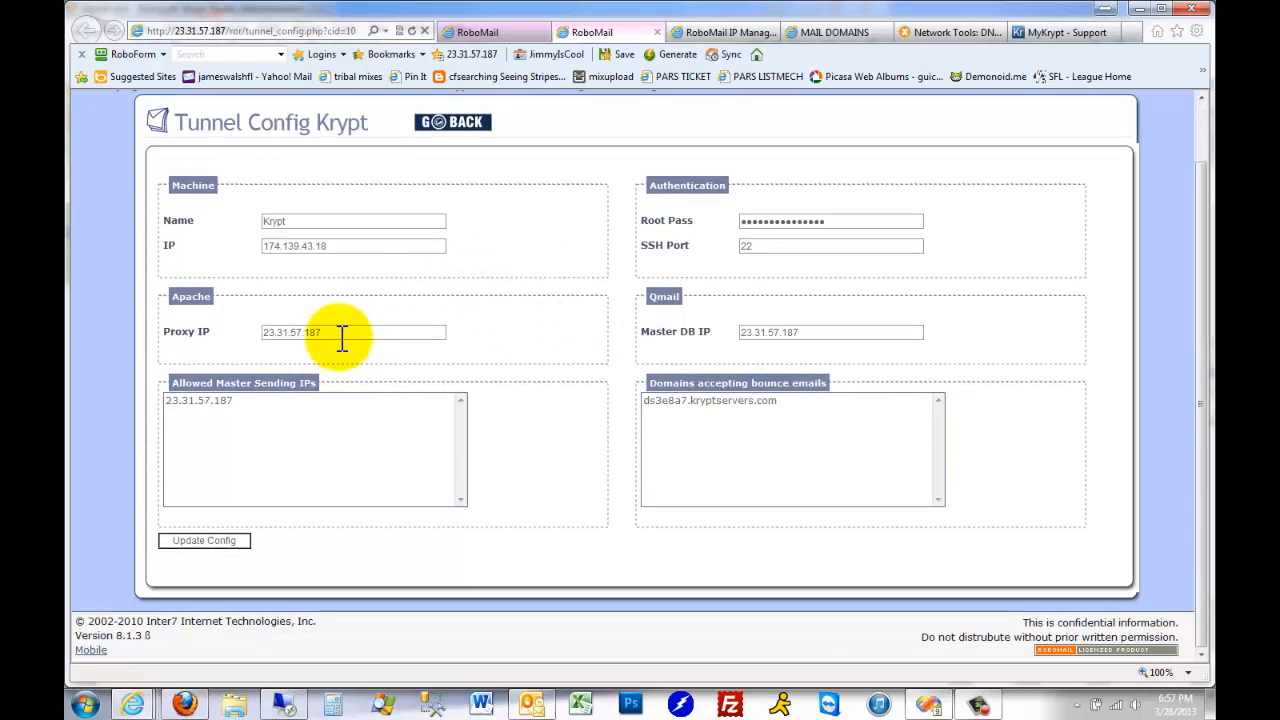
drag(338, 336, 214, 334)
drag(826, 332, 665, 345)
drag(268, 402, 120, 400)
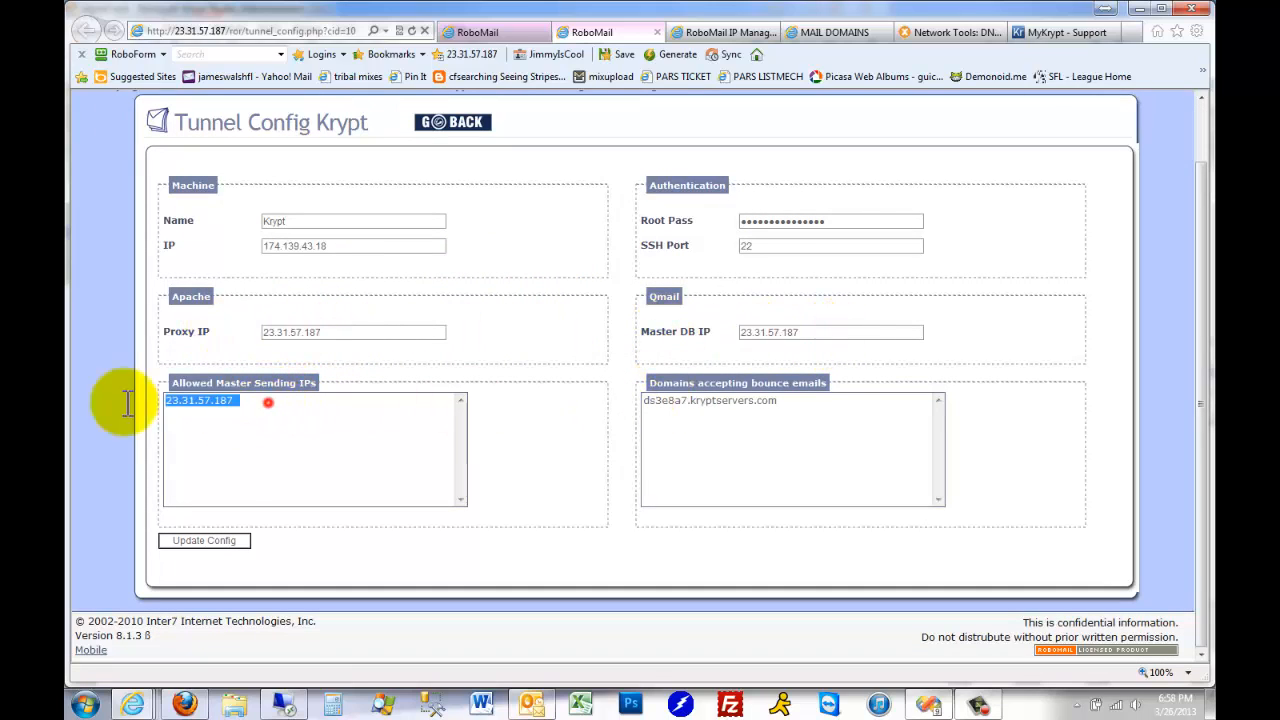
click(220, 31)
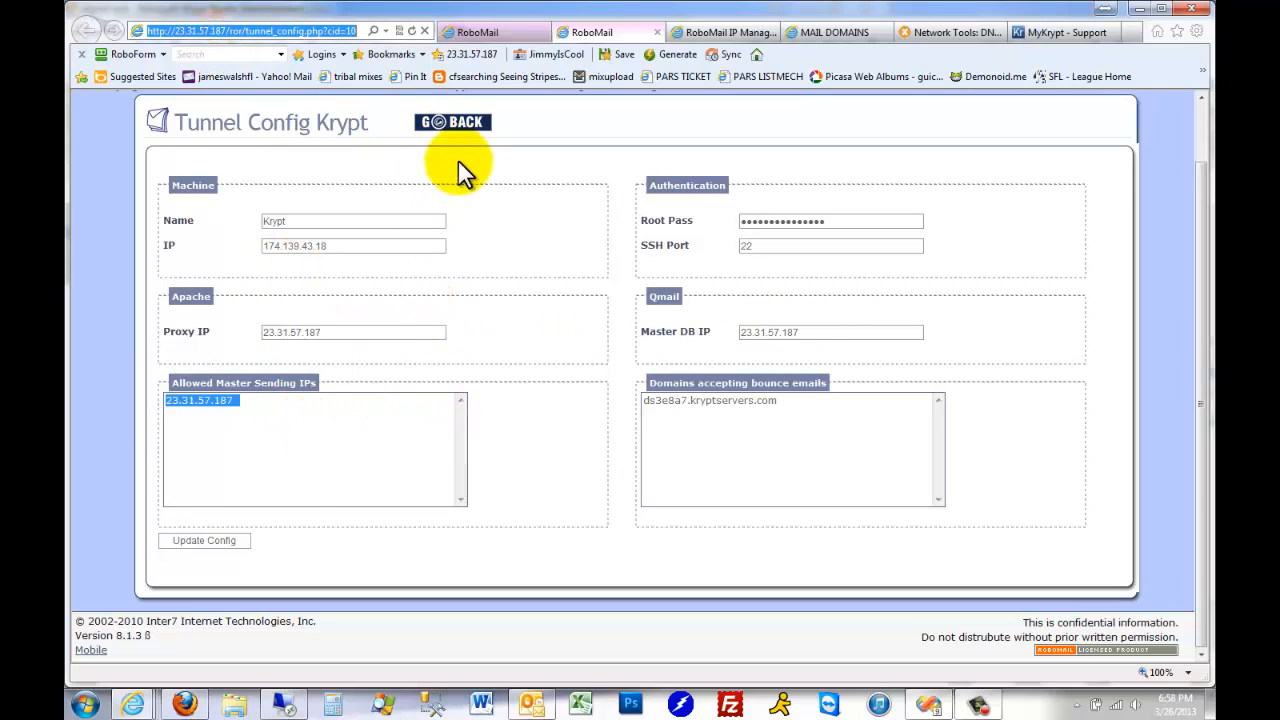
click(455, 128)
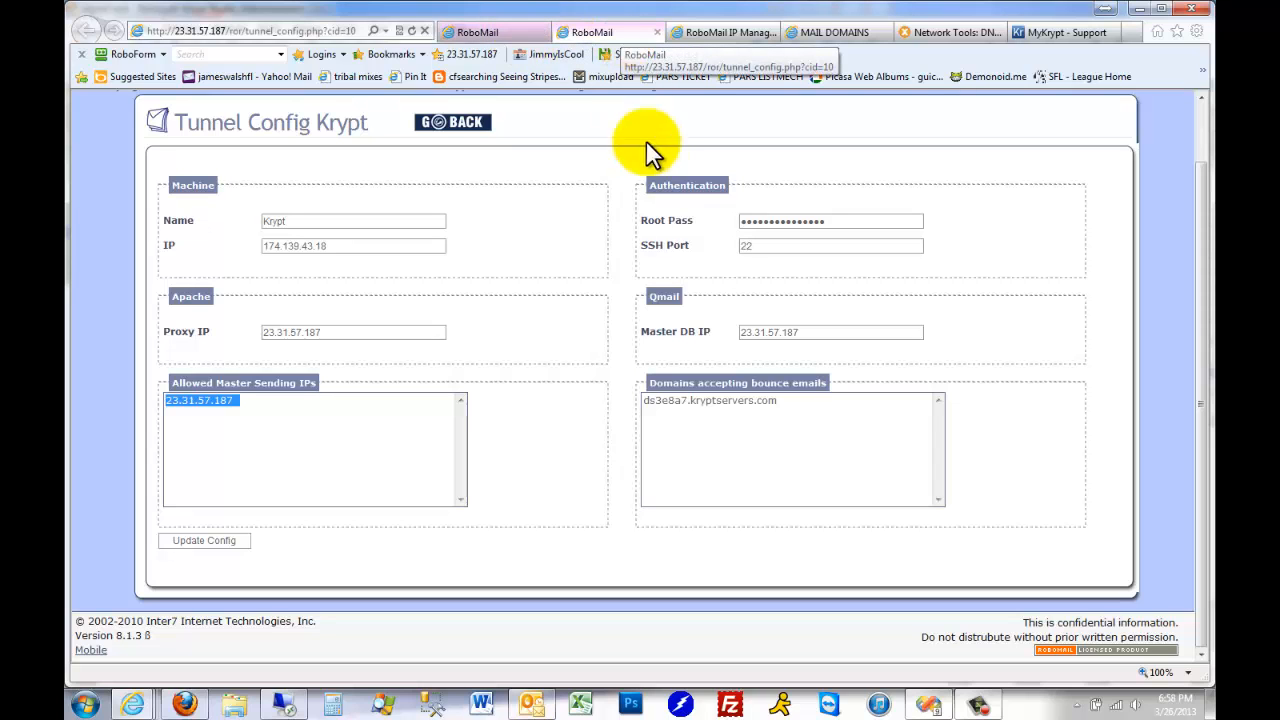
Return to the computer list, run the ping test on the Krypt tunnel, and close its result page
mouse_move(650, 160)
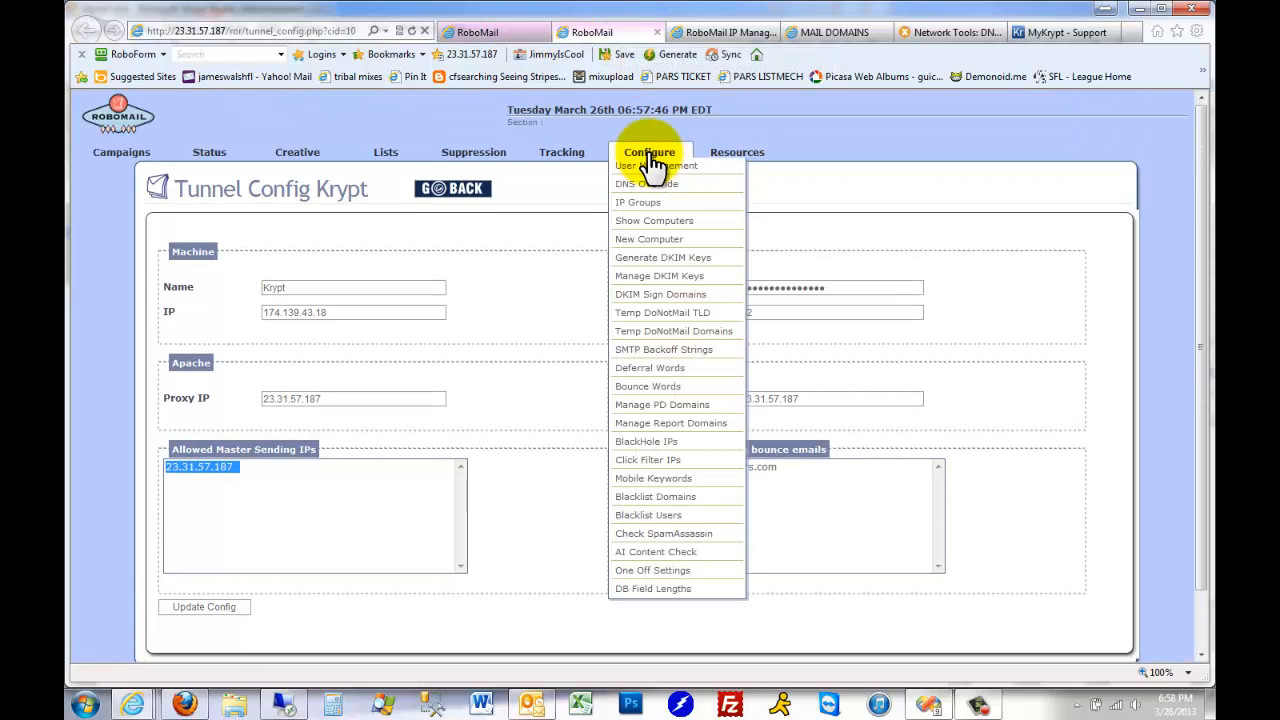
click(662, 221)
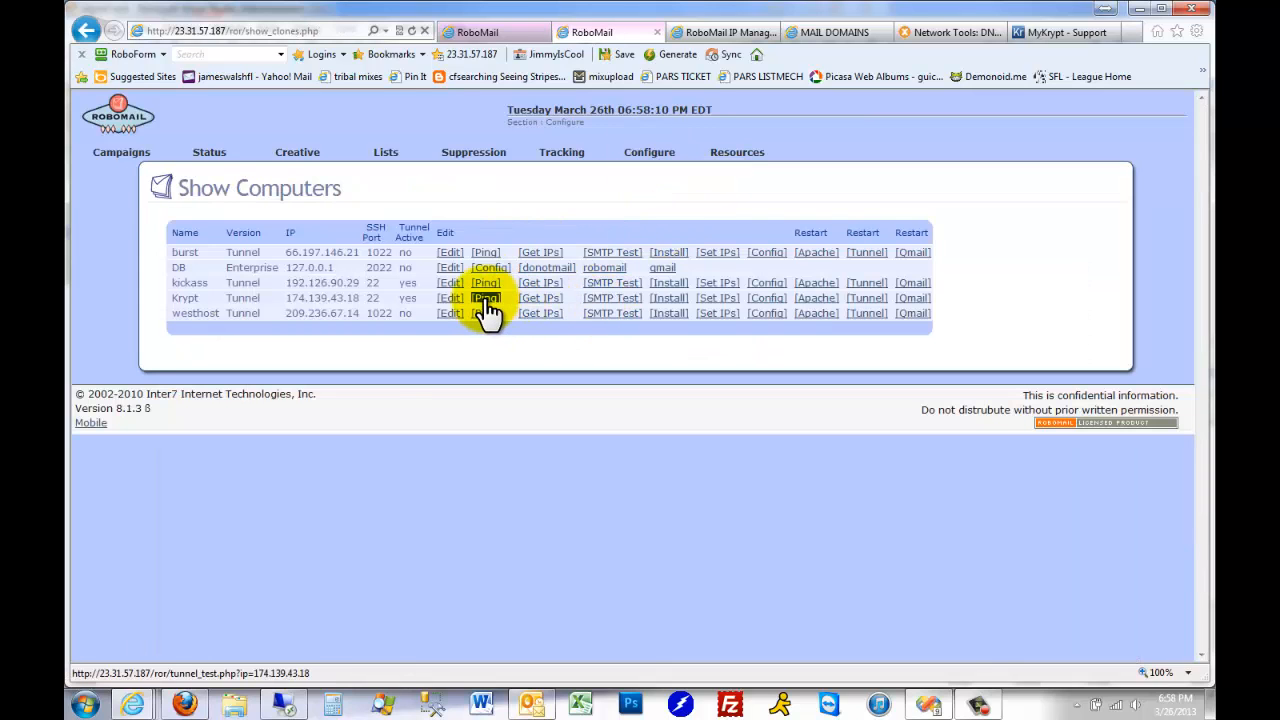
click(487, 300)
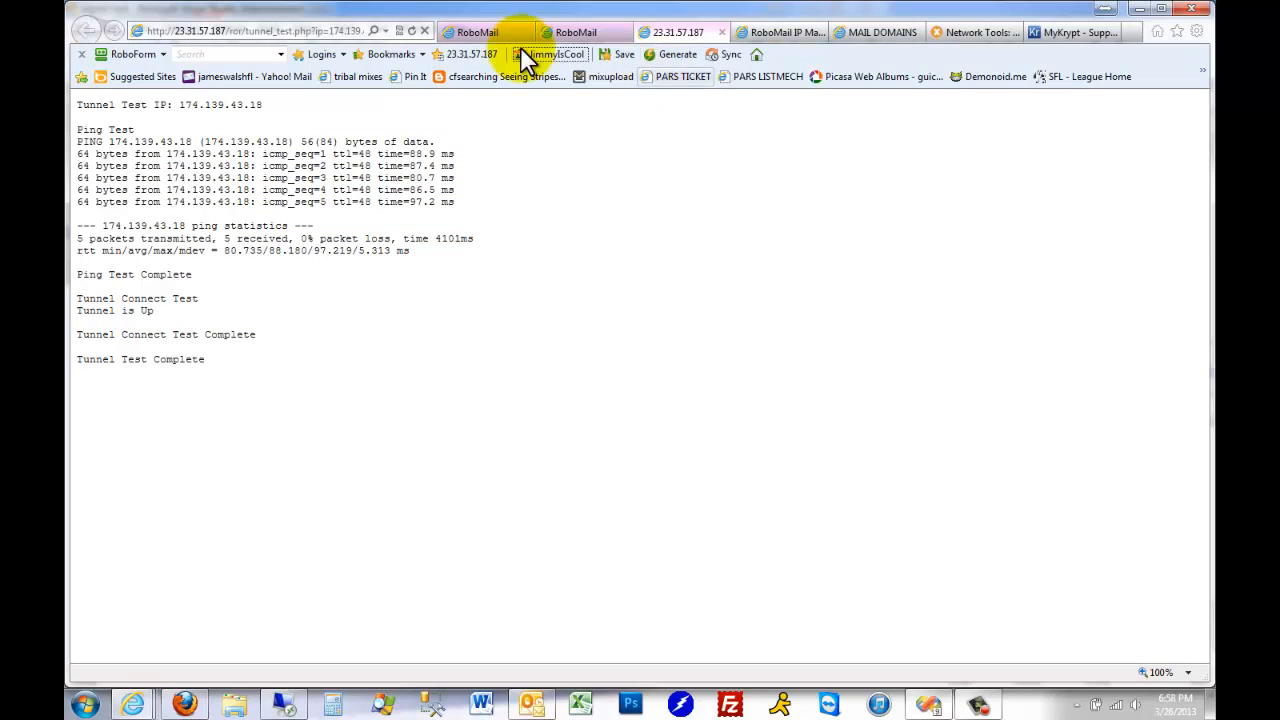
click(722, 32)
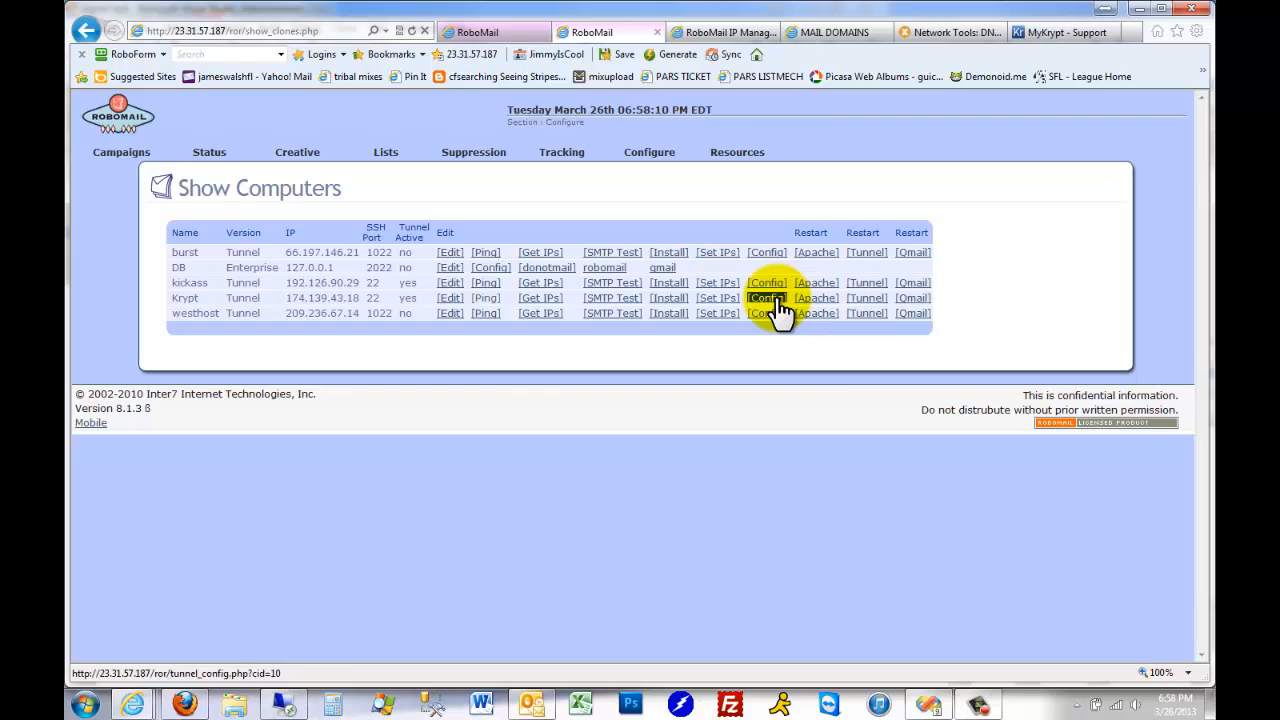
Retrieve the Krypt tunnel's IPs, check the range 174.139.97.50 to 174.139.97.62, and return to the computer list
click(549, 298)
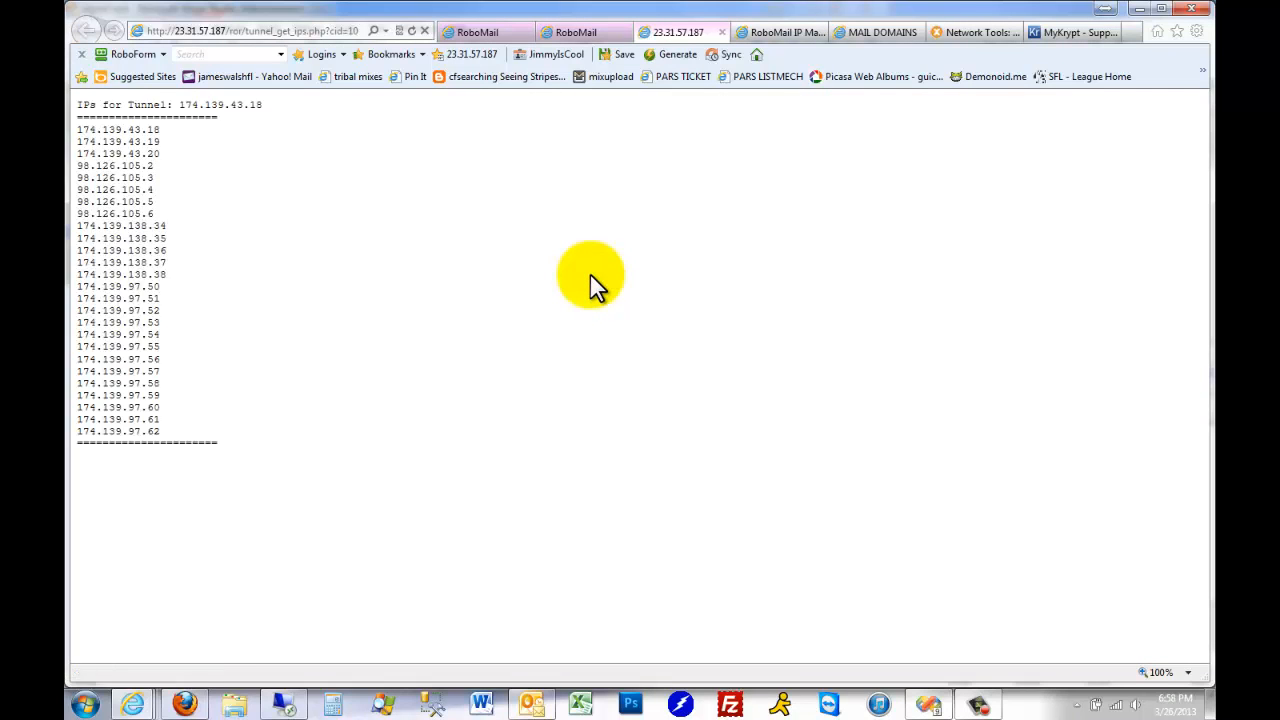
drag(170, 428, 73, 283)
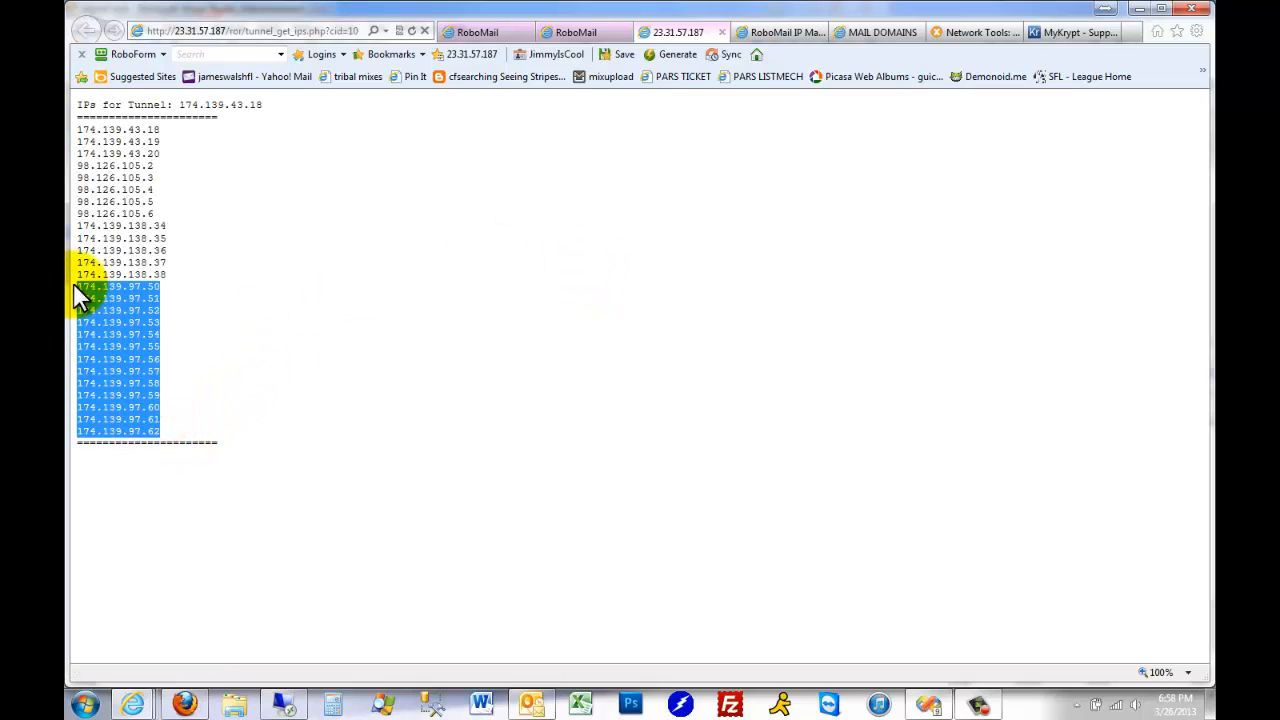
click(490, 33)
click(680, 34)
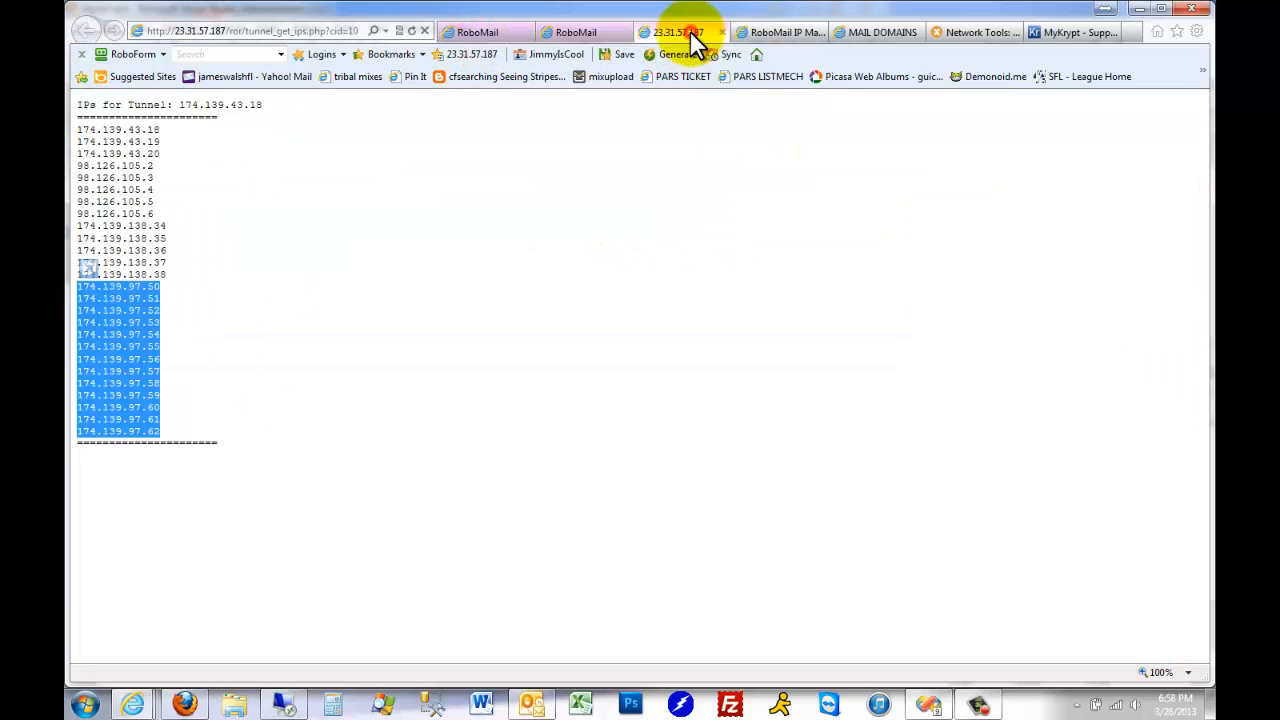
click(202, 407)
drag(188, 420, 71, 272)
click(165, 307)
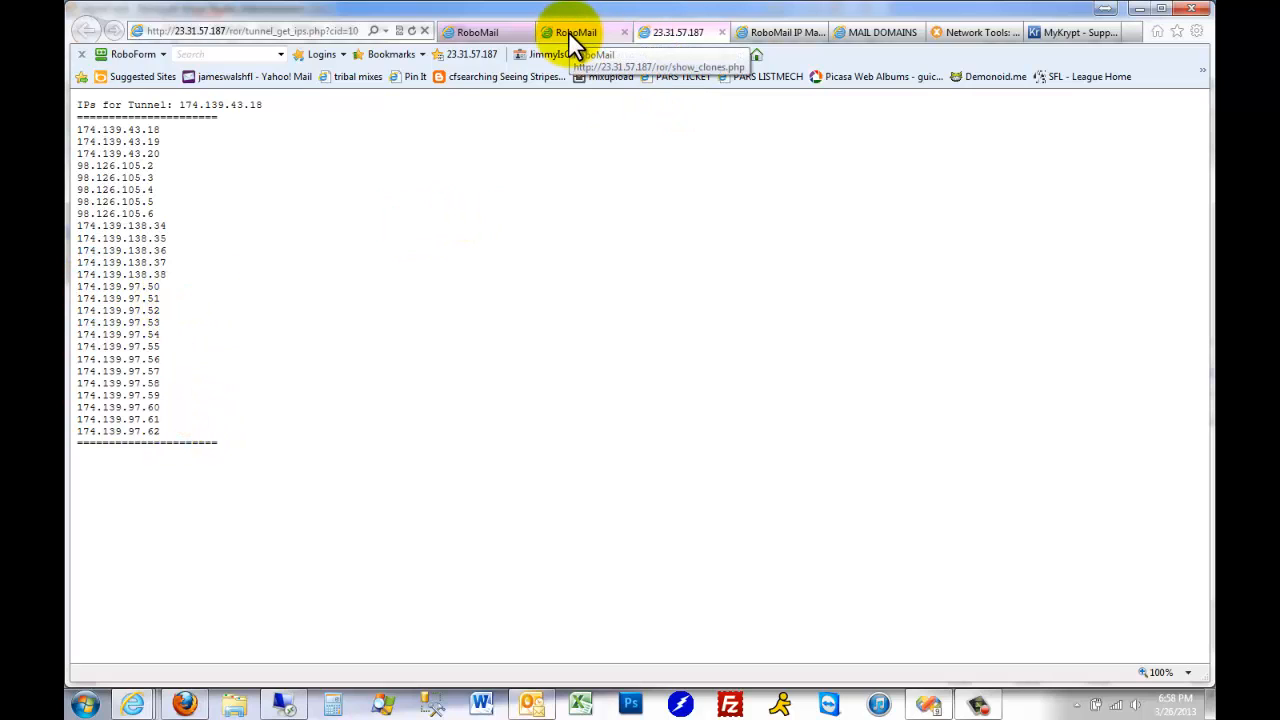
drag(164, 433, 65, 285)
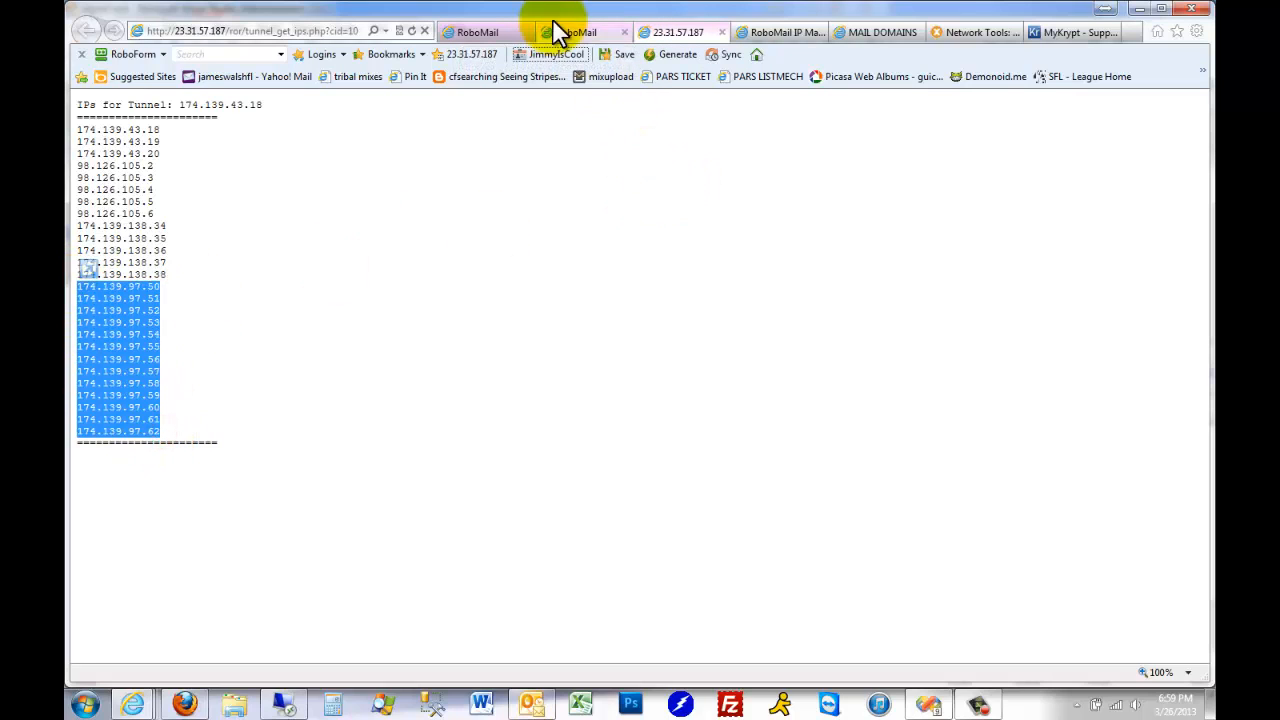
click(583, 31)
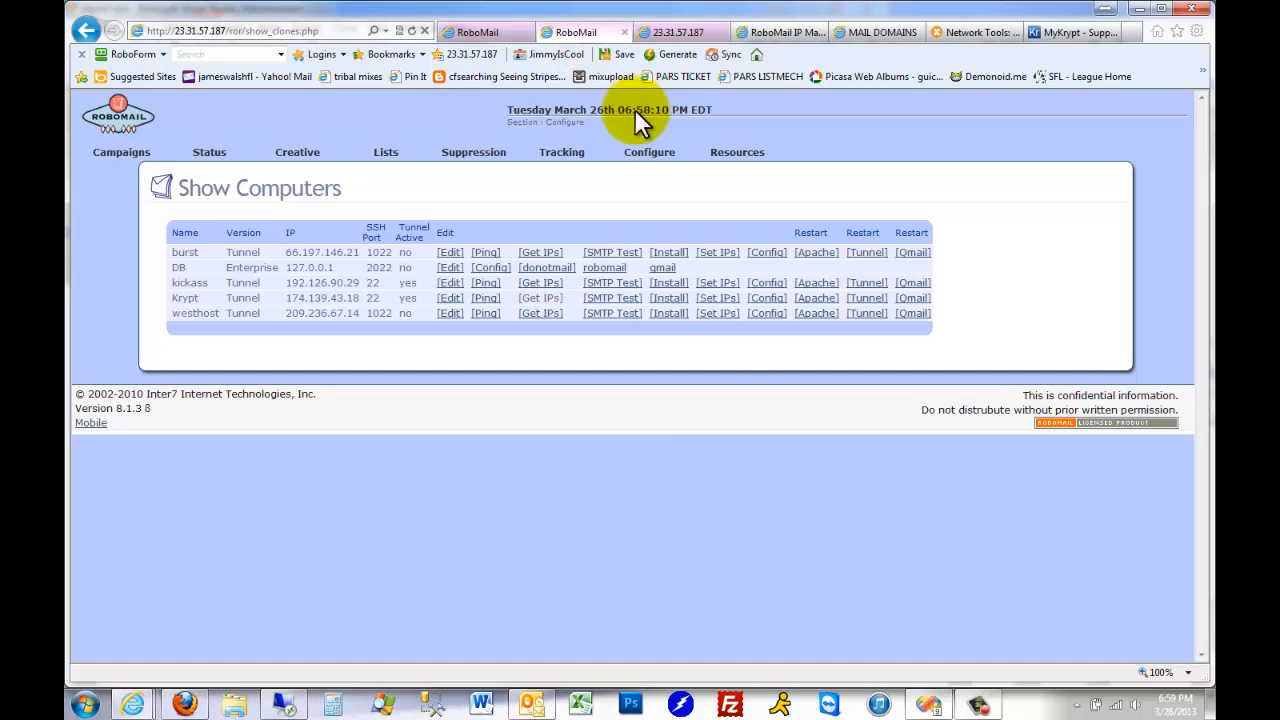
Open the existing krypt IP group, review its IP and hostname list, copy its tunnel IP, and return to the IP groups page
mouse_move(657, 152)
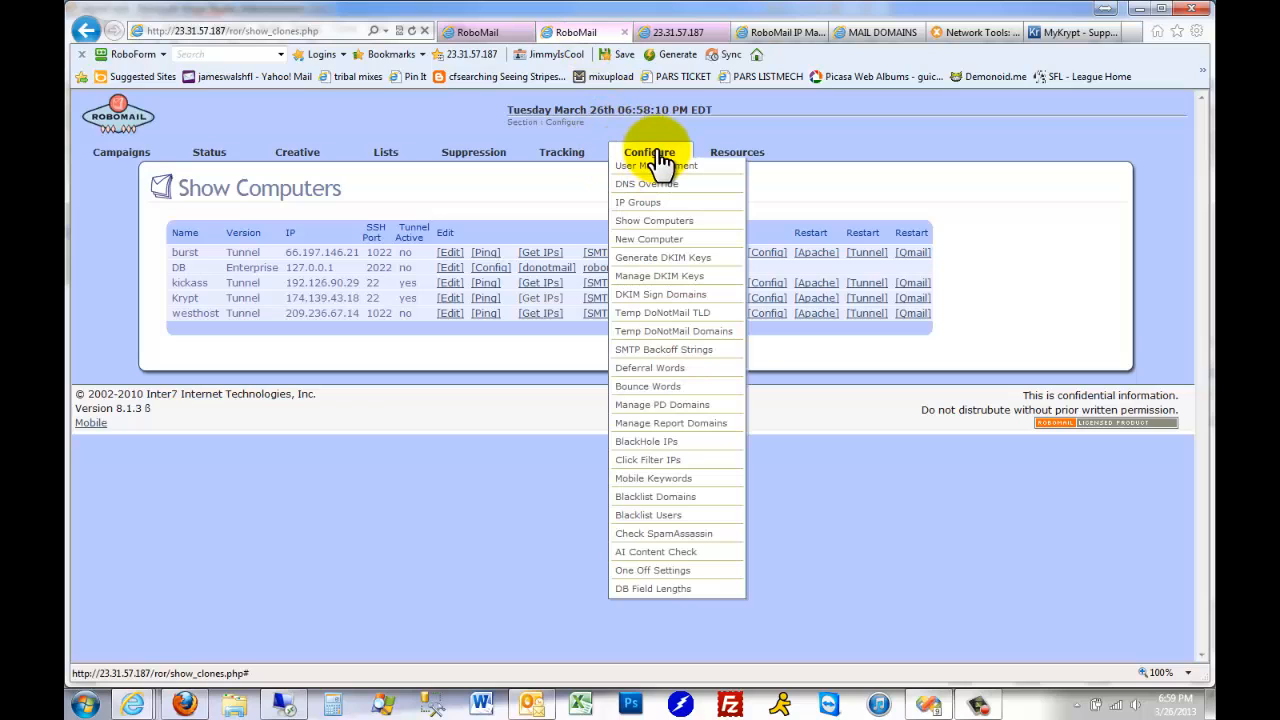
click(655, 202)
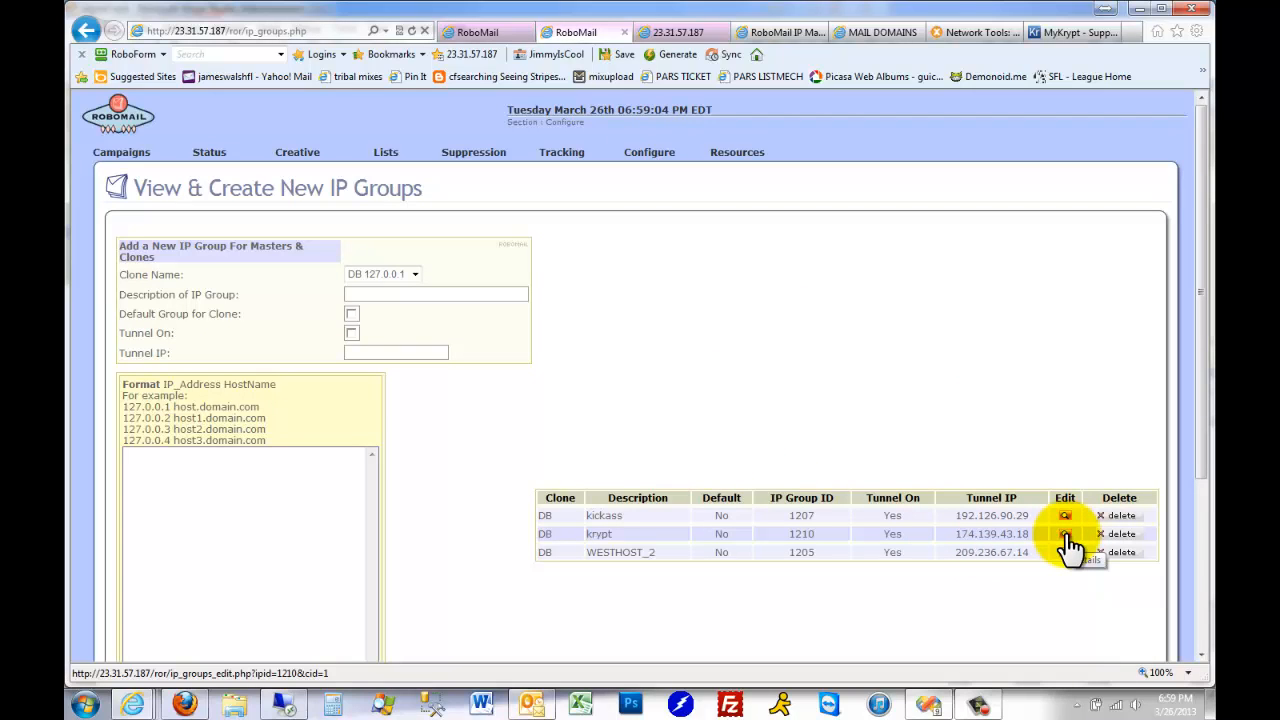
click(1067, 537)
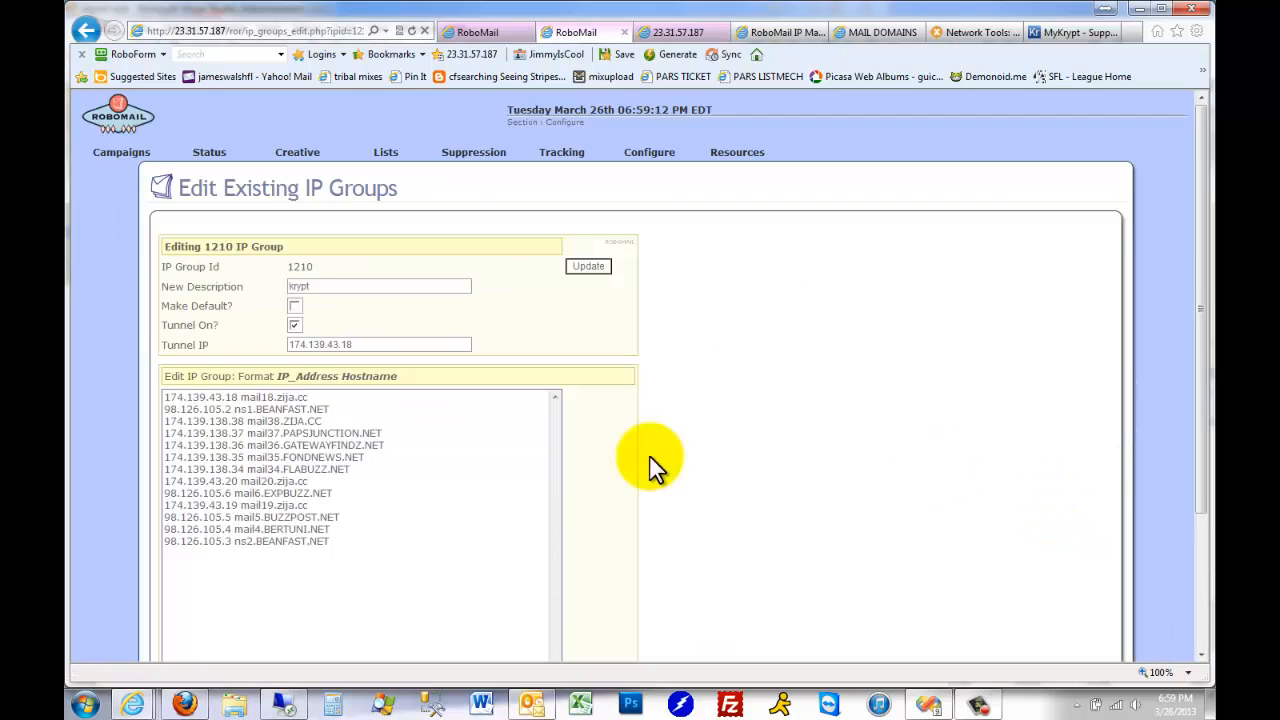
drag(366, 549, 78, 344)
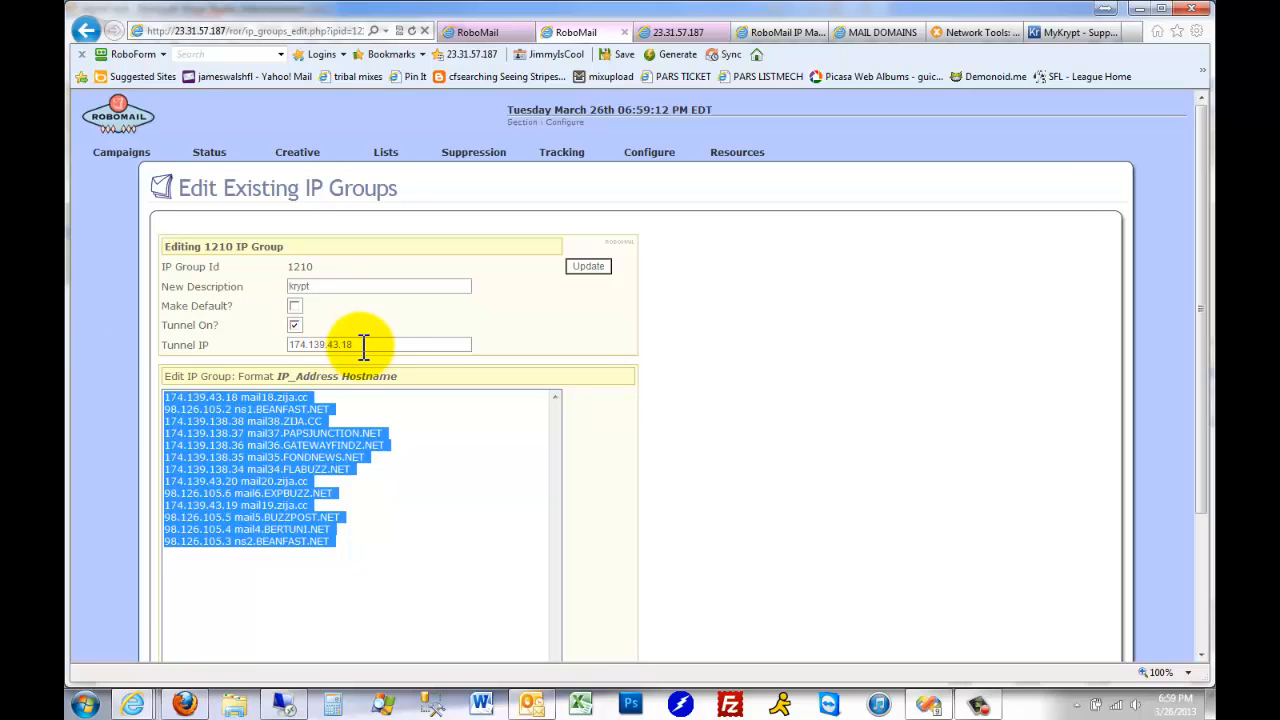
drag(363, 345, 252, 344)
key(ctrl+c)
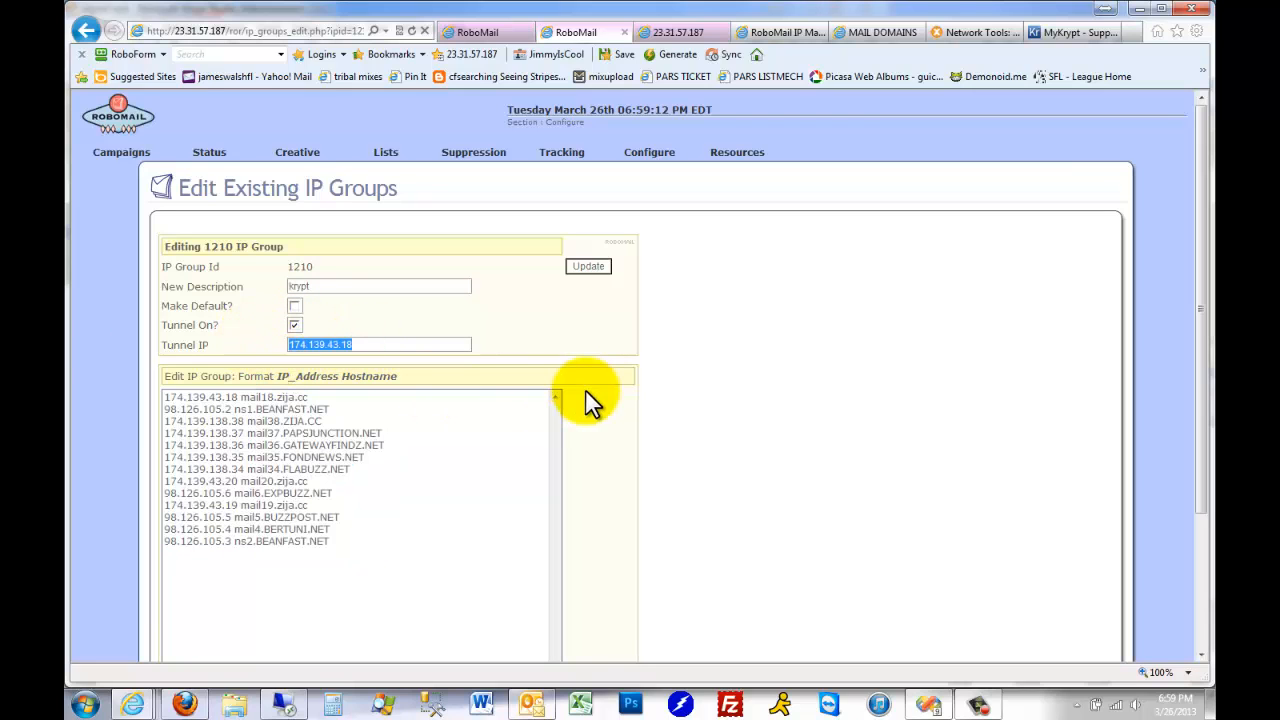
click(86, 35)
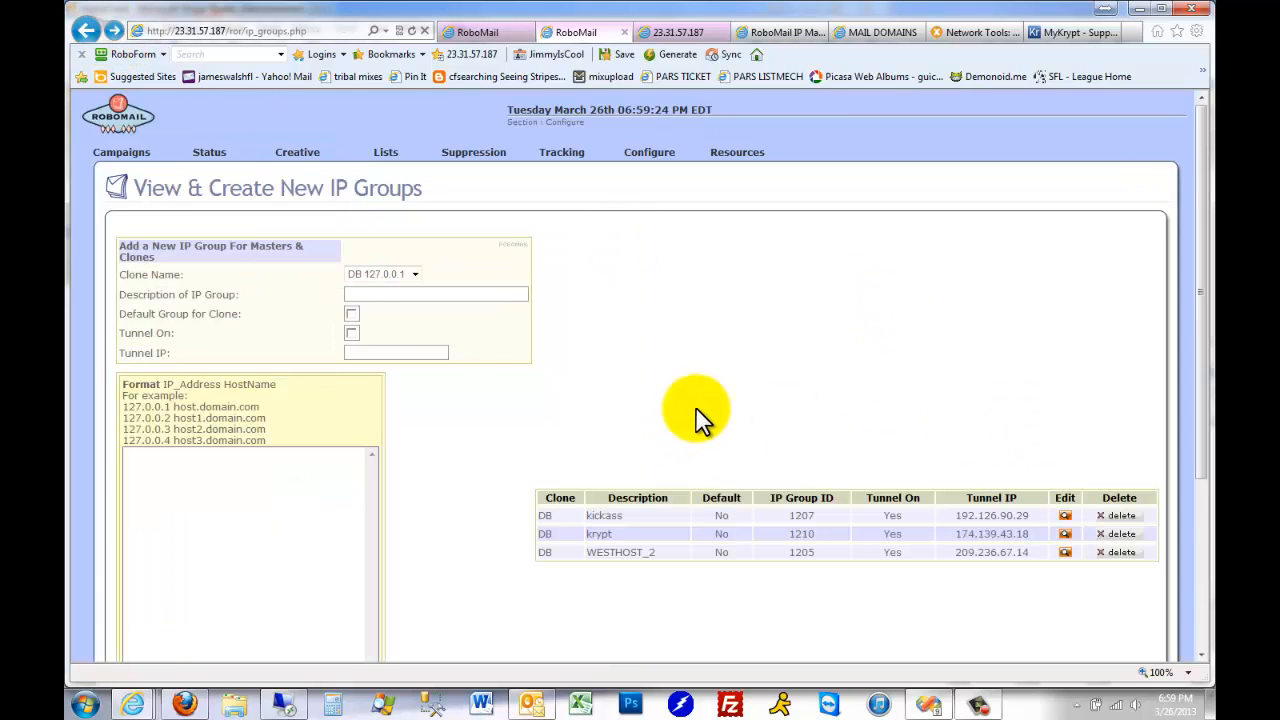
Fill in a new IP group for clone DB 127.0.0.1 with description krypt2, tunnel on and tunnel IP 174.139.43.18
click(411, 276)
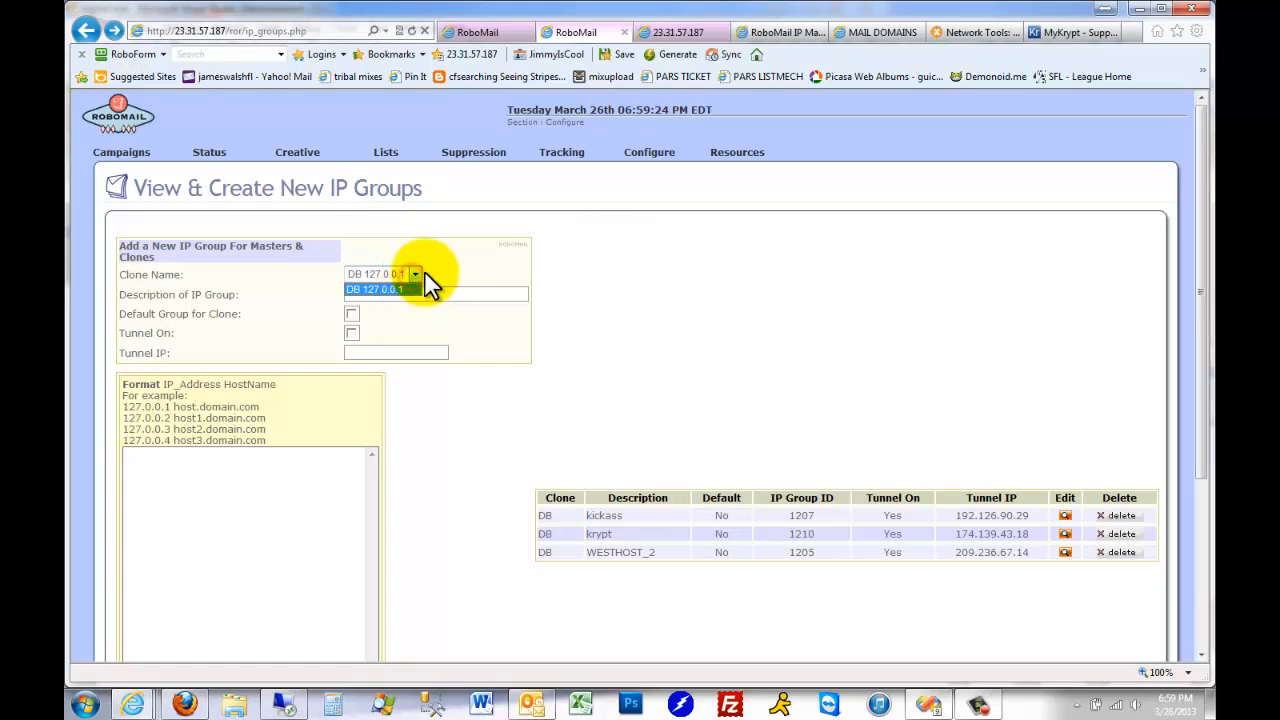
click(448, 289)
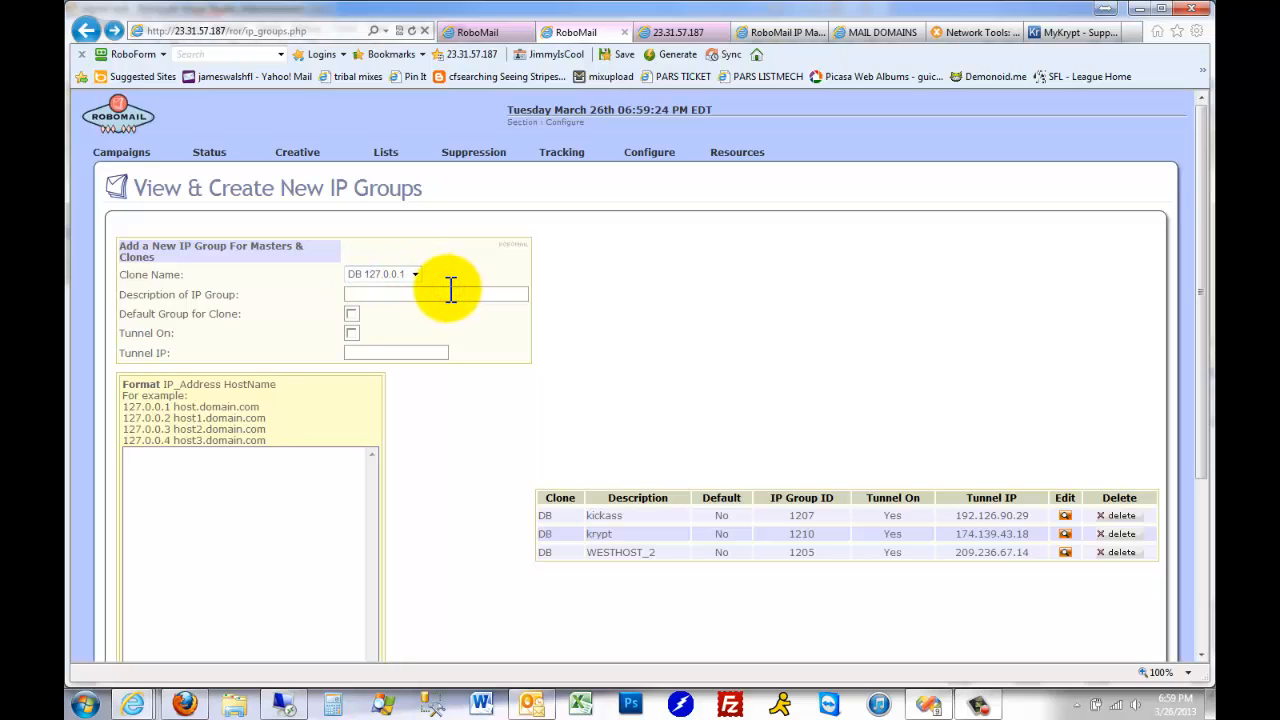
text(krypt2)
click(351, 333)
click(358, 352)
key(ctrl+v)
Copy the krypt2 IPs 174.139.97.50 to 174.139.97.62 with their hostnames from the RoboMail IP spreadsheet
click(201, 487)
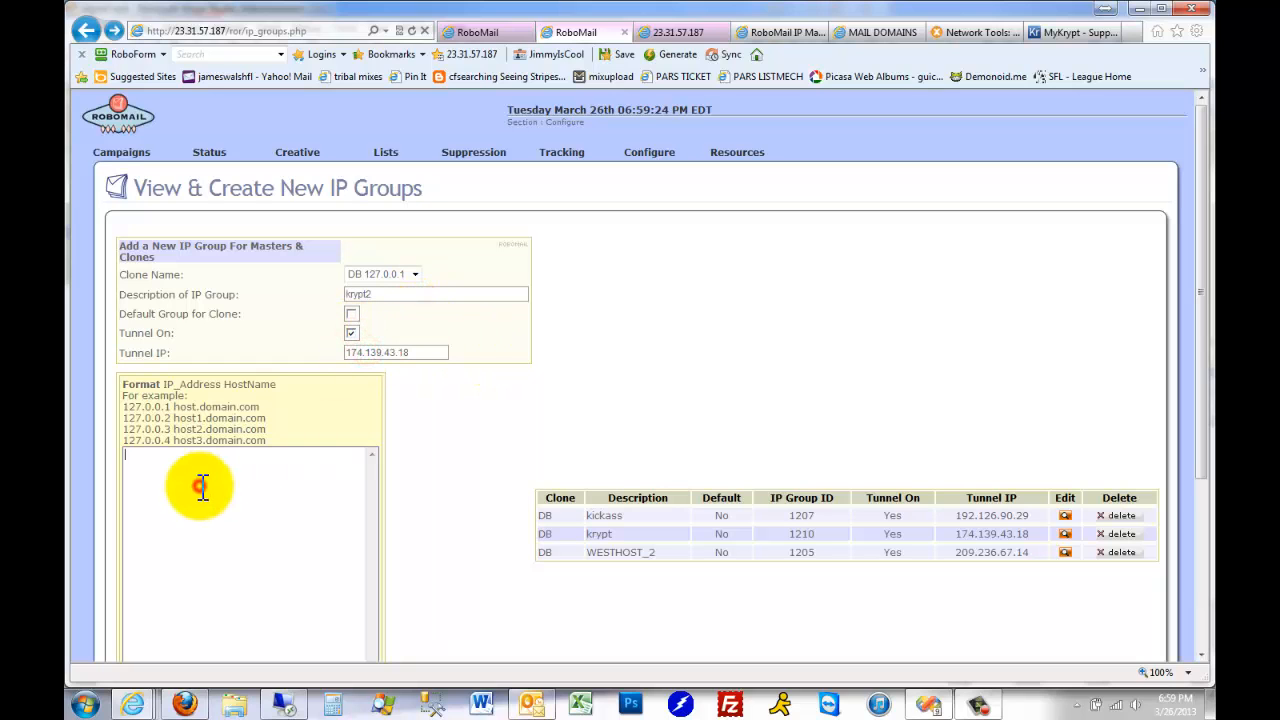
click(494, 32)
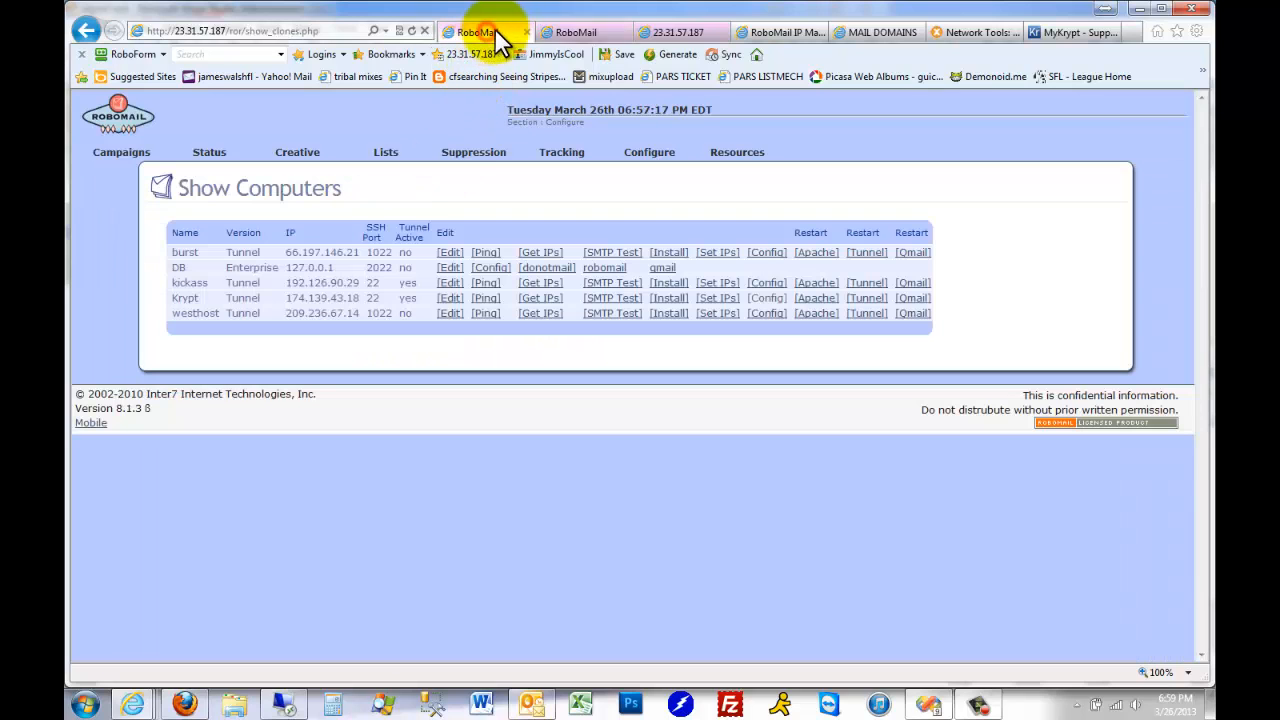
click(712, 33)
click(776, 34)
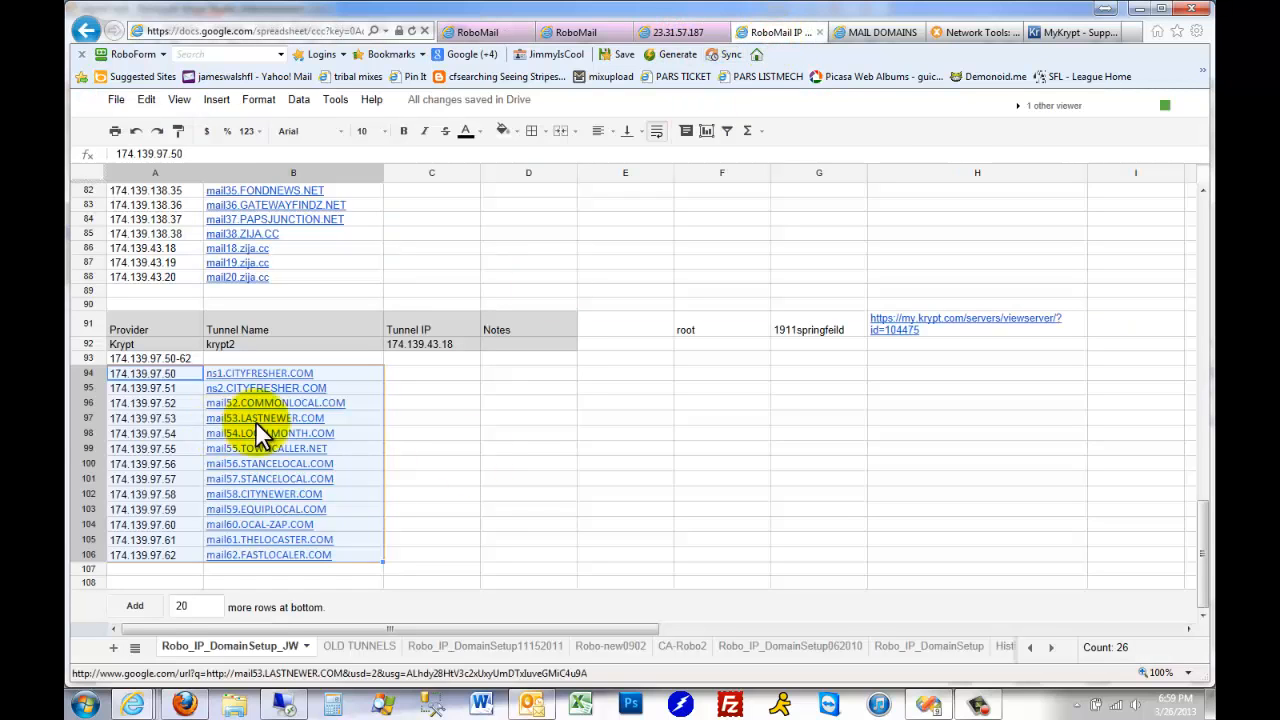
click(533, 459)
click(178, 373)
shift+click(346, 554)
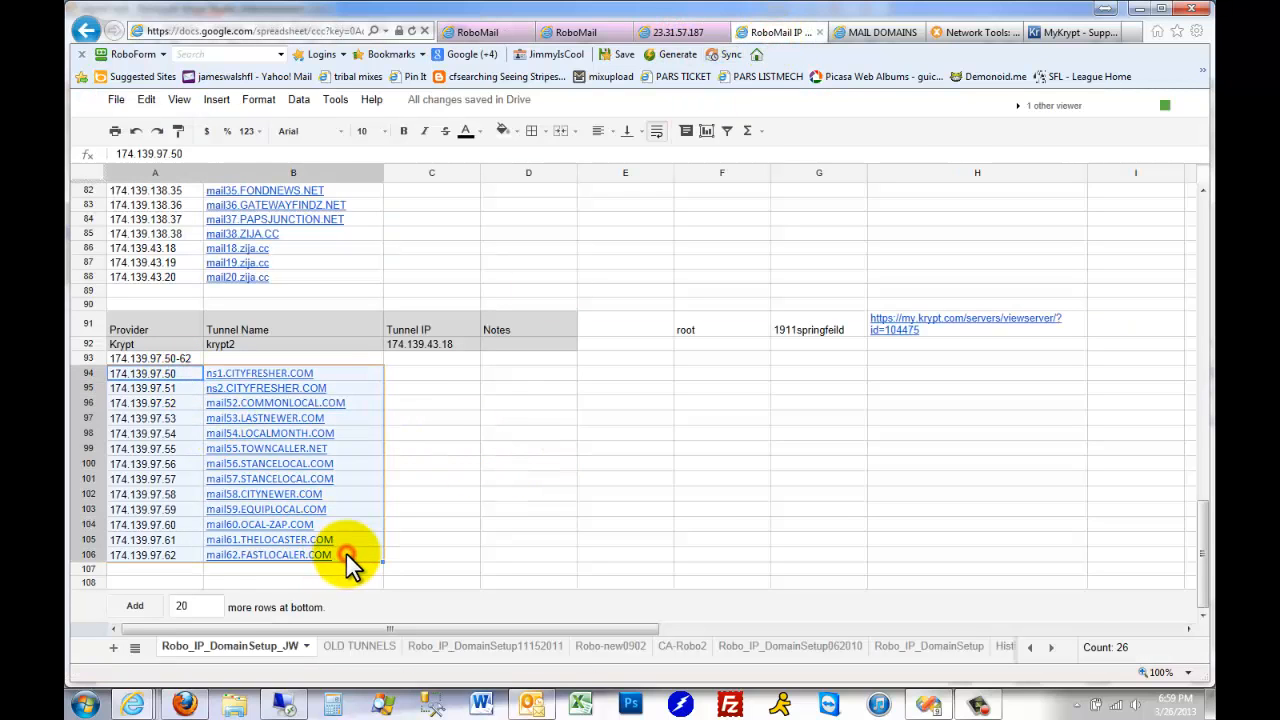
Paste the copied IP and hostname pairs into the new krypt2 group's address list and add the group
click(484, 32)
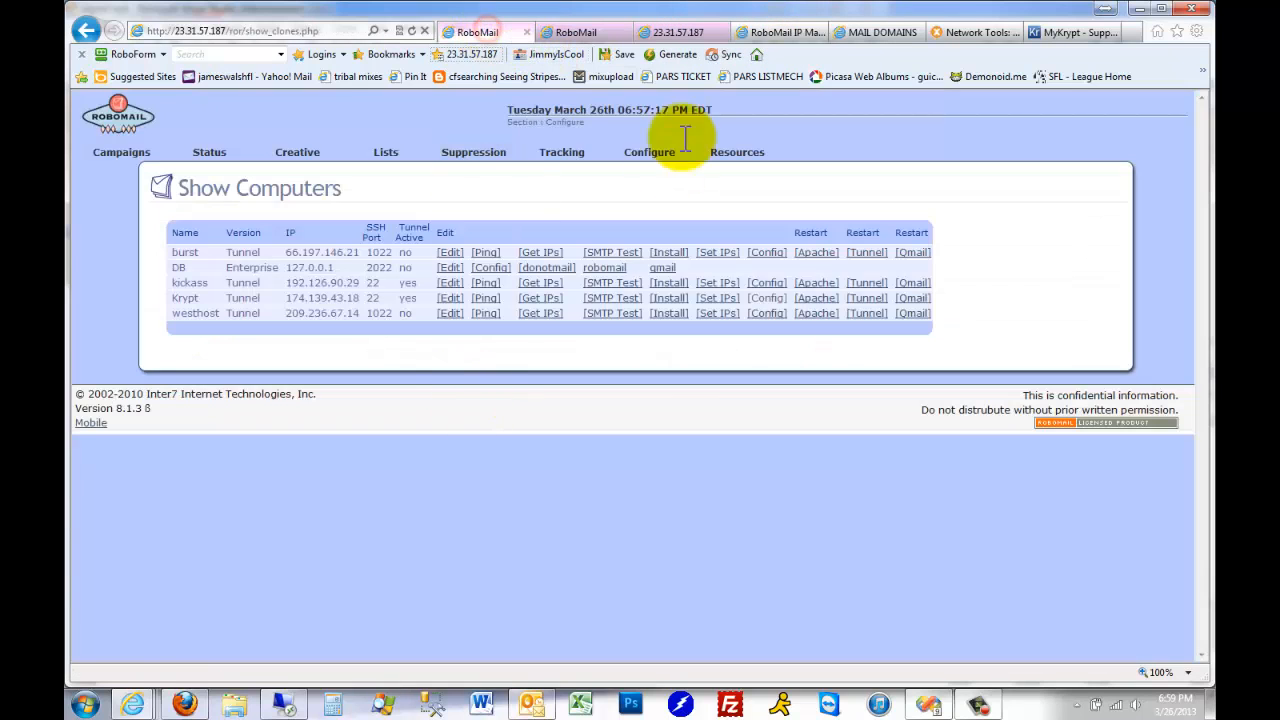
click(596, 42)
click(179, 480)
text(74.139.97.50	ns1.CITYFRESHER.COM 74.139.97.51	ns2.CITYFRESHER.COM 74.139.97.52	mail52.COMMONLOCAL.COM 74.139.97.53	mail53.LASTNEWER.COM 74.139.97.54	mail54.LOCALMONTH.COM 74.139.97.55	mail55.TOWNCALLER.NET 74.139.97.56	mail56.STANCELOCAL.COM 74.139.97.57	mail57.STANCELOCAL.COM 74.139.97.58	mail58.CITYNEWER.COM 74.139.97.59	mail59.EQUIPLOCAL.COM 74.139.97.60	mail60.LOCAL-ZAP.COM 74.139.97.61	mail61.THELOCASTER.COM 74.139.97.62	mail62.FASTLOCALER.COM)
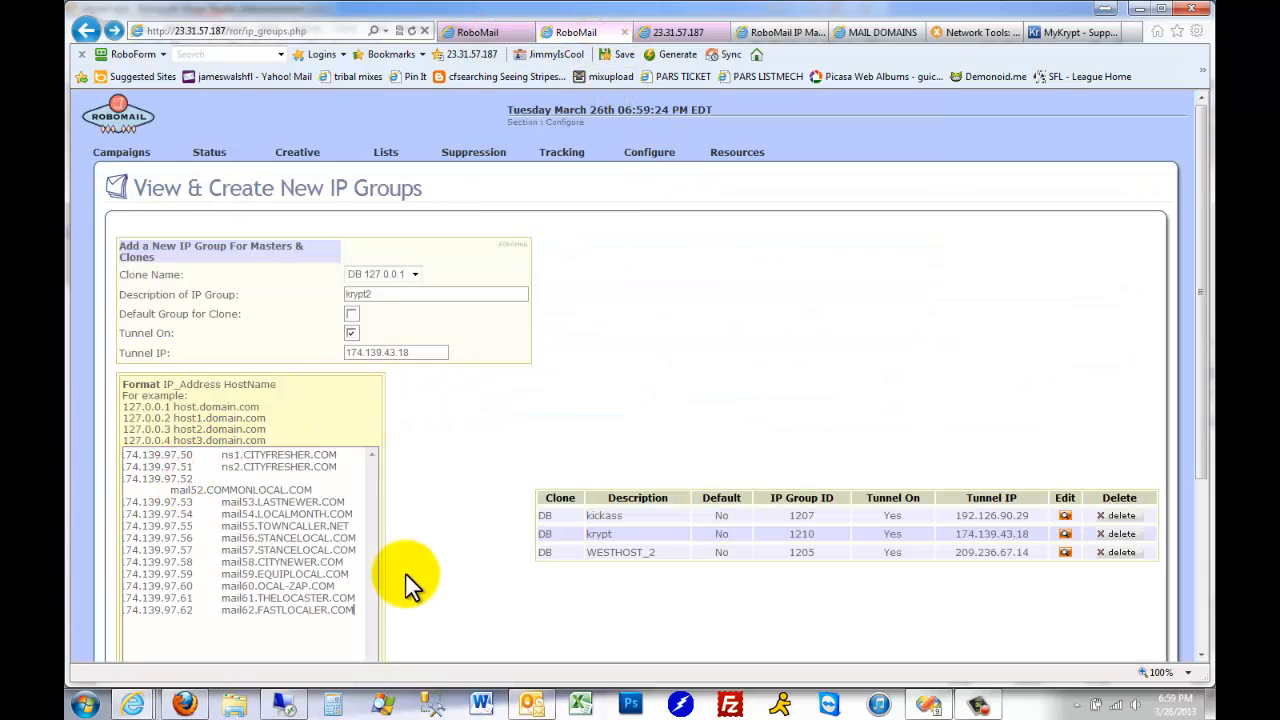
scroll(295, 590, down, 3)
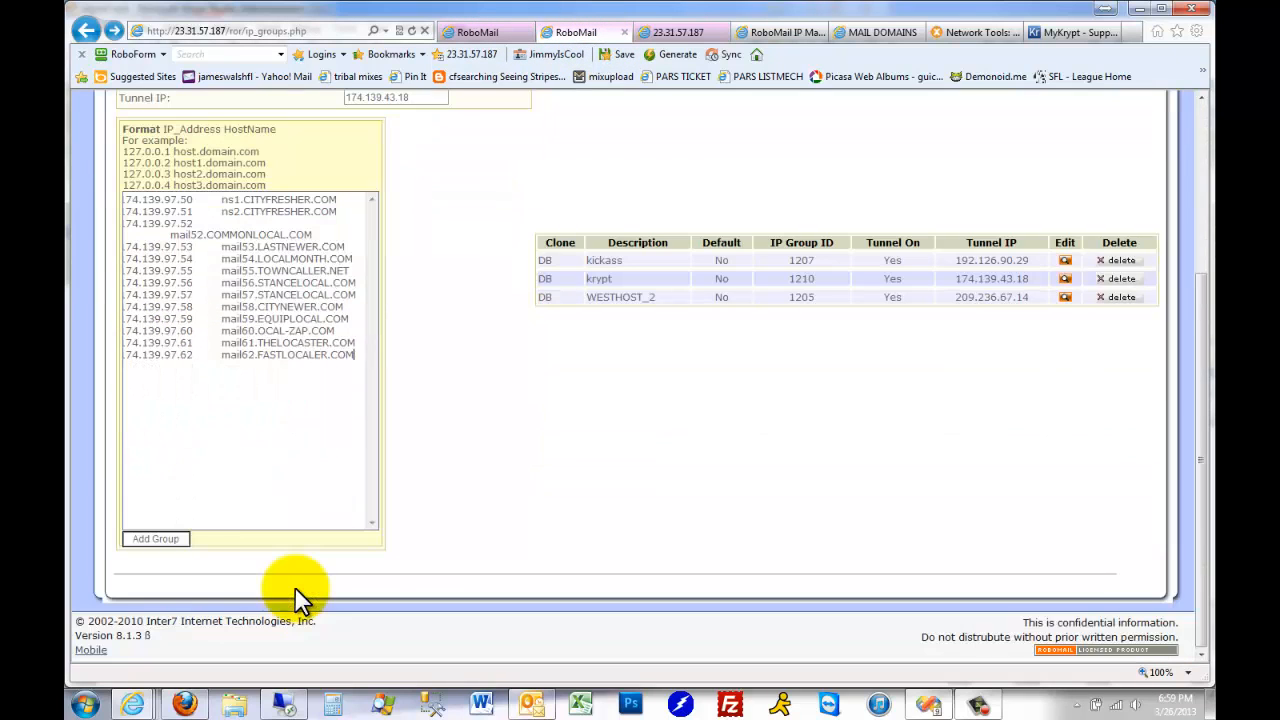
click(163, 539)
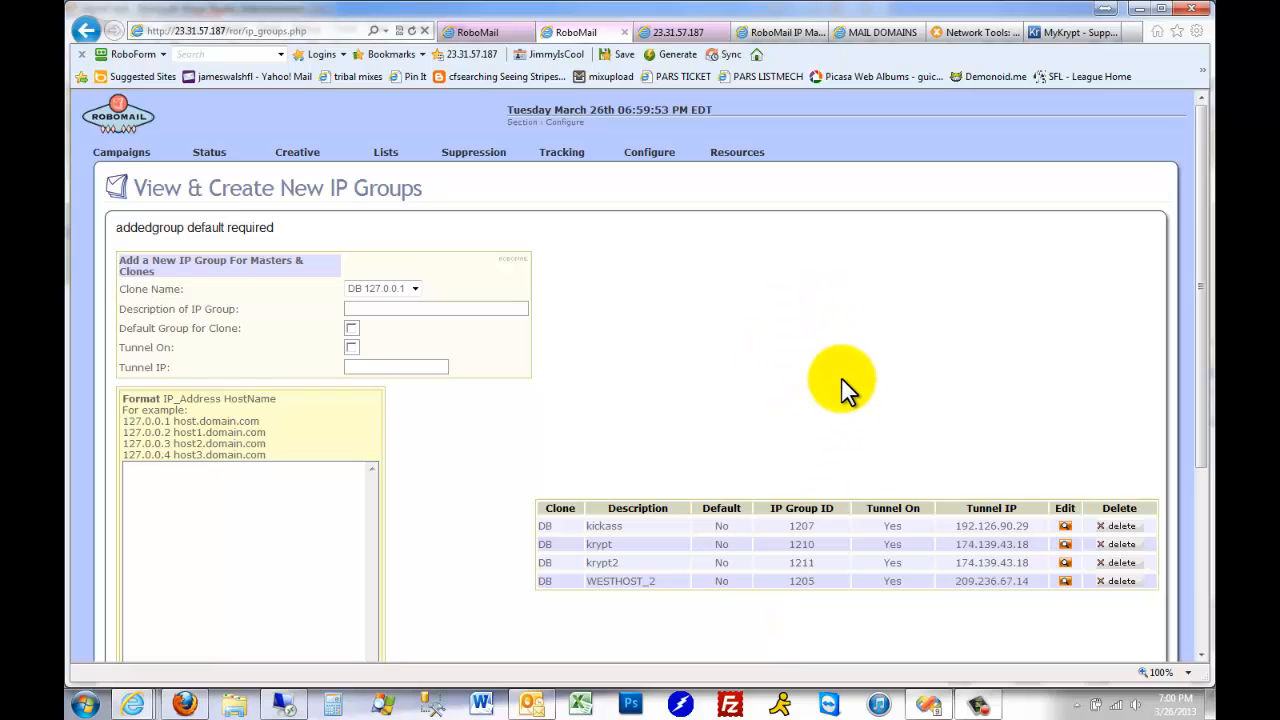
Start a new campaign and set its mailing name to the tester's first name followed by "tests krypt2"
click(117, 166)
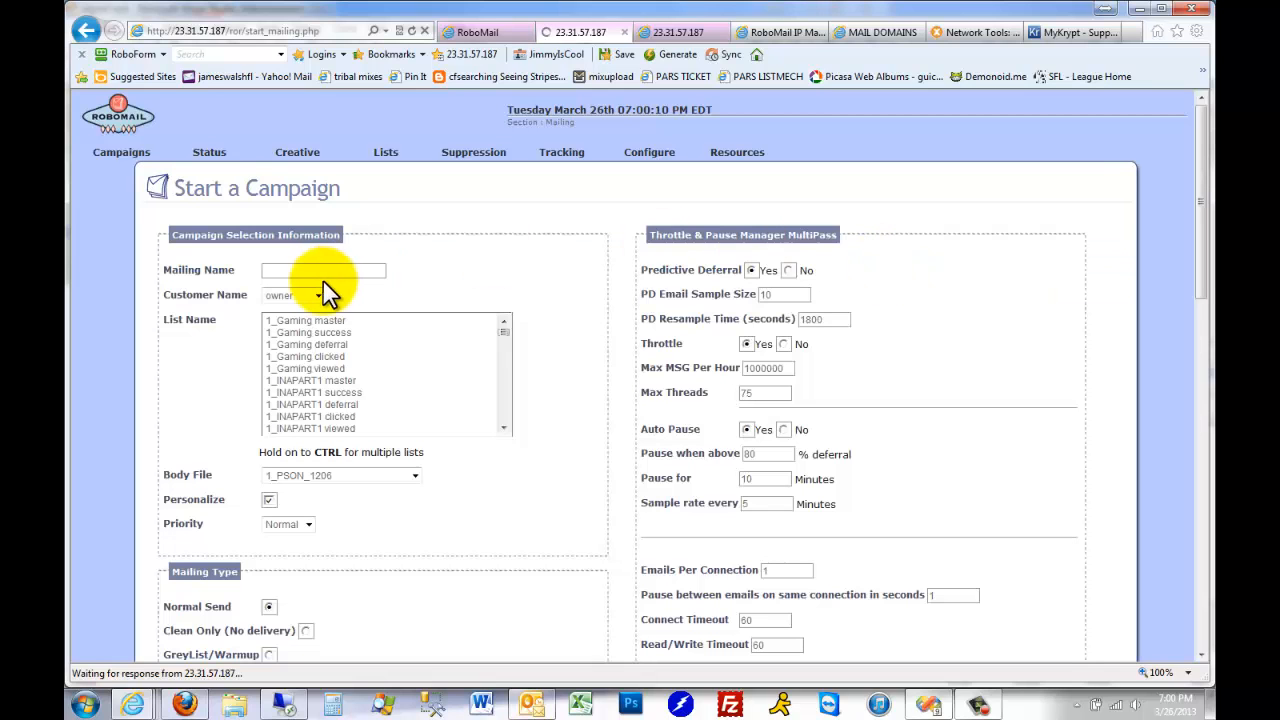
click(310, 270)
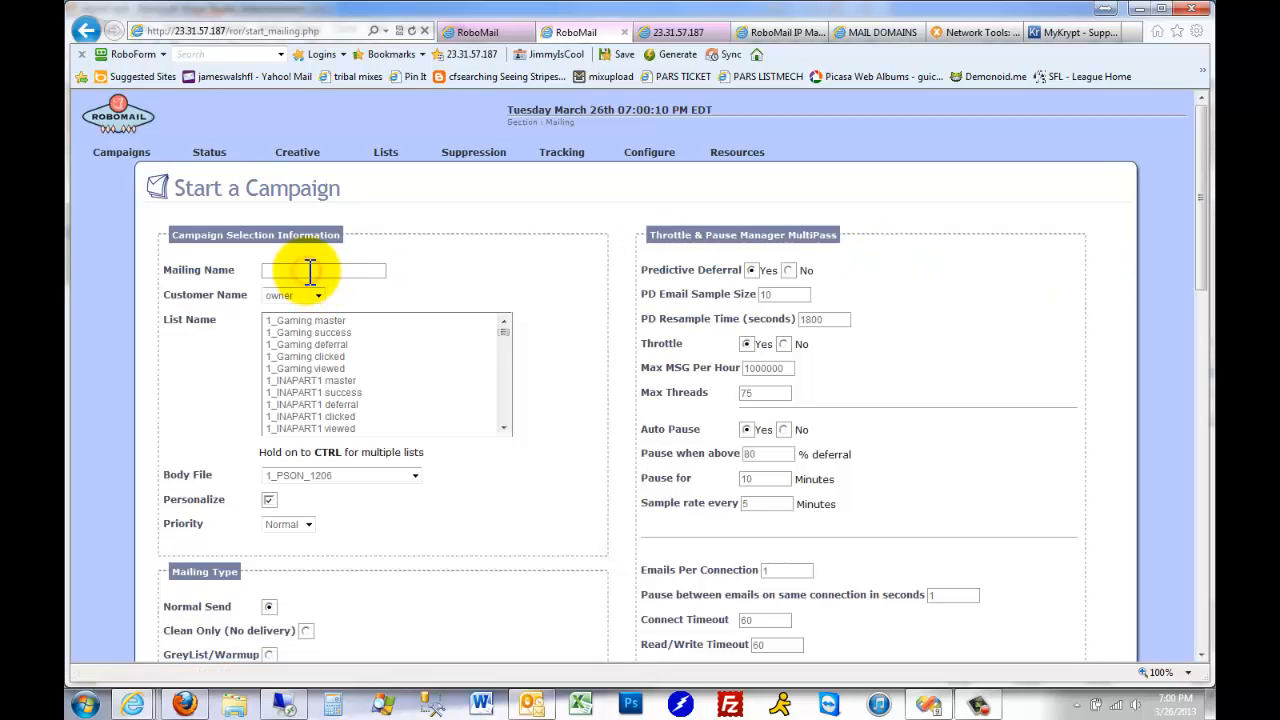
text(jimmy)
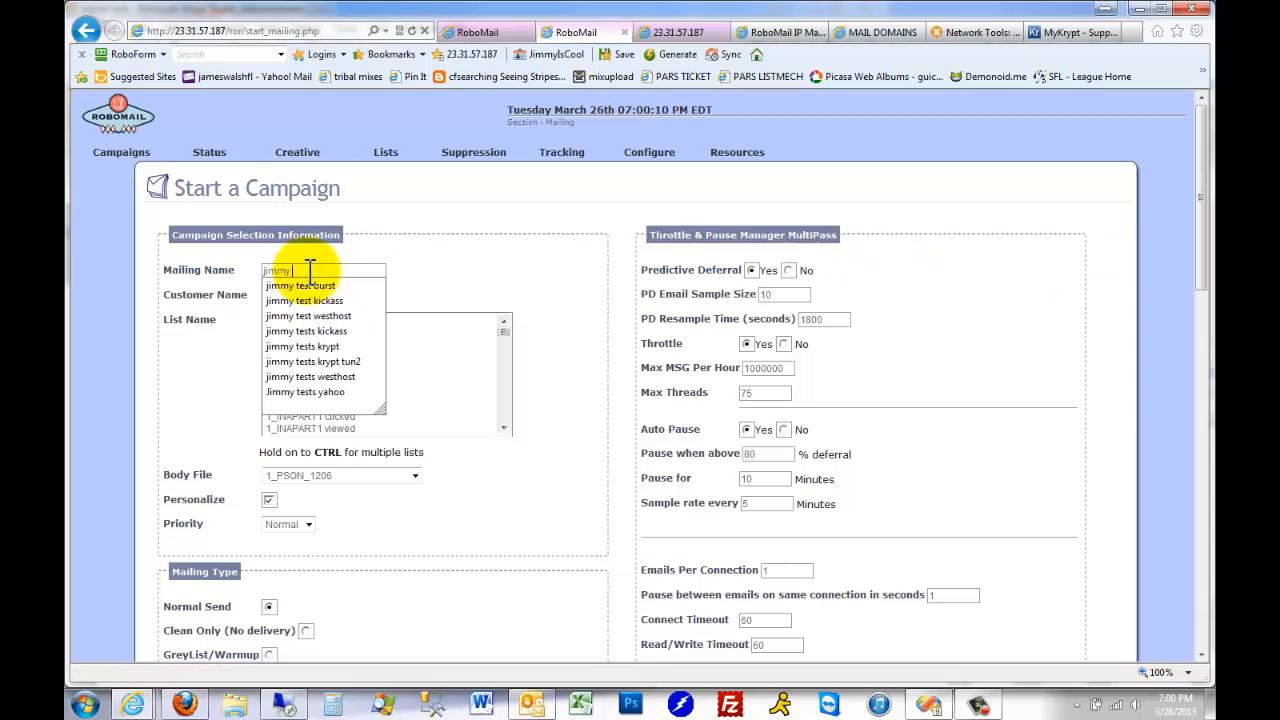
key(Down)
key(Down)
key(Down)
key(Down)
key(Down)
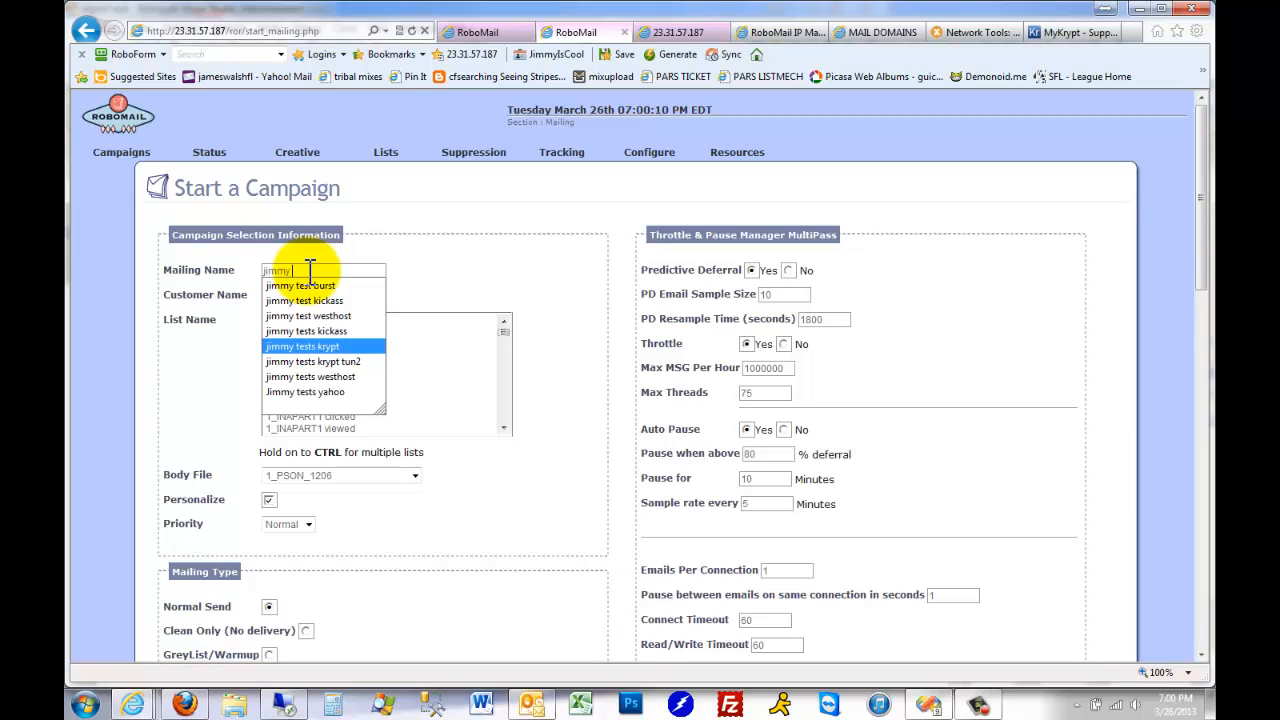
key(Escape)
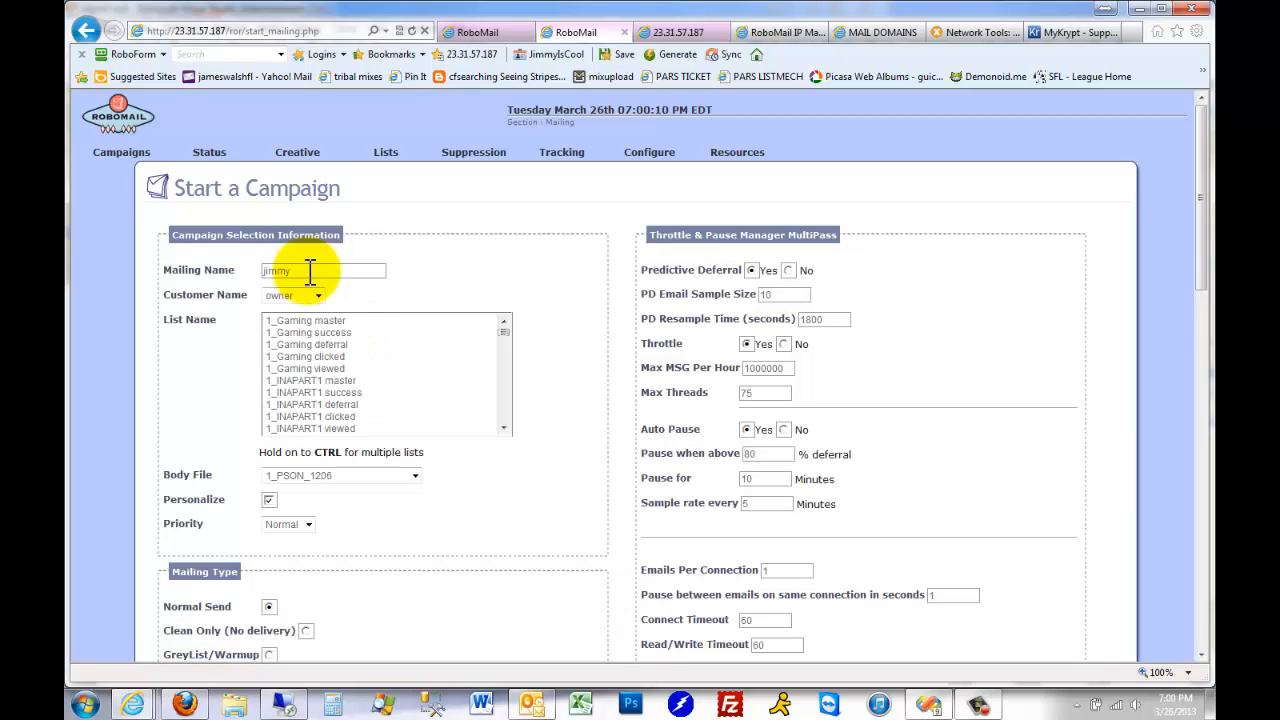
key(Down)
key(Down)
key(Down)
key(Down)
key(Down)
key(Down)
key(Return)
text(2)
Choose the tester's own Test master list as the mailing list and HTML_Template as the body file
click(404, 389)
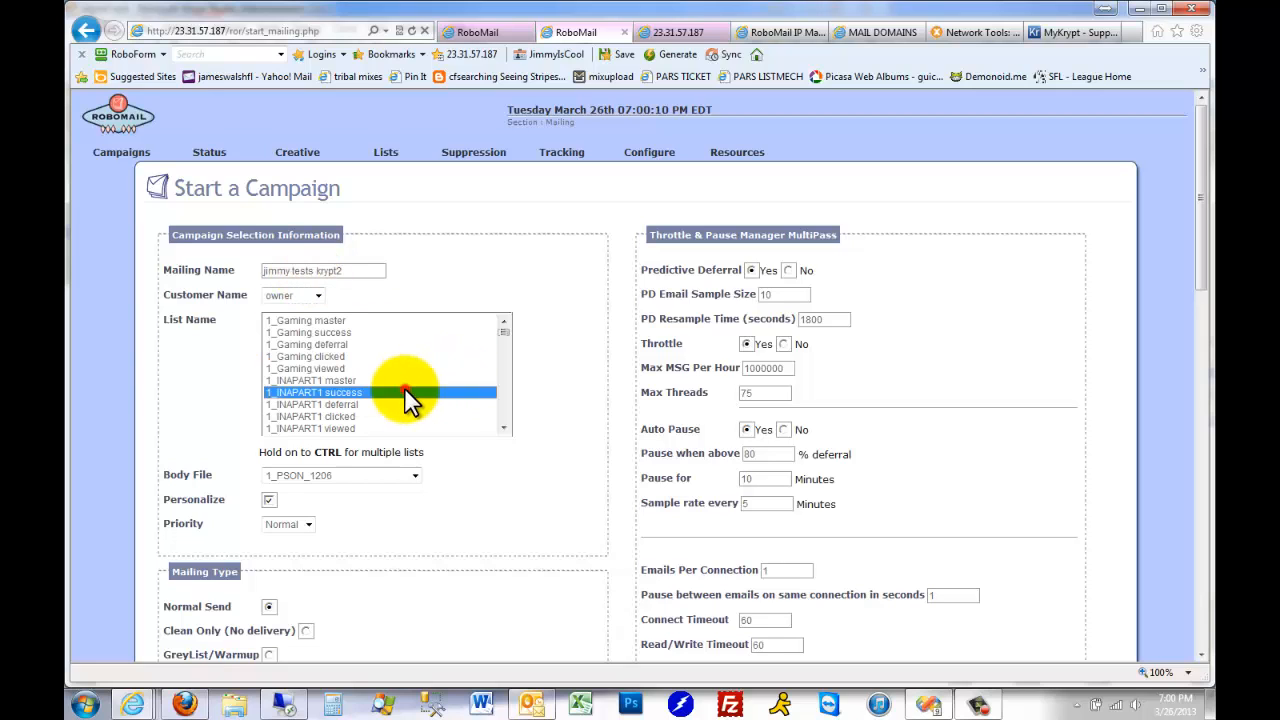
key(j)
click(415, 475)
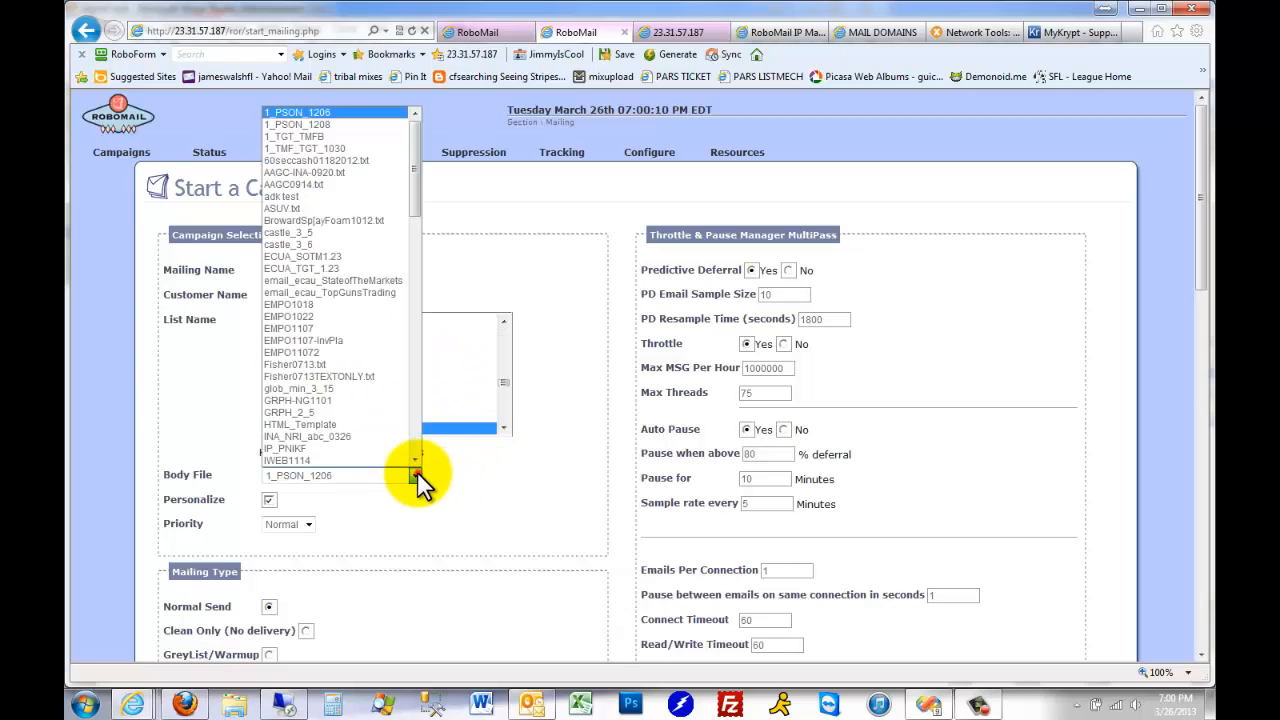
key(h)
click(335, 426)
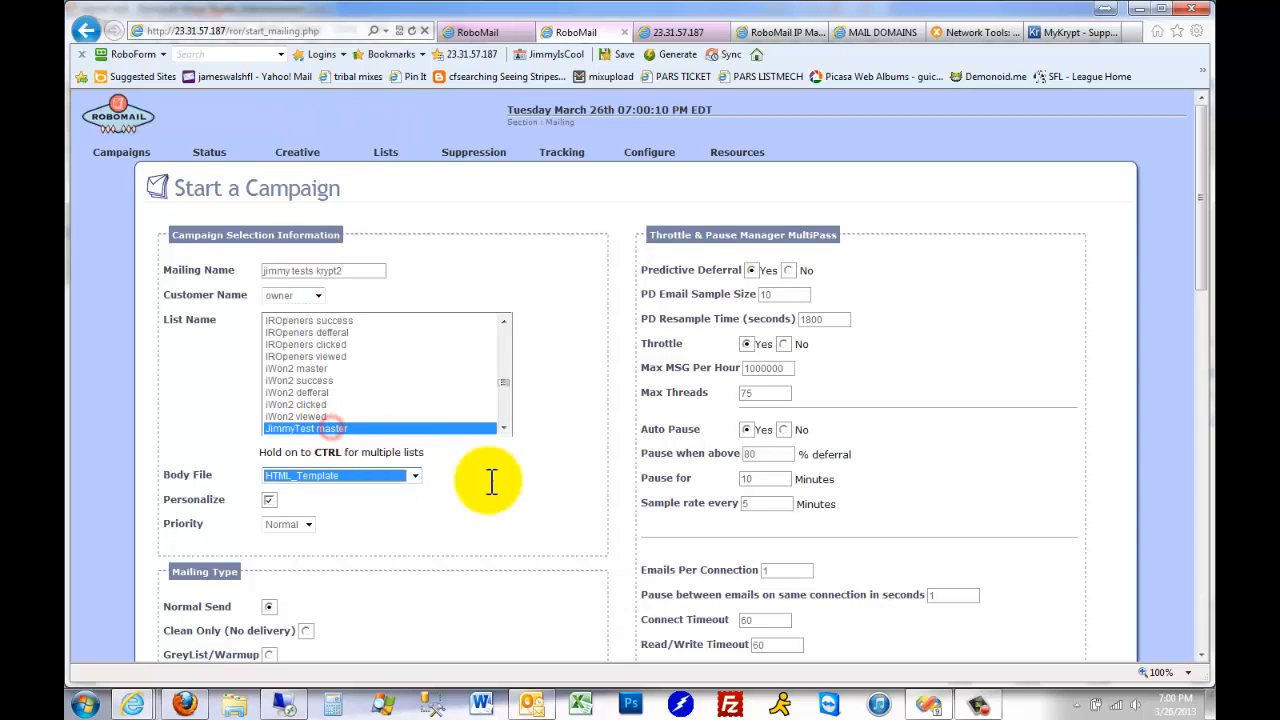
Assign the DB krypt2 IP group to clone DB 127.0.0.1 for the campaign
scroll(497, 487, down, 3)
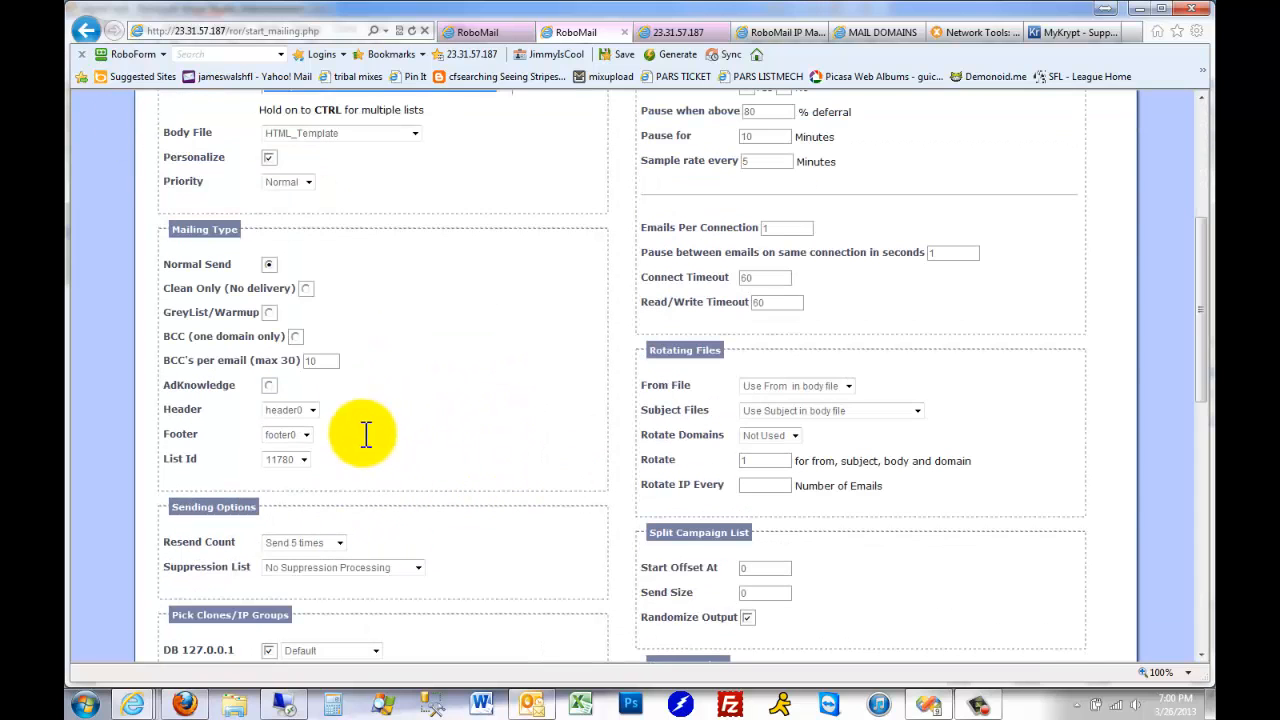
scroll(440, 445, down, 3)
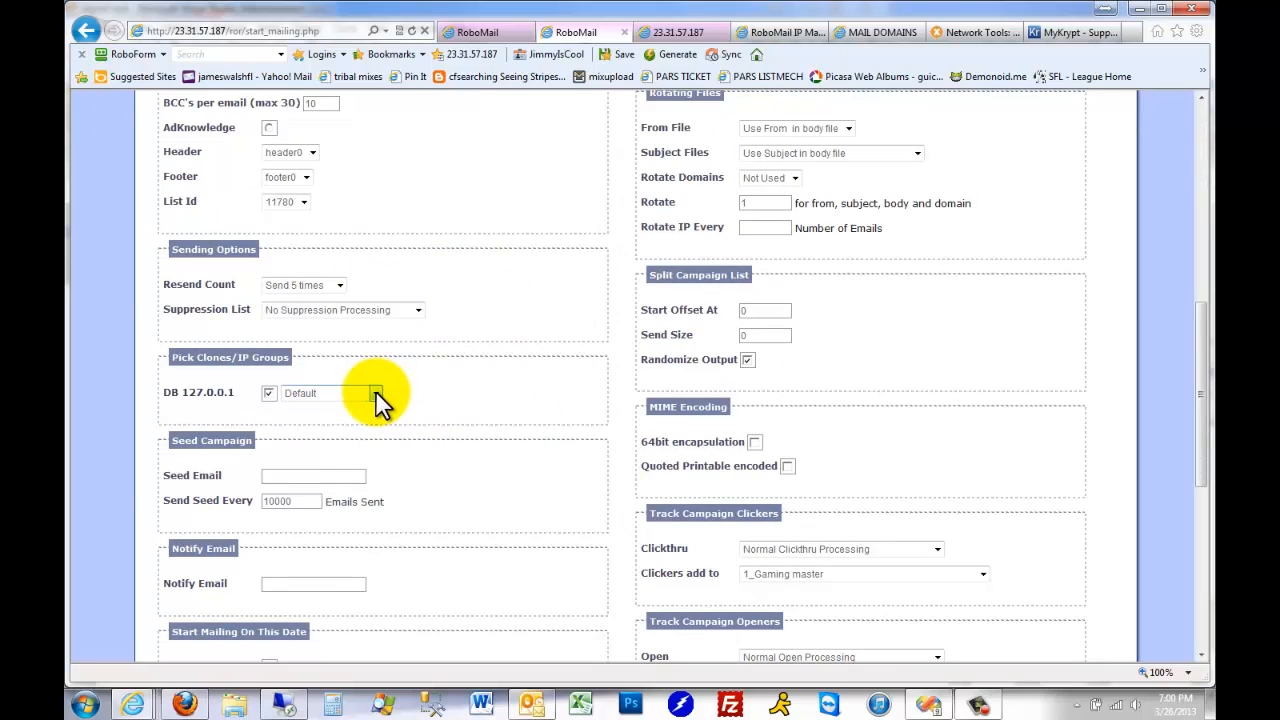
click(375, 392)
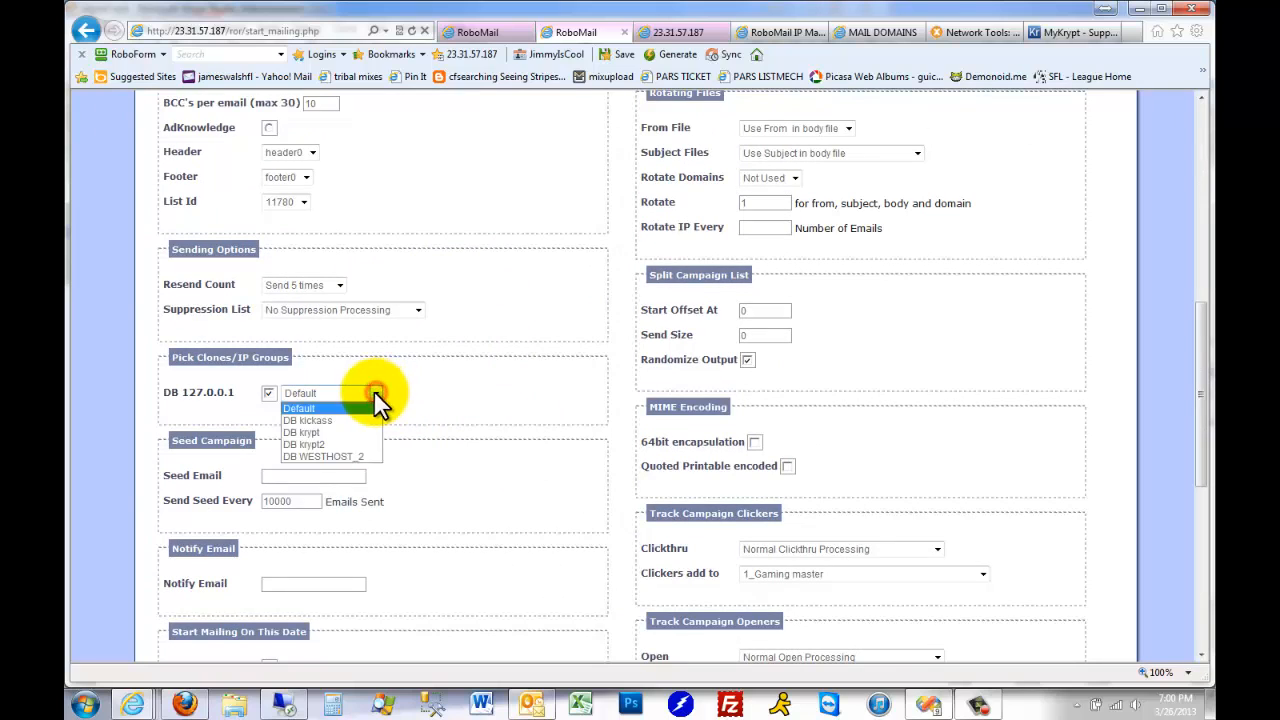
click(363, 444)
click(454, 412)
scroll(509, 486, down, 3)
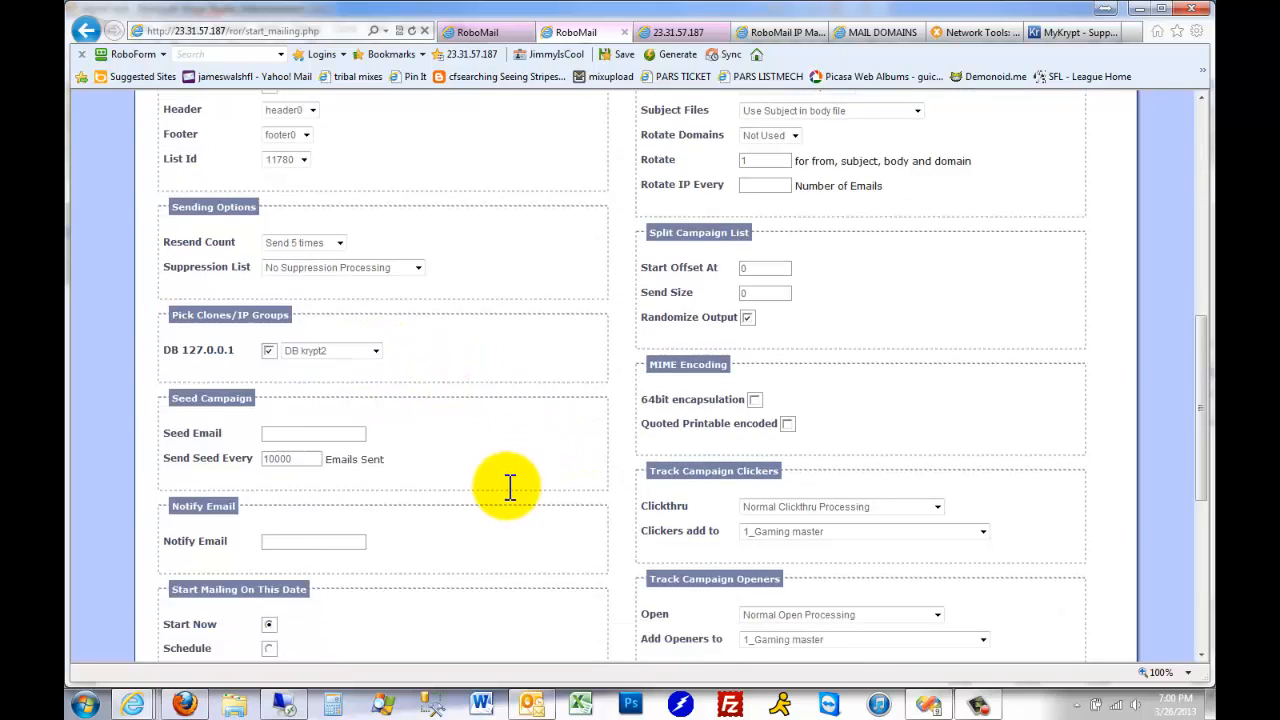
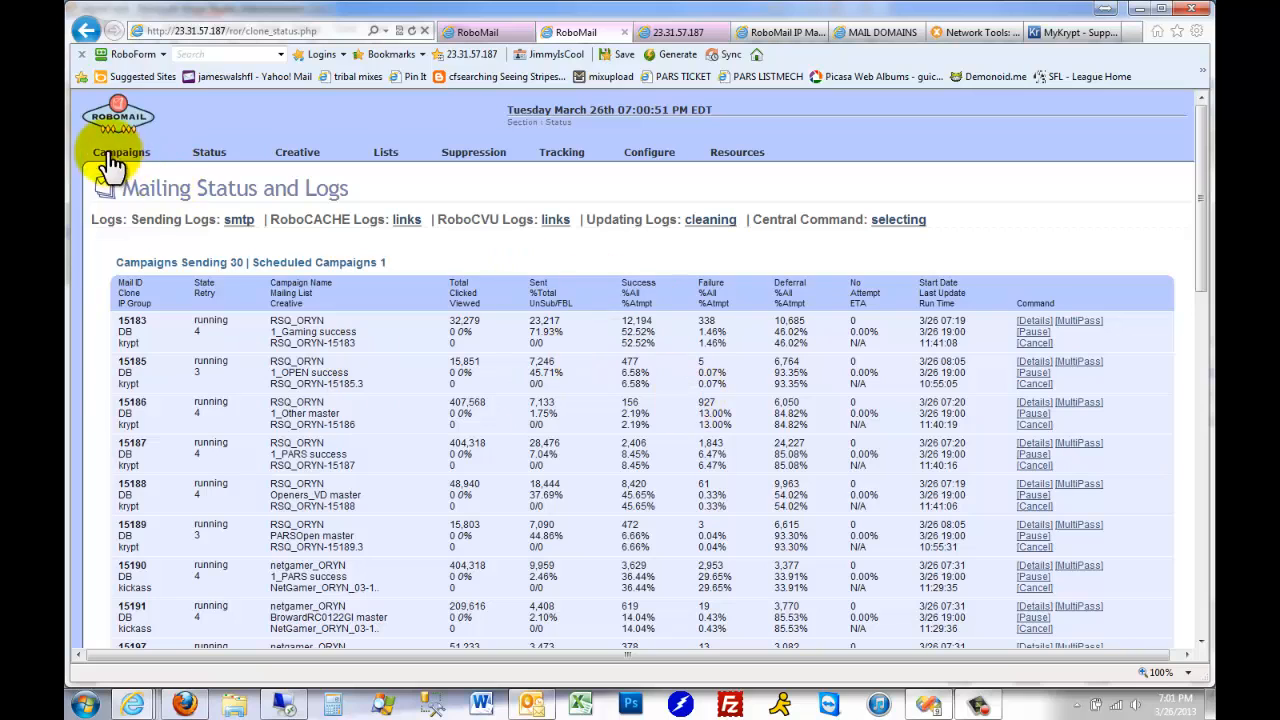
Show the campaigns list and open the logs of the krypt2 test campaign in a new tab
mouse_move(118, 155)
click(116, 186)
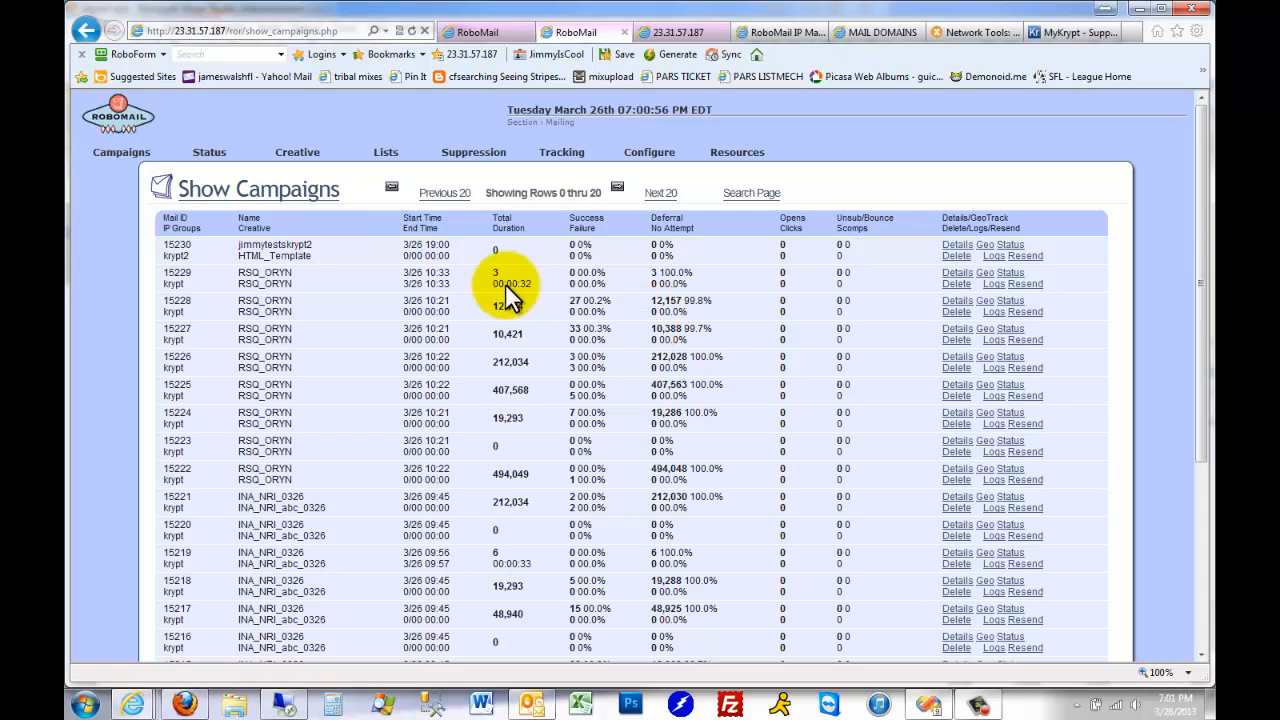
triple_click(259, 243)
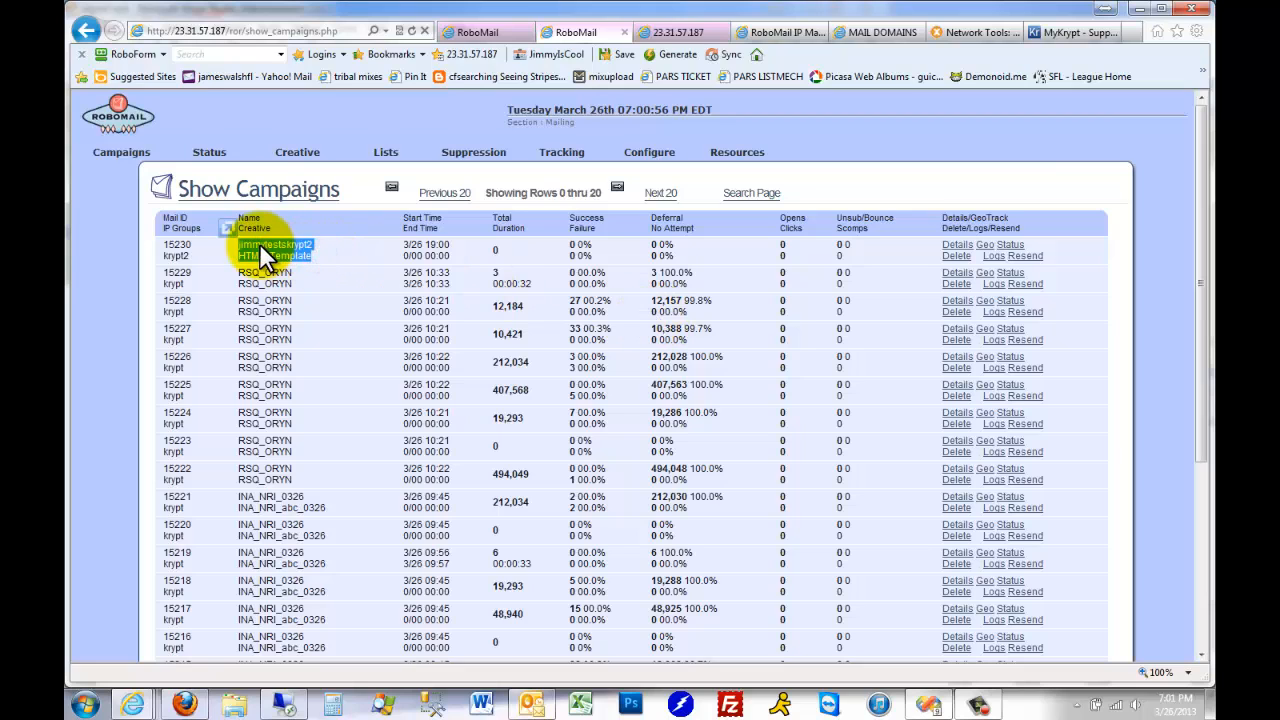
right_click(994, 255)
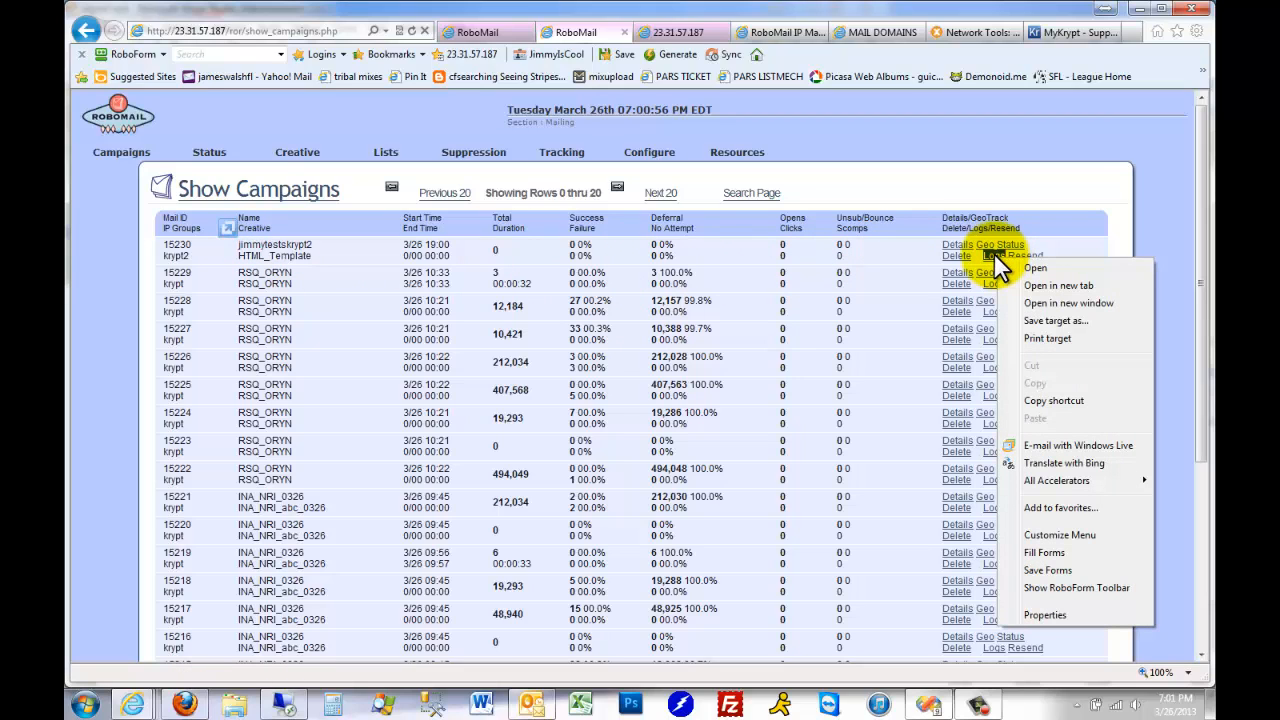
click(1045, 286)
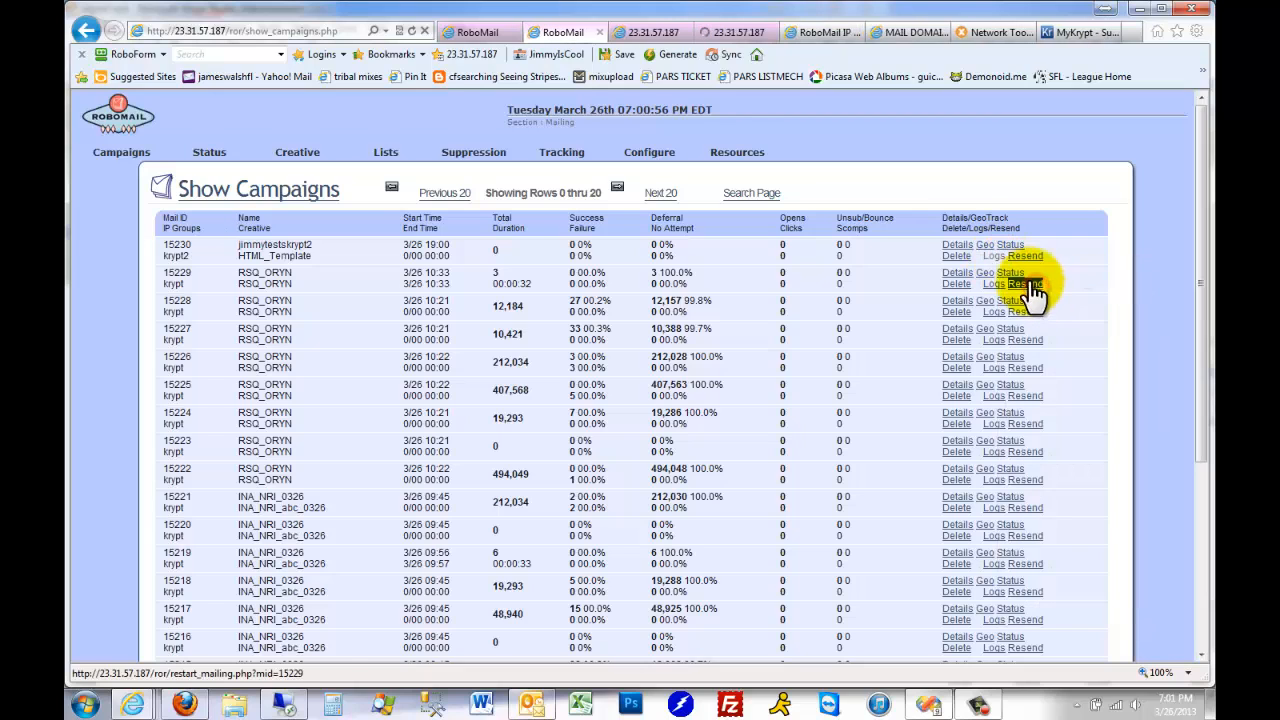
Bring up the test campaign's log for Mail ID 15230 and read its delivery entry through to the end
click(652, 33)
click(684, 32)
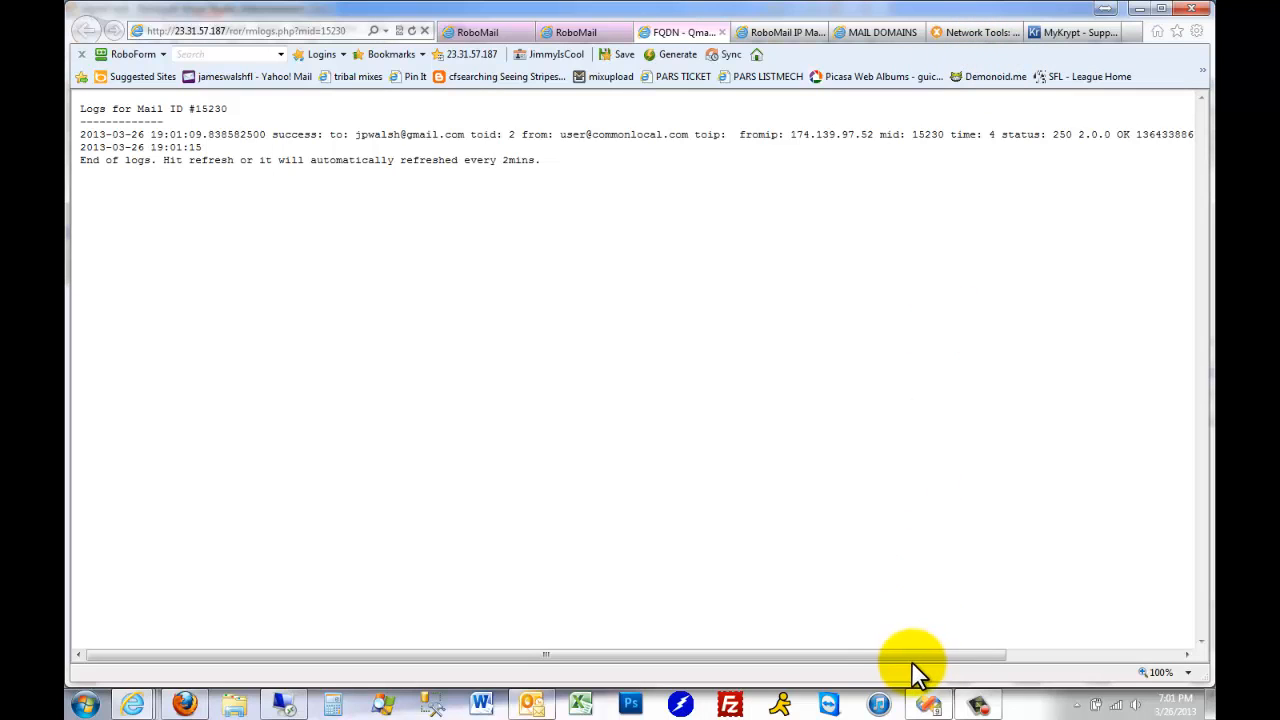
drag(891, 660, 1094, 660)
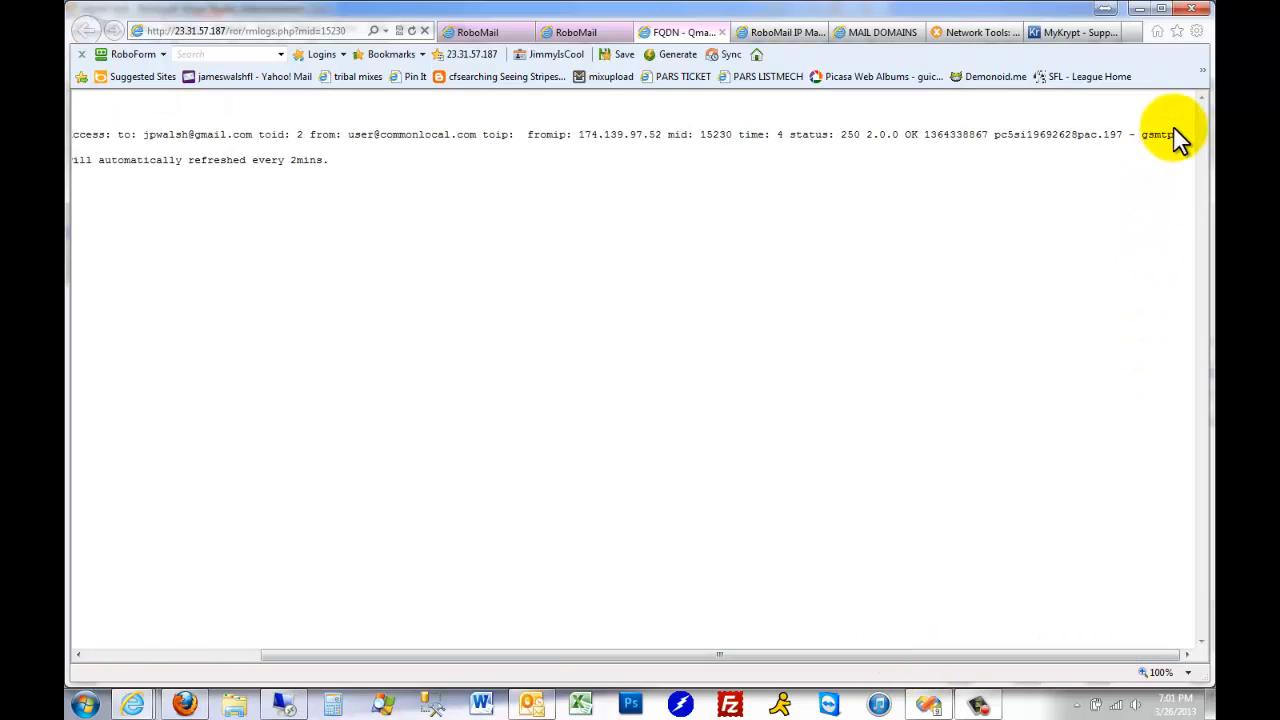
drag(1180, 137, 947, 140)
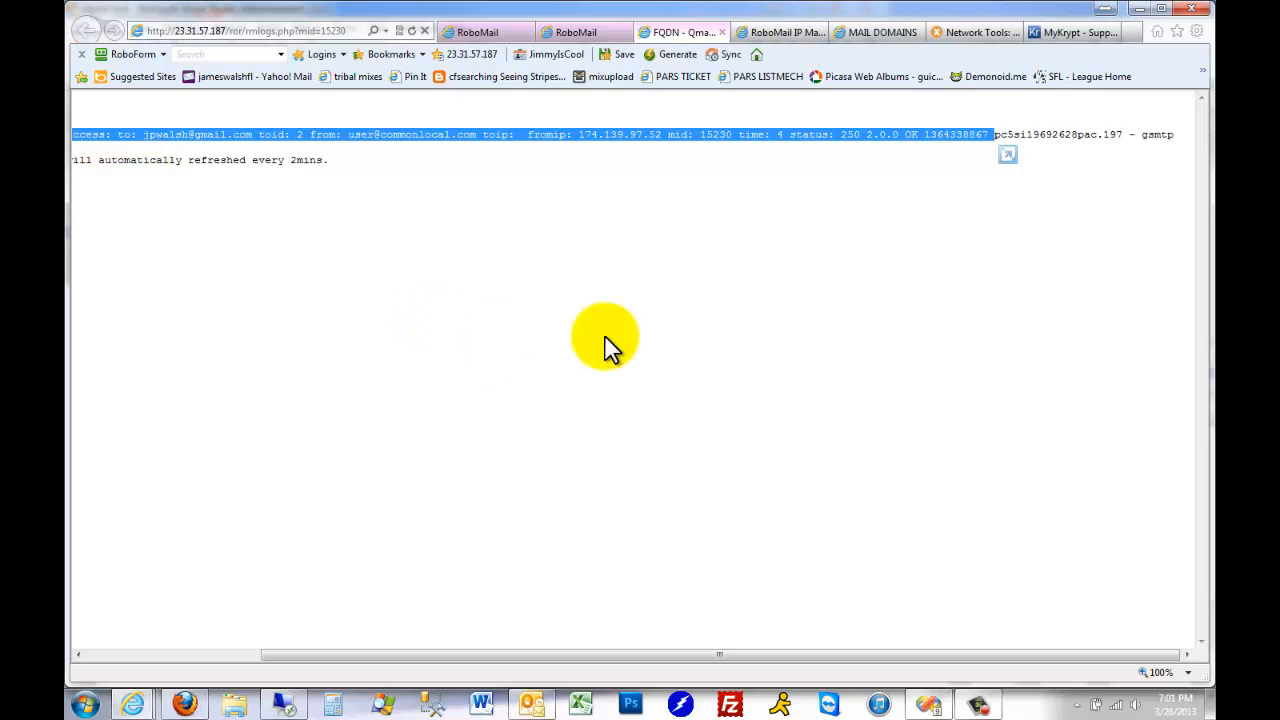
Go back to the RoboMail configuration tab showing the computers and open the IP groups
click(578, 32)
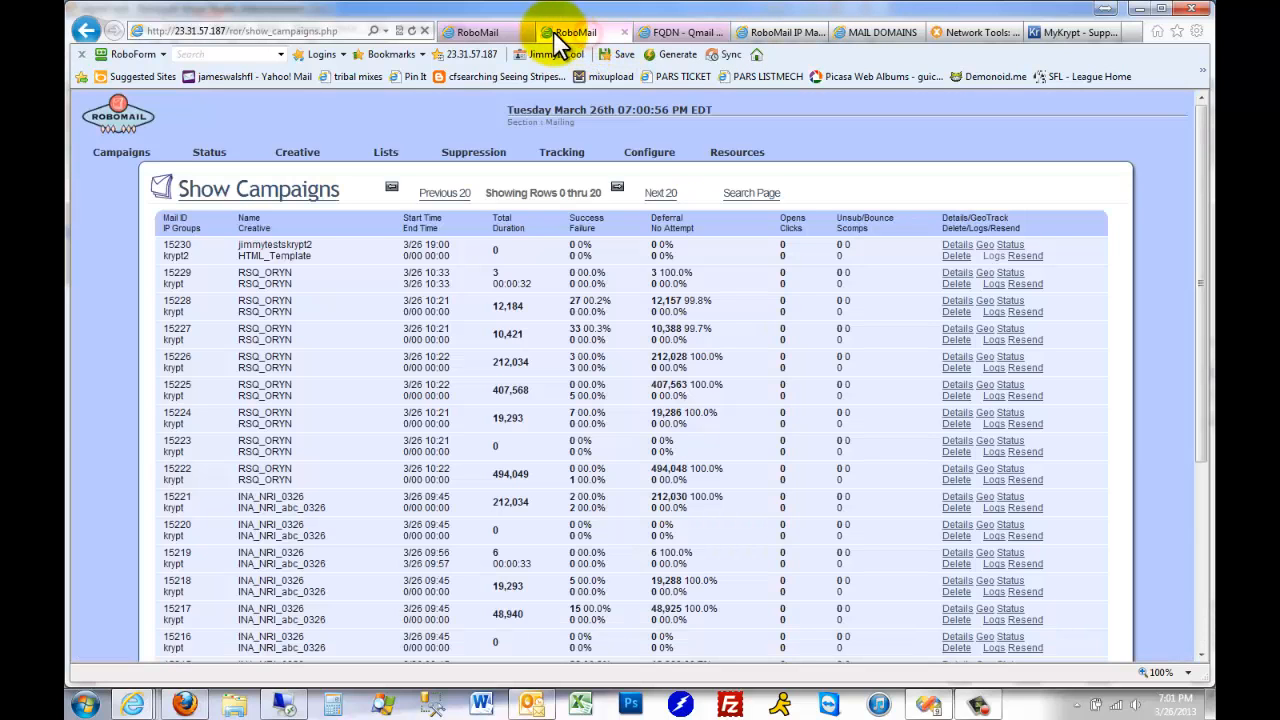
click(493, 31)
mouse_move(650, 160)
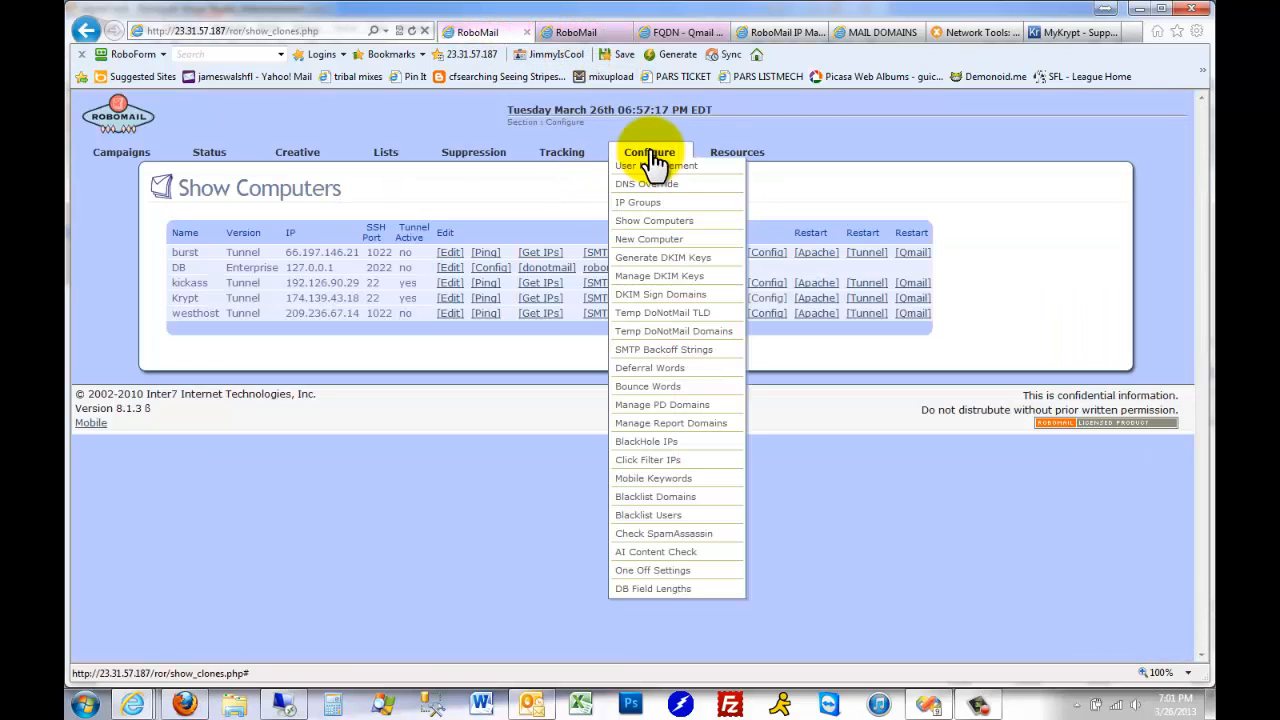
click(650, 208)
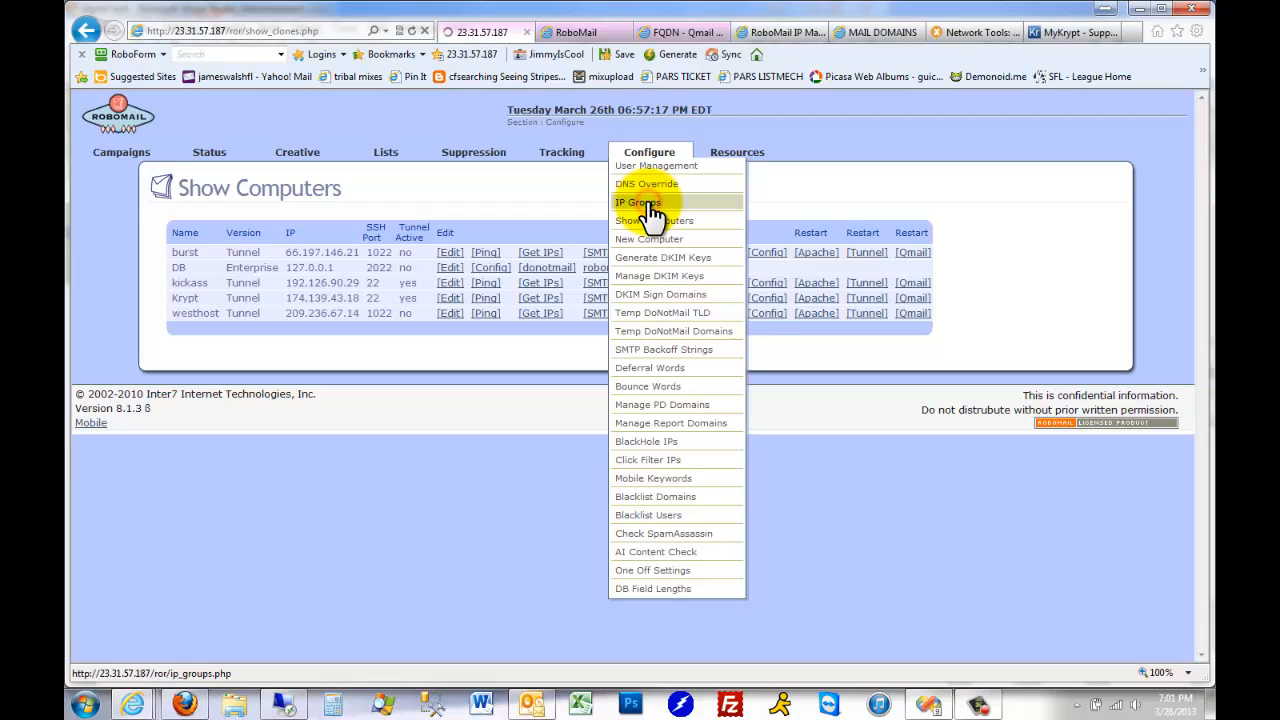
Copy the address 174.139.97.60 from the krypt2 block of the RoboMail IP spreadsheet
click(783, 32)
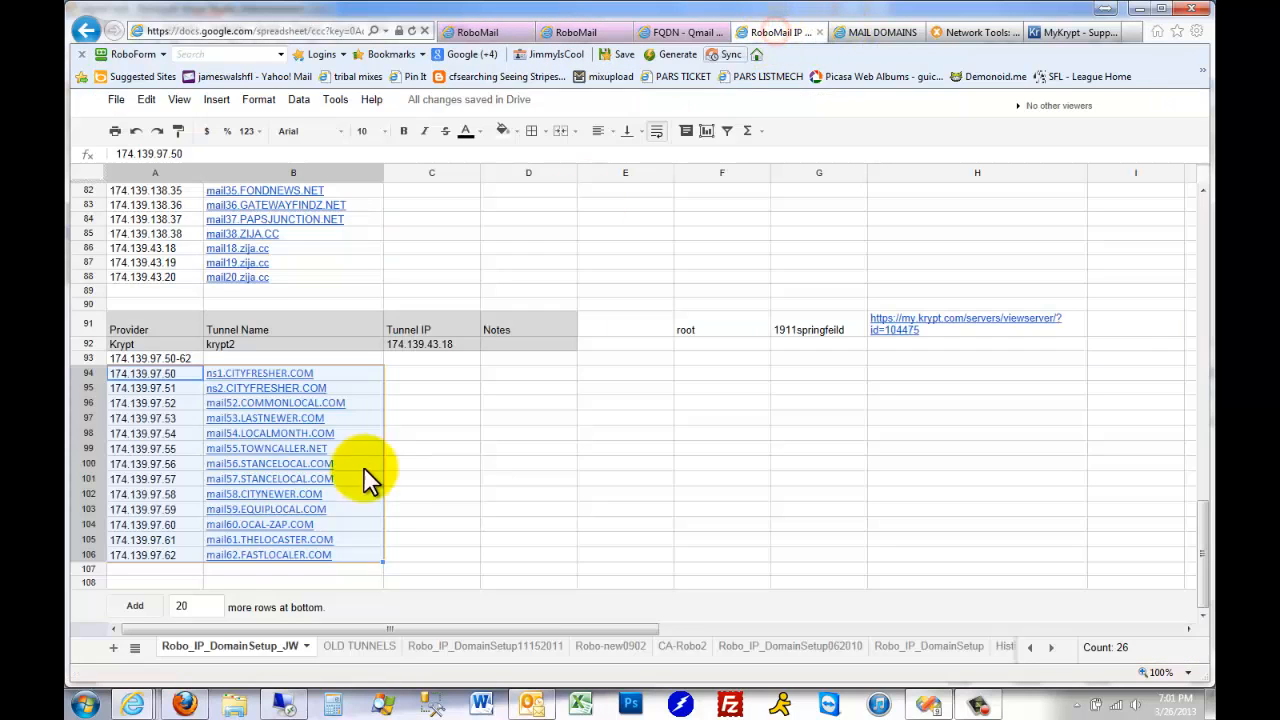
click(495, 495)
double_click(187, 524)
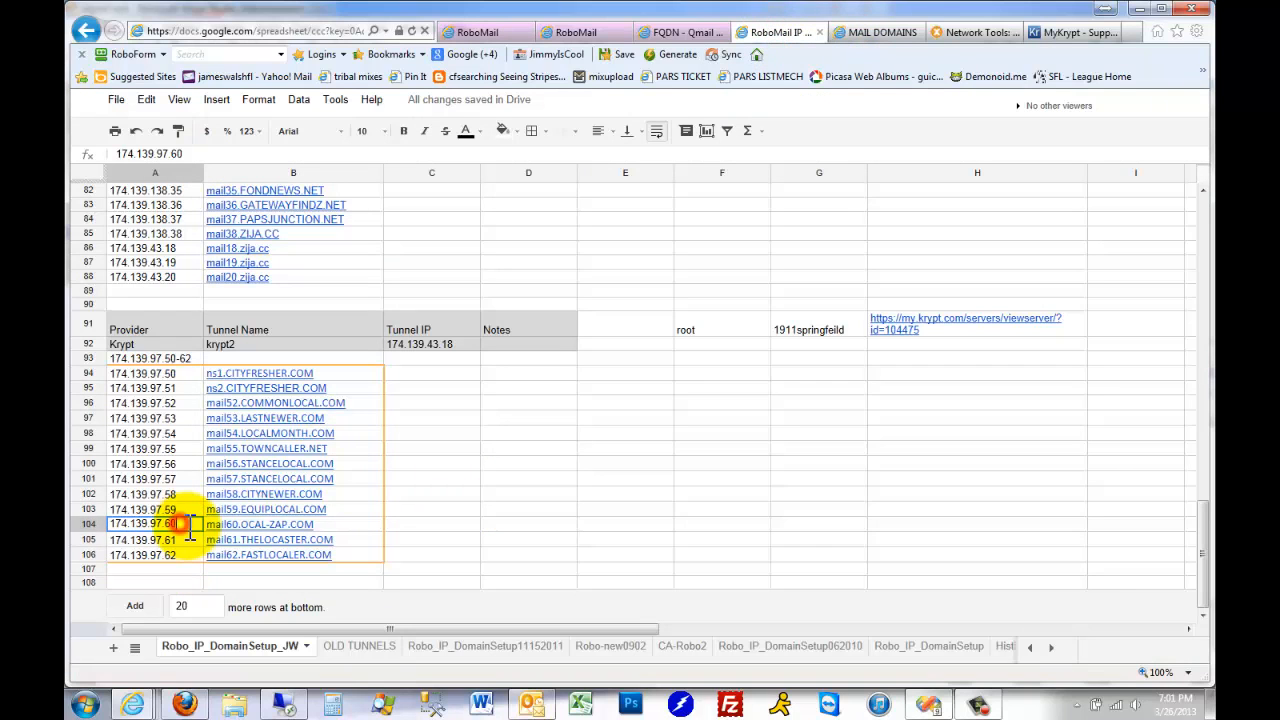
drag(187, 524, 97, 523)
key(ctrl+c)
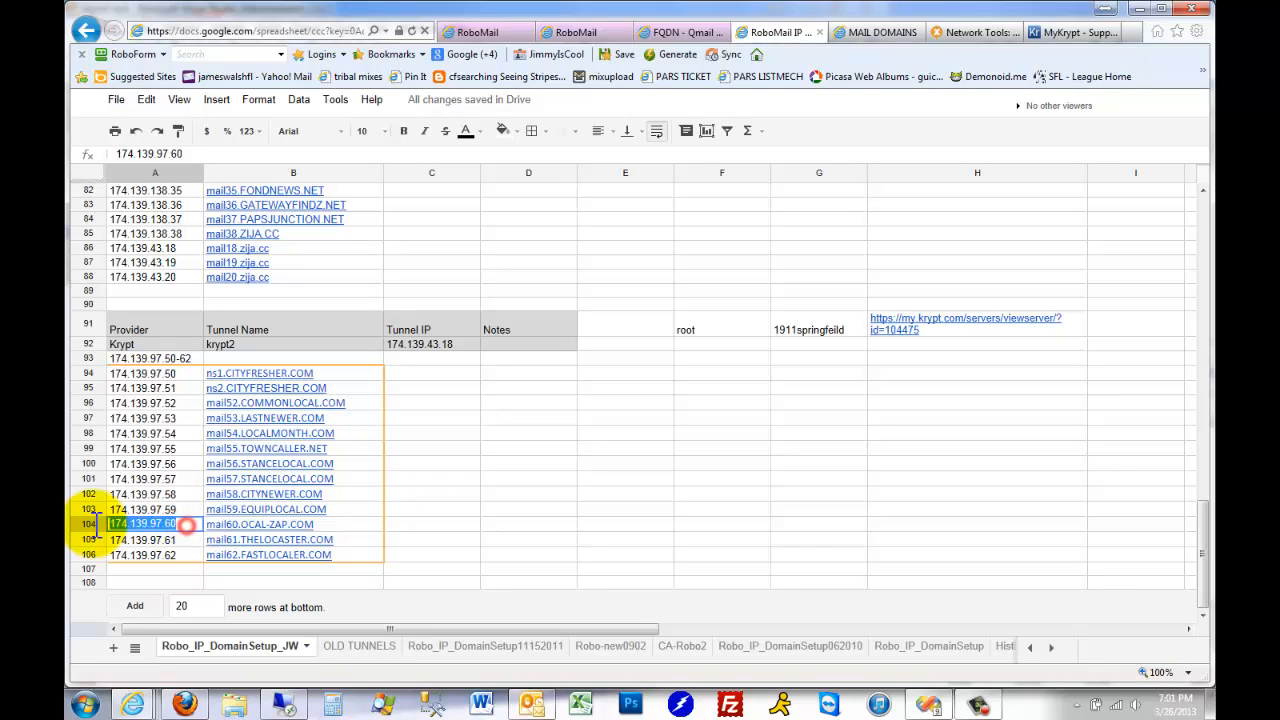
Switch to MxToolbox and run a blacklist check on 174.139.97.60
click(979, 30)
click(262, 31)
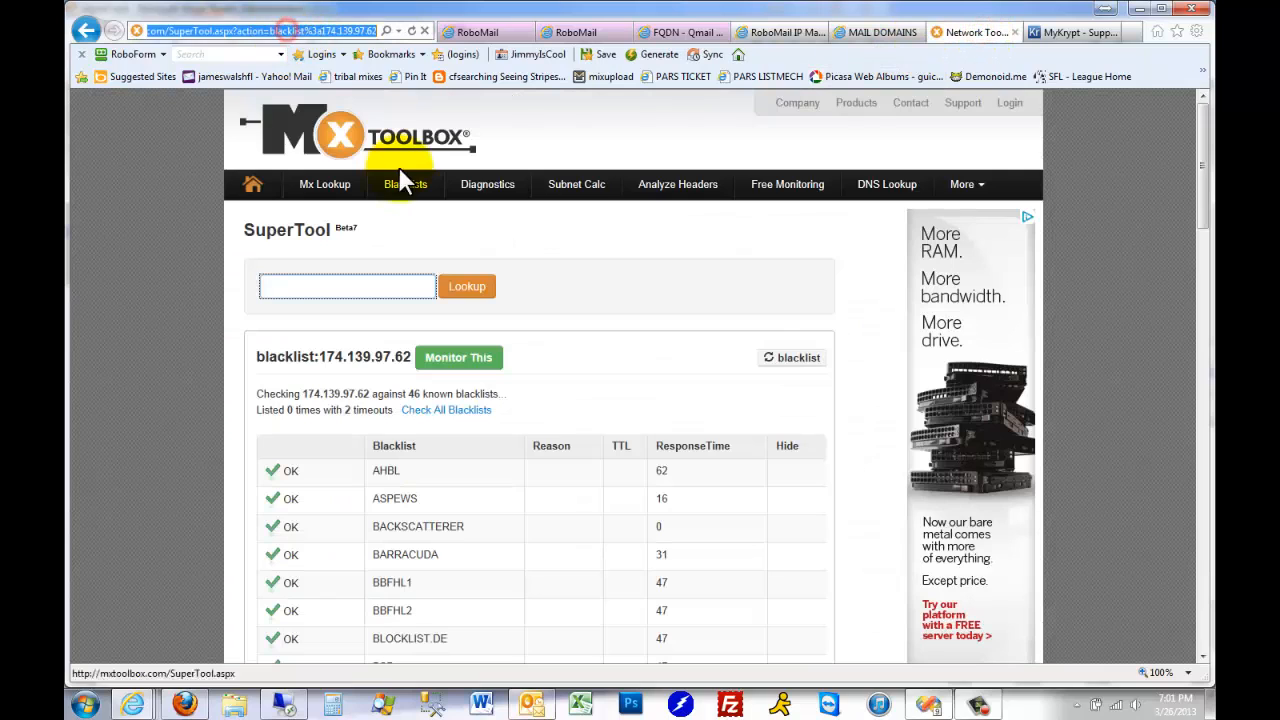
click(408, 183)
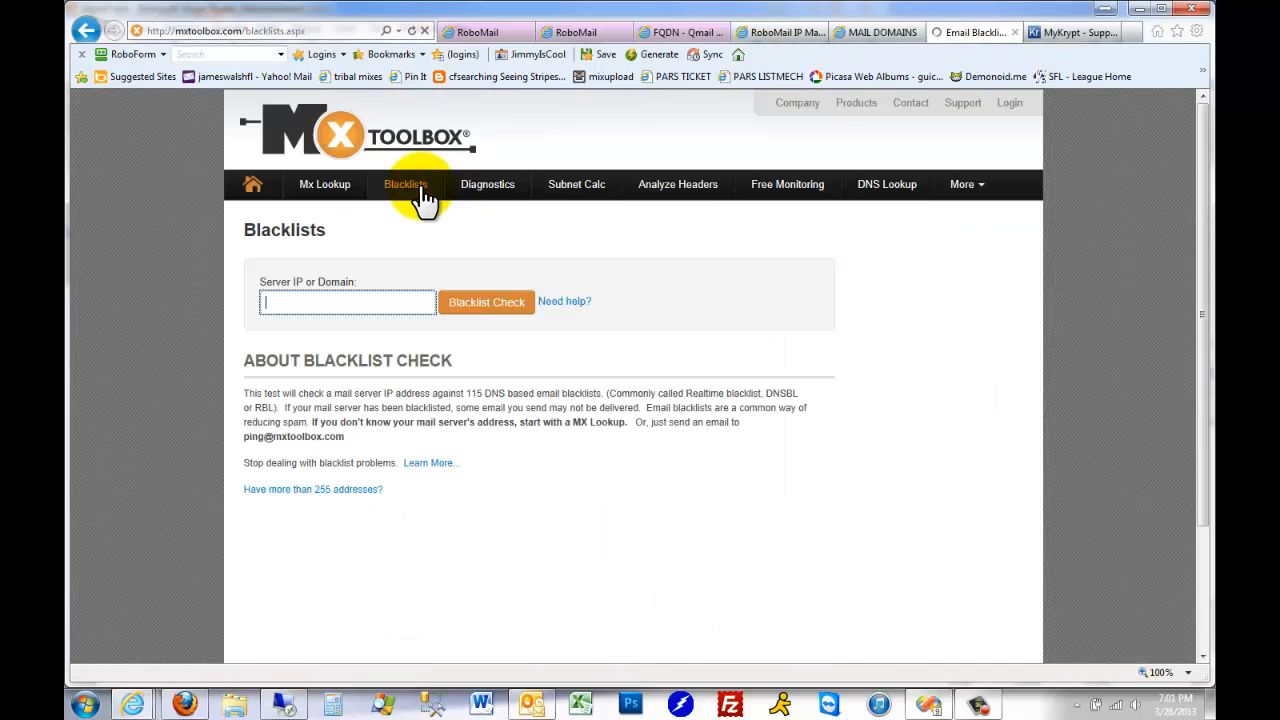
key(ctrl+v)
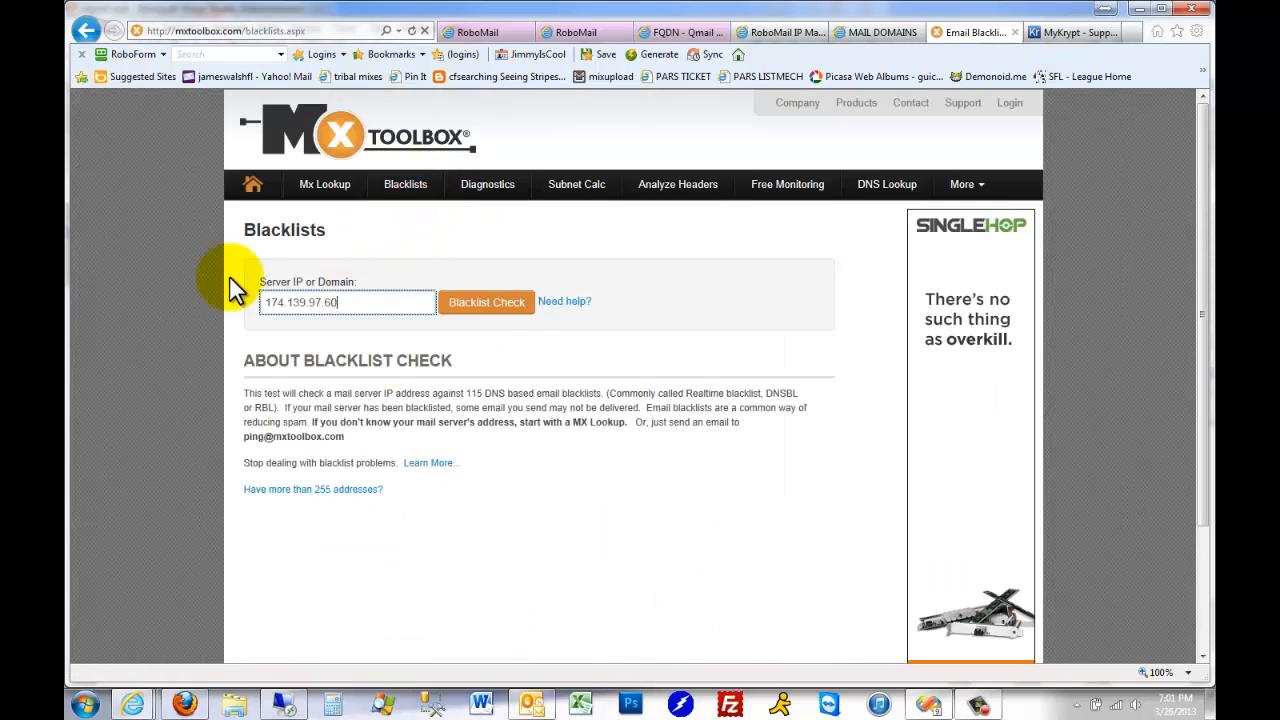
click(500, 302)
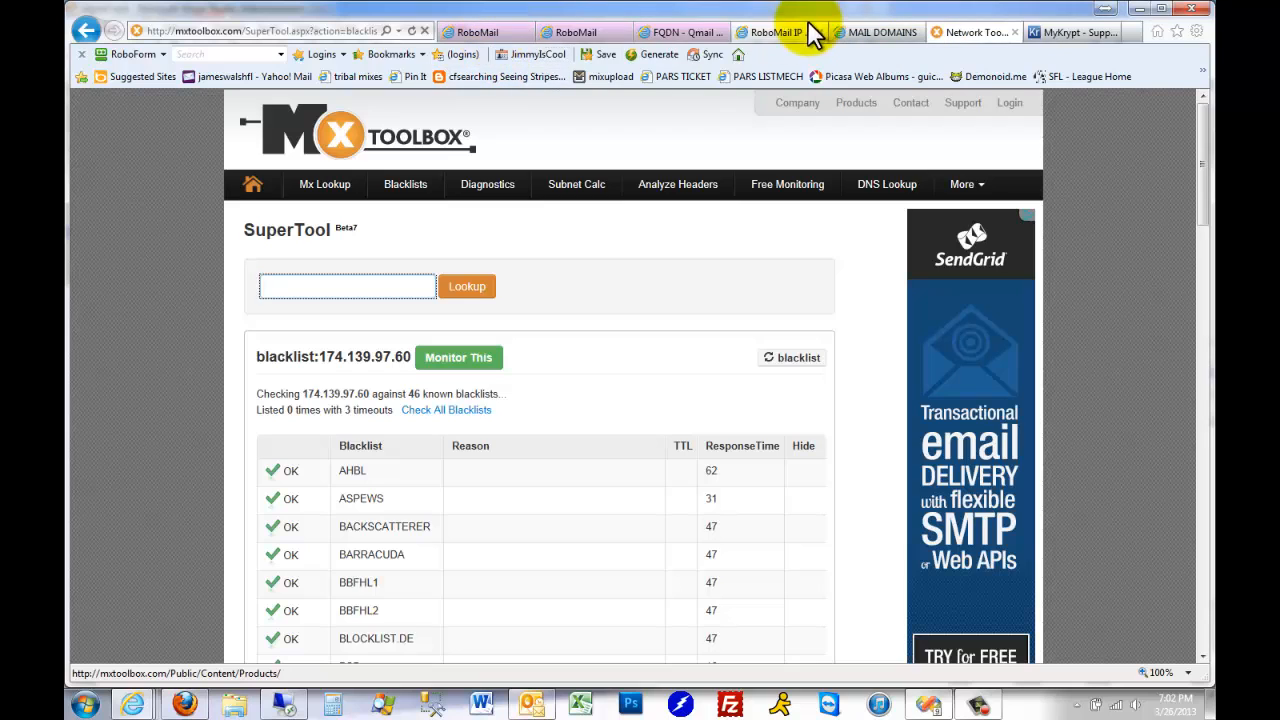
Copy 174.139.97.51 from the IP spreadsheet and look it up in the MxToolbox SuperTool
click(767, 34)
double_click(187, 388)
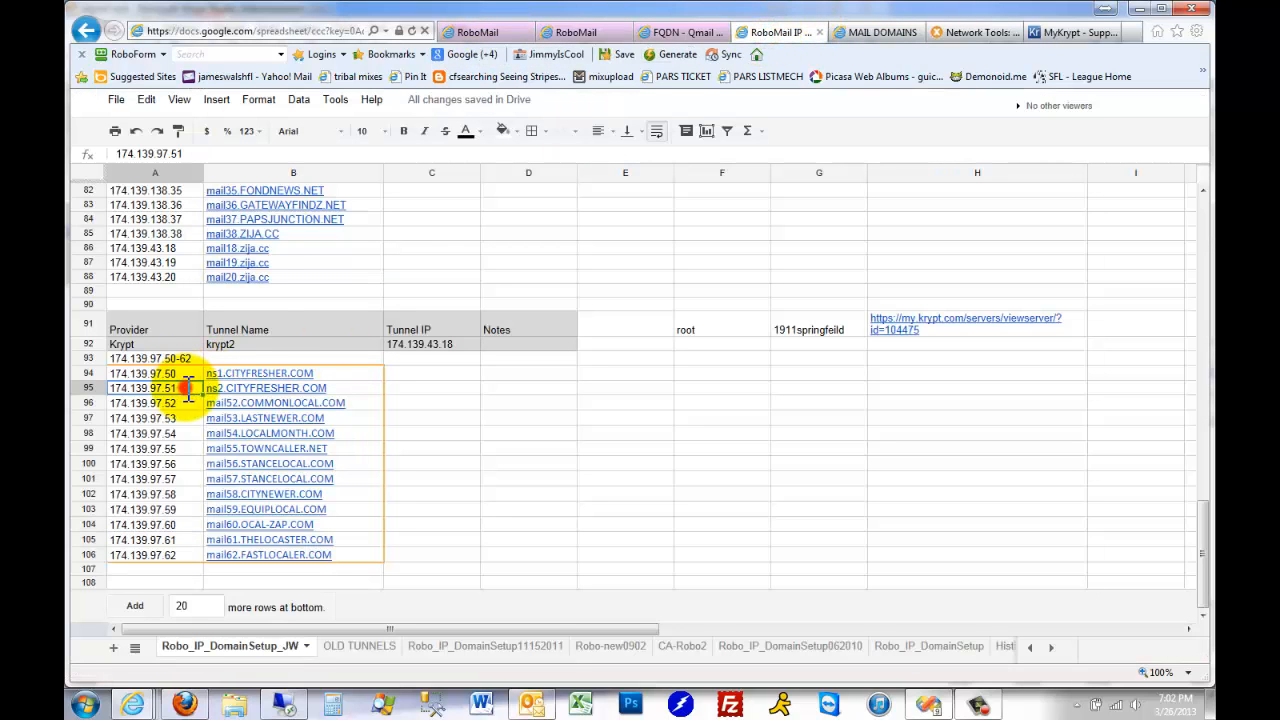
drag(191, 388, 78, 383)
key(ctrl+c)
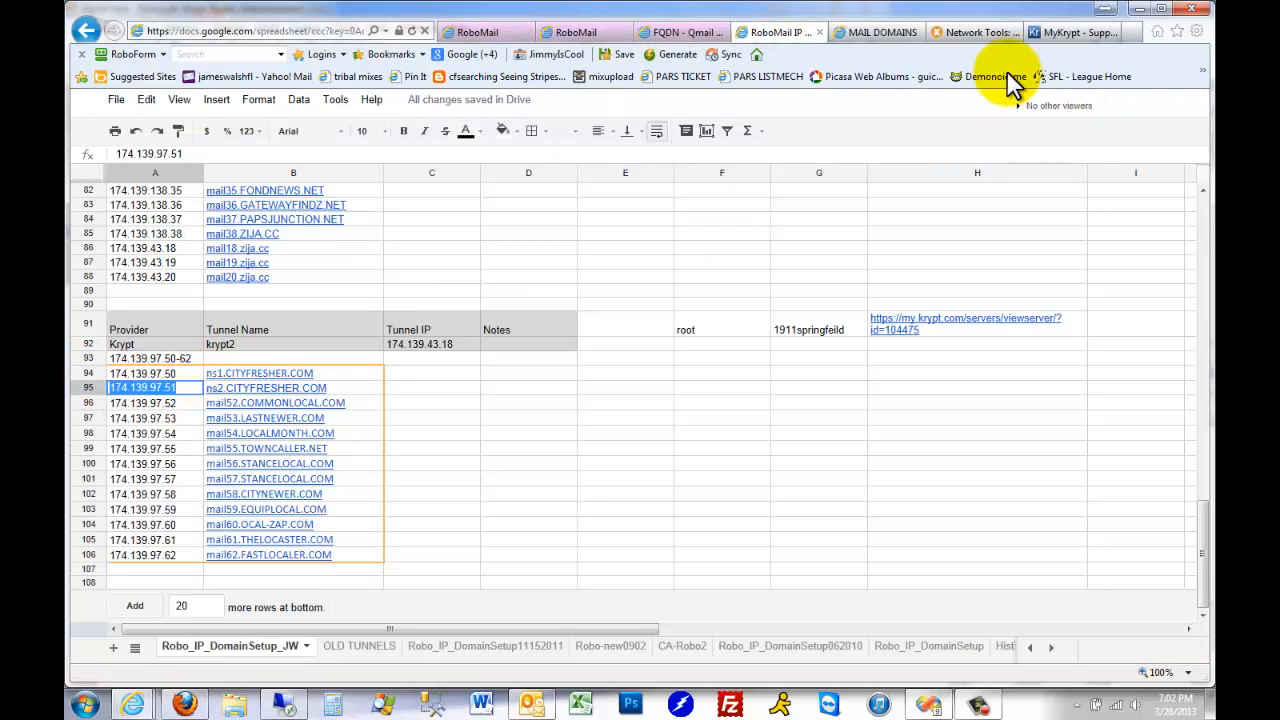
click(968, 32)
click(351, 286)
key(ctrl+v)
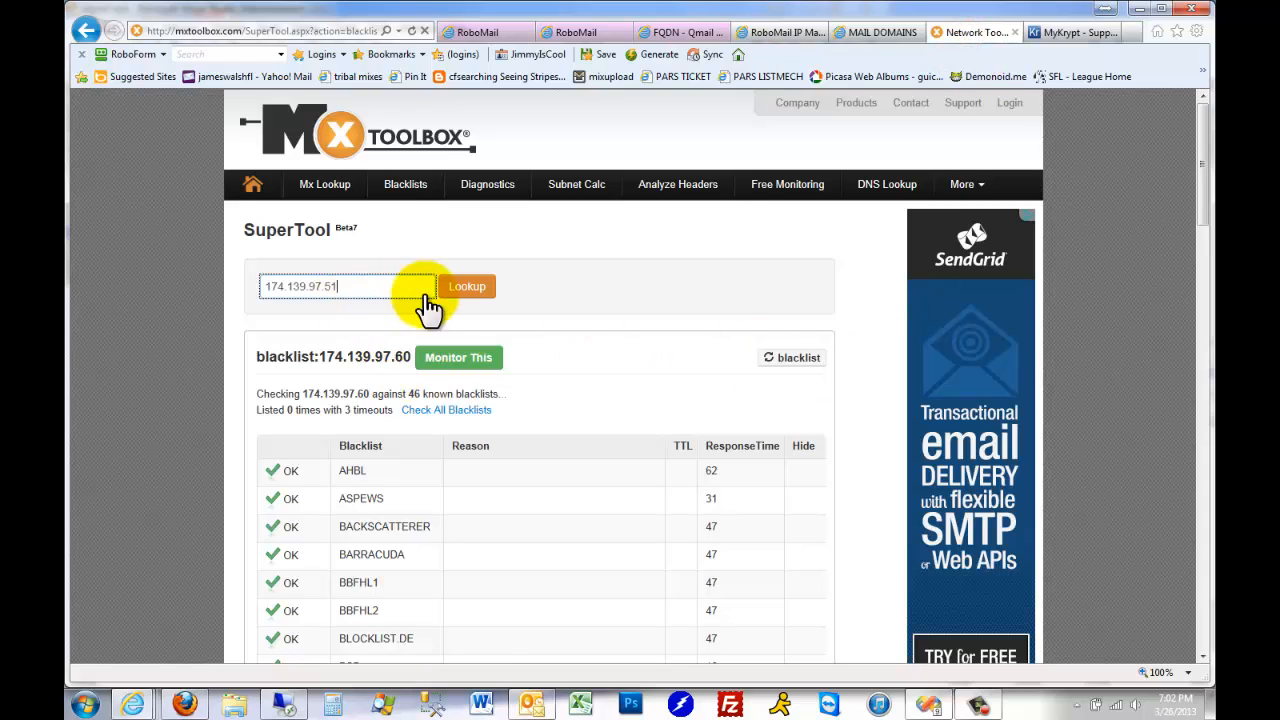
click(468, 287)
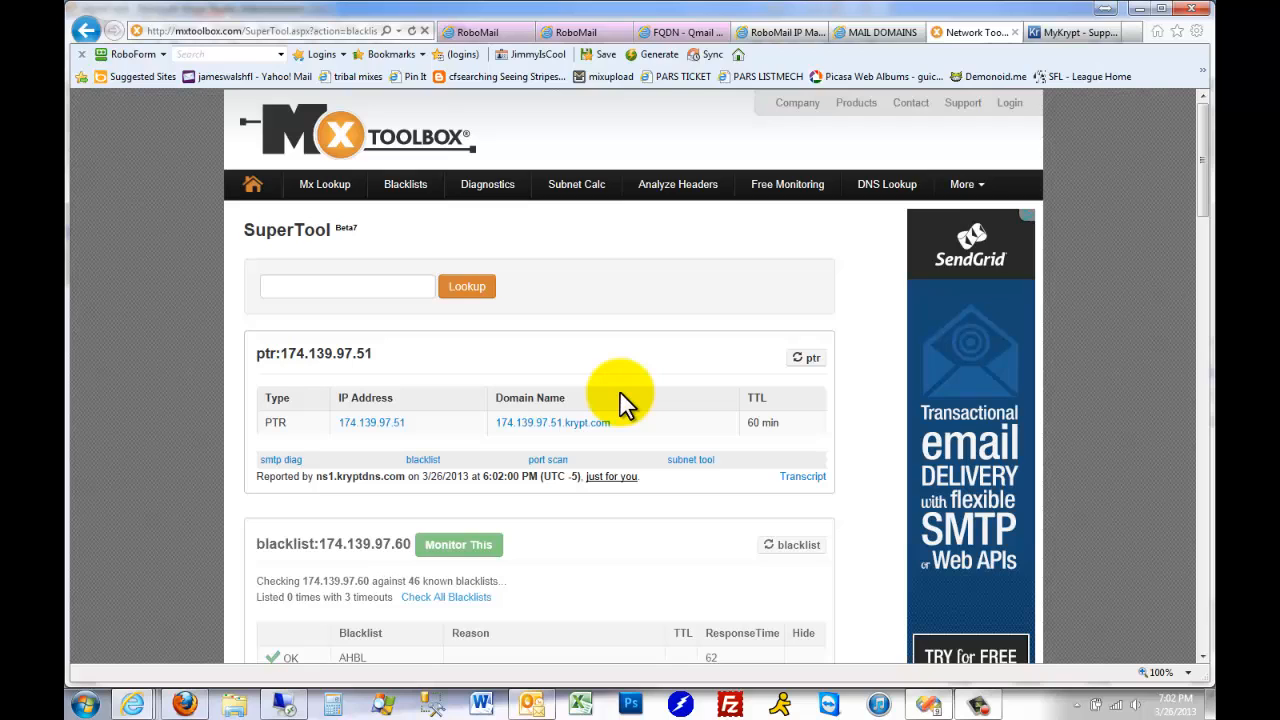
Examine the PTR domain name for 174.139.97.51 and compare it with the ns1 and ns2 CITYFRESHER.COM entries in the spreadsheet
drag(636, 424, 500, 428)
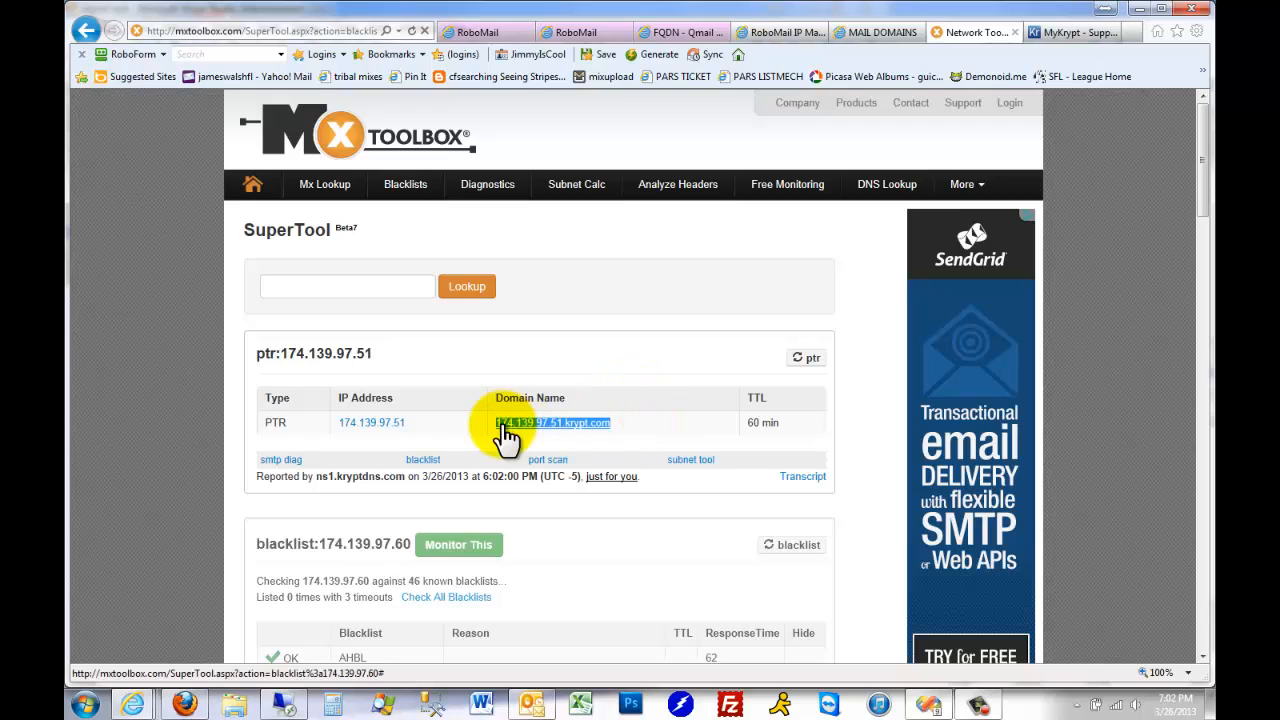
click(437, 420)
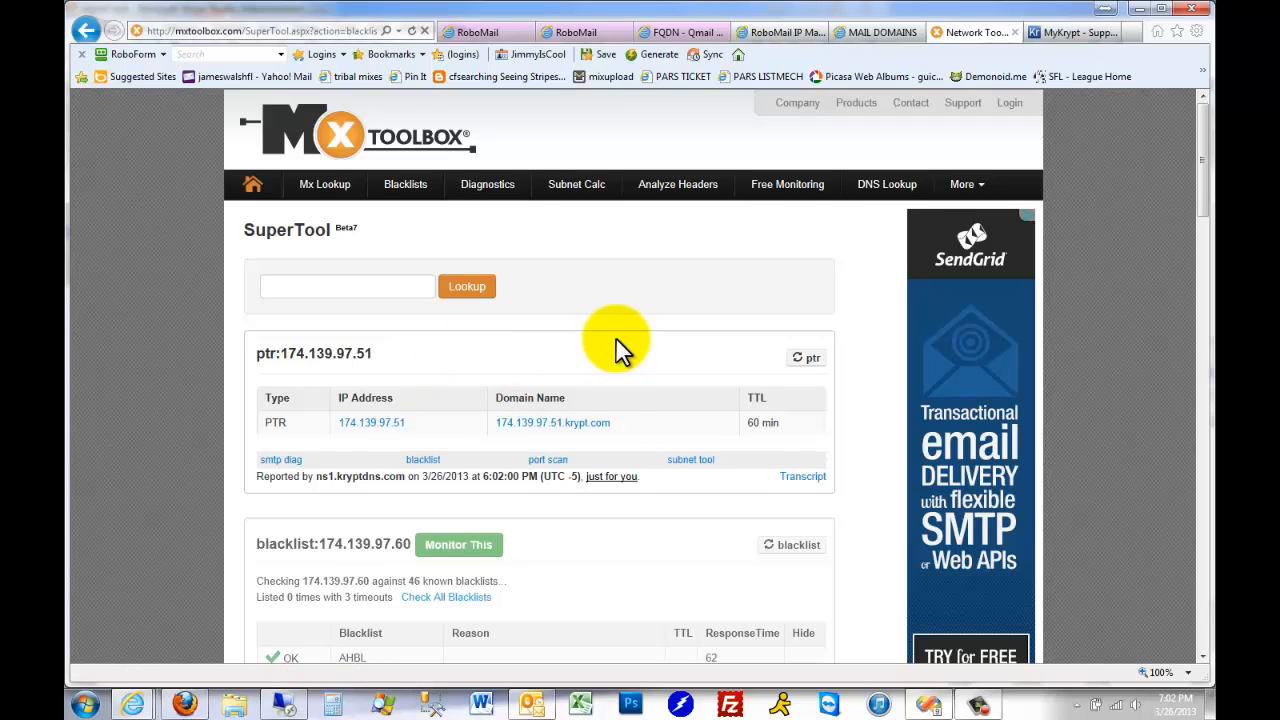
scroll(617, 345, down, 1)
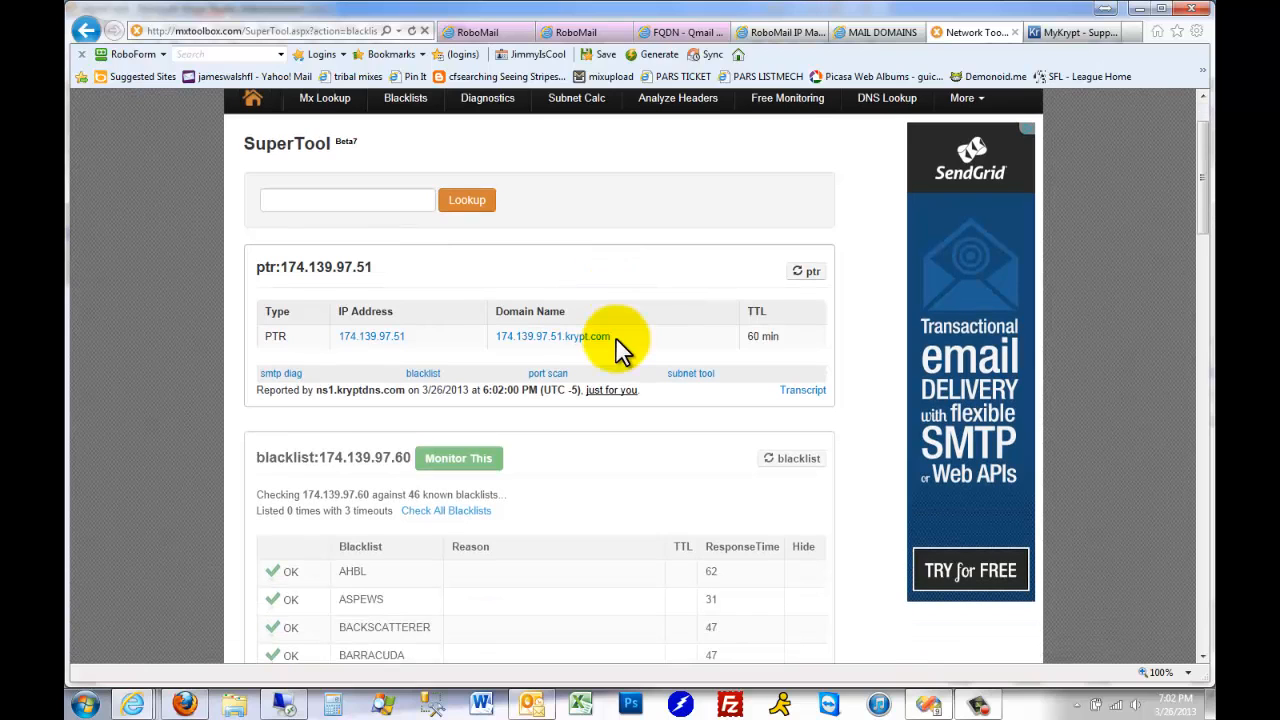
scroll(620, 348, down, 1)
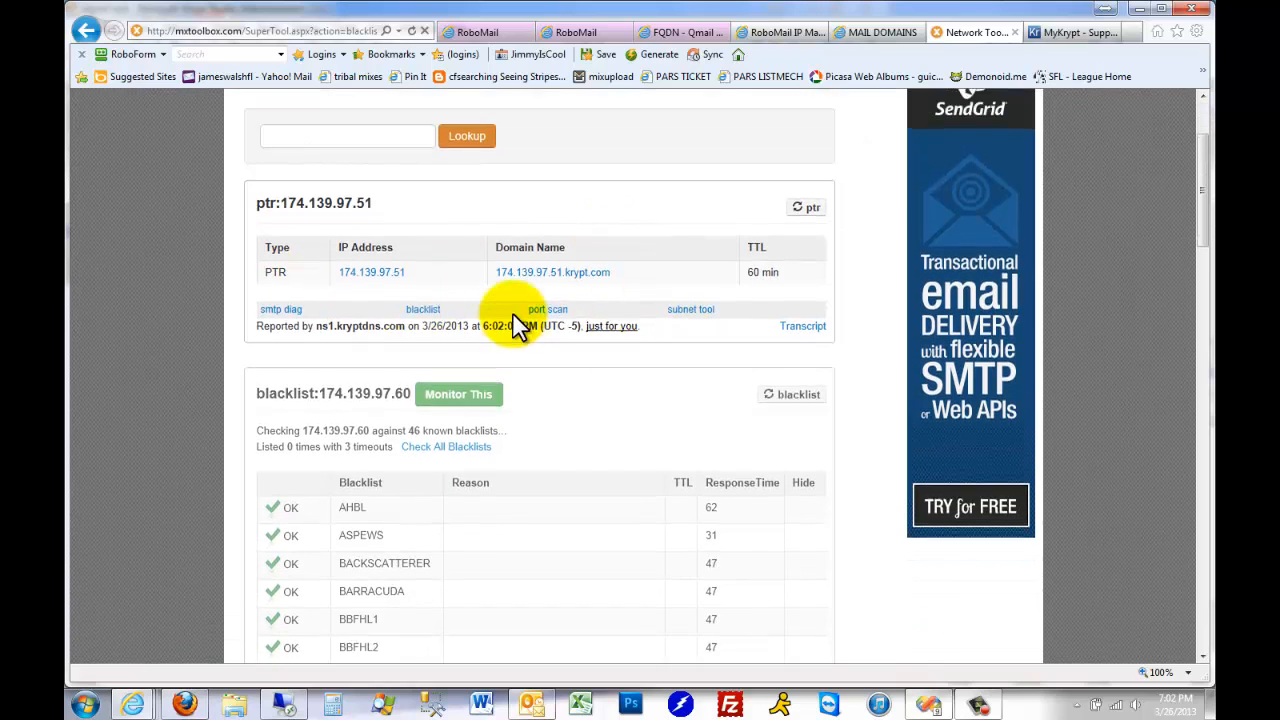
scroll(512, 318, up, 2)
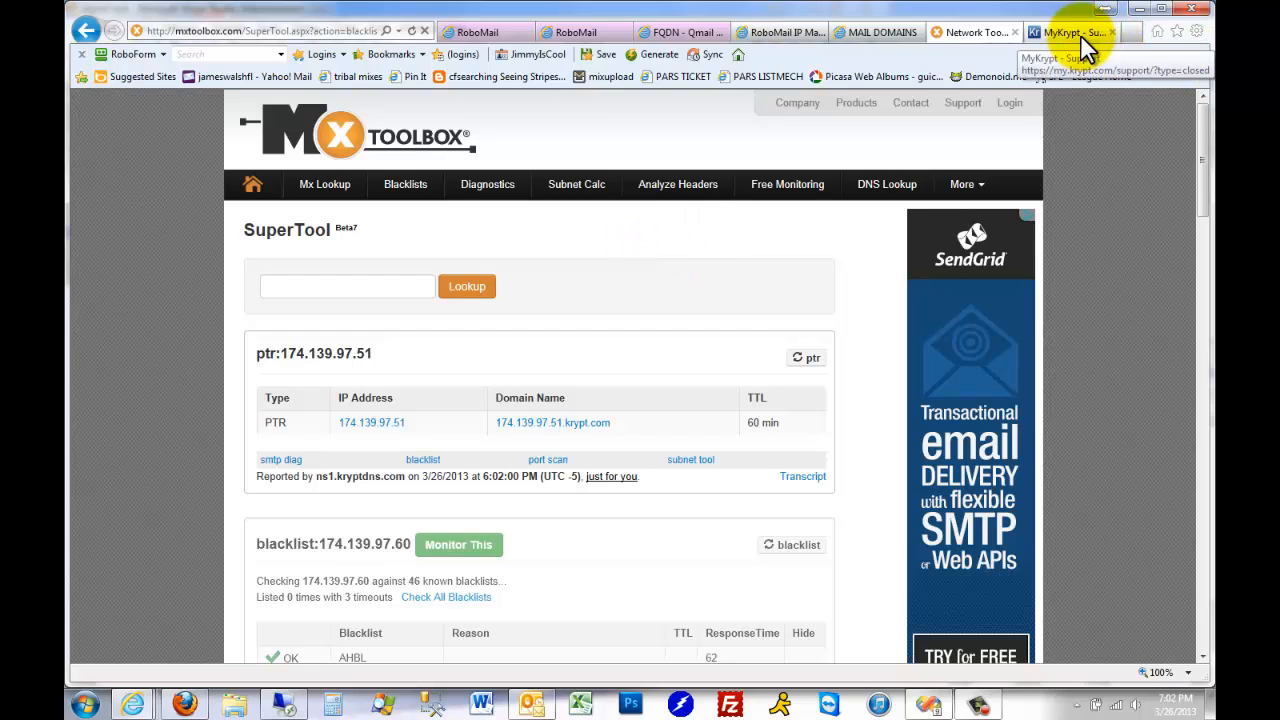
click(784, 34)
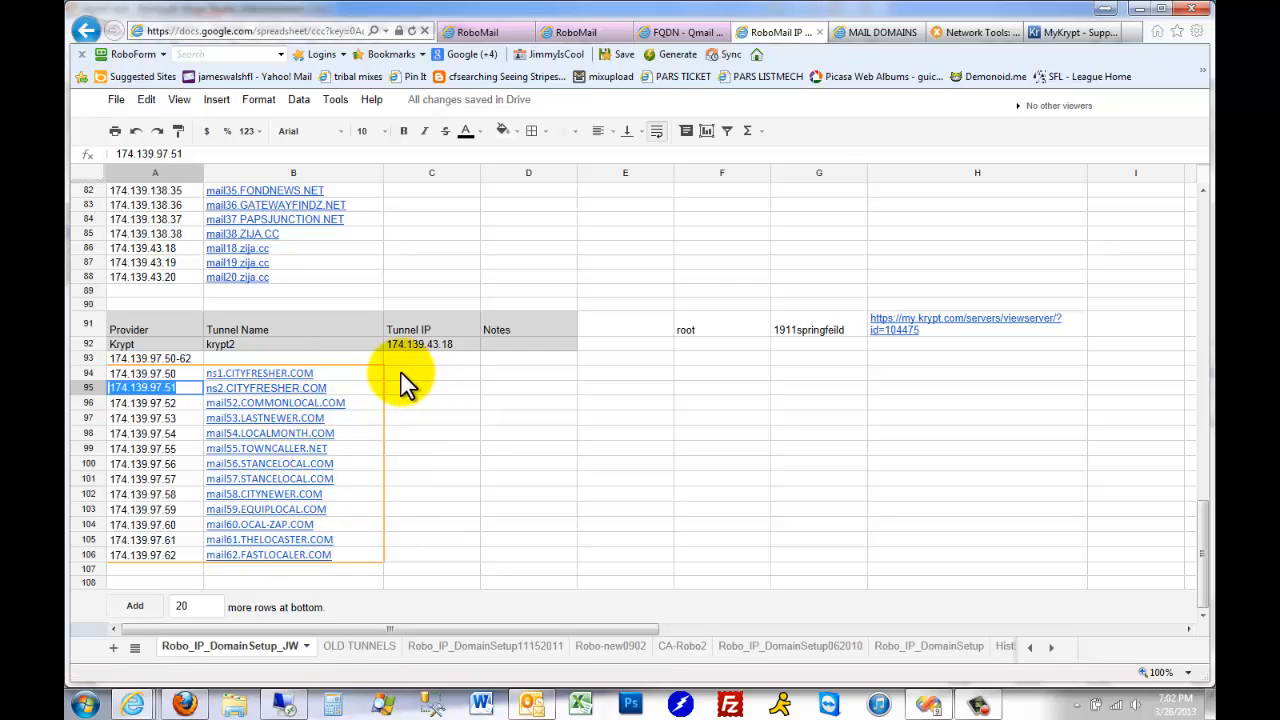
drag(336, 378, 343, 384)
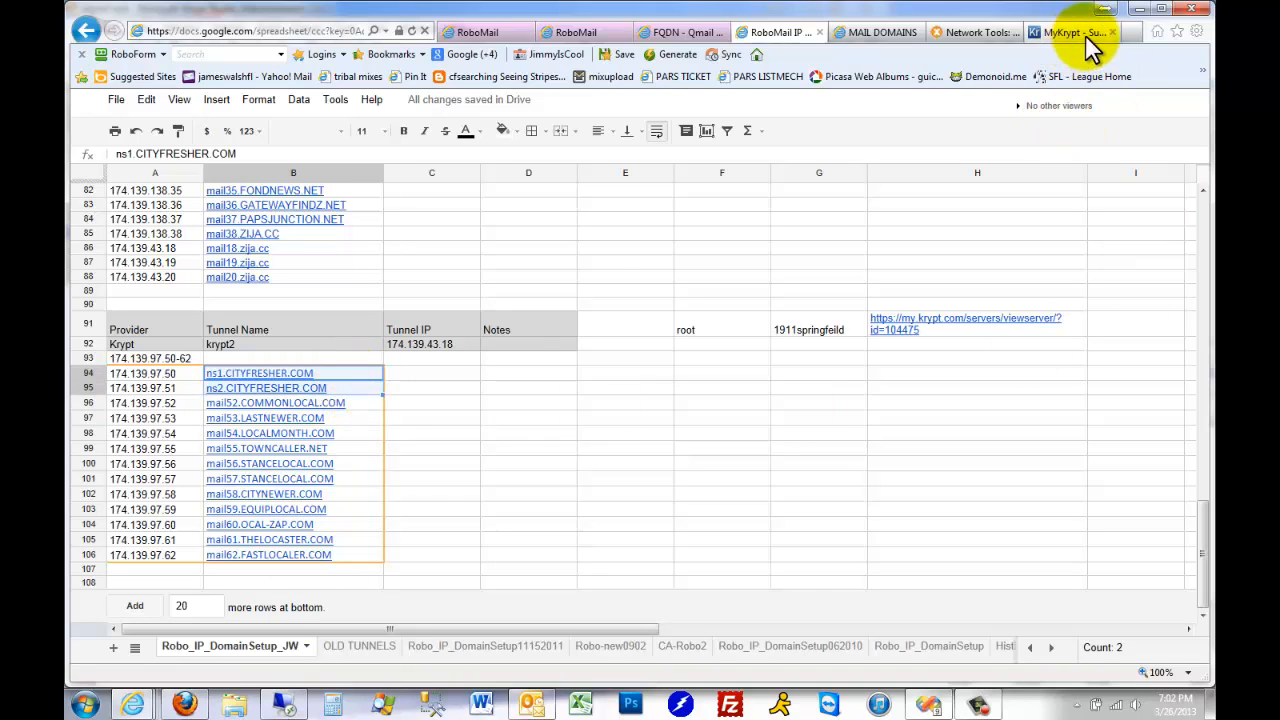
Open the Moniker domain registrar site in a new browser tab
click(1139, 30)
text(m)
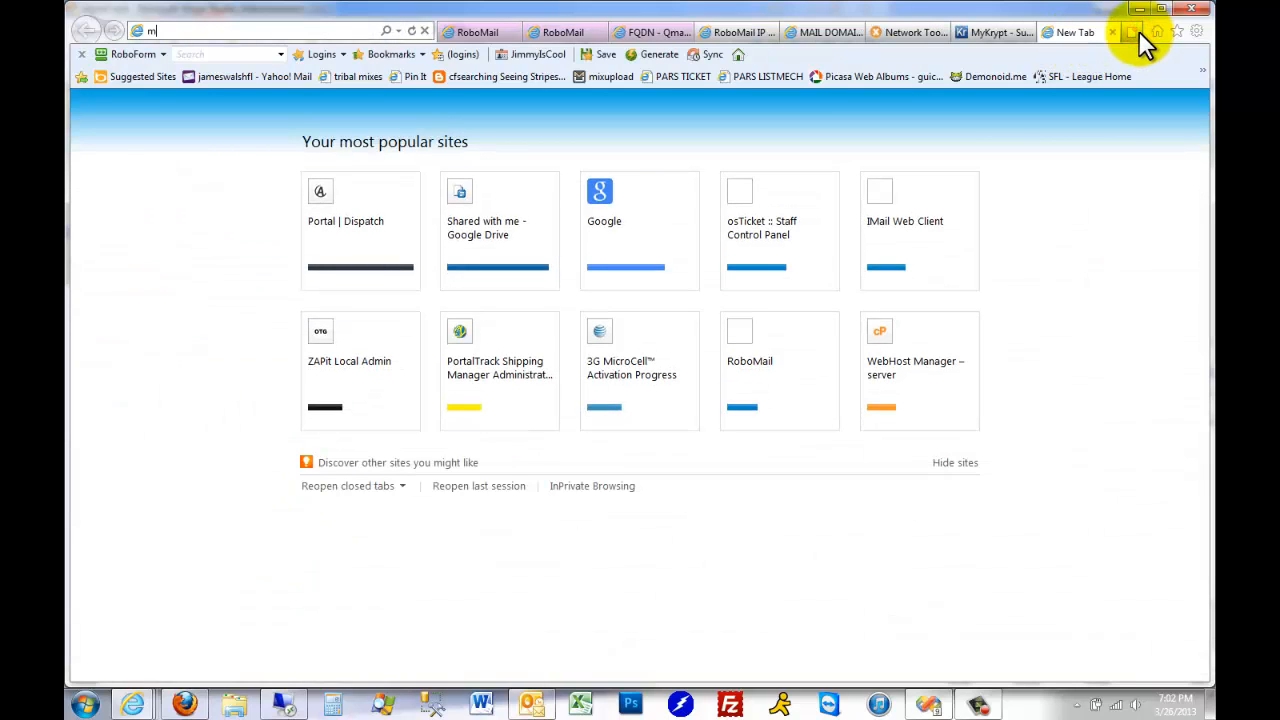
text(oniker.c)
key(Return)
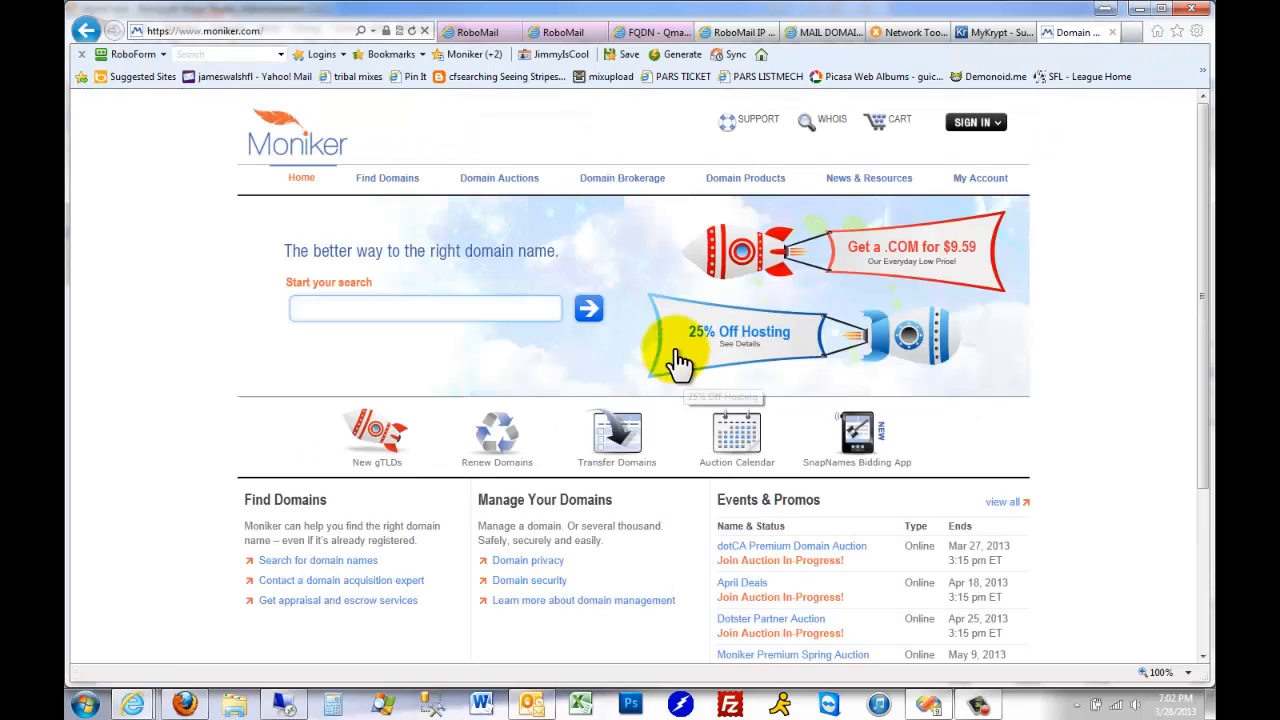
Sign in to Moniker by filling the username and password from the saved "Moniker - PARS" passcard
click(975, 122)
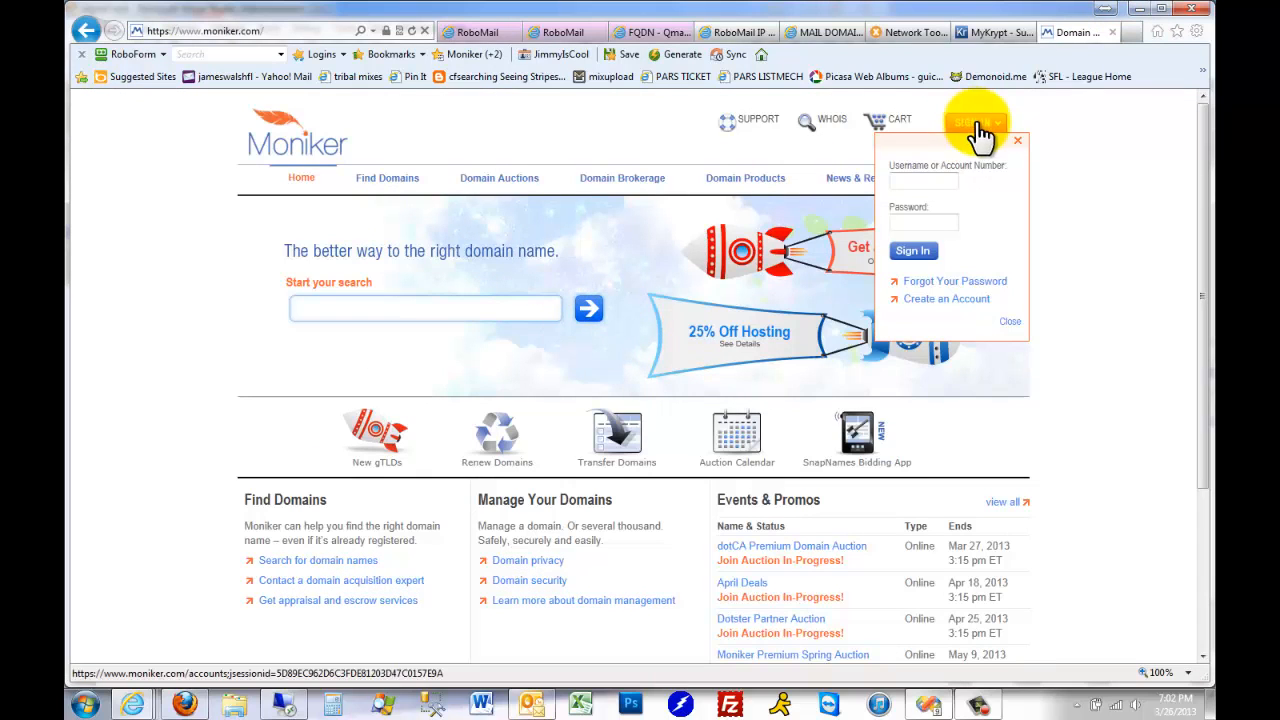
click(470, 54)
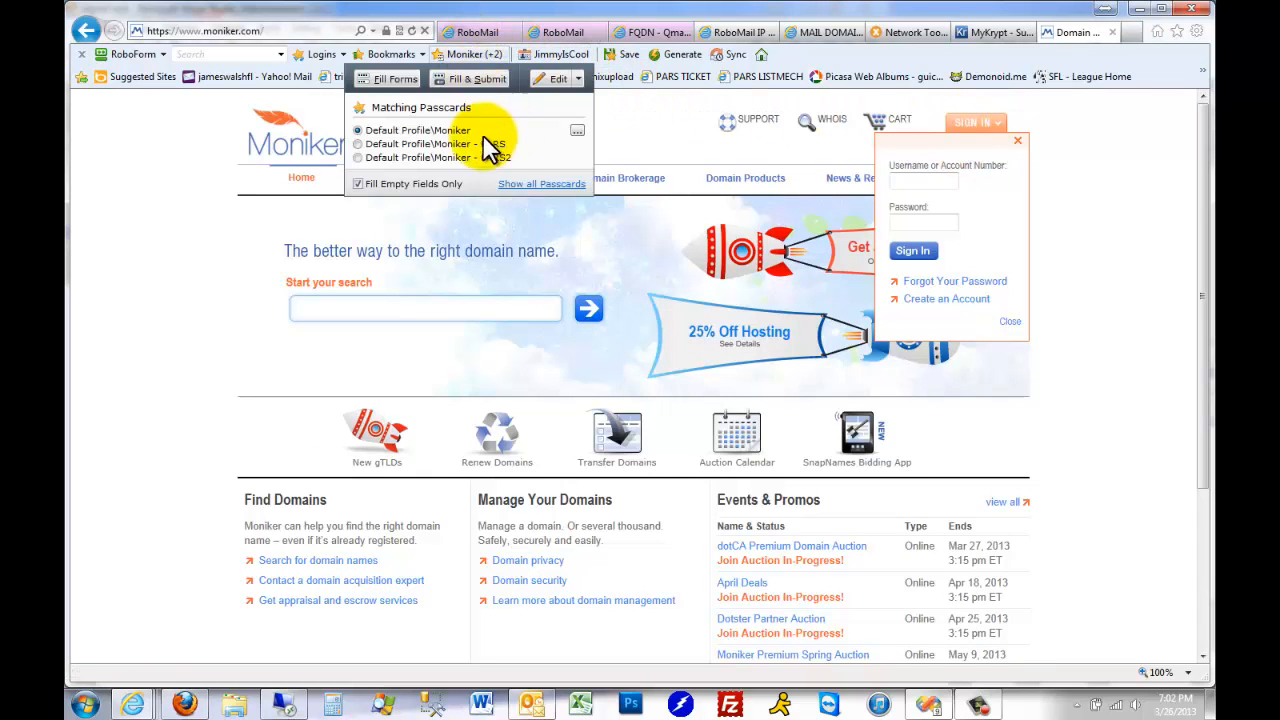
click(452, 145)
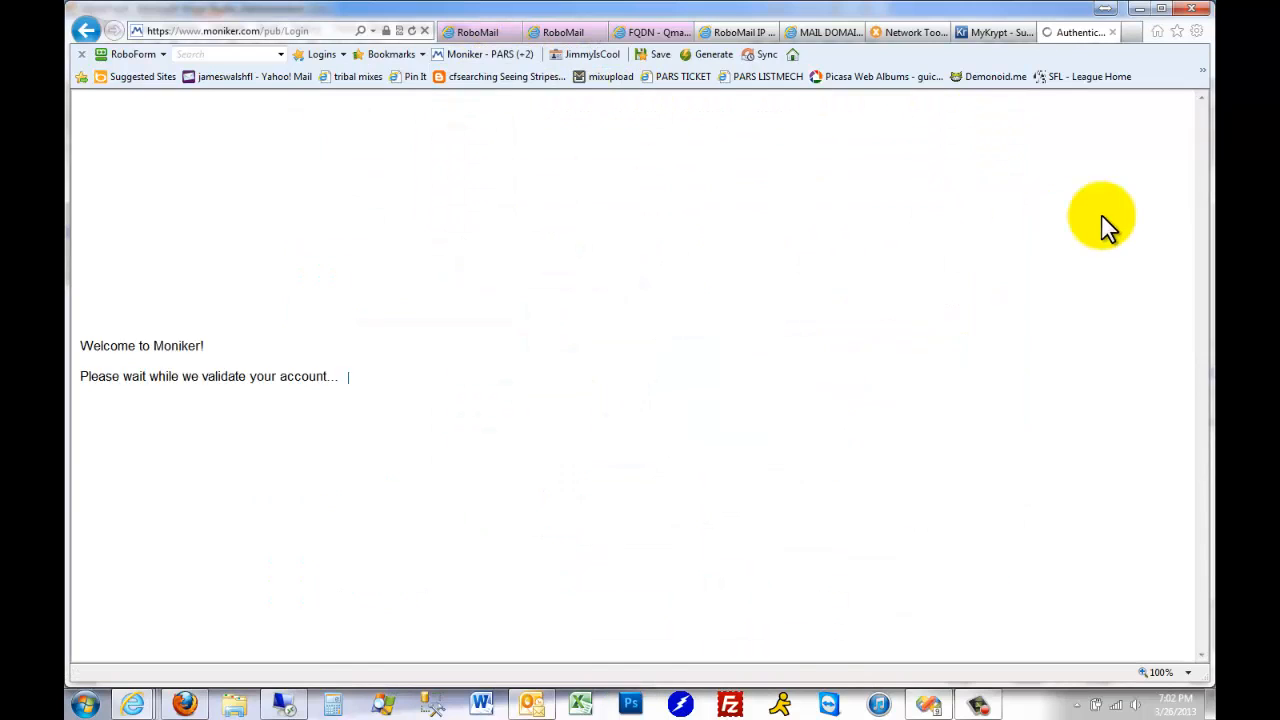
Open the list of domains in the Moniker account and look through it for CITYFRESHER.COM
click(310, 411)
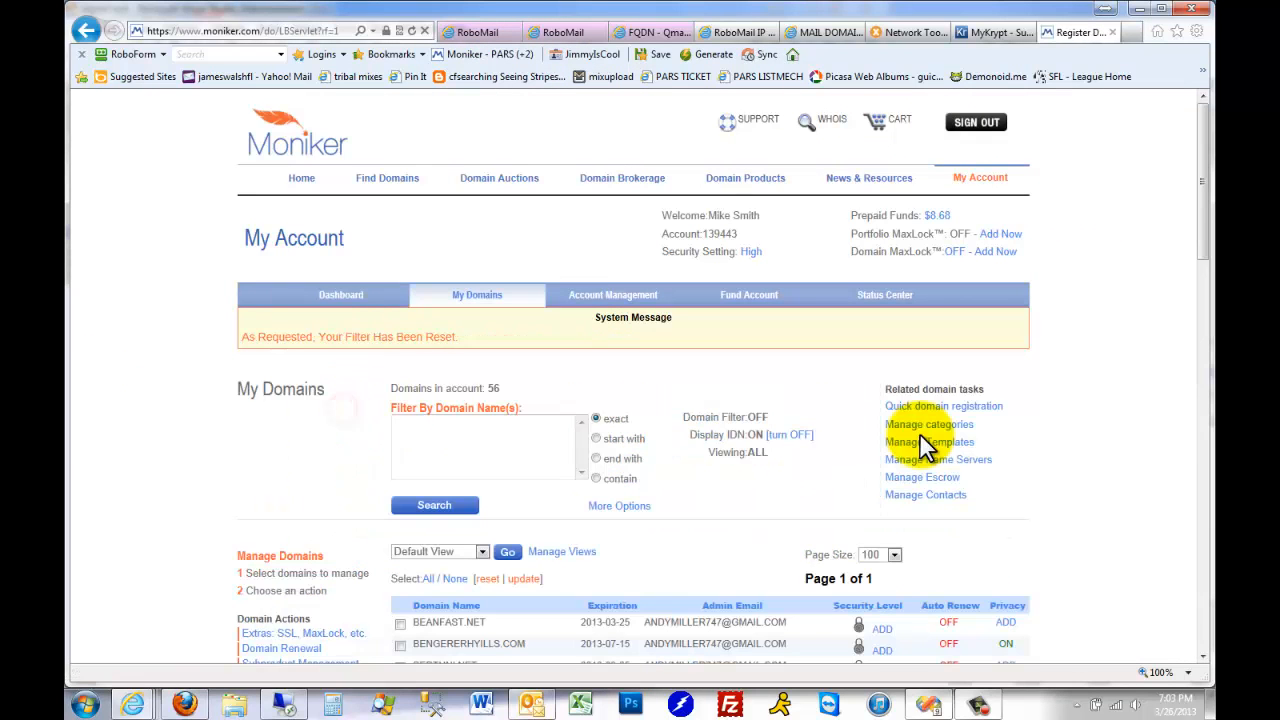
scroll(703, 462, down, 3)
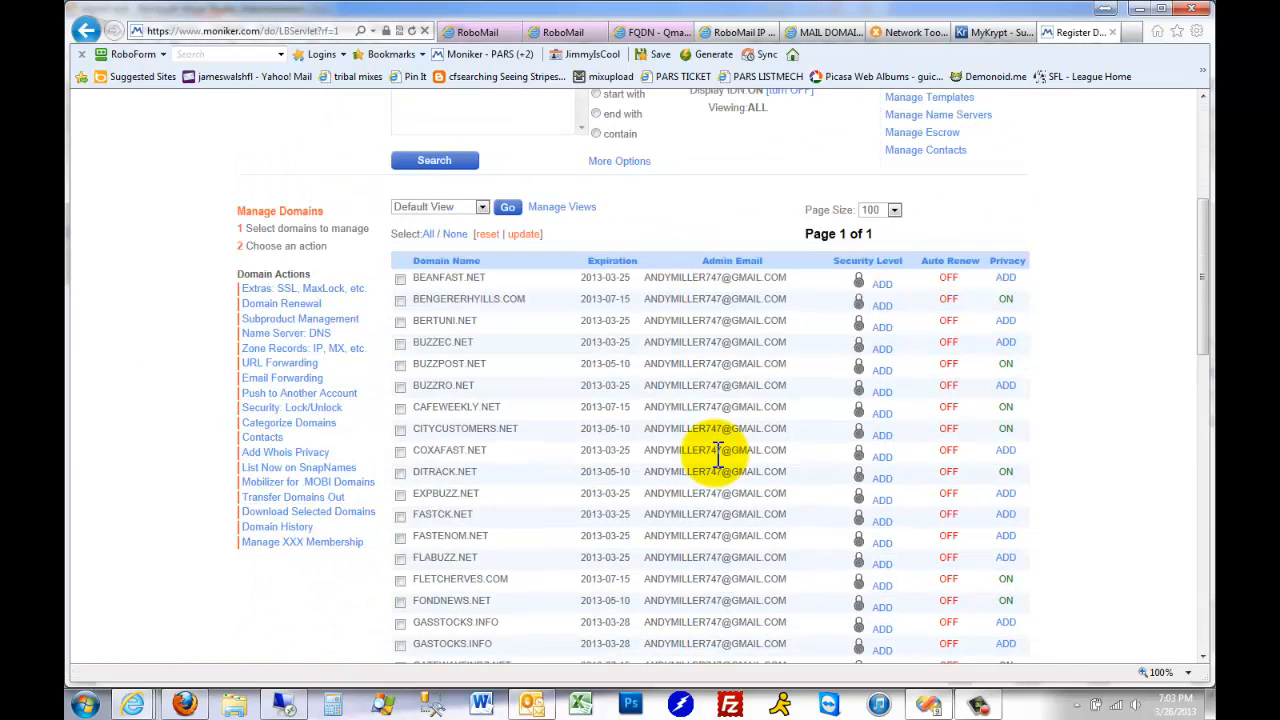
scroll(718, 452, up, 3)
Sign out of Moniker and sign back in, filling the username and password from the saved "Moniker - PARS2" passcard
click(986, 140)
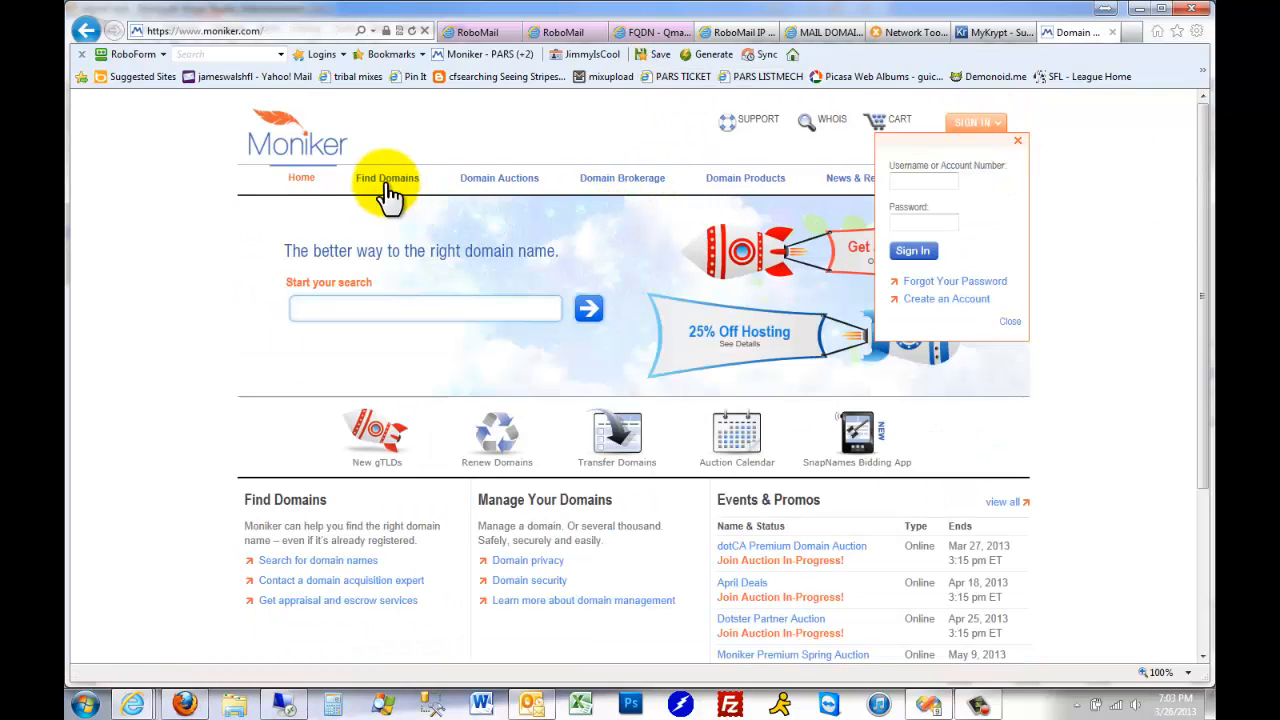
click(483, 54)
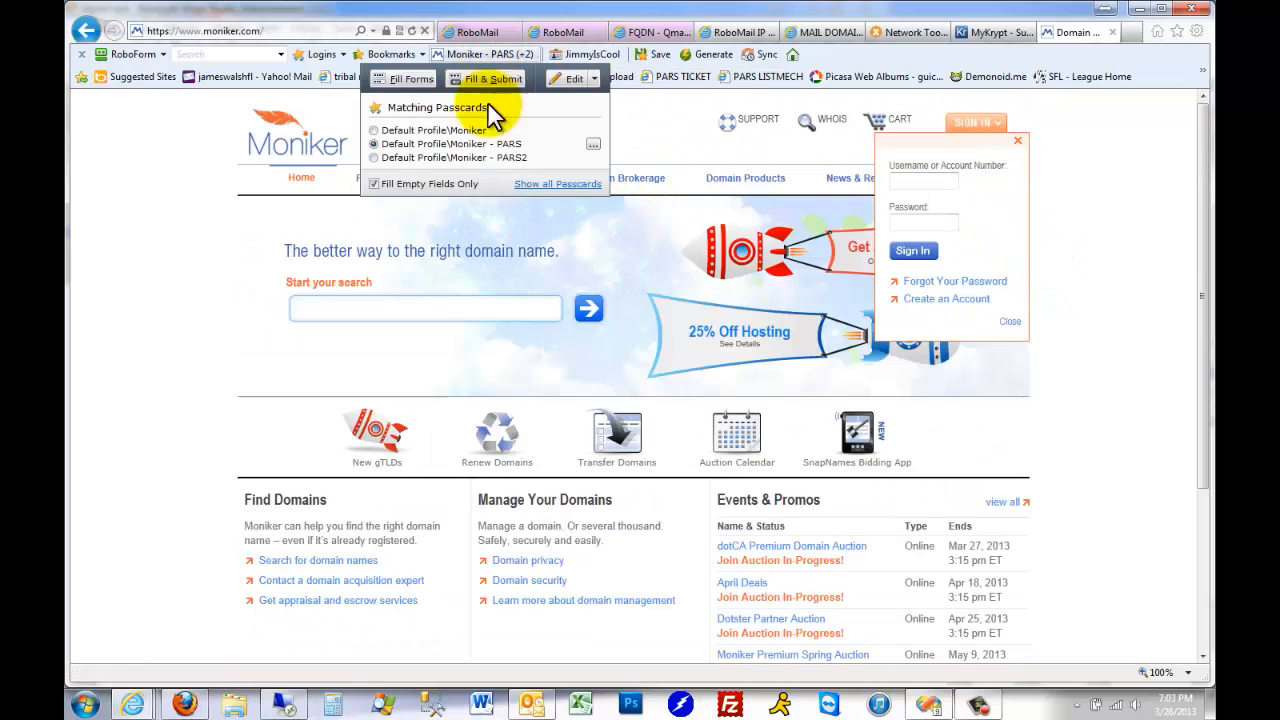
click(458, 158)
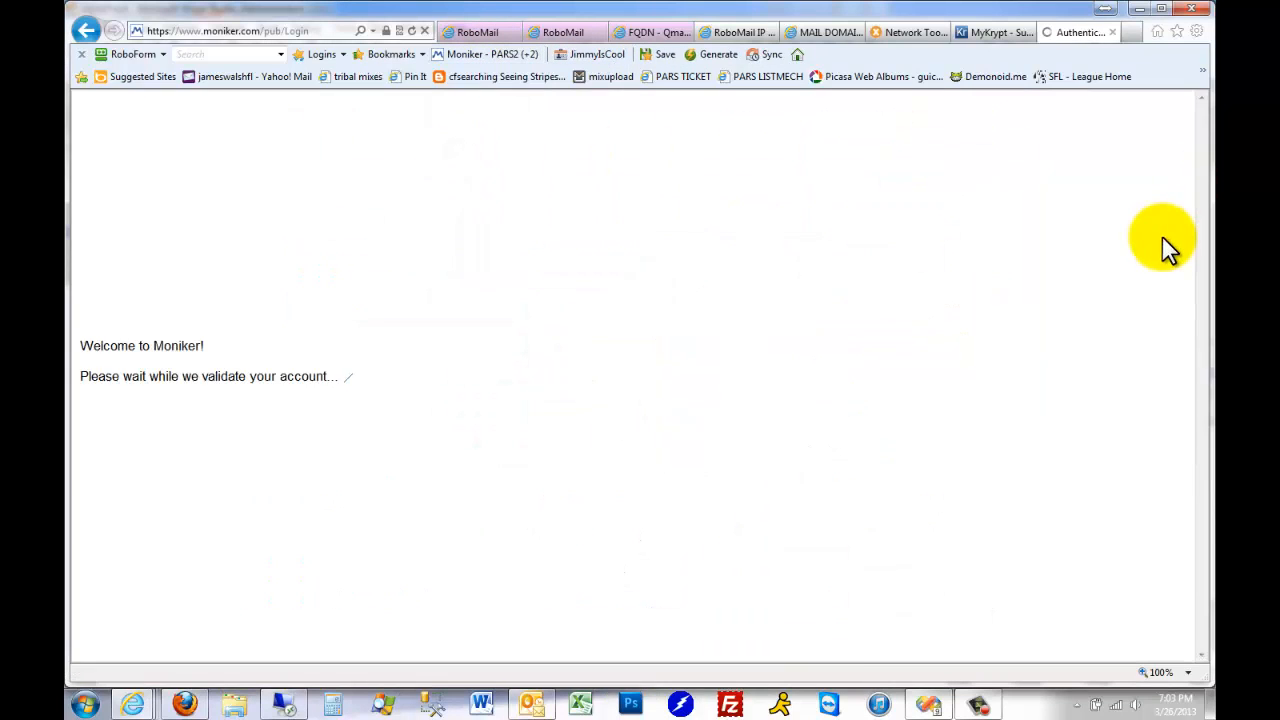
Open the list of domains registered in the second Moniker account and locate CITYFRESHER.COM
click(322, 360)
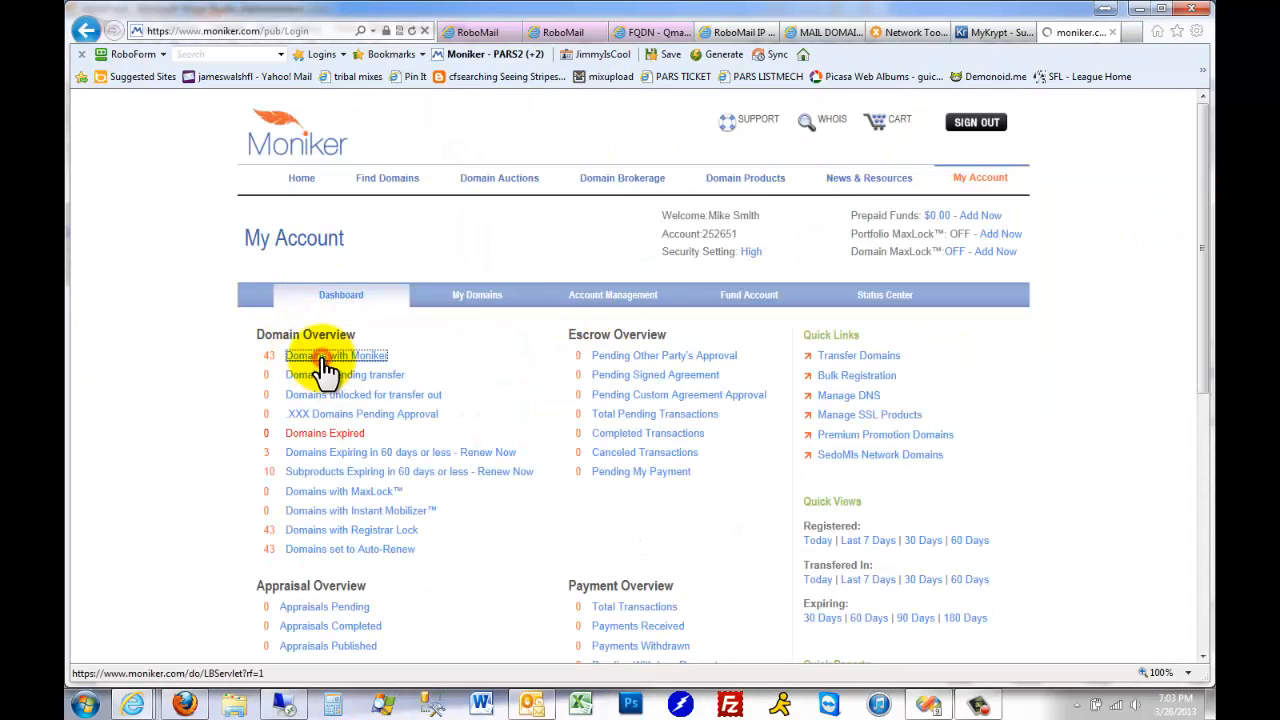
scroll(700, 370, down, 3)
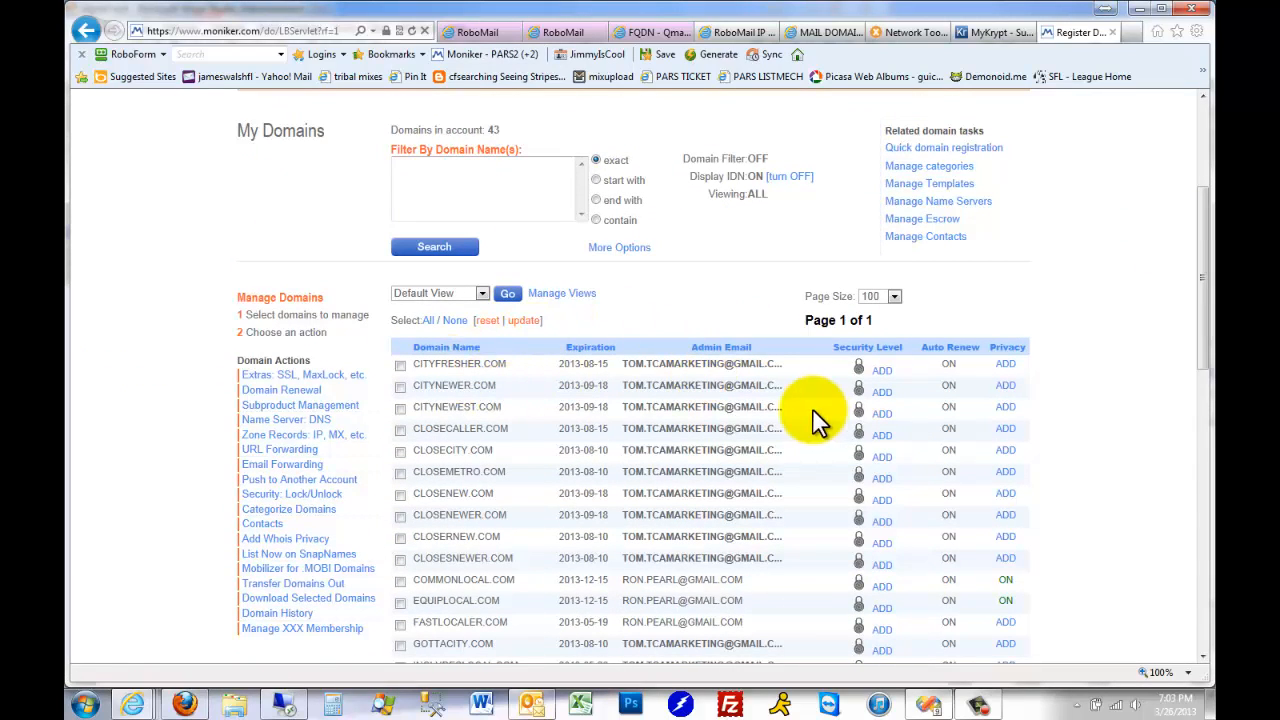
scroll(510, 385, down, 1)
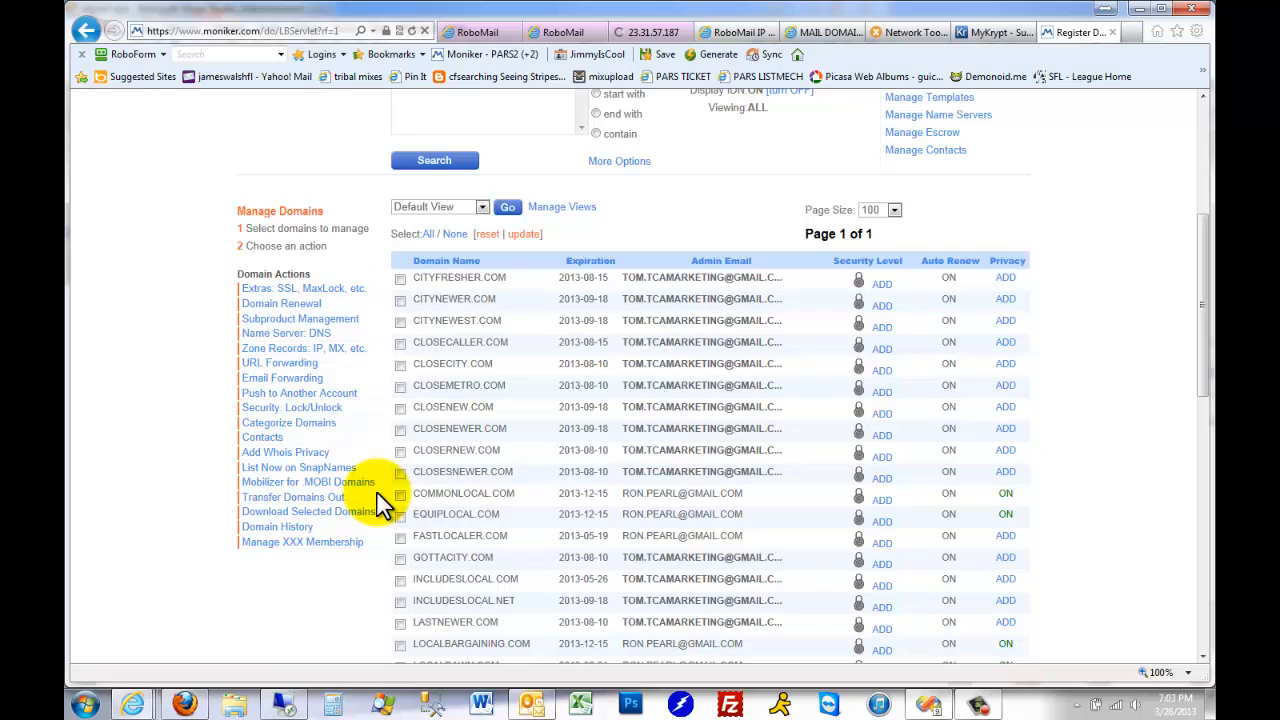
Select the CITYFRESHER.COM domain and open its name server DNS management
click(302, 333)
scroll(640, 405, down, 3)
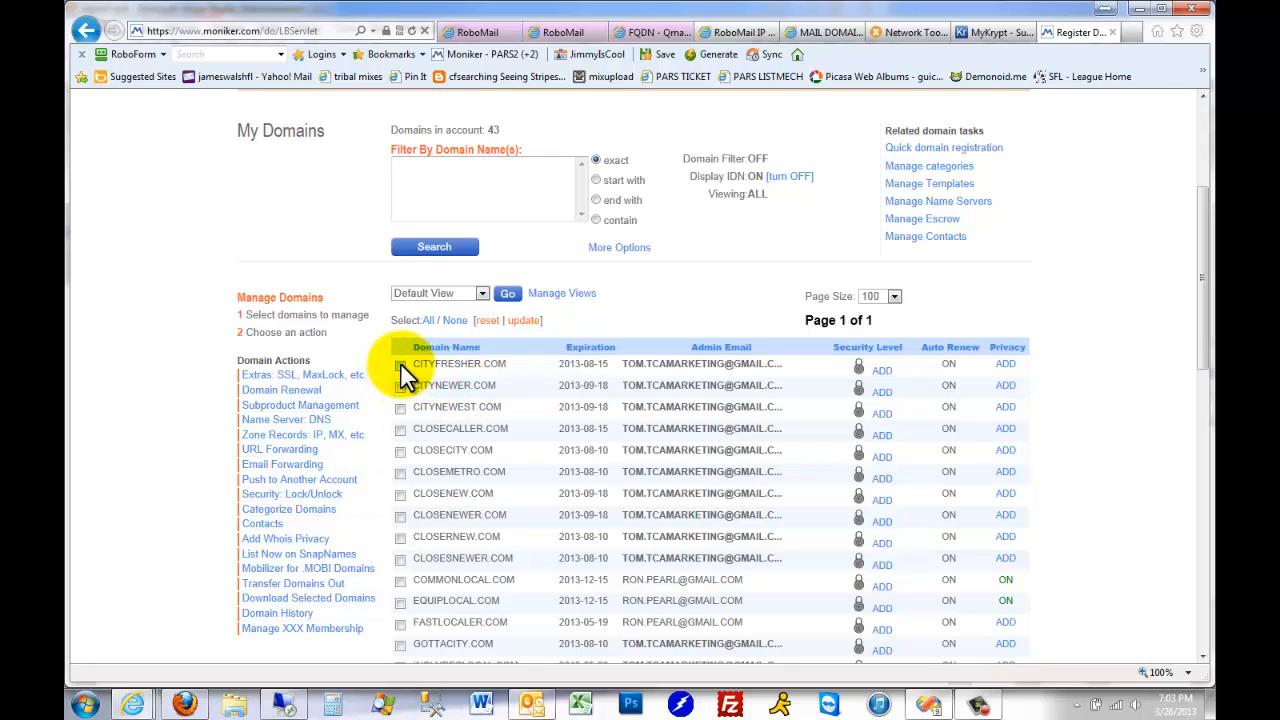
click(321, 419)
scroll(700, 451, down, 3)
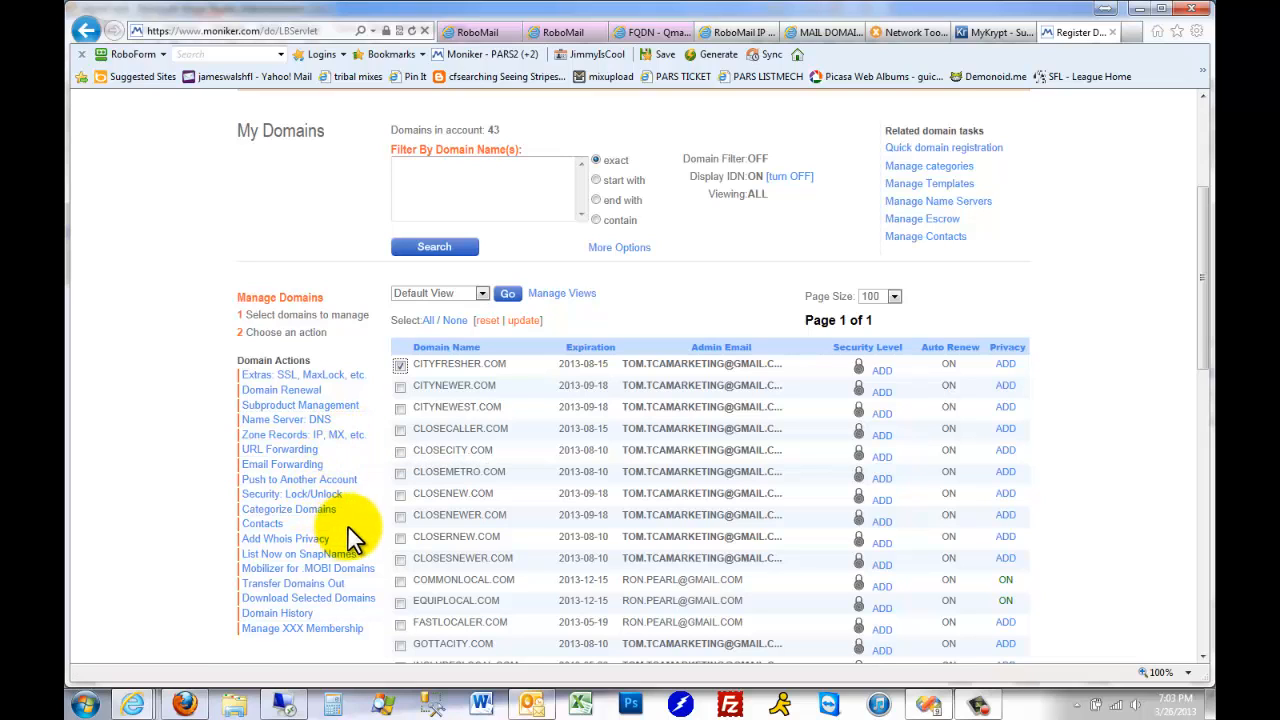
click(305, 421)
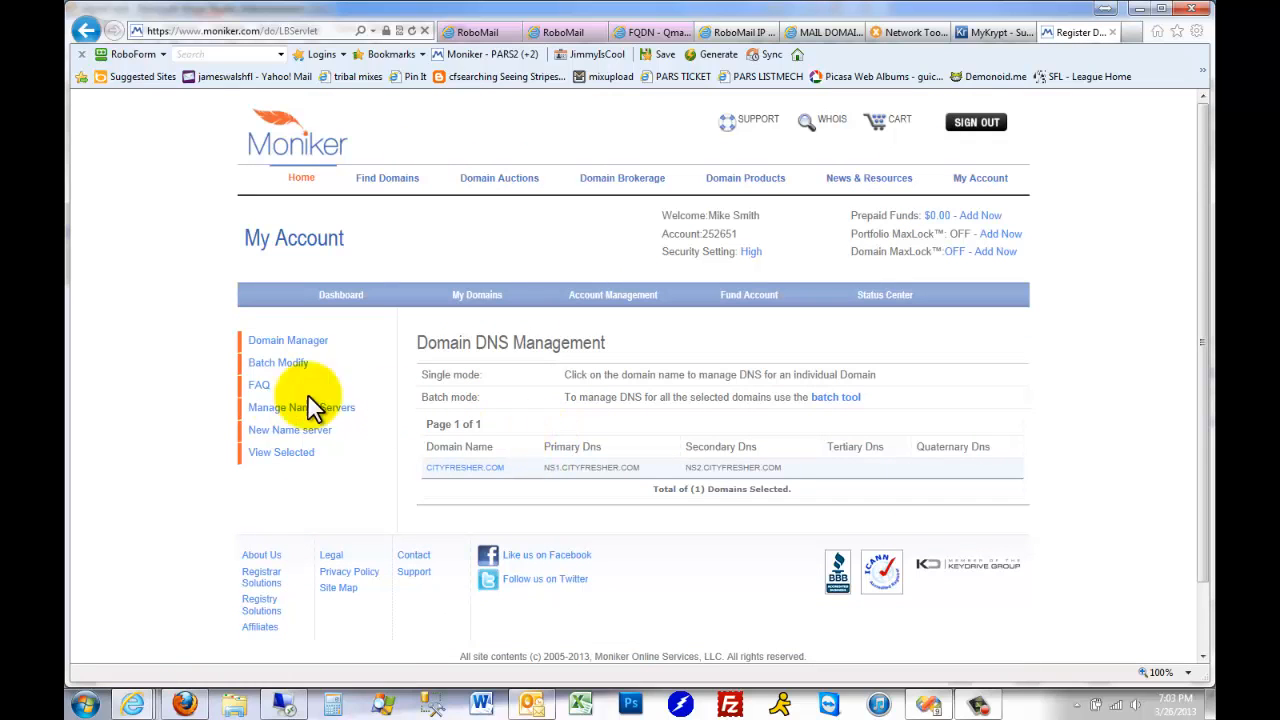
Open the Manage Name Servers list and examine the NS1 host entries and their IP addresses, starting with NS1.CITYFRESHER.COM
click(307, 407)
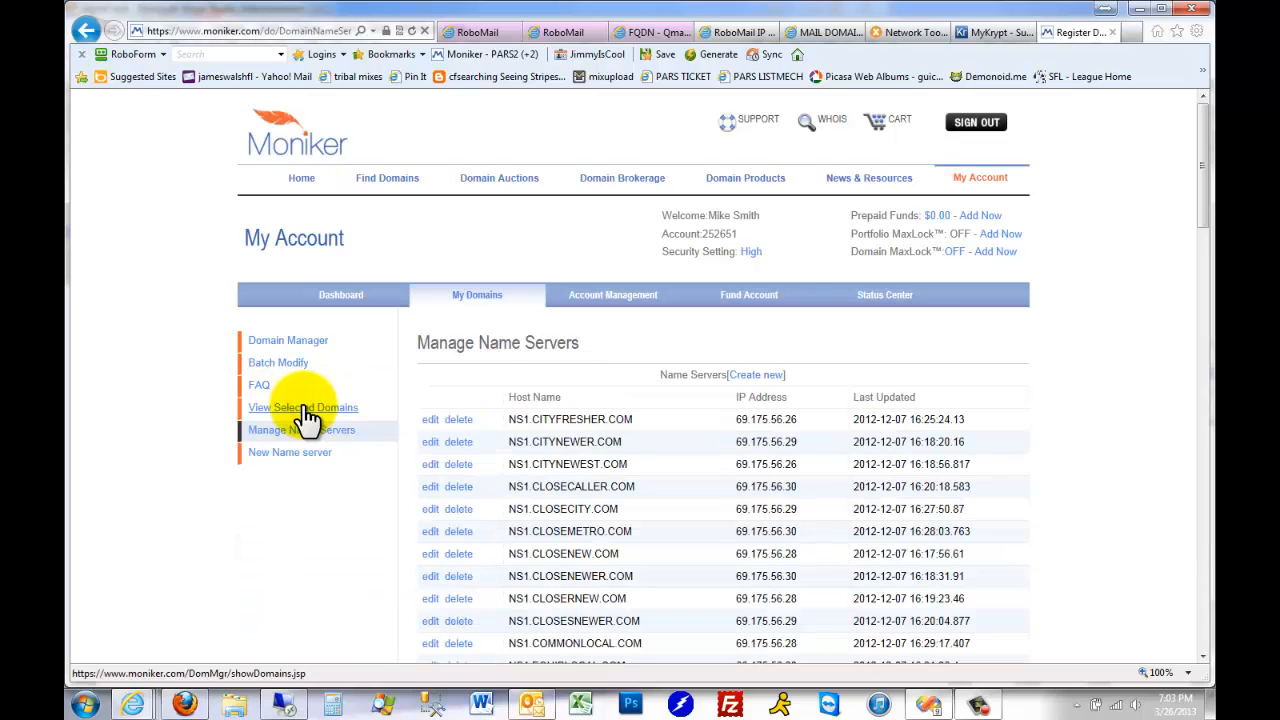
scroll(760, 428, down, 3)
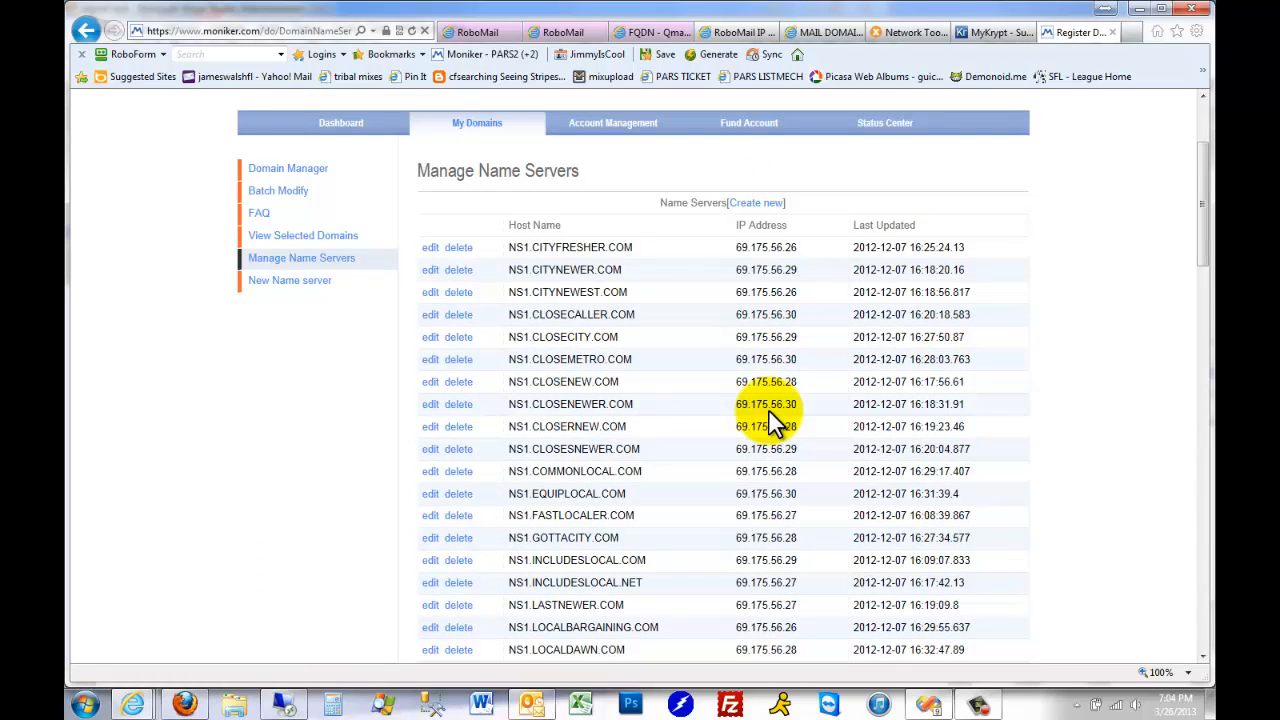
triple_click(665, 248)
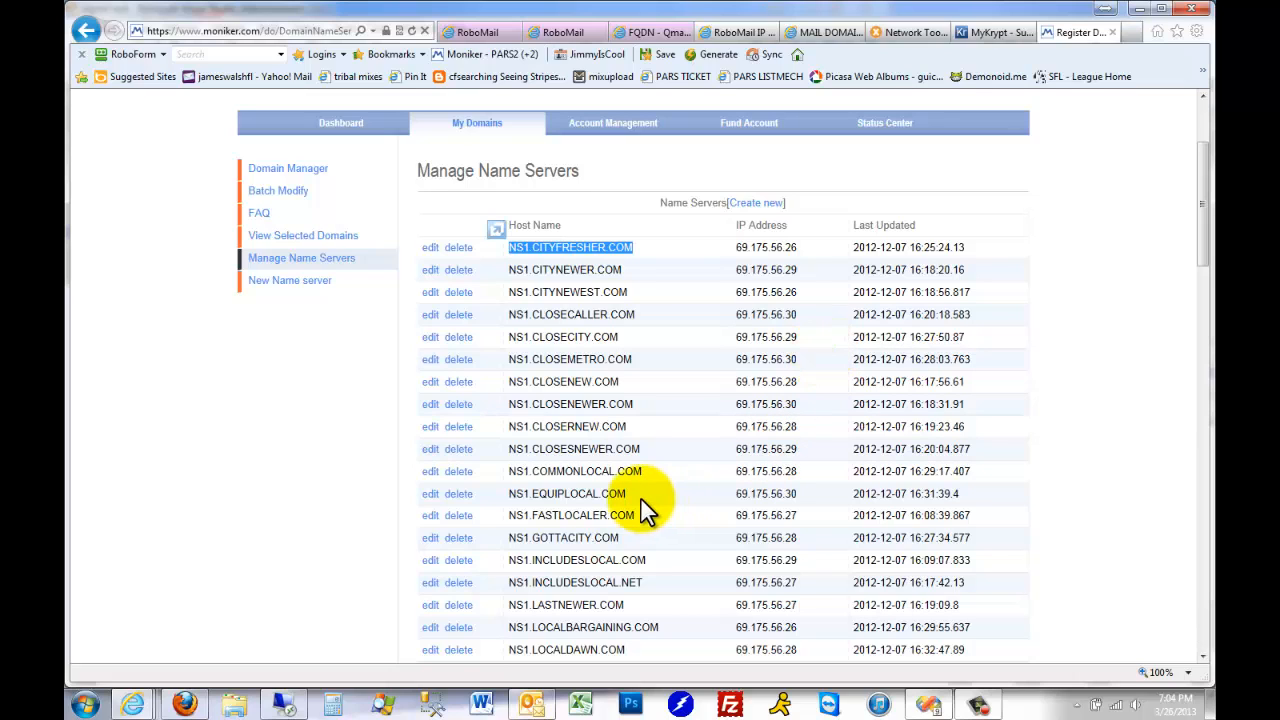
drag(630, 494, 509, 493)
scroll(880, 450, down, 5)
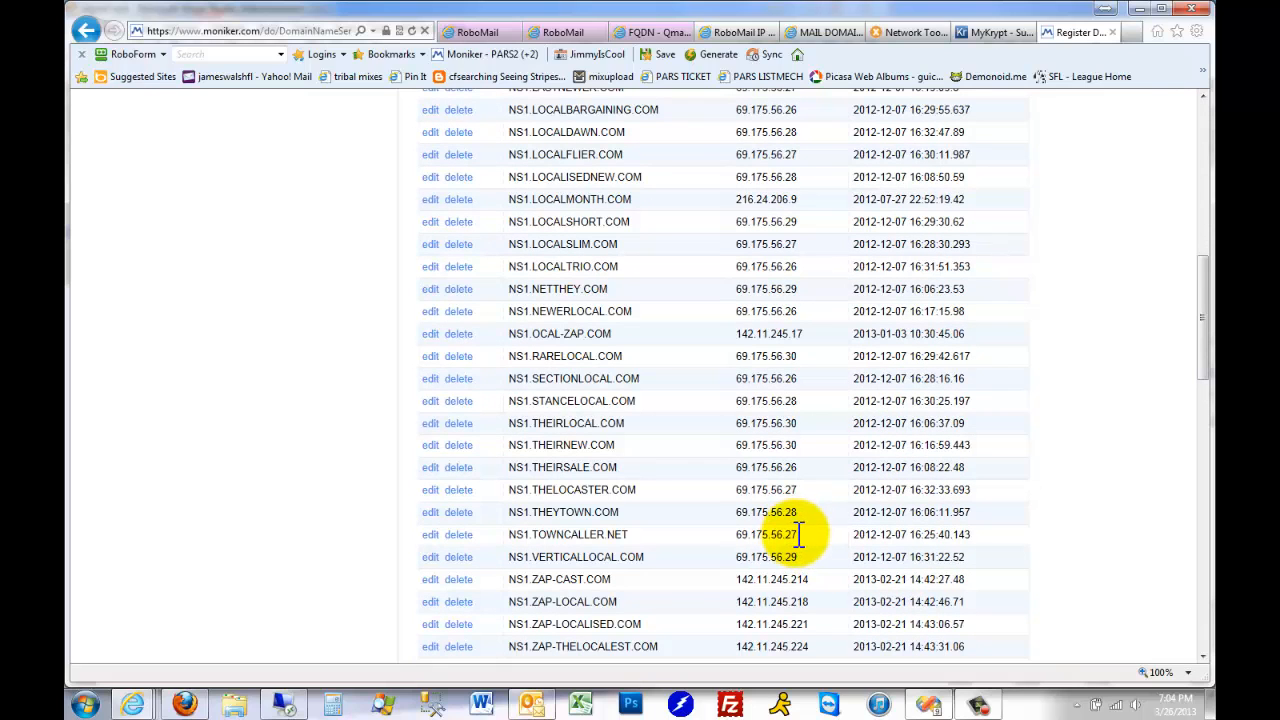
Keep the current Windows color scheme and try to look up the NS1.TOWNCALLER.NET IP address in the MxToolbox SuperTool
drag(799, 534, 733, 540)
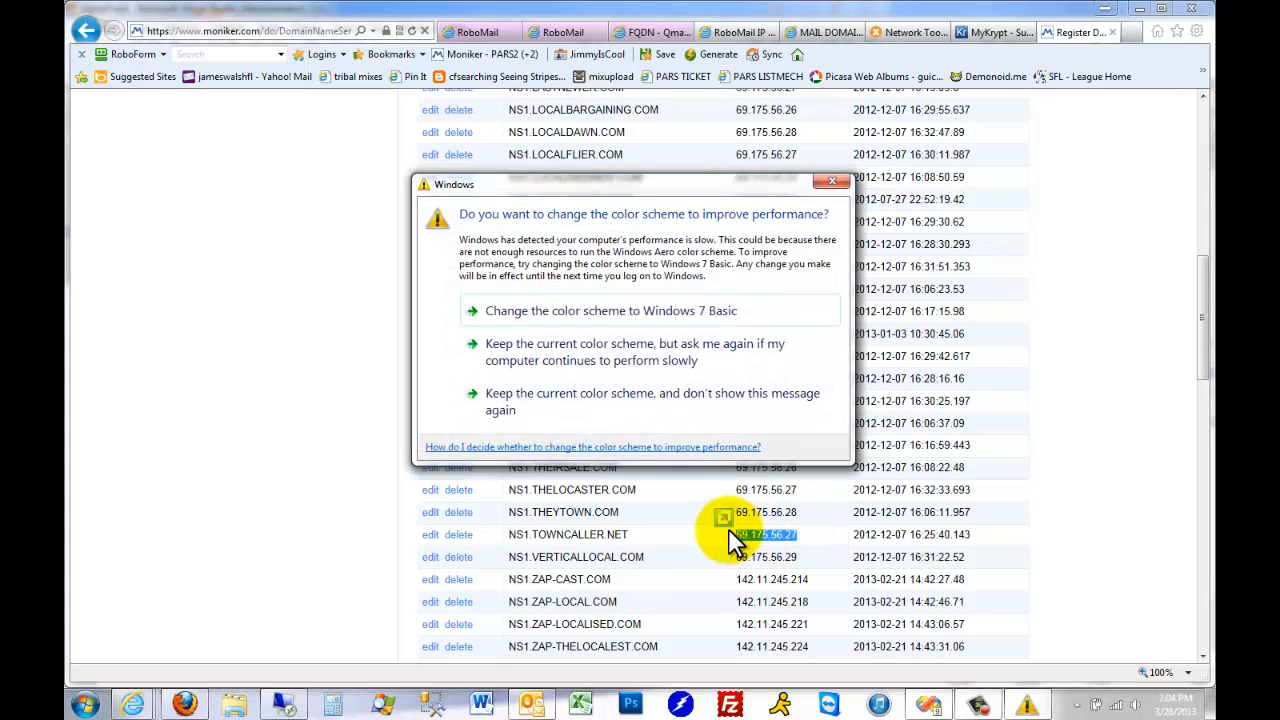
click(610, 345)
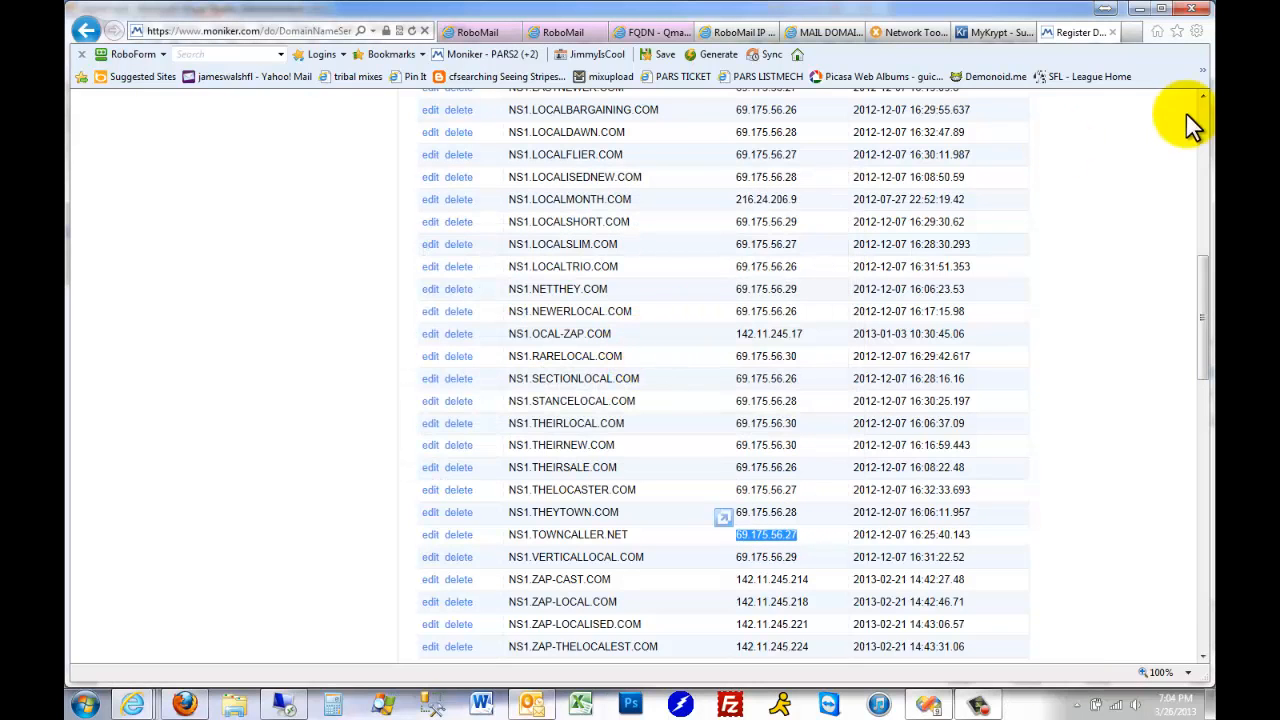
click(1131, 33)
click(838, 32)
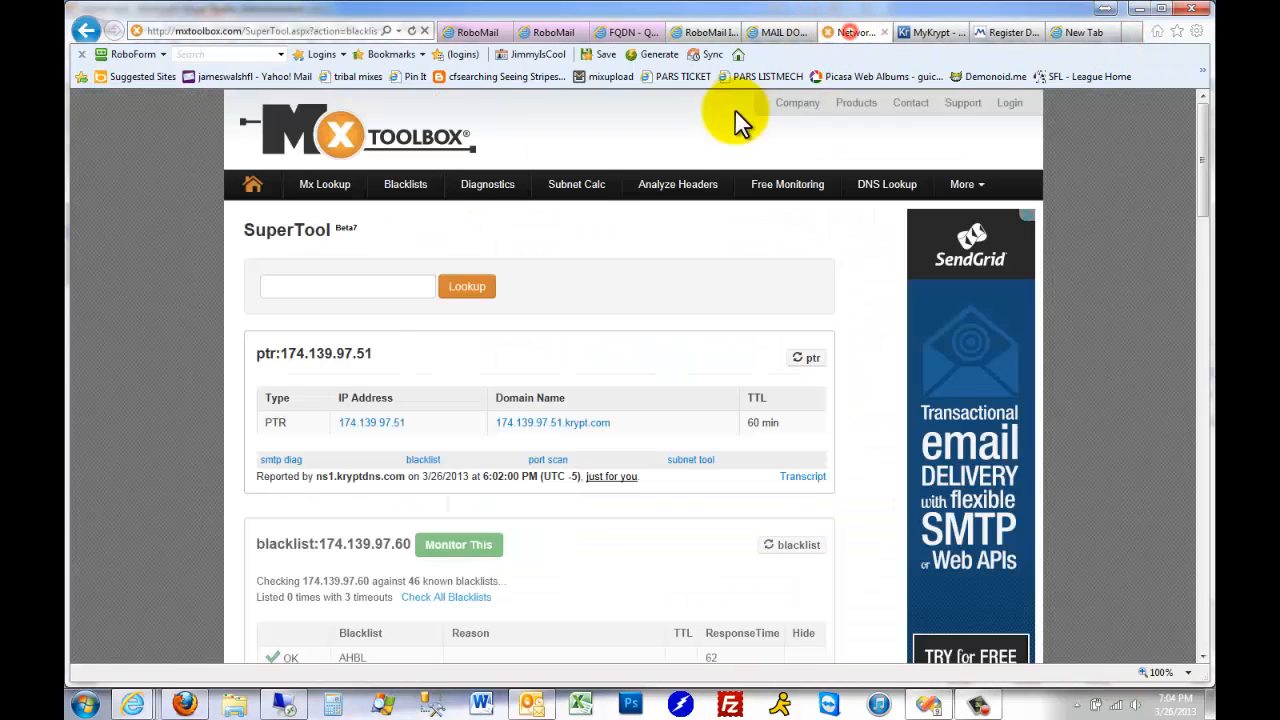
click(368, 291)
text([Window Title])
click(484, 295)
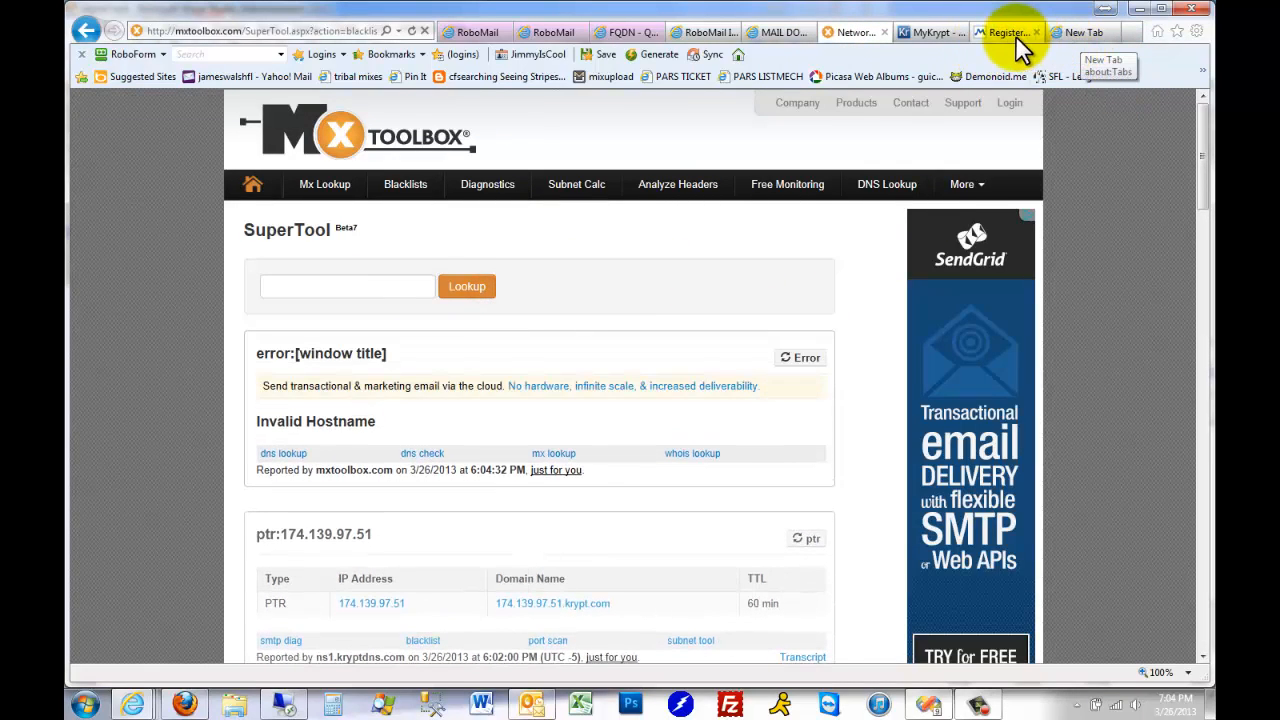
Copy 69.175.56.27 from the NS1.TOWNCALLER.NET row in Moniker, look it up in the MxToolbox SuperTool and review the PTR result
click(1015, 35)
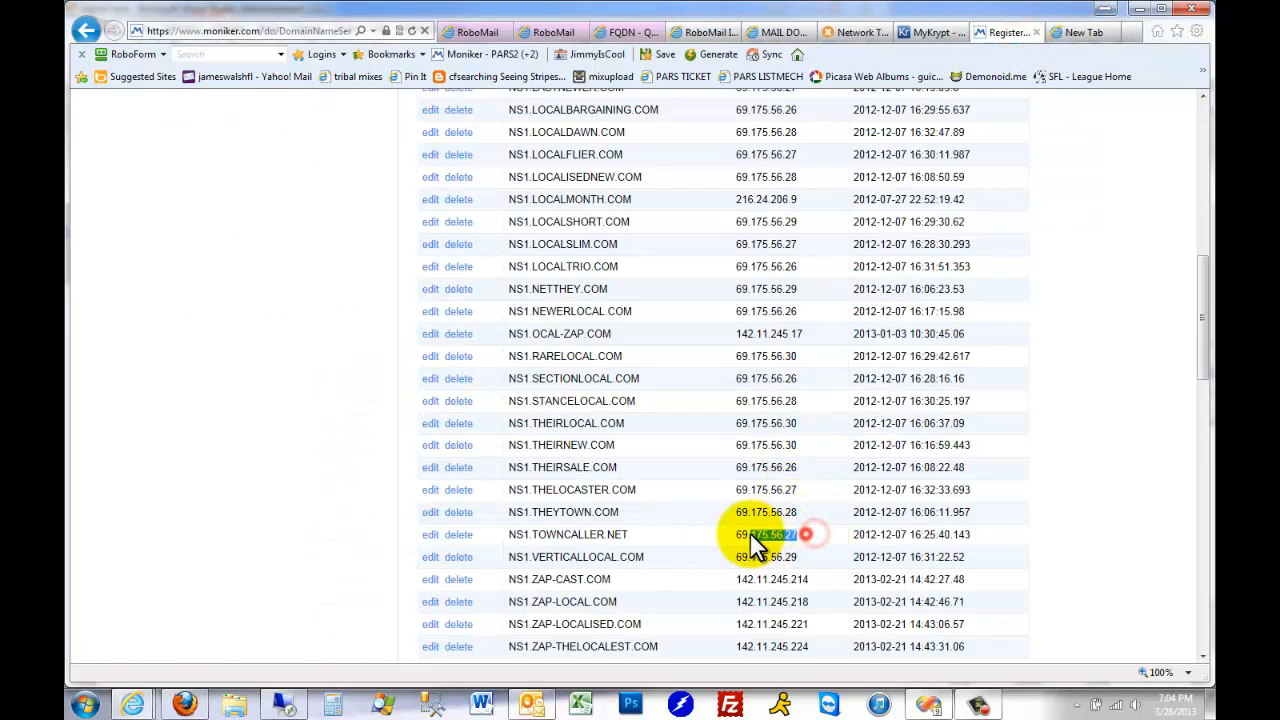
drag(750, 532, 741, 532)
key(ctrl+c)
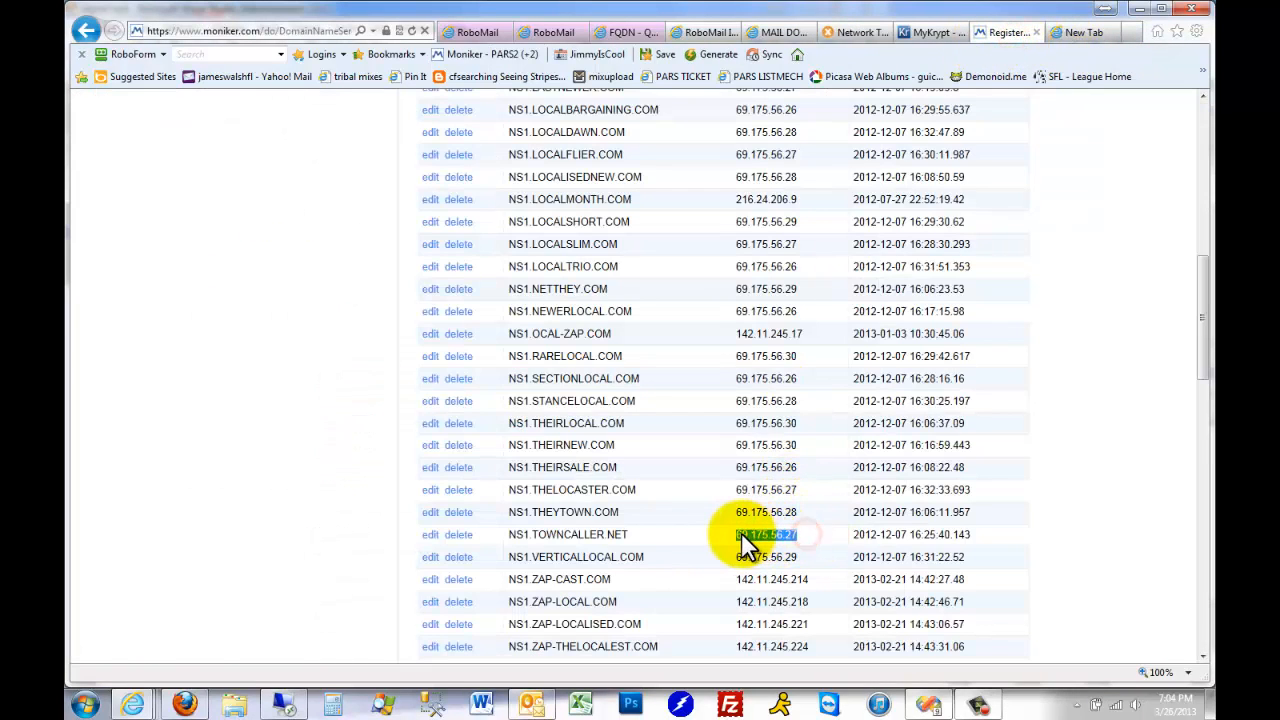
click(849, 30)
click(351, 284)
key(ctrl+v)
click(456, 285)
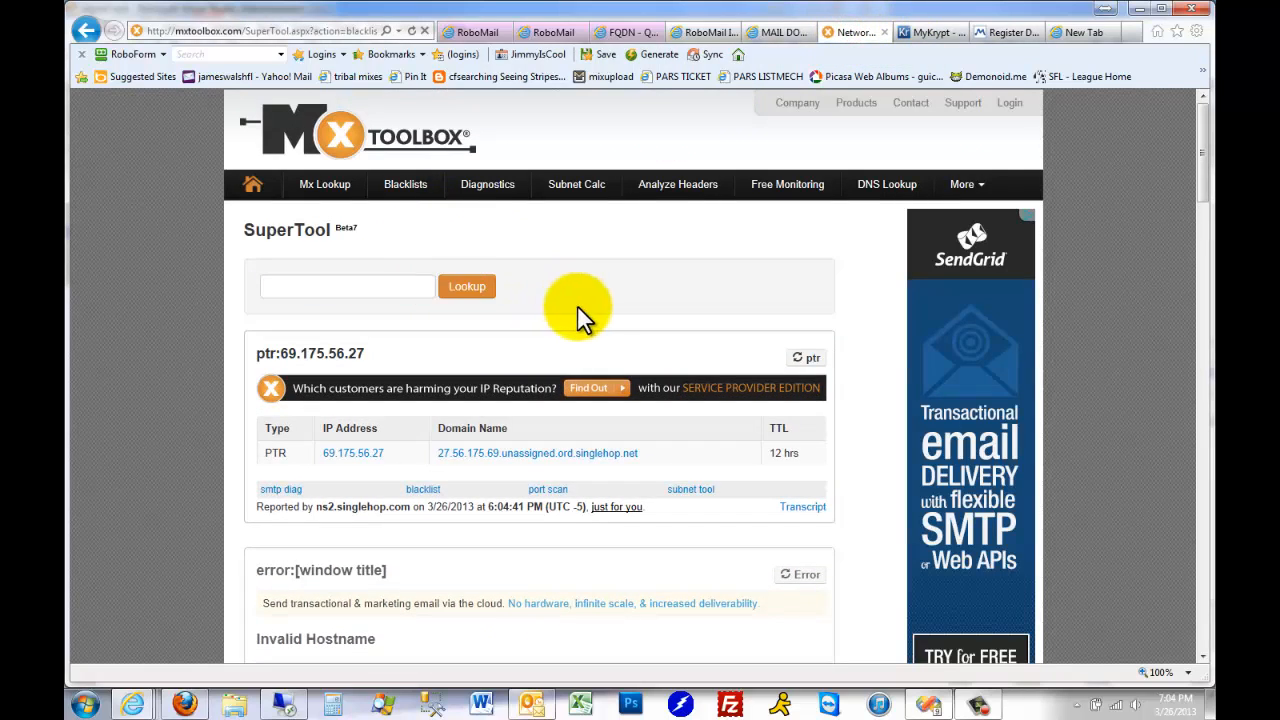
scroll(662, 318, down, 3)
scroll(662, 318, up, 2)
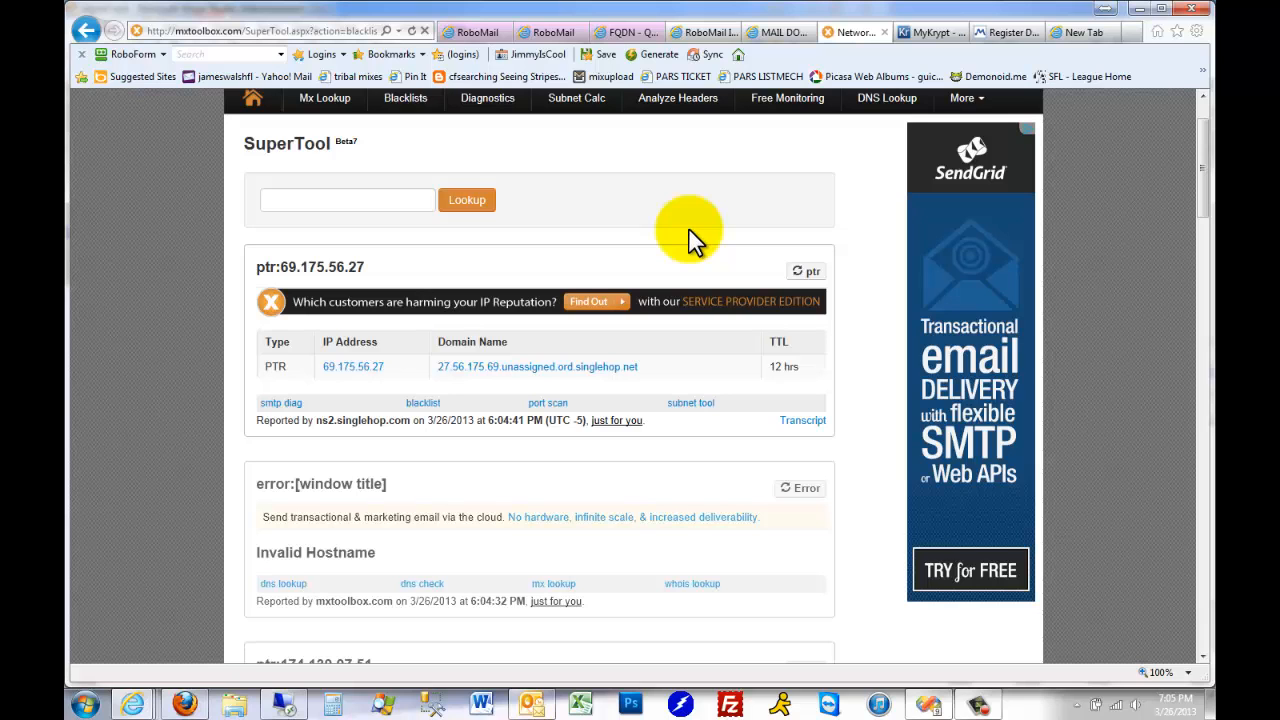
scroll(689, 229, down, 5)
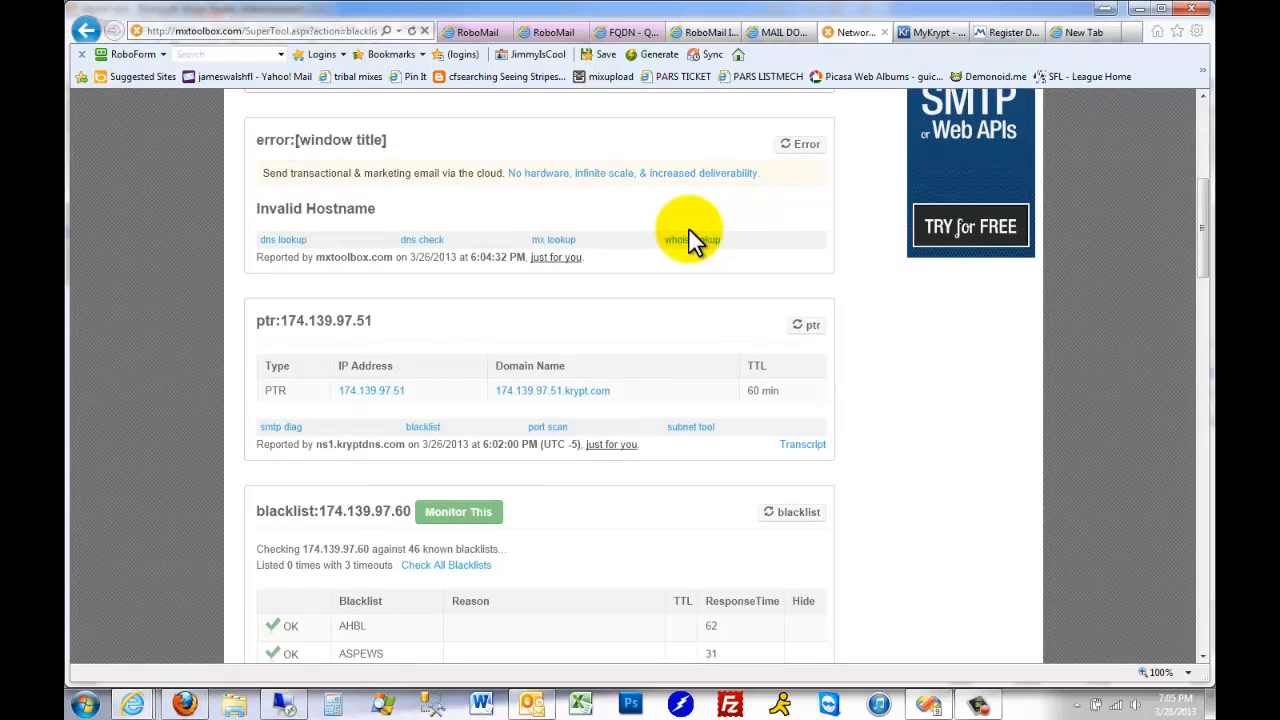
scroll(686, 243, up, 10)
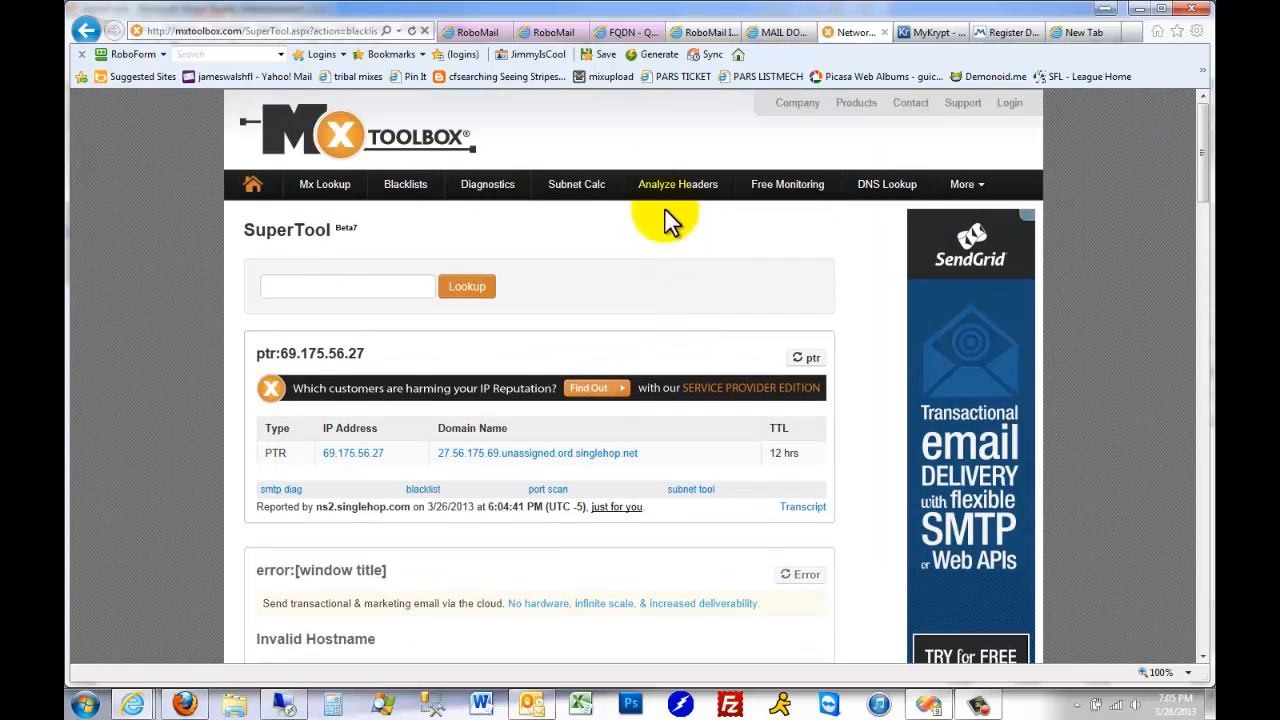
Close the blank browser tab and delete the NS1.CITYFRESHER.COM name server in Moniker
click(1068, 34)
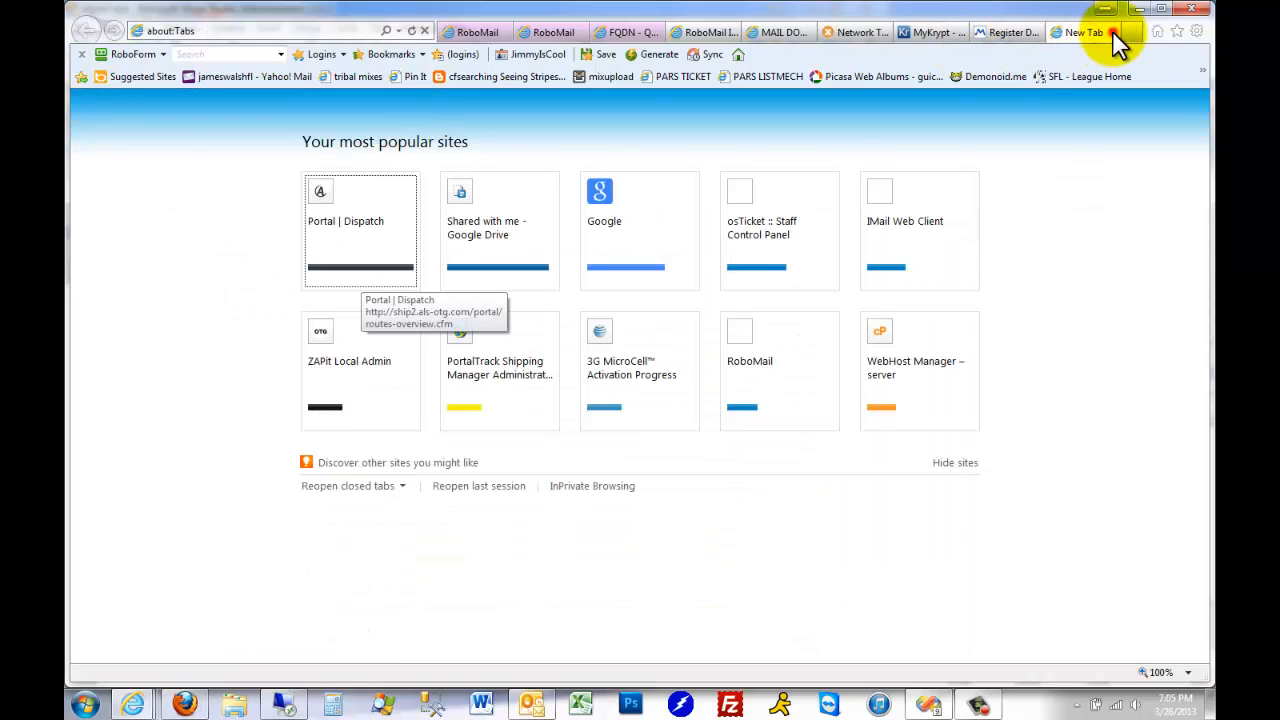
click(1112, 31)
scroll(865, 535, up, 10)
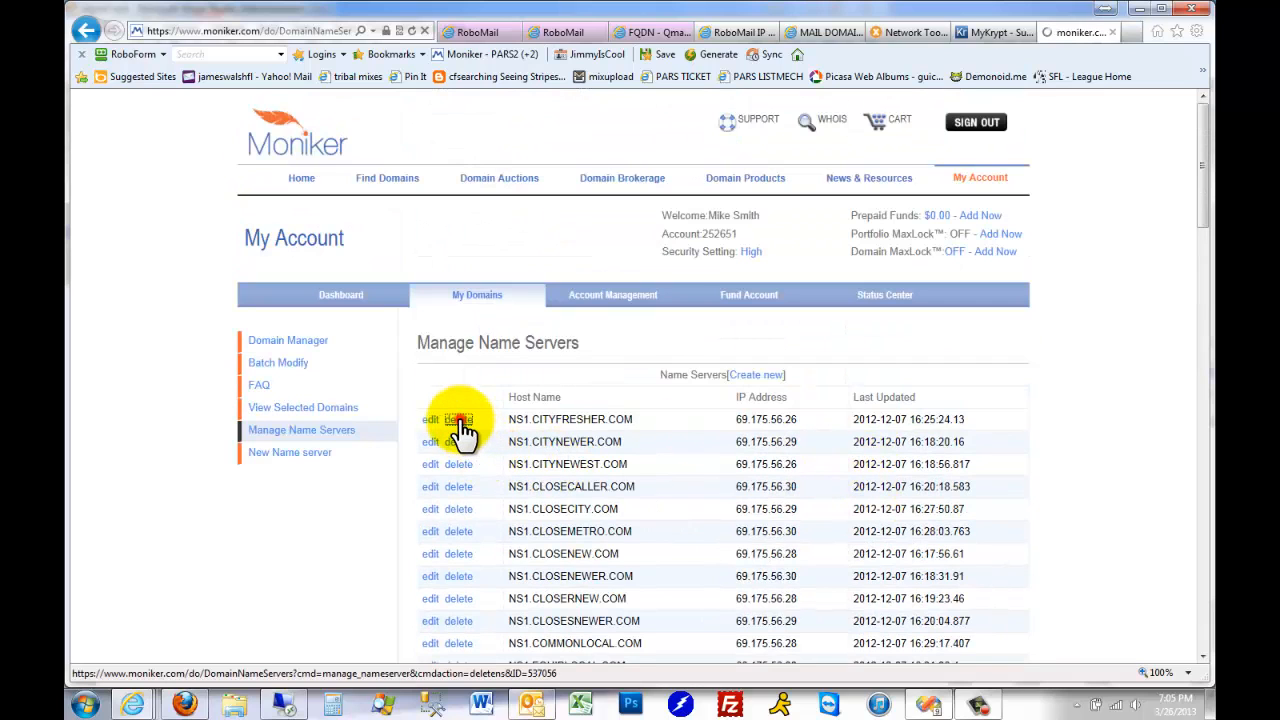
Search the name server list for "fresh" and delete the NS2.CITYFRESHER.COM name server
scroll(646, 467, down, 3)
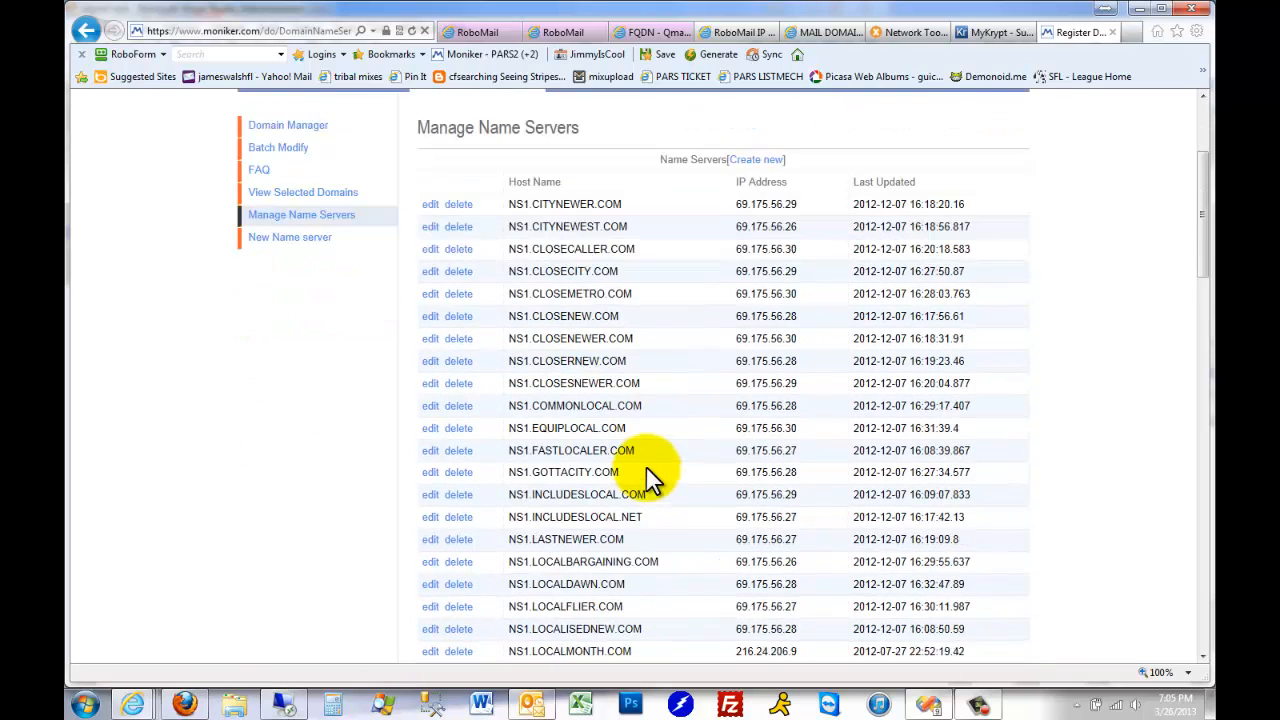
key(ctrl+f)
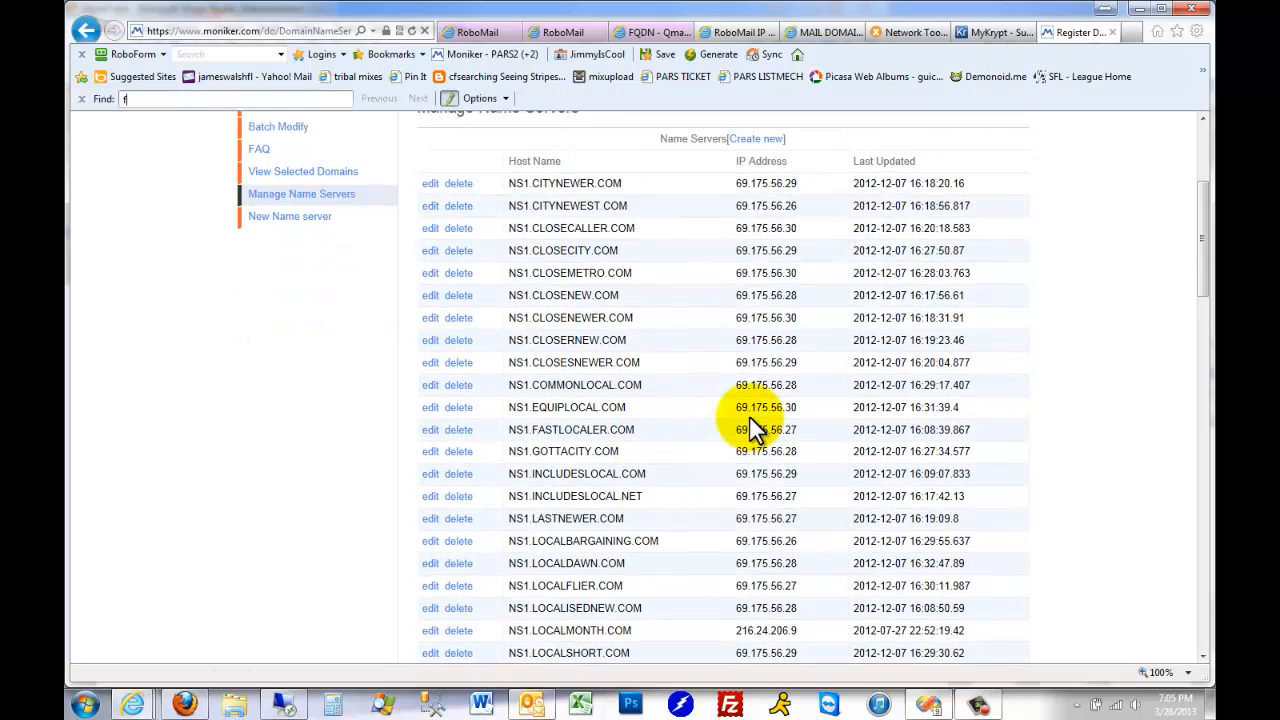
text(fresh)
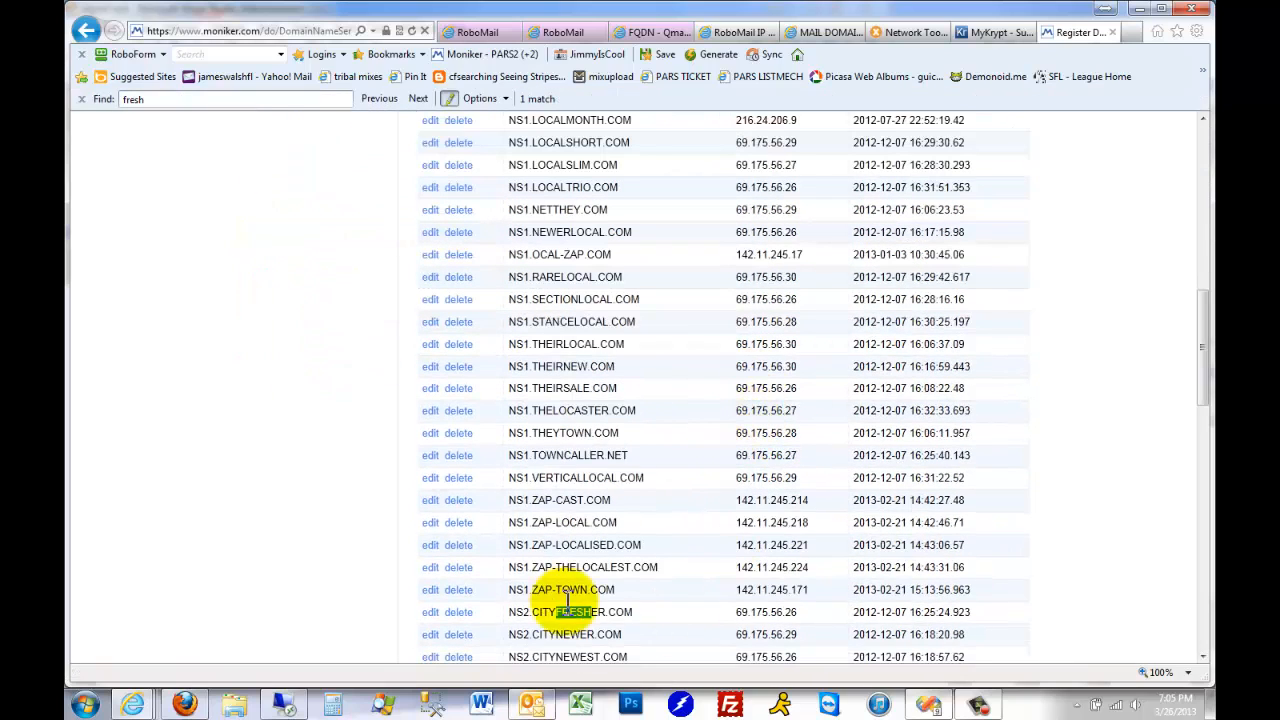
click(458, 612)
scroll(708, 514, down, 8)
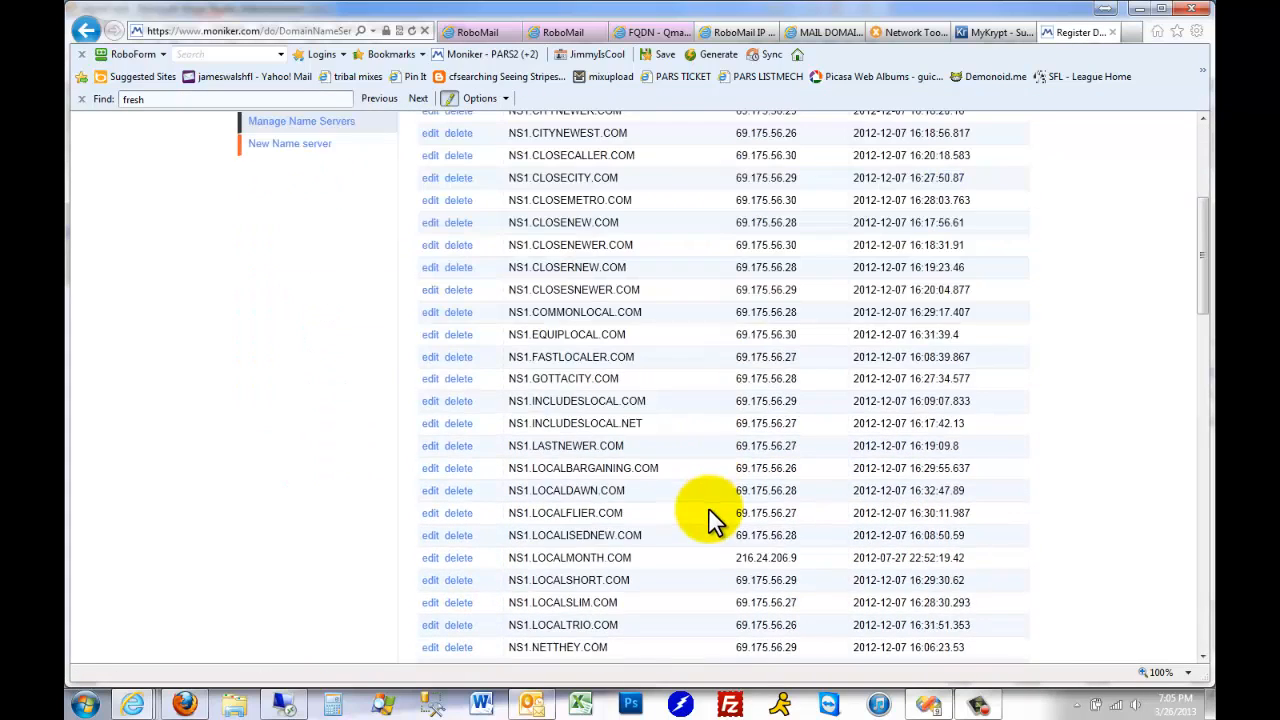
scroll(708, 514, up, 6)
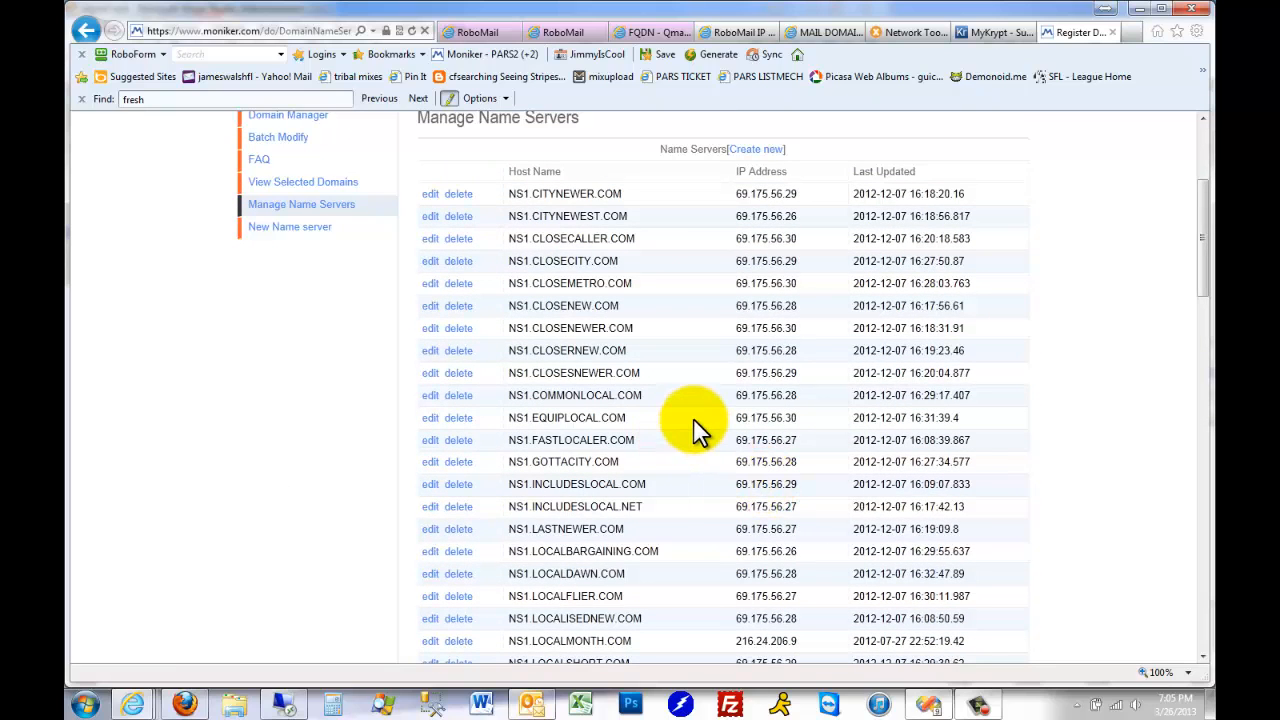
Start a new Moniker name server and set its host name to ns1.CITYFRESHER.COM, copied from the krypt2 block of the IP spreadsheet
scroll(693, 418, up, 3)
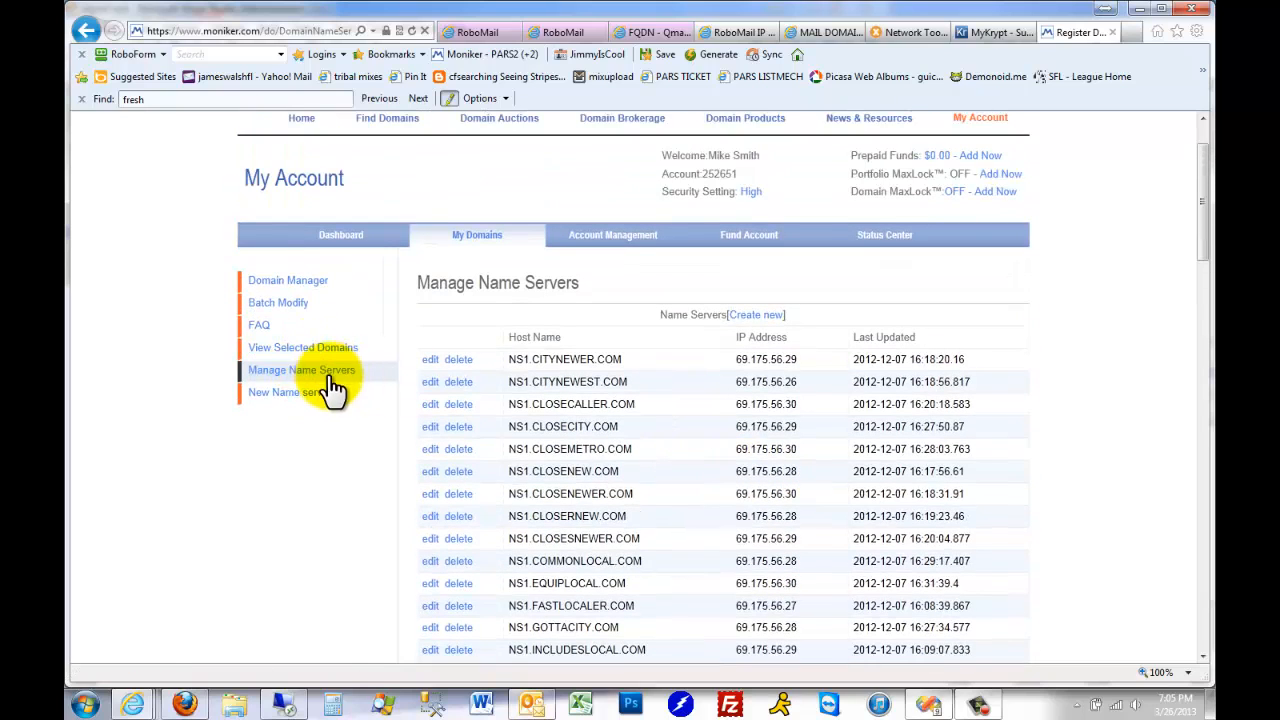
click(772, 318)
scroll(714, 414, down, 3)
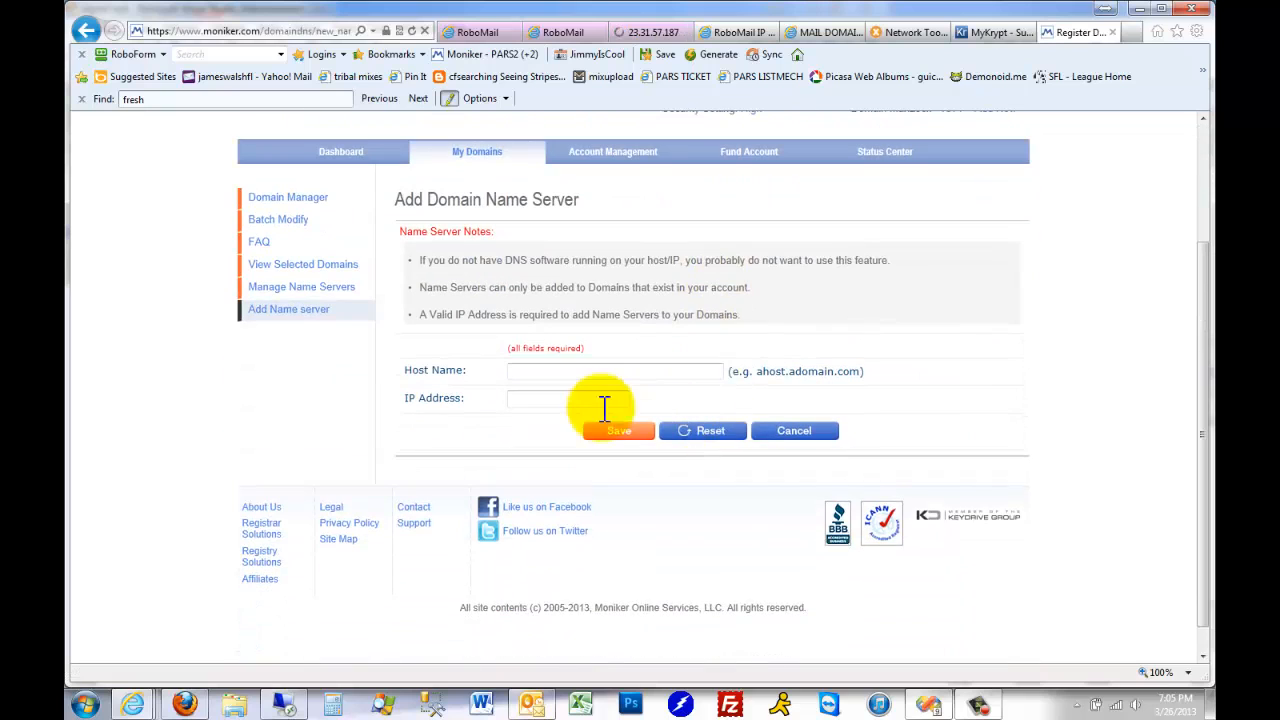
click(556, 372)
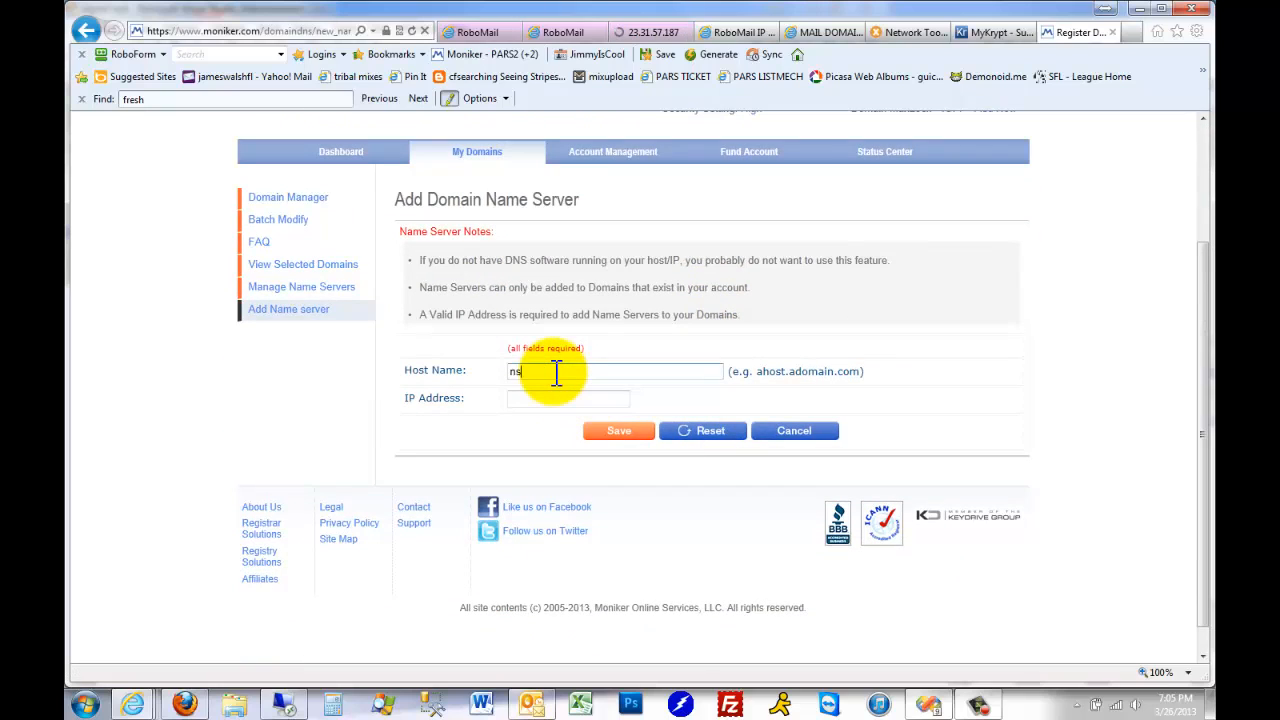
text(ns1.)
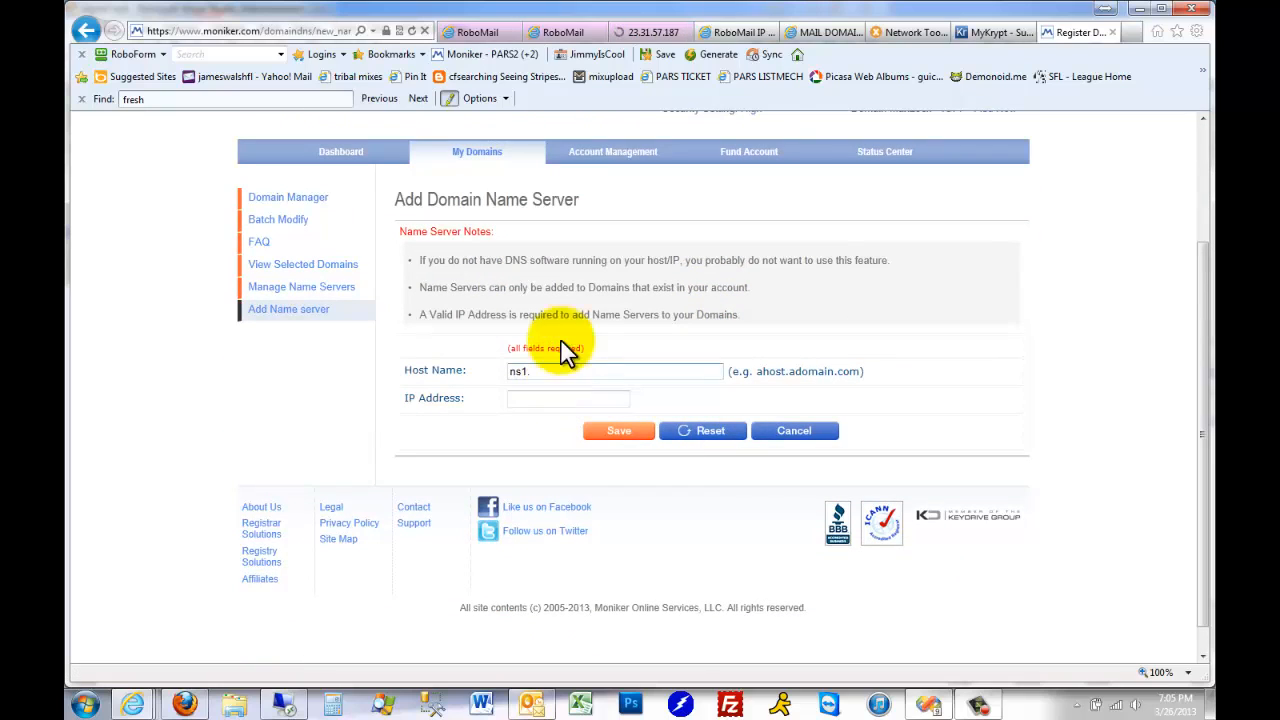
click(736, 32)
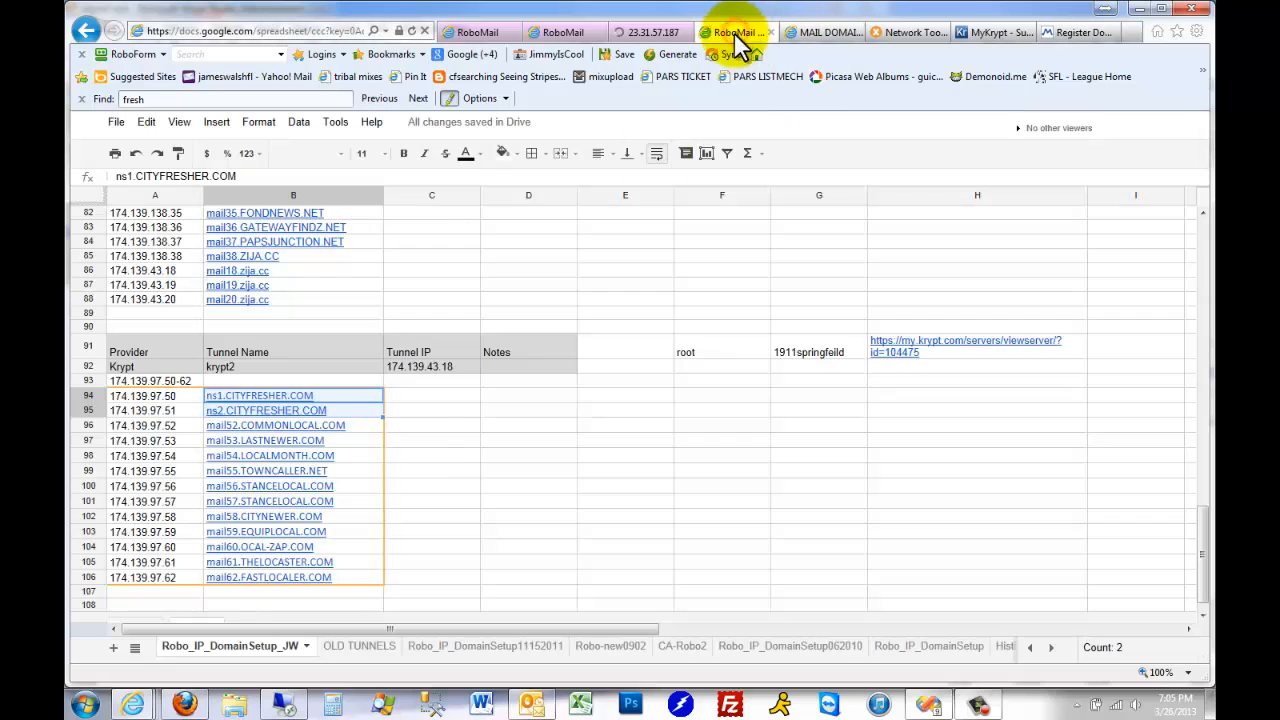
double_click(348, 395)
drag(348, 395, 219, 390)
key(ctrl+c)
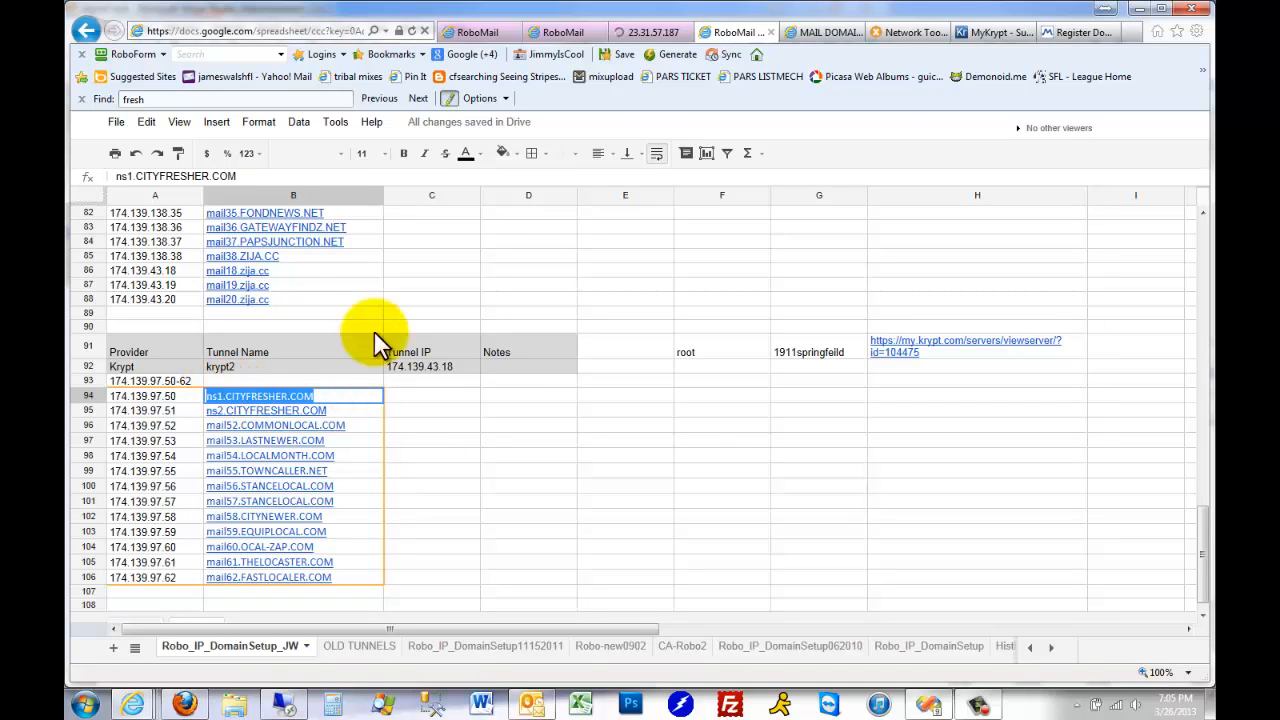
click(1068, 34)
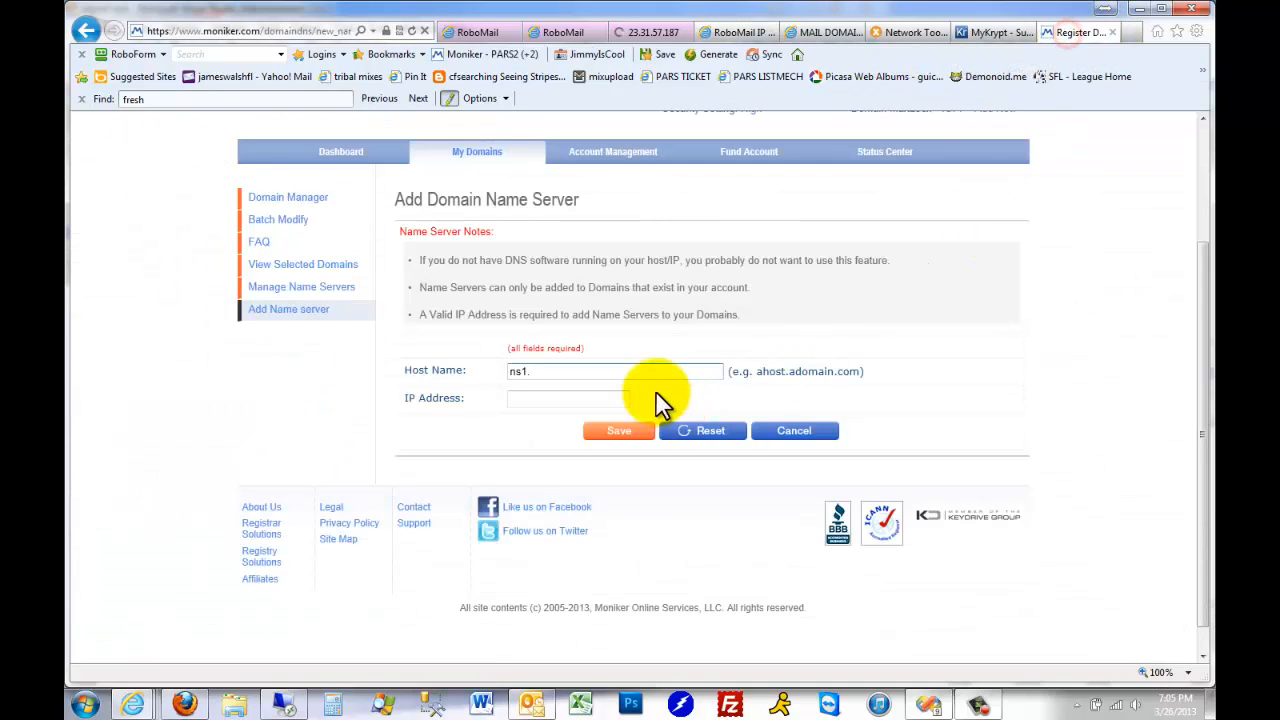
drag(562, 370, 467, 370)
key(ctrl+v)
Fill in the IP address 174.139.97.50 from the spreadsheet's ns1.CITYFRESHER.COM row and save the name server in Moniker
click(528, 397)
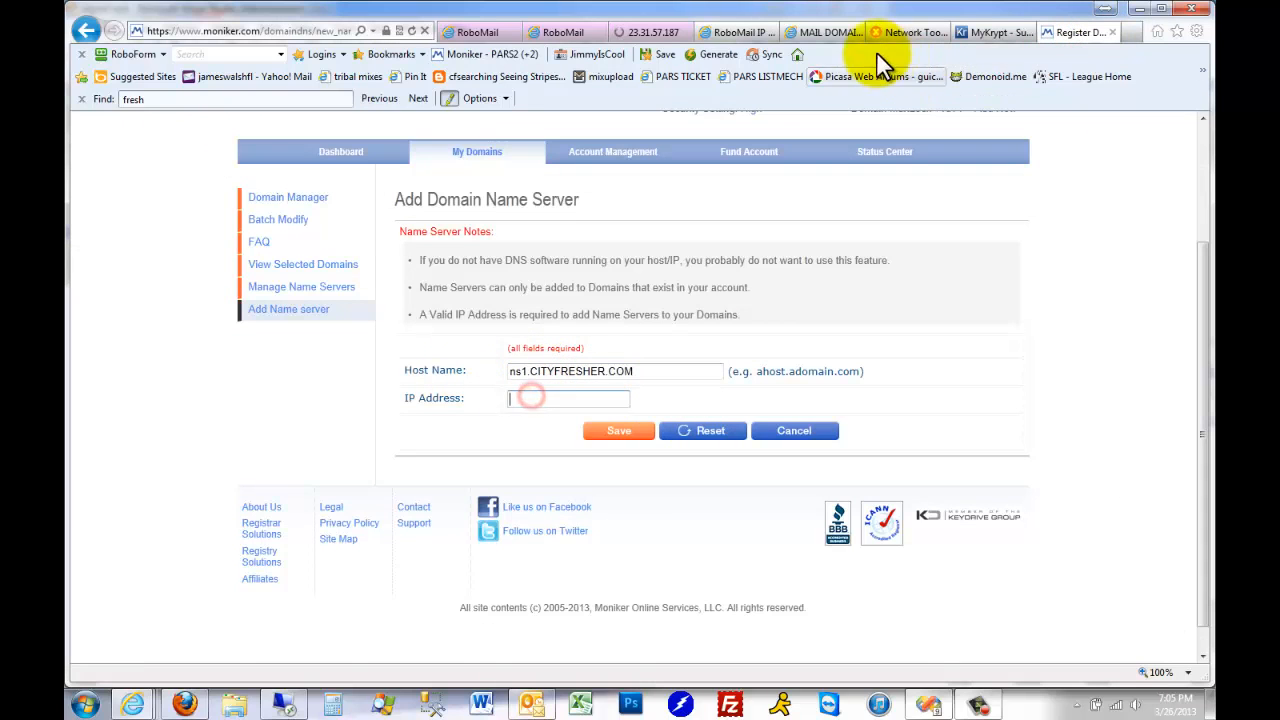
click(740, 32)
double_click(176, 395)
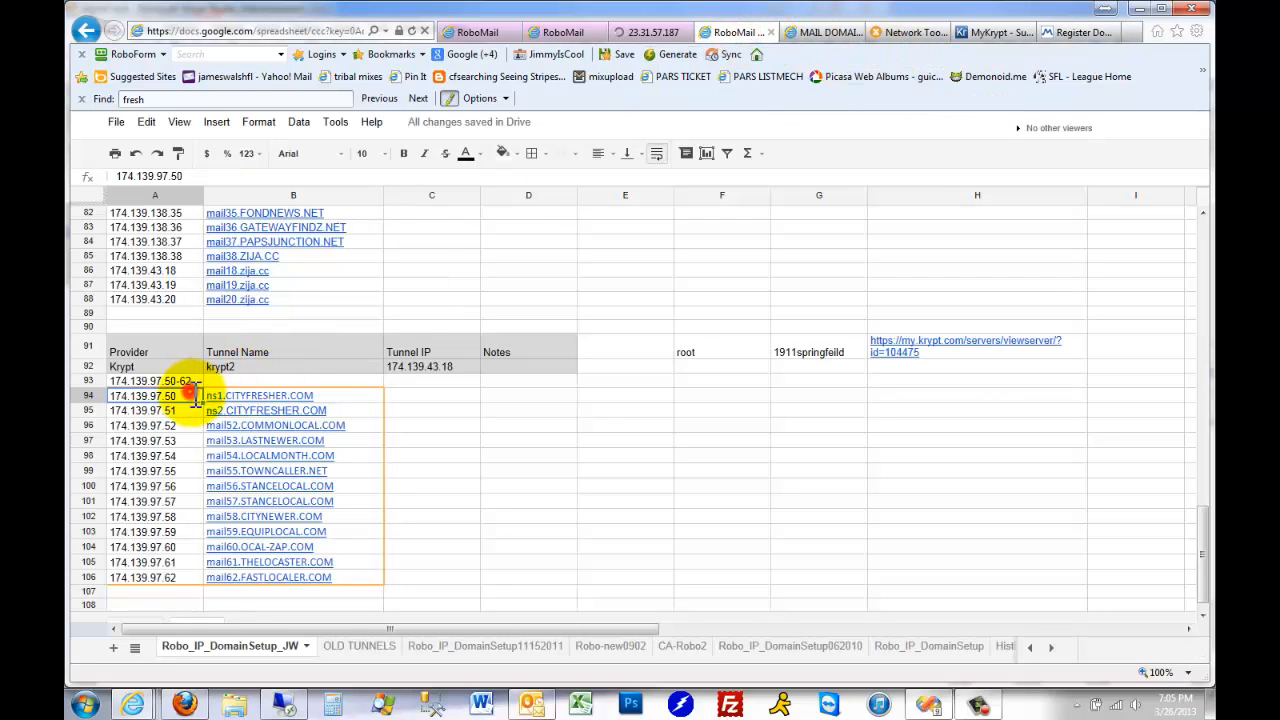
drag(176, 395, 108, 400)
key(ctrl+c)
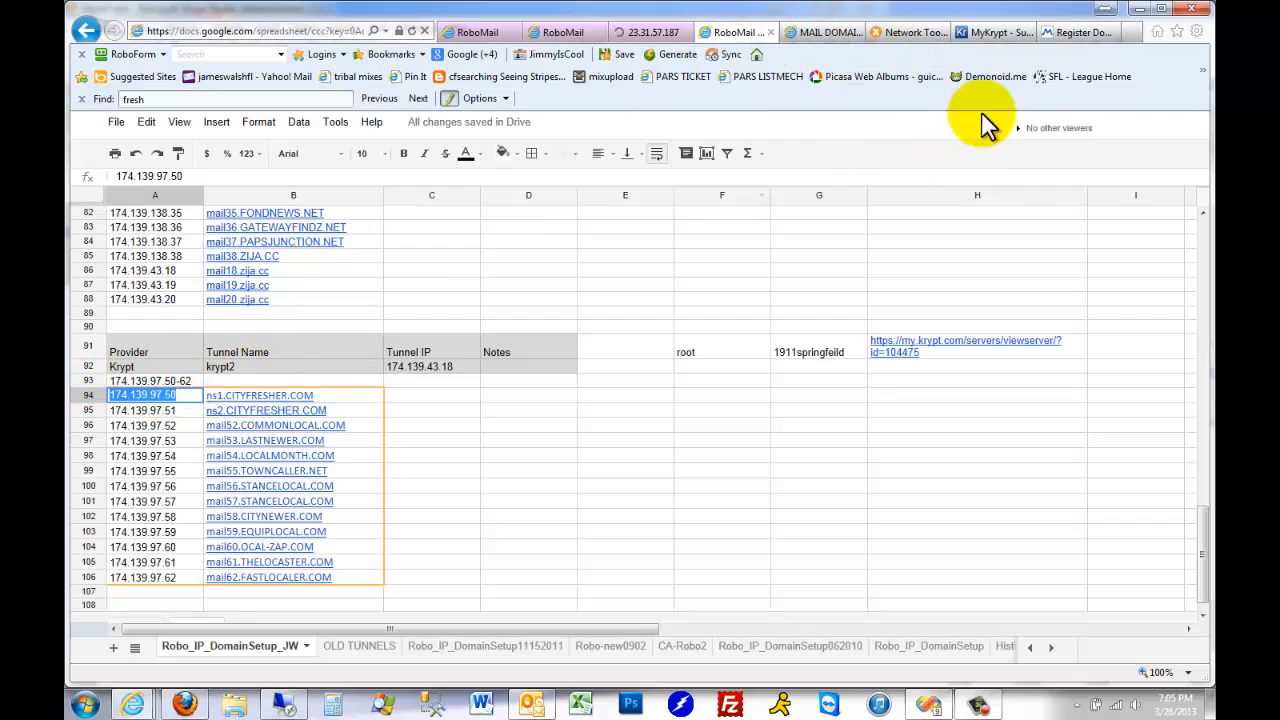
click(1084, 33)
key(ctrl+v)
click(616, 438)
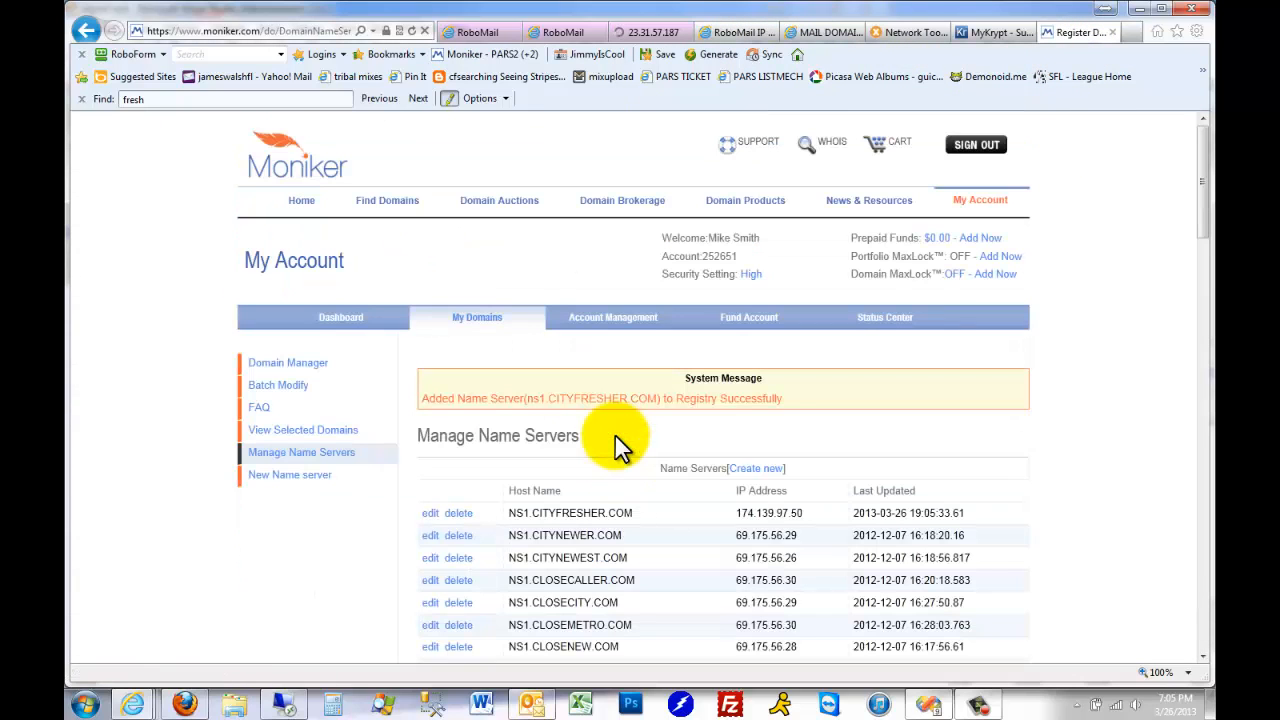
Start another new name server and set its IP address to 174.139.97.51
click(757, 468)
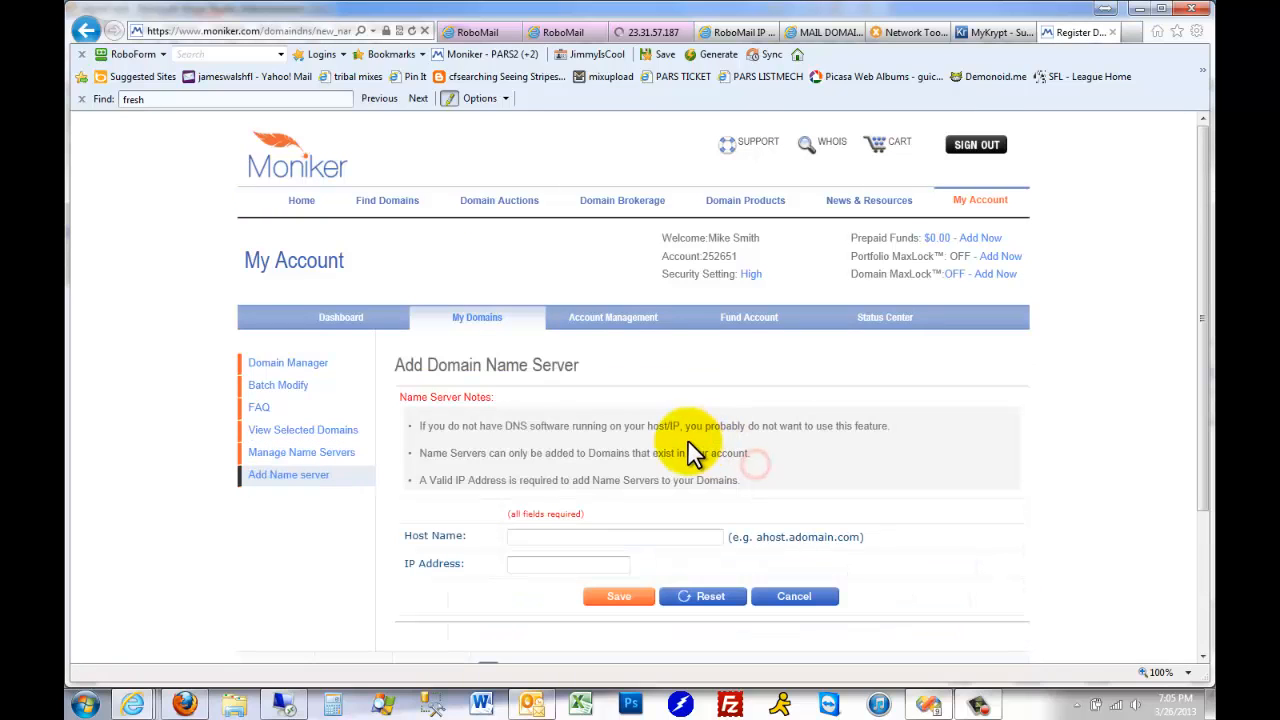
click(534, 568)
key(ctrl+v)
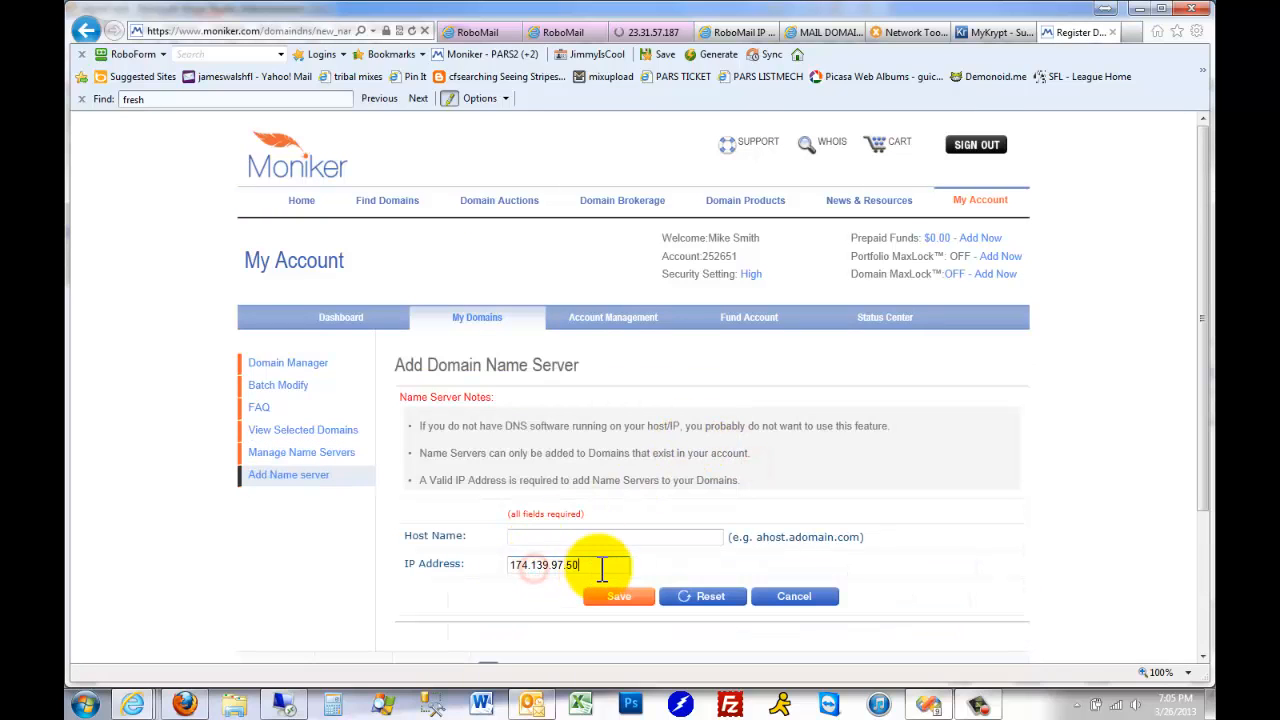
click(576, 539)
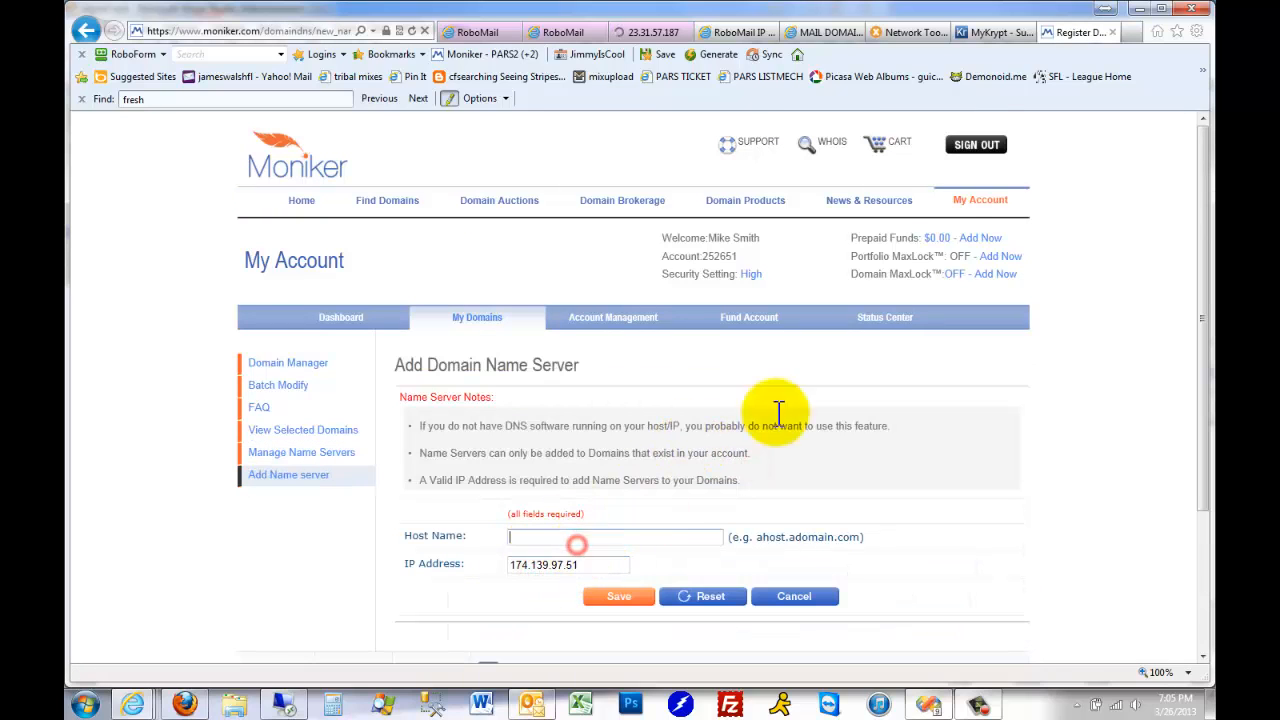
Copy ns2.CITYFRESHER.COM from the spreadsheet into the host name of the new Moniker name server and save it
click(762, 34)
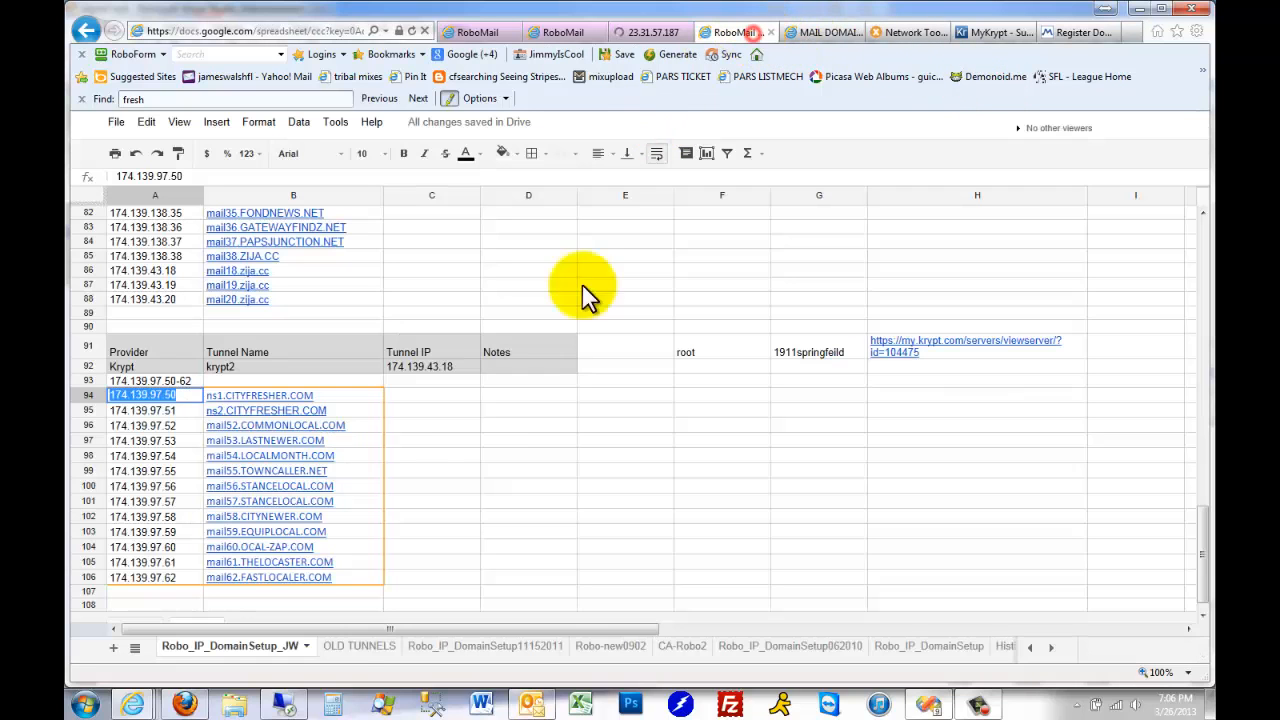
click(345, 411)
drag(345, 411, 202, 418)
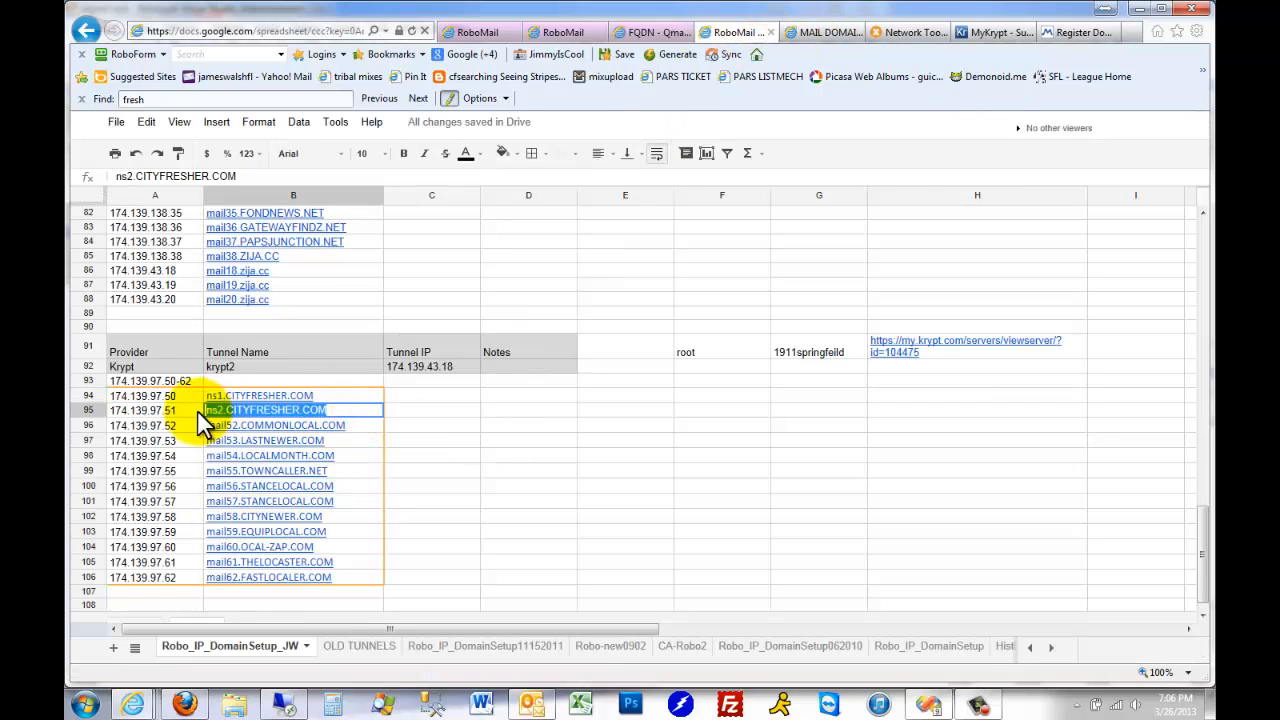
click(1080, 34)
key(ctrl+v)
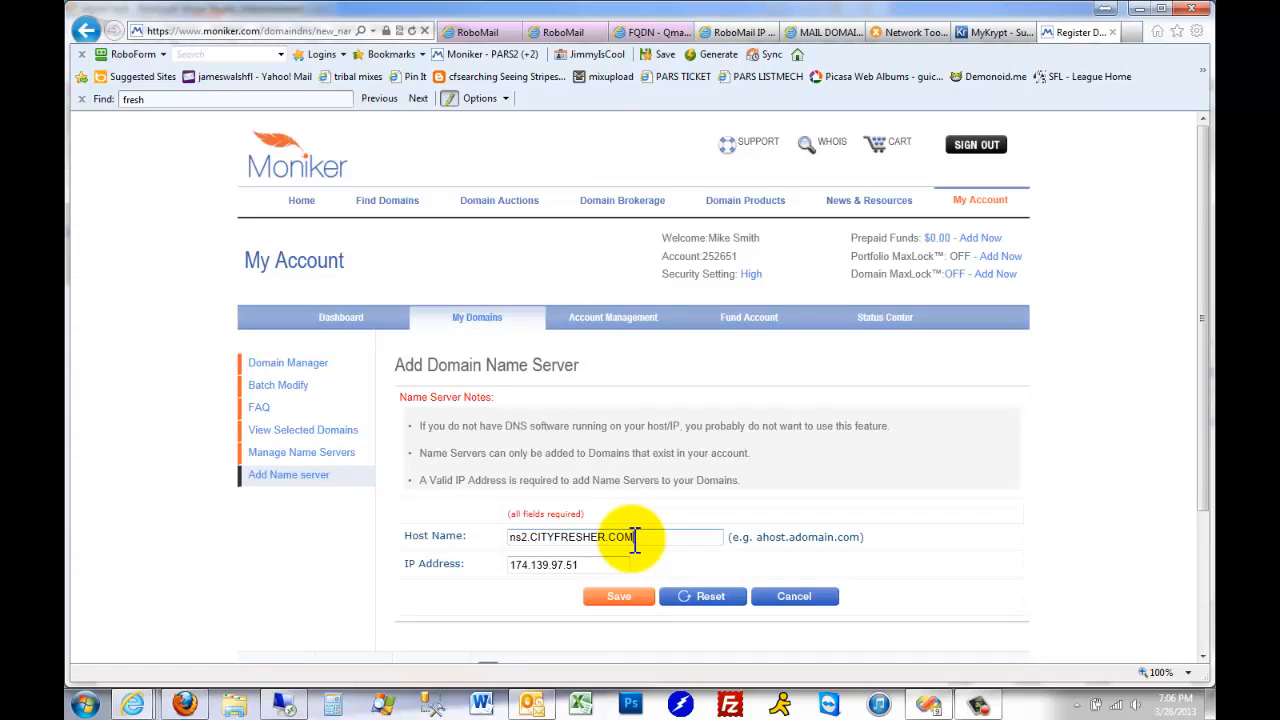
click(620, 598)
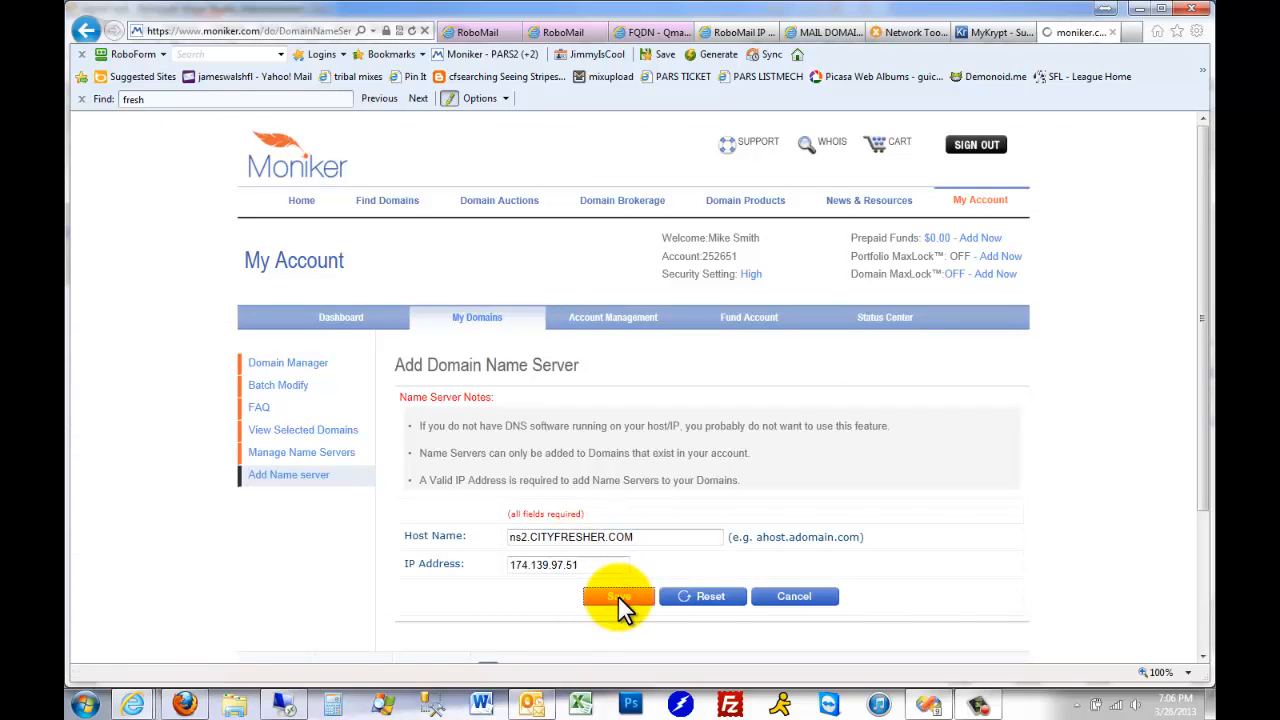
Check the NS1.CITYFRESHER.COM and NS2.CITYFRESHER.COM entries in the name server list
scroll(1200, 525, down, 3)
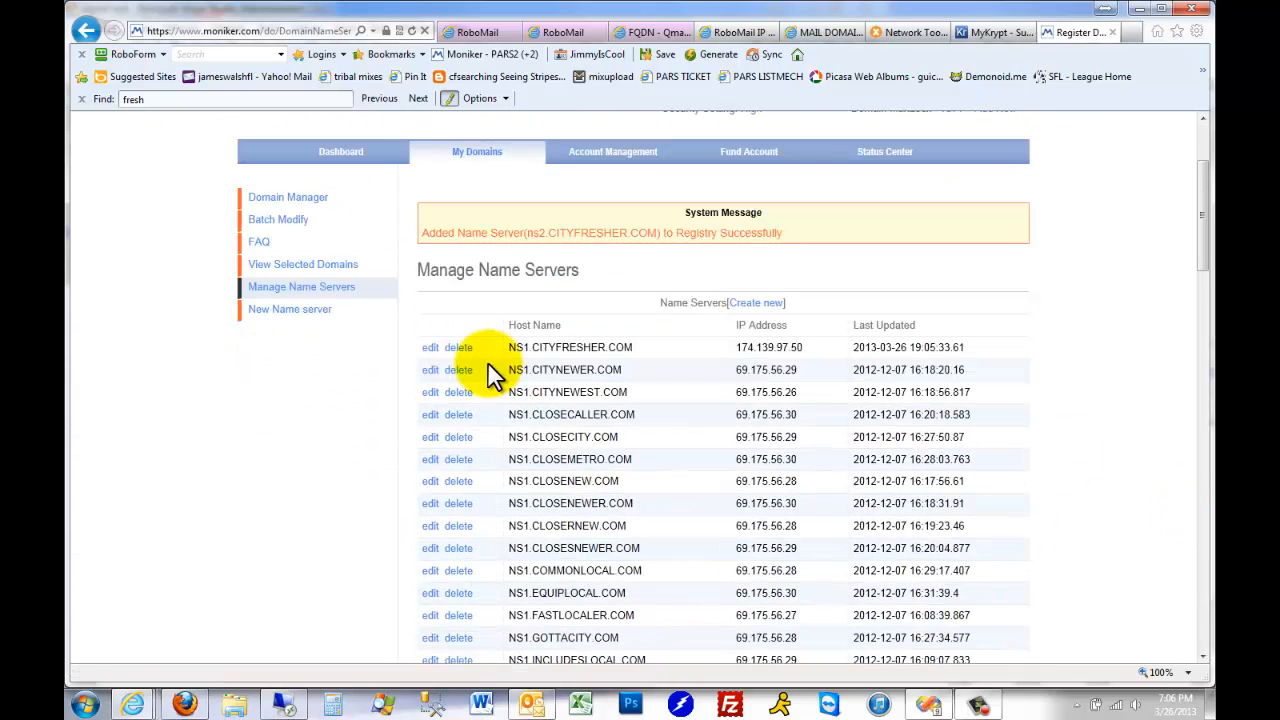
scroll(686, 486, down, 20)
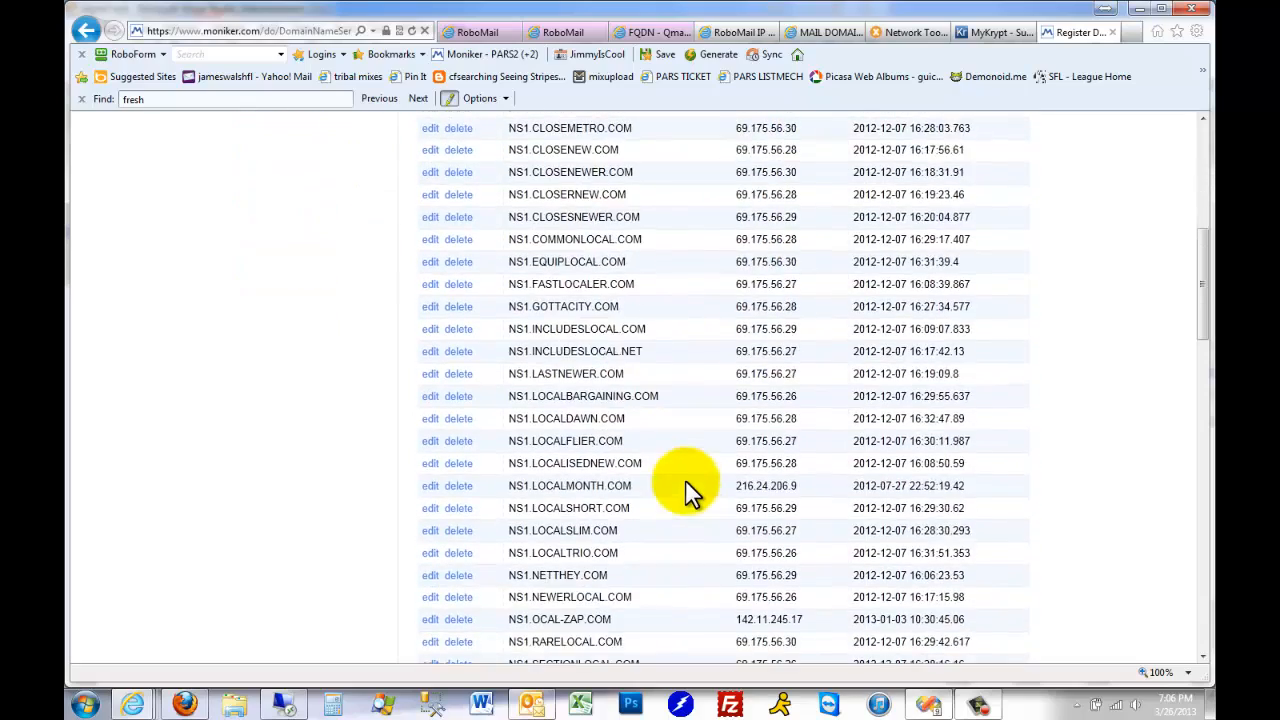
scroll(685, 491, down, 2)
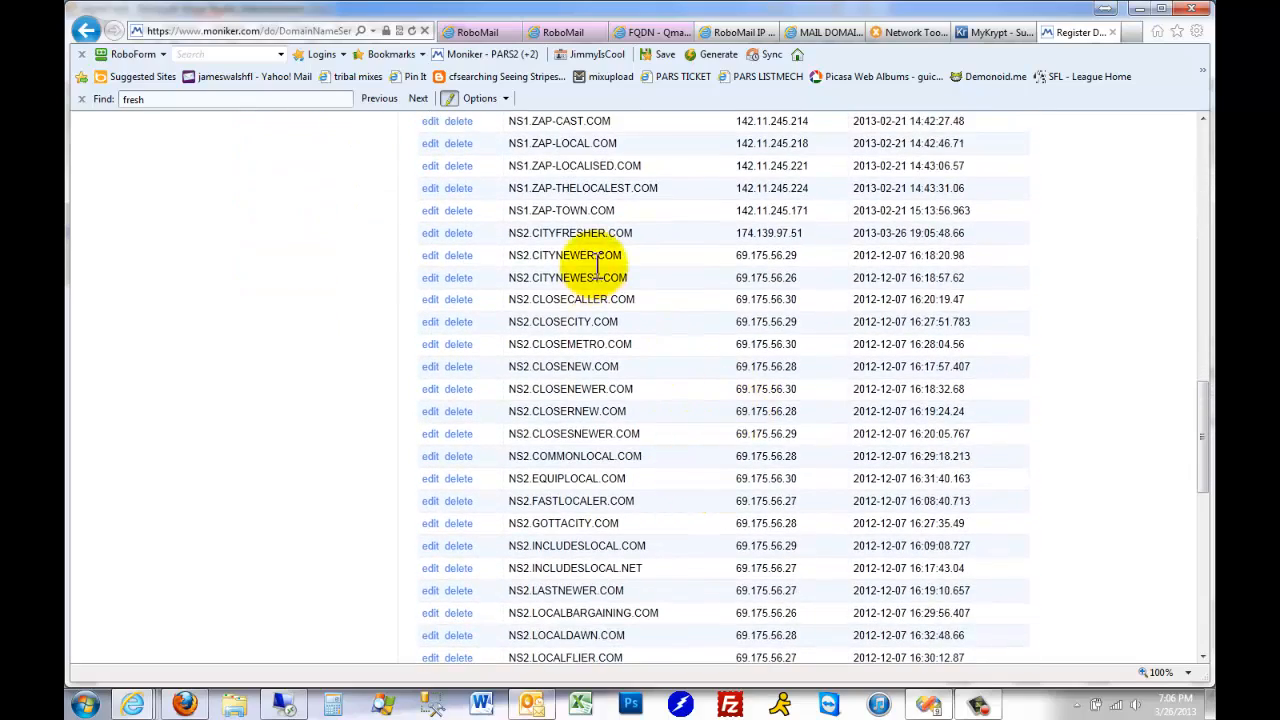
double_click(659, 232)
scroll(857, 457, up, 20)
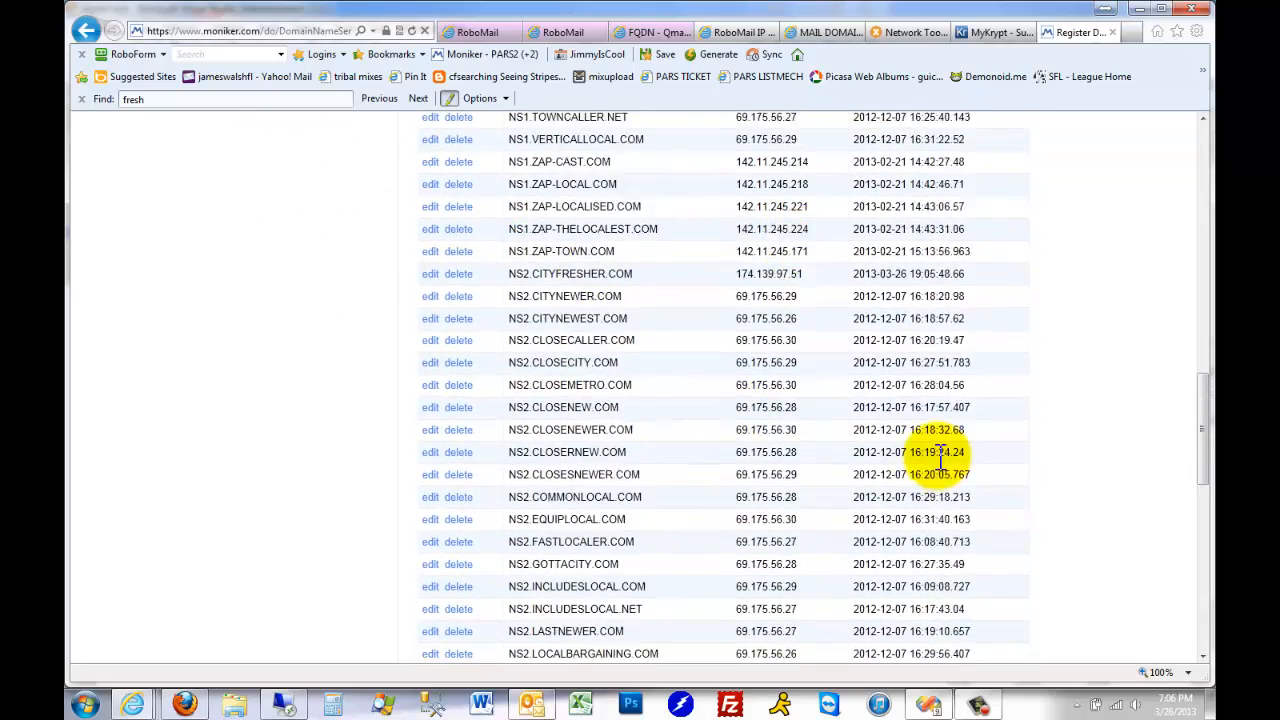
Go to the account dashboard and view the list of domains held with Moniker
click(341, 326)
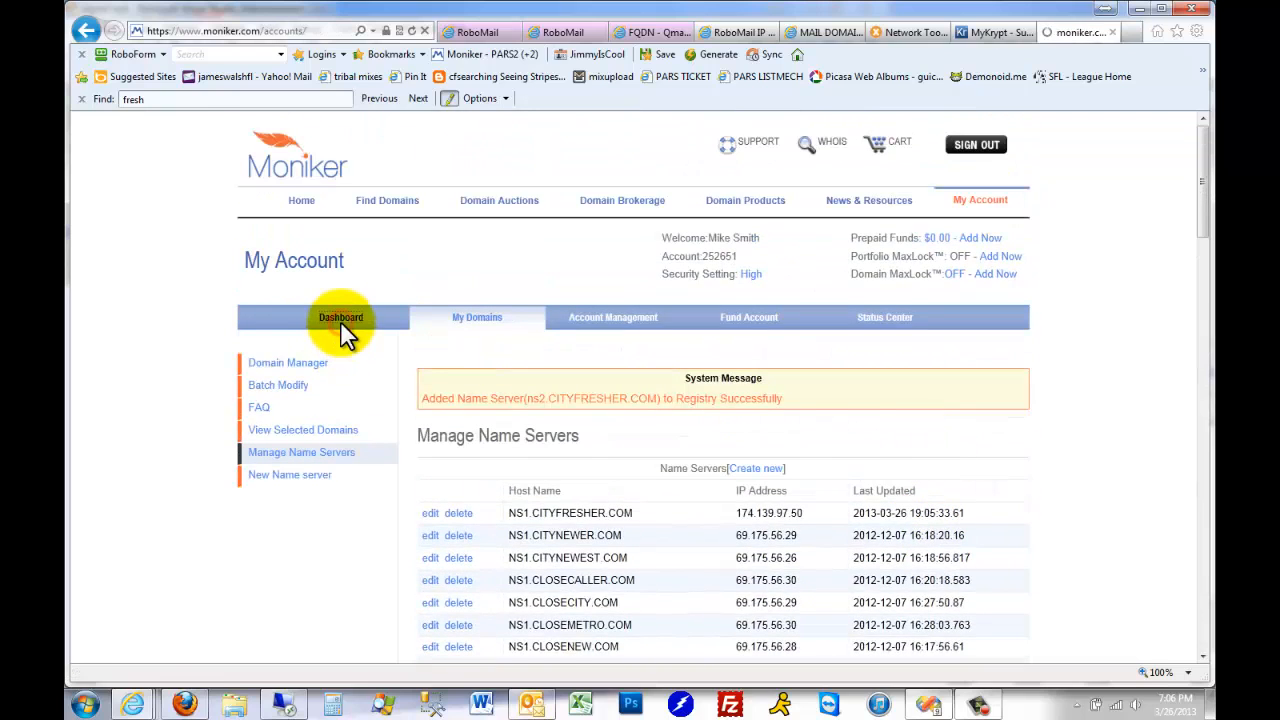
click(366, 378)
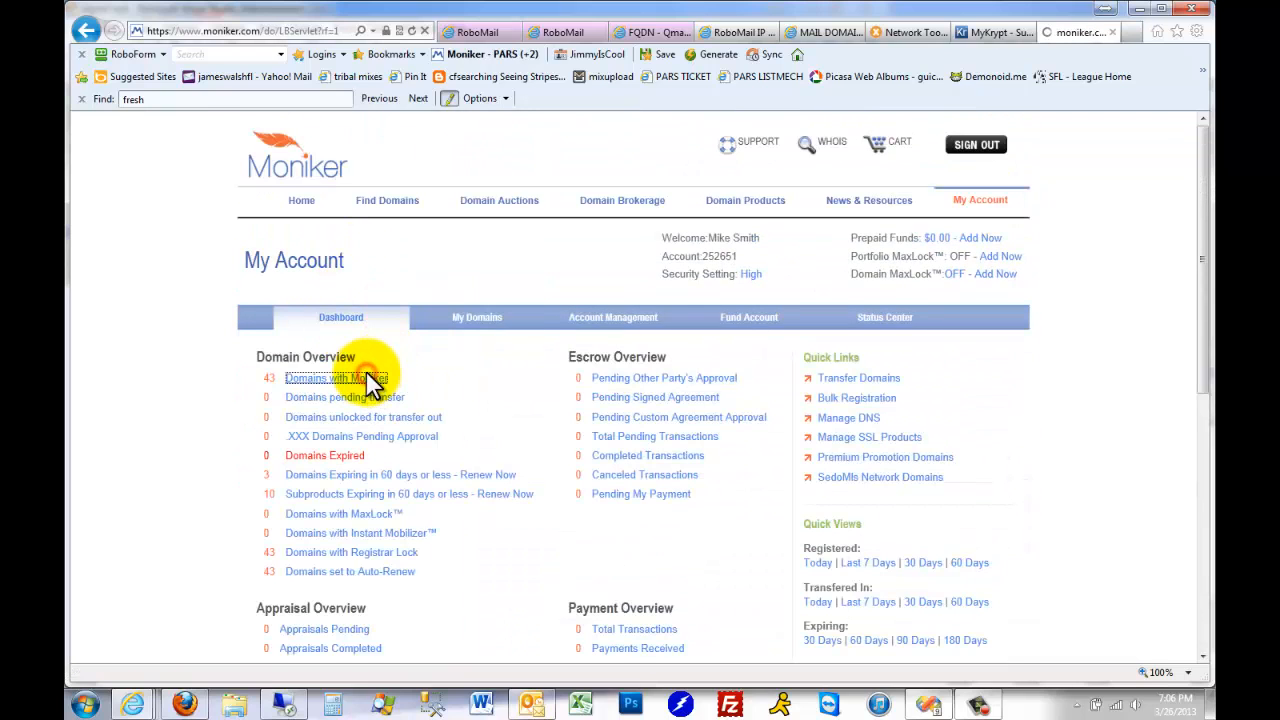
scroll(800, 385, down, 3)
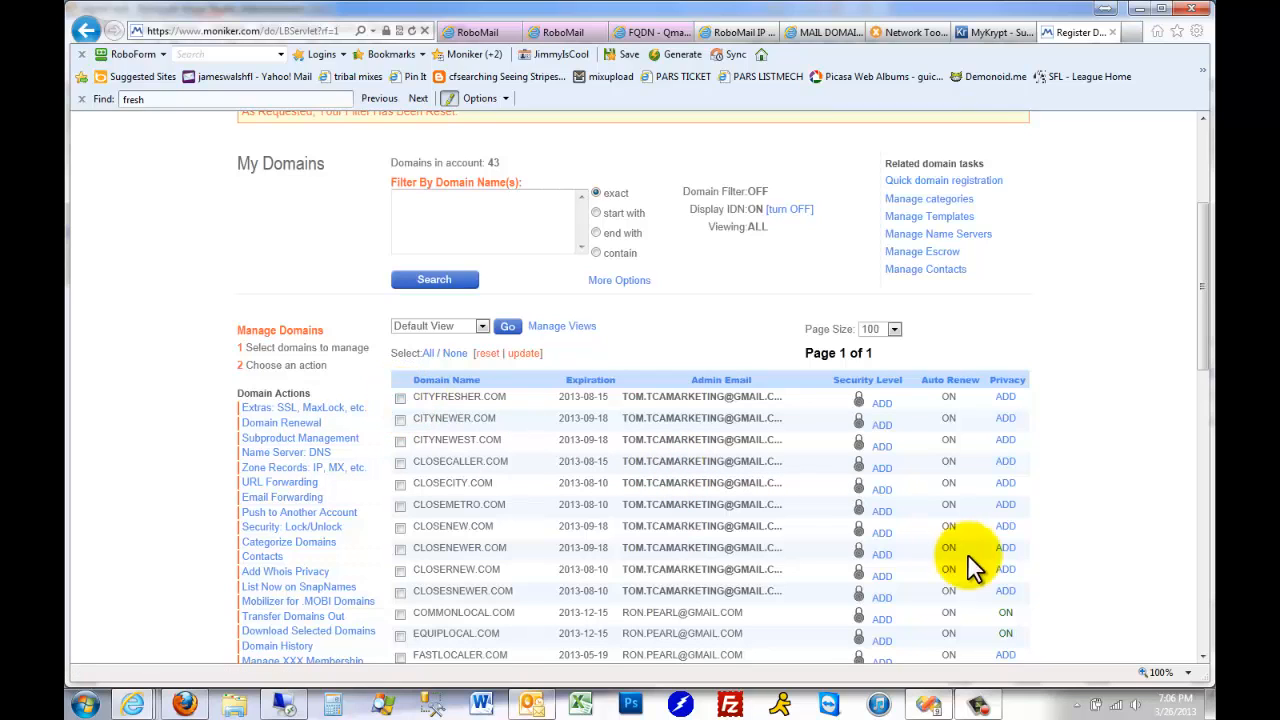
click(983, 705)
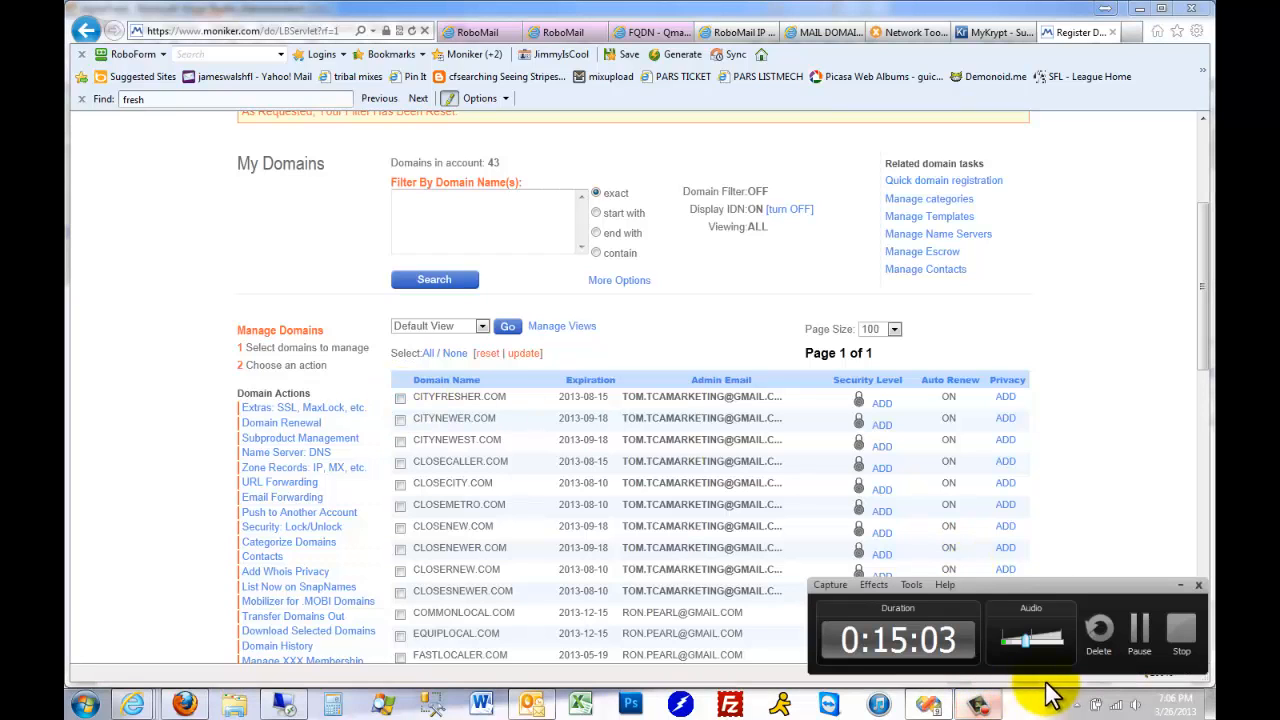
click(1181, 645)
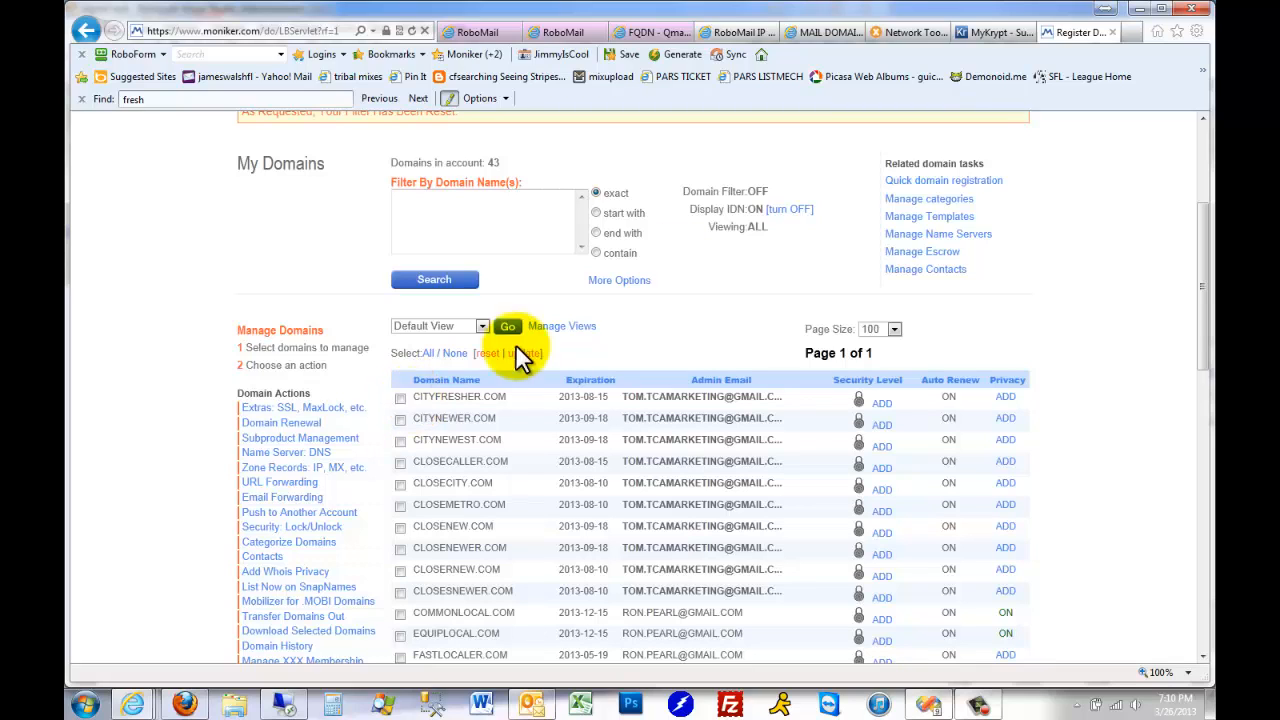
Switch to the IP spreadsheet and review the ns1 and ns2.CITYFRESHER.COM entries against the mail host names in the krypt2 block
click(740, 32)
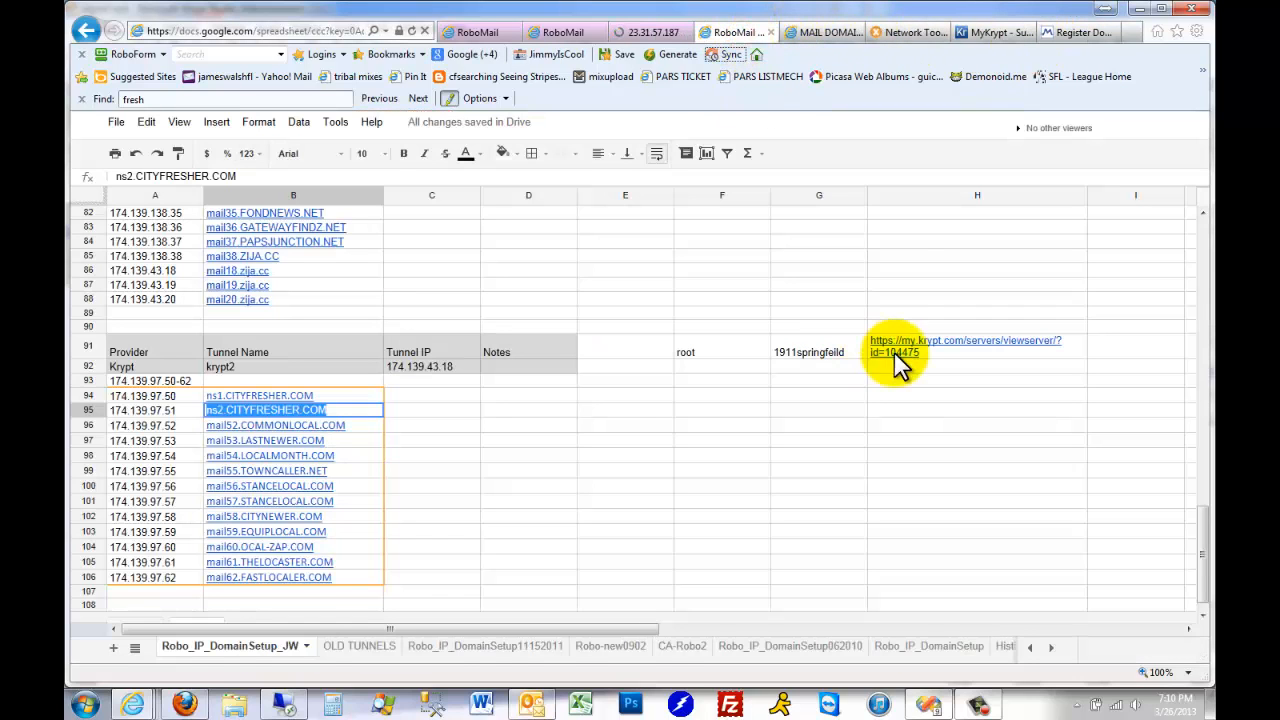
click(418, 428)
click(345, 397)
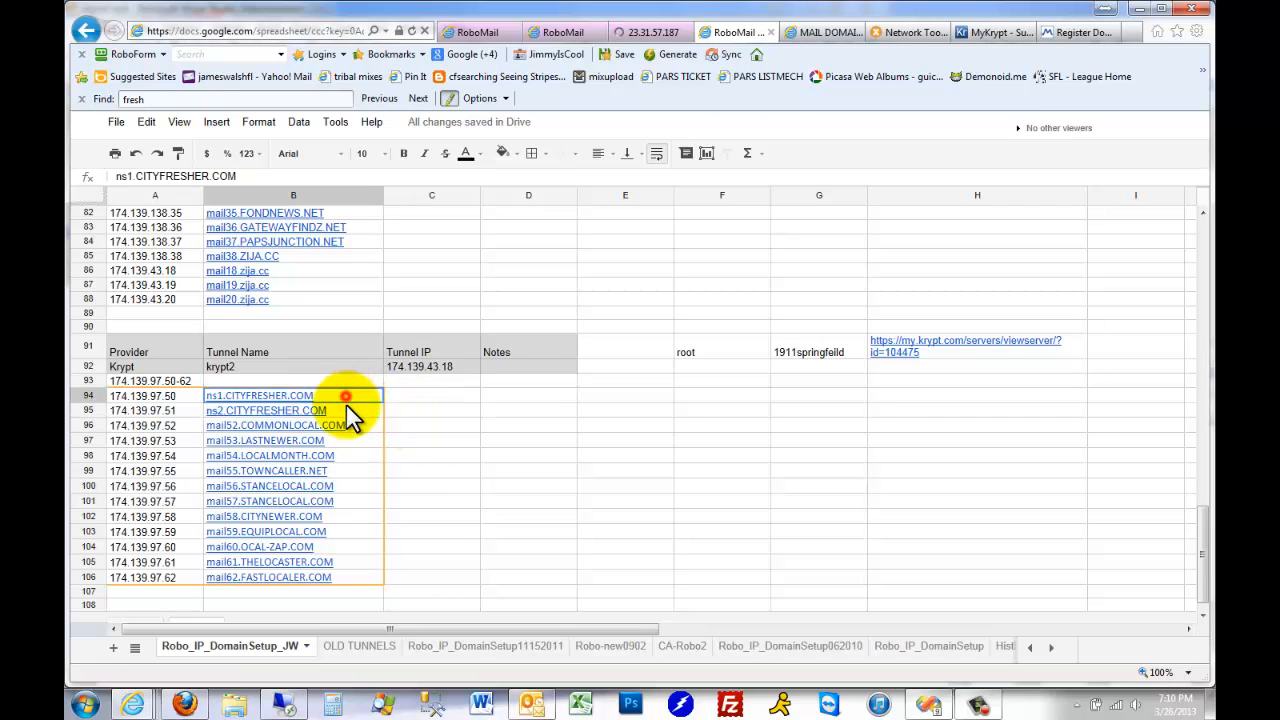
click(438, 400)
key(Left)
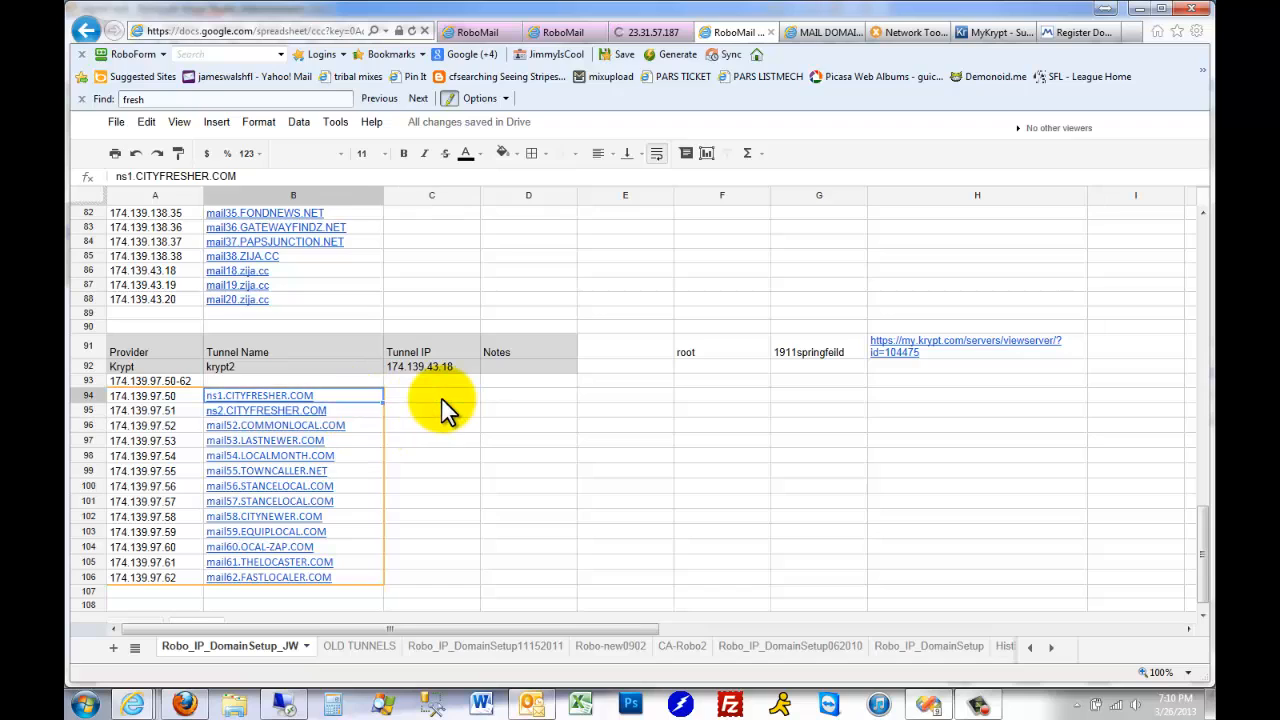
key(Down)
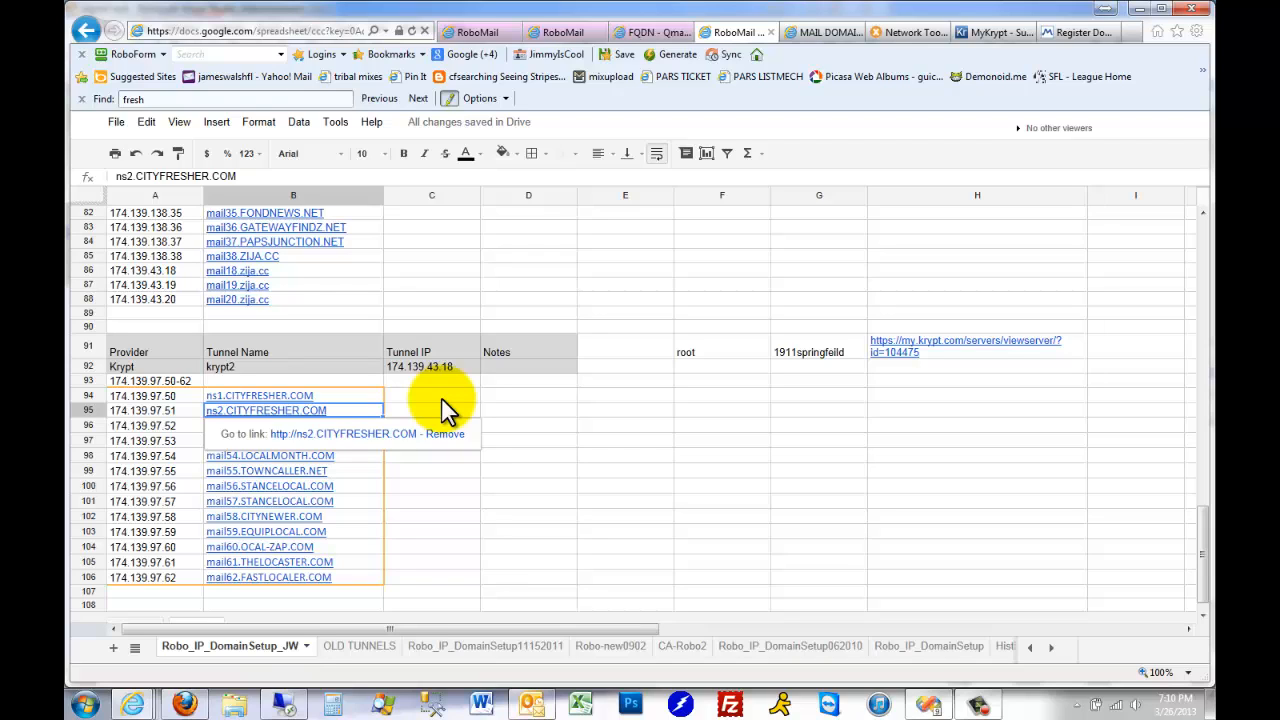
key(Down)
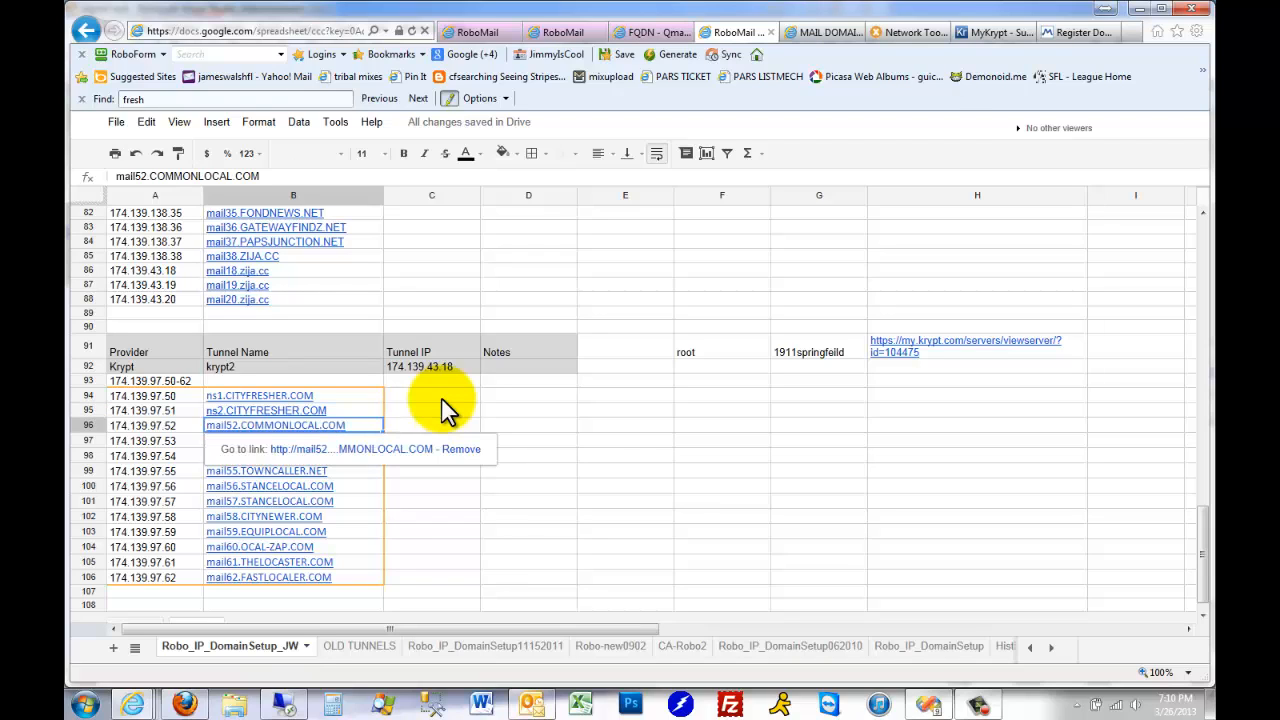
key(Up)
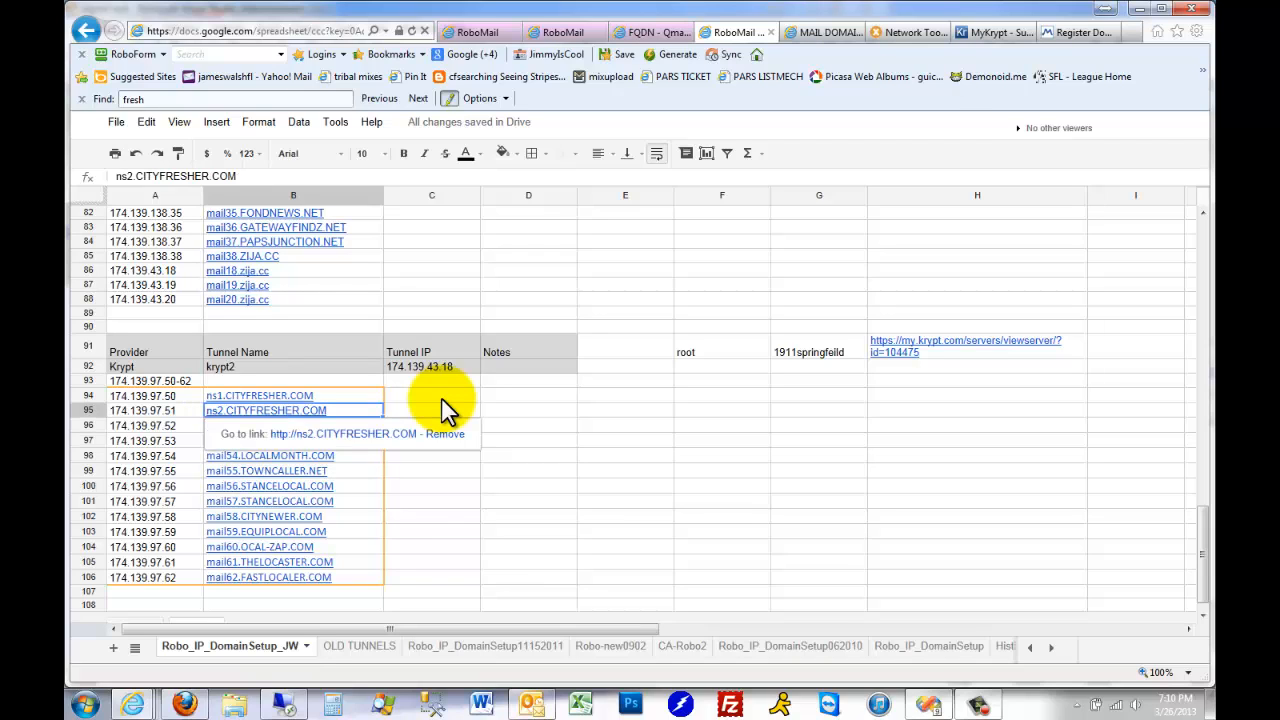
key(Up)
key(Down)
key(Up)
key(Down)
Switch to Moniker and return from the domain list to the account dashboard
click(1090, 32)
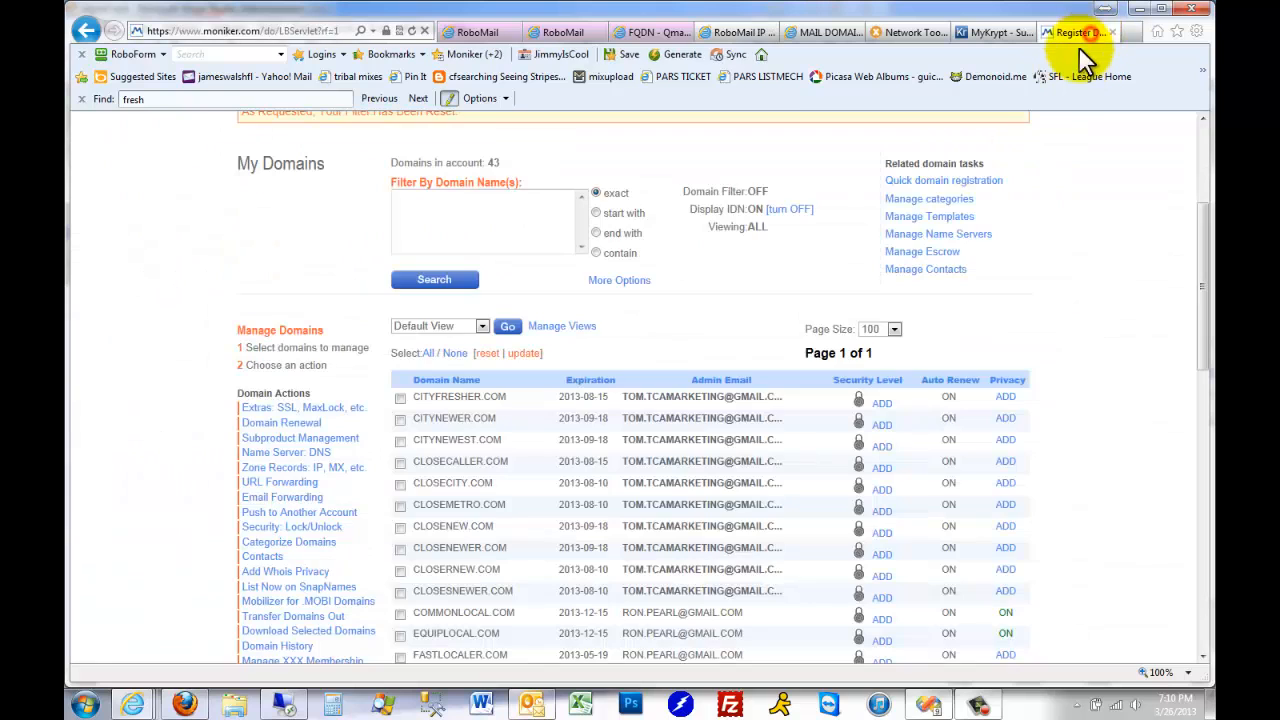
click(86, 31)
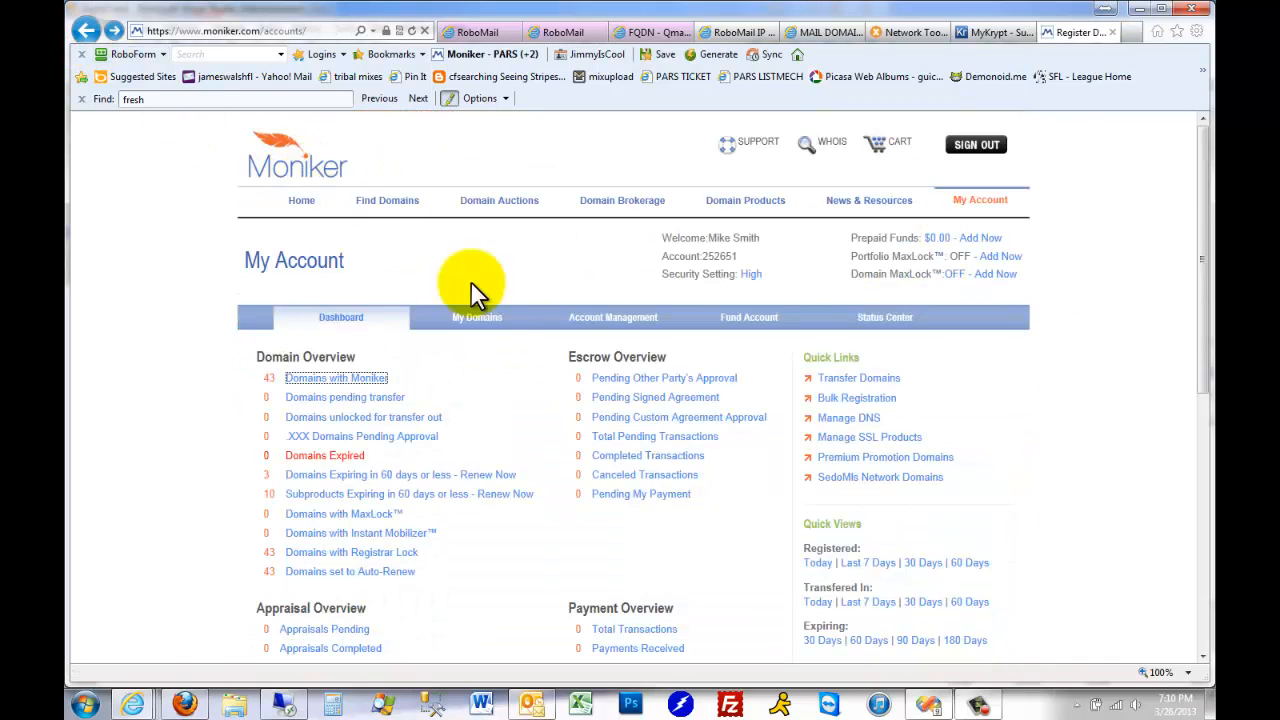
Return to the name server list and check the IP address of NS1.CITYFRESHER.COM
click(87, 31)
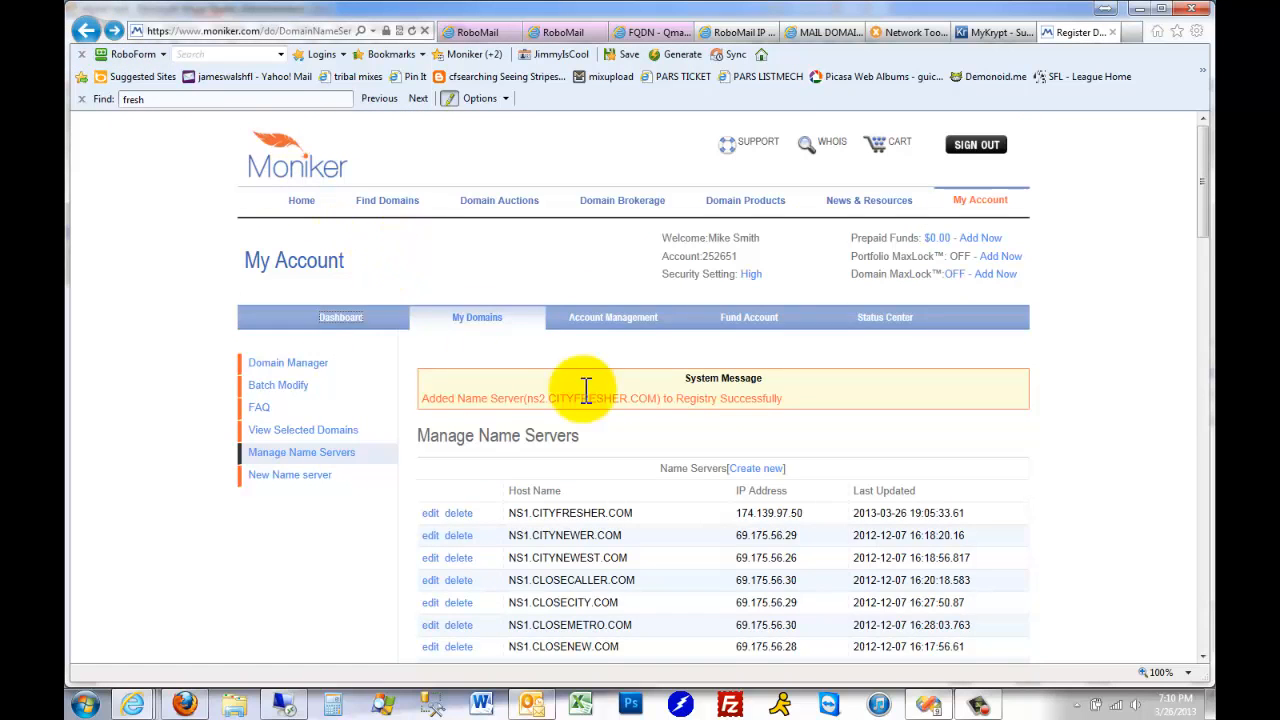
scroll(600, 410, down, 3)
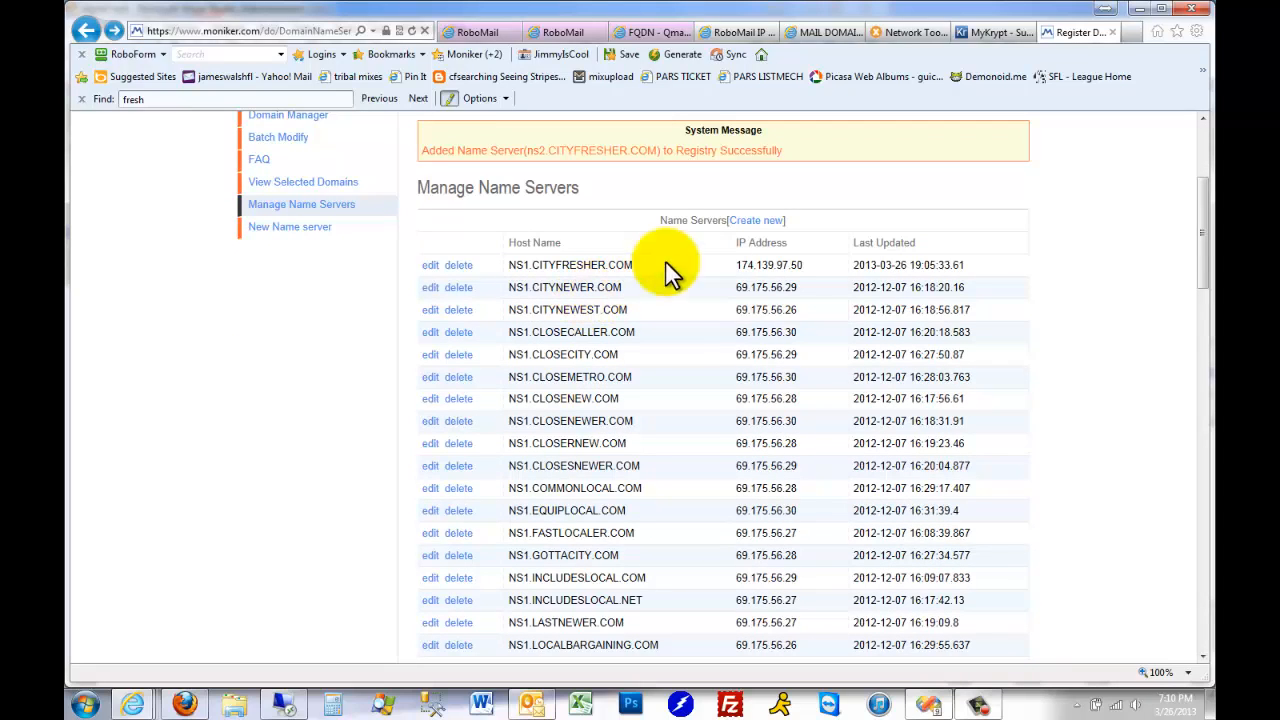
drag(805, 265, 726, 263)
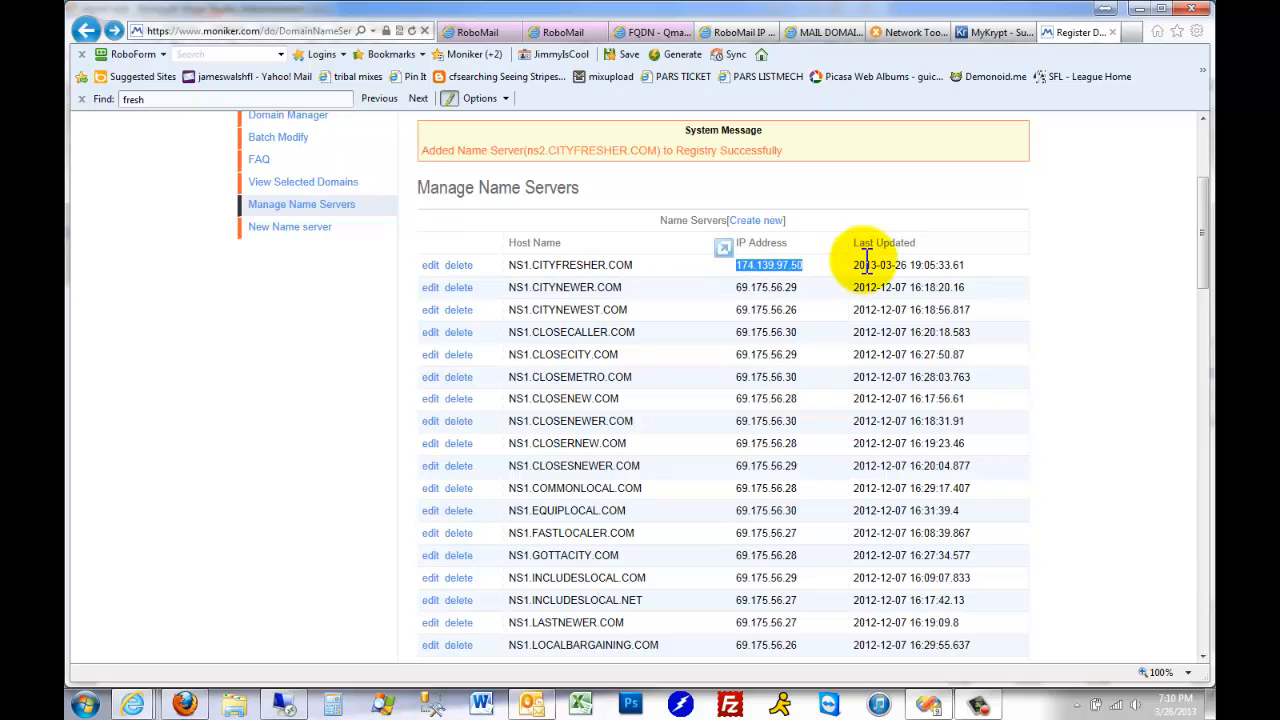
drag(814, 266, 699, 260)
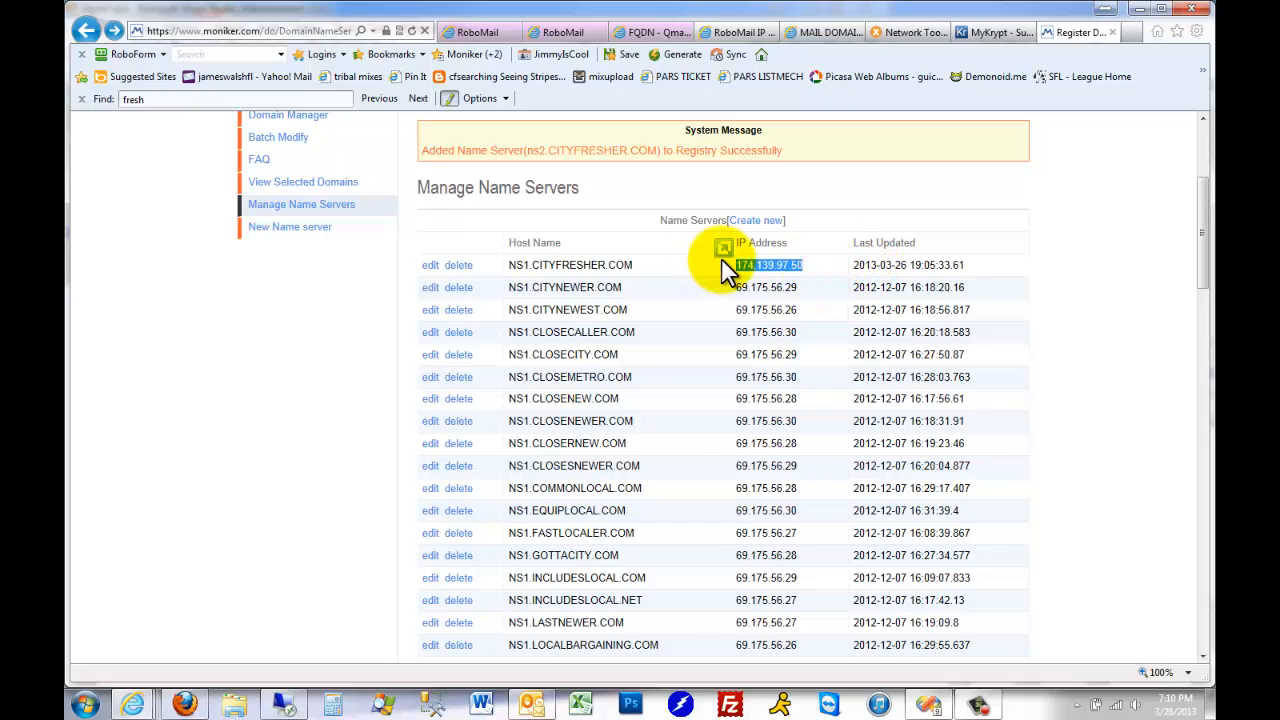
scroll(683, 340, up, 3)
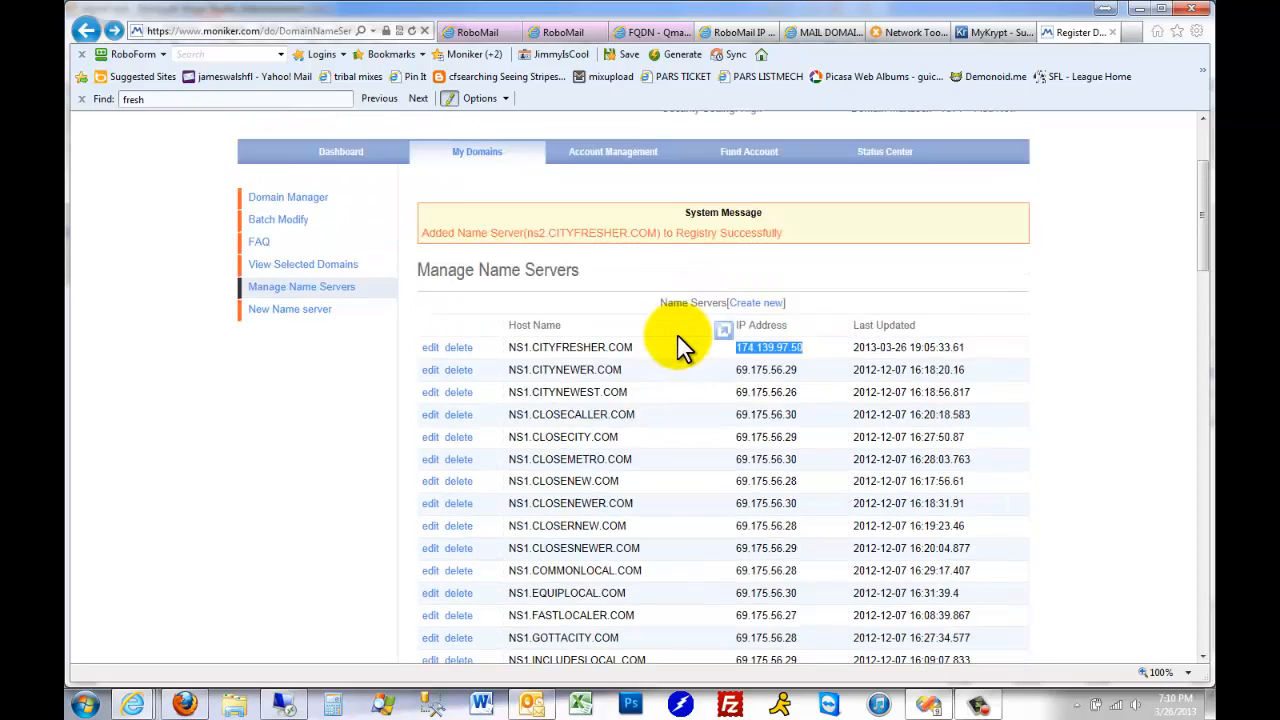
Open the domain manager and select CITYFRESHER.COM and COMMONLOCAL.COM, checking them against the krypt2 block in the IP spreadsheet
click(313, 285)
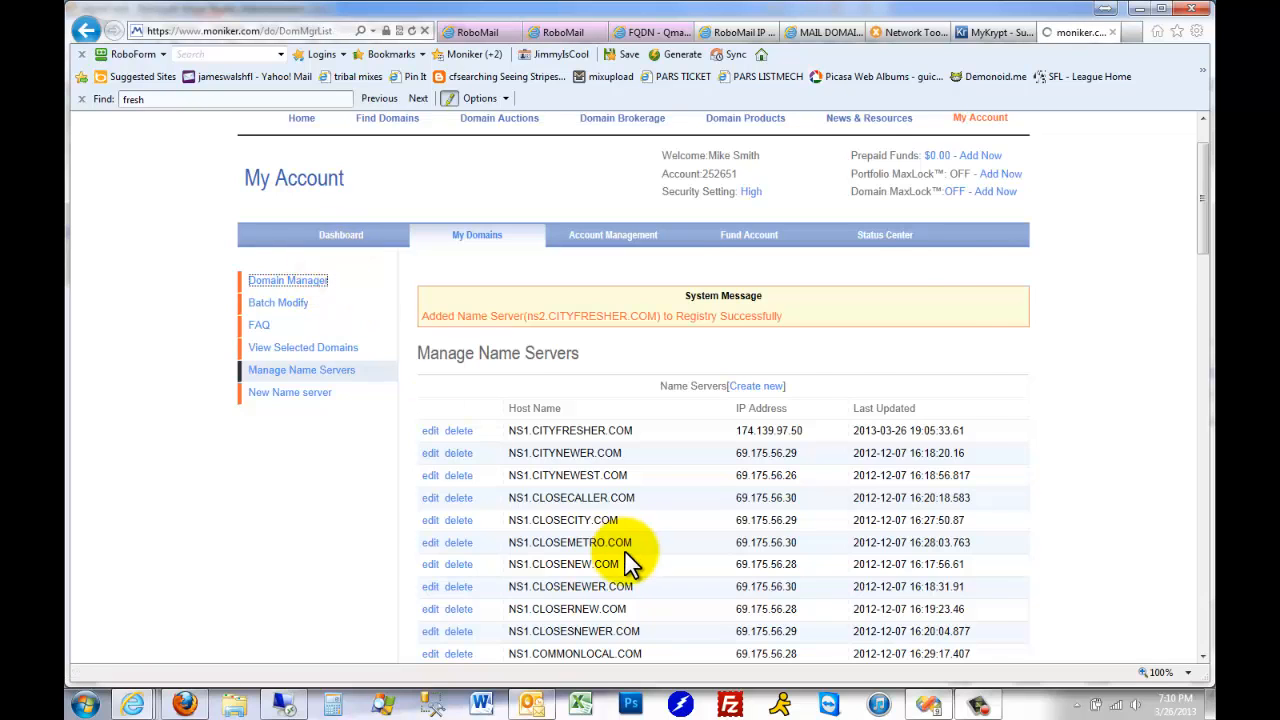
scroll(616, 540, down, 3)
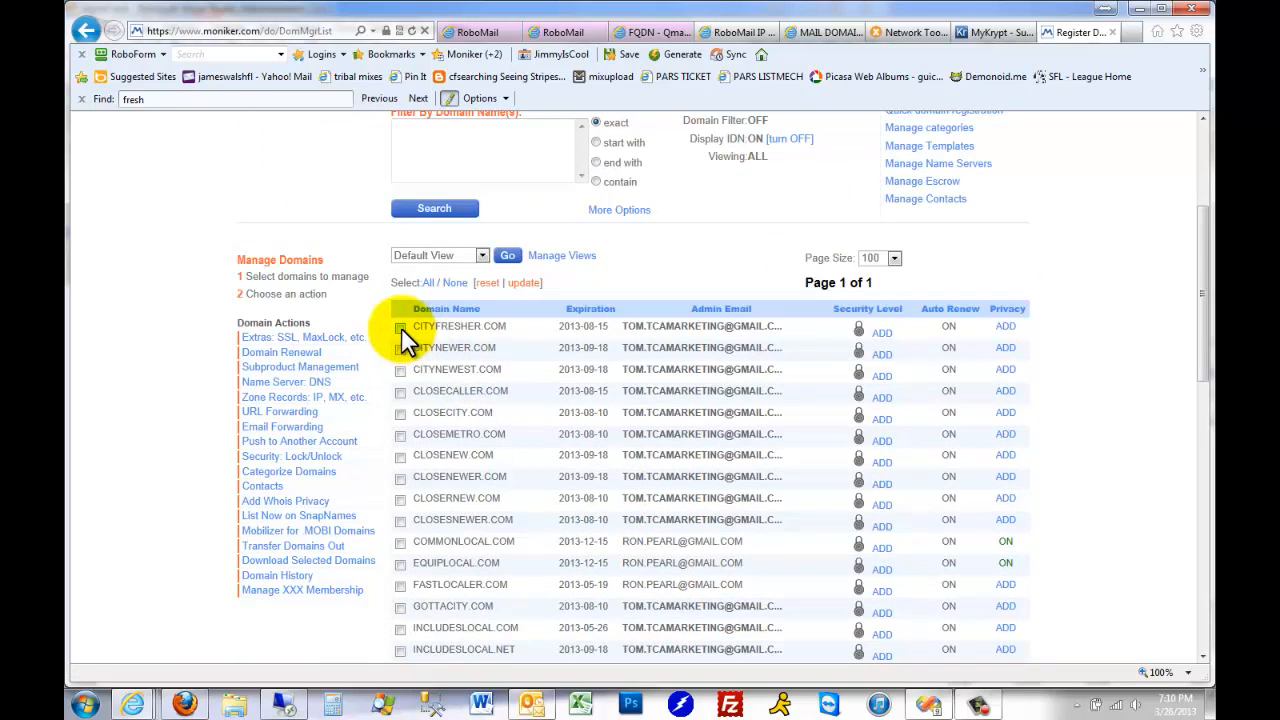
click(737, 33)
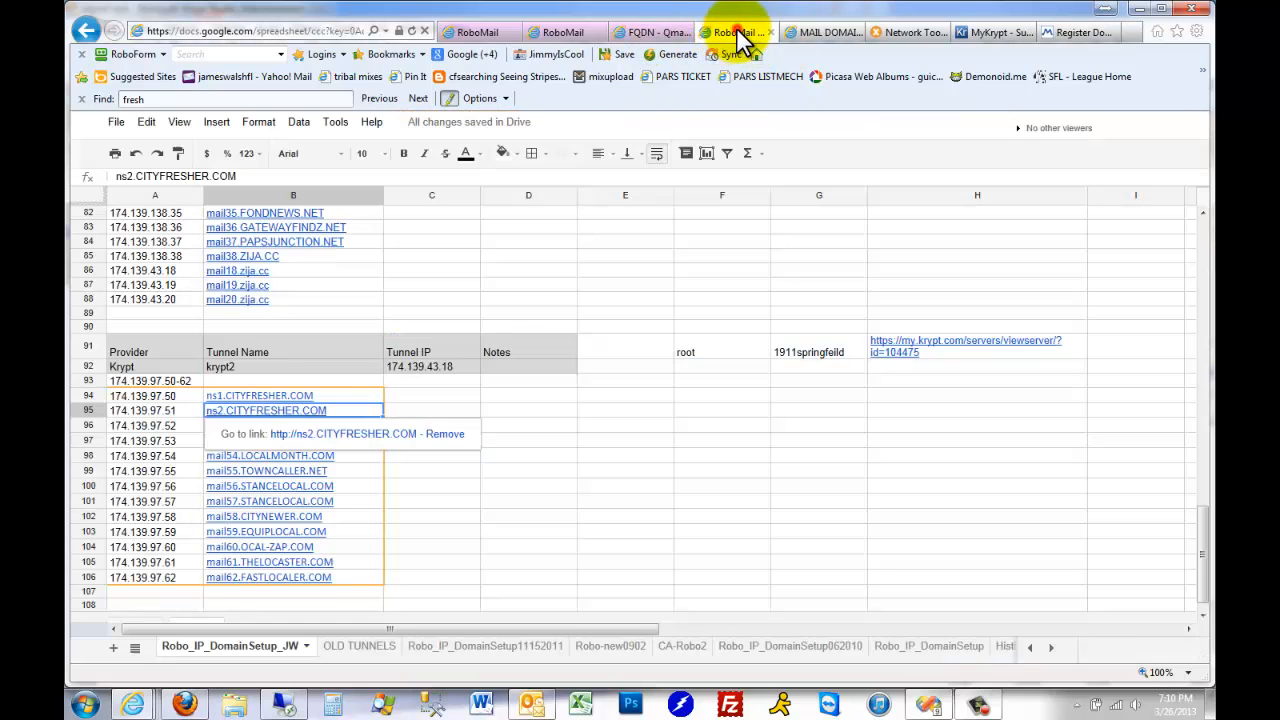
click(552, 441)
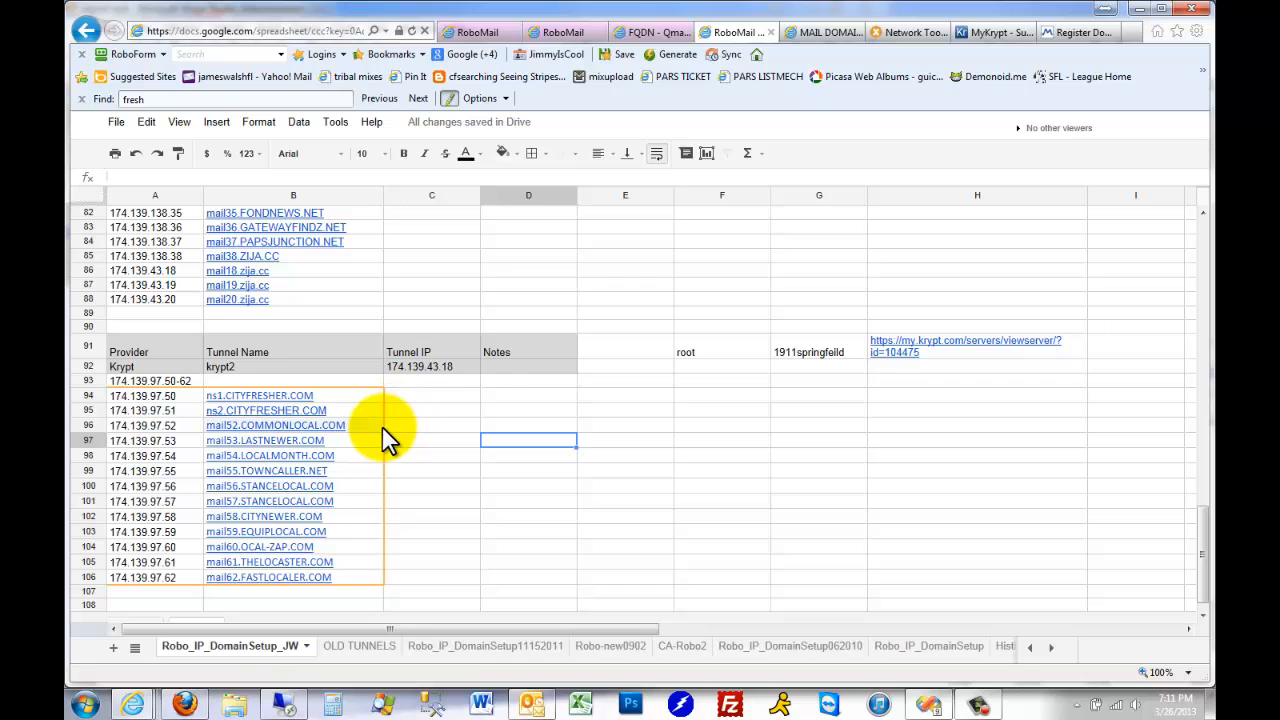
click(1077, 33)
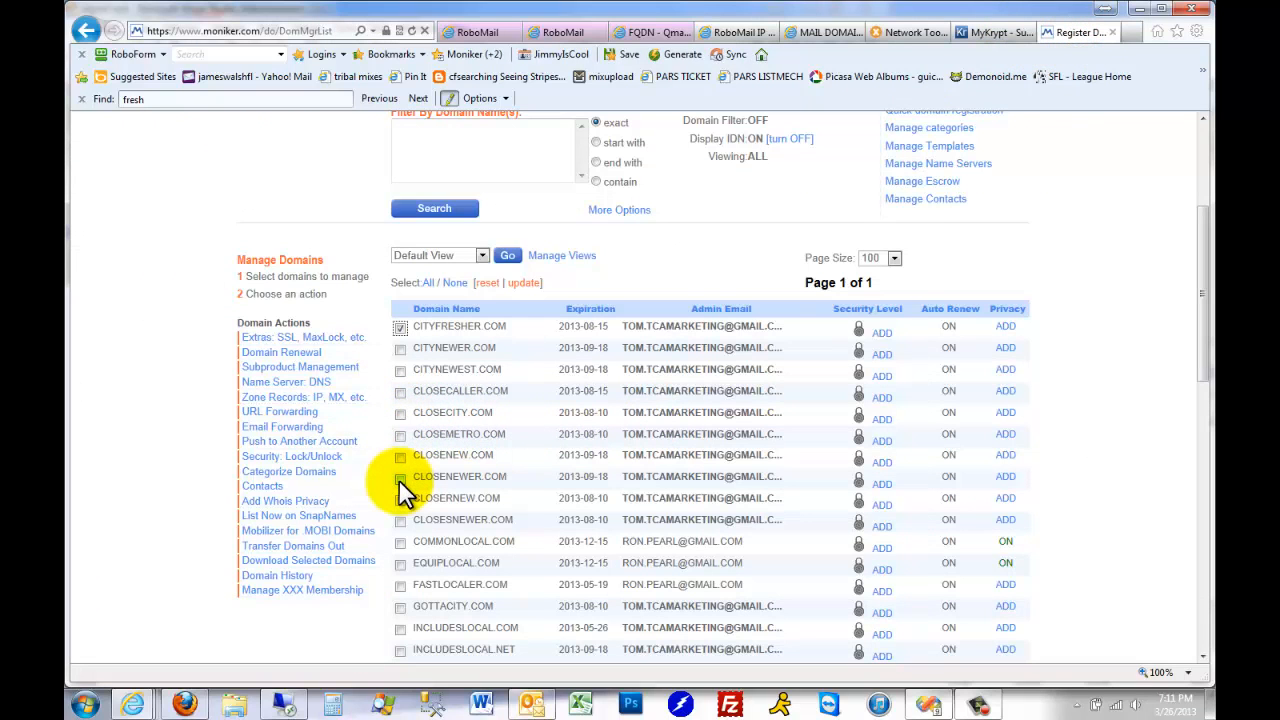
click(401, 541)
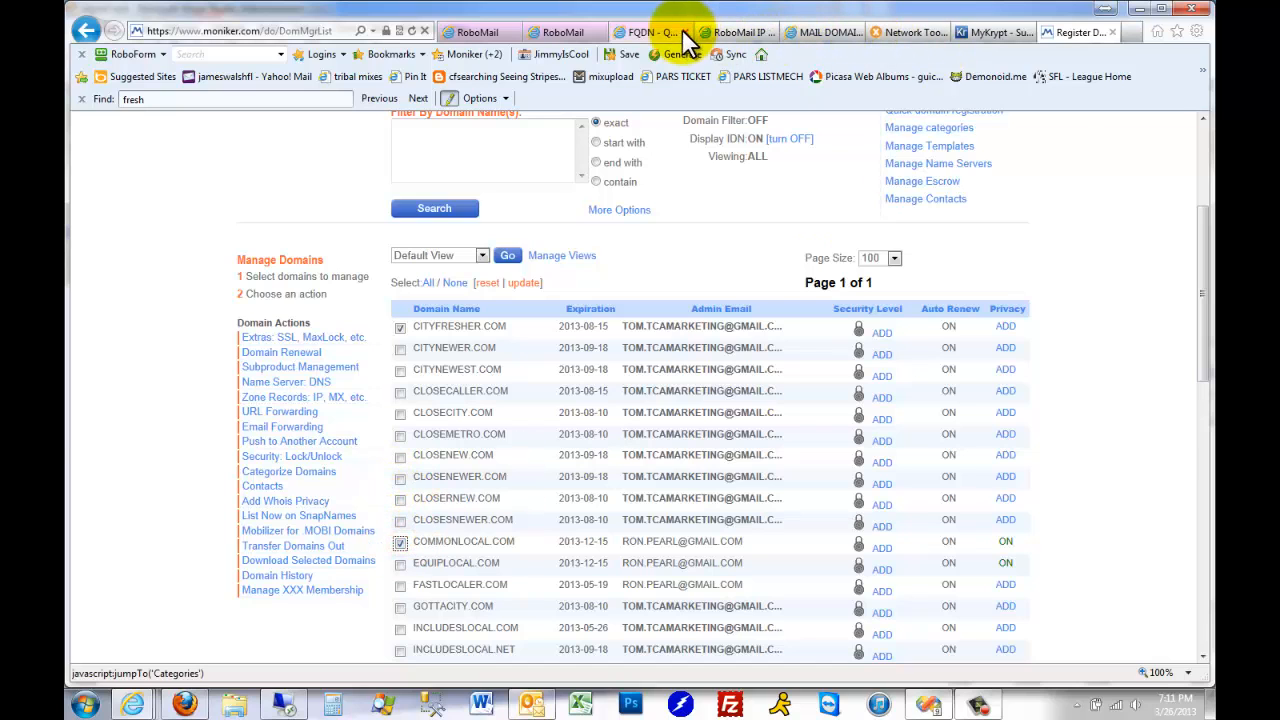
Look up the mail53 host in the IP spreadsheet and add LASTNEWER.COM to the domains selected in Moniker
click(722, 33)
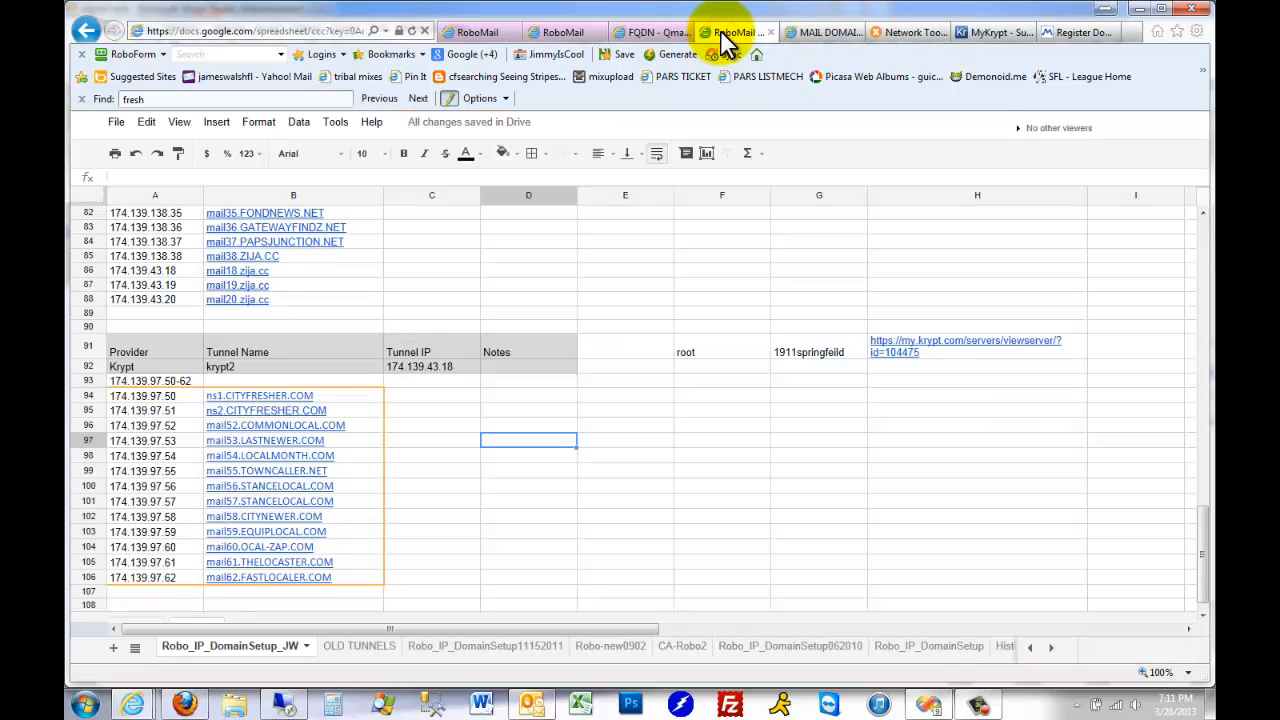
click(1090, 31)
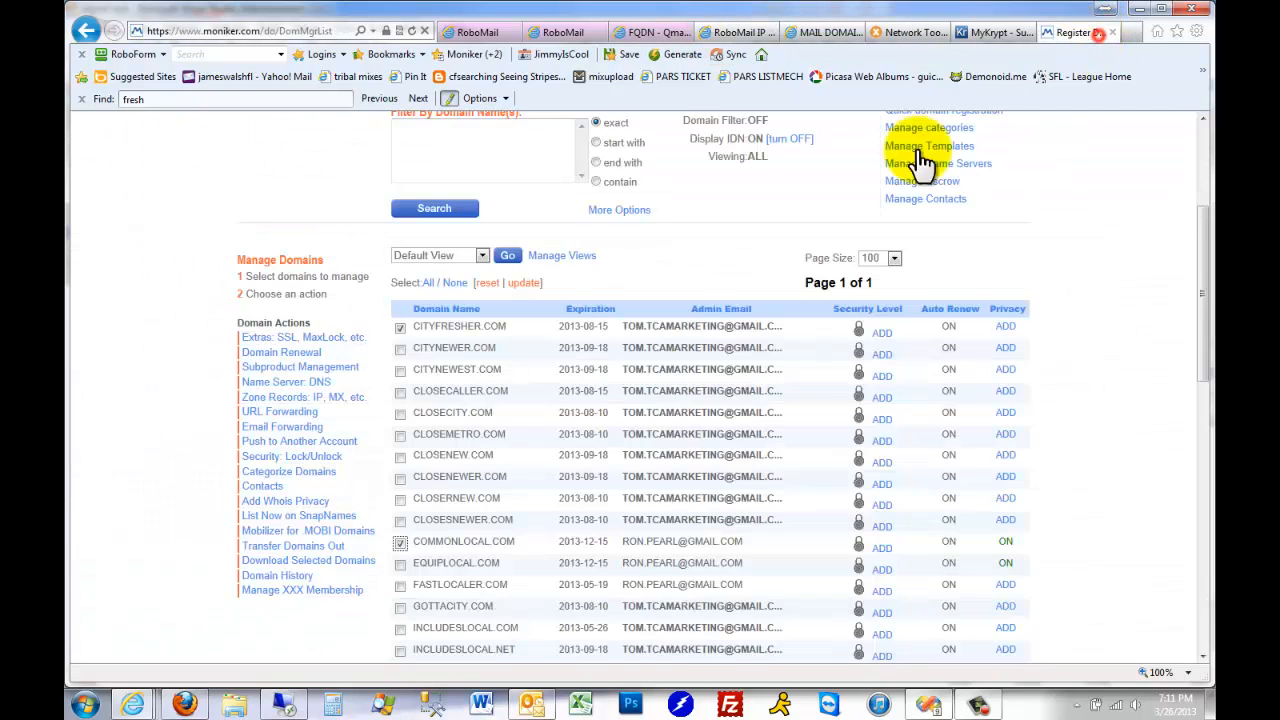
scroll(690, 300, down, 1)
scroll(440, 490, down, 2)
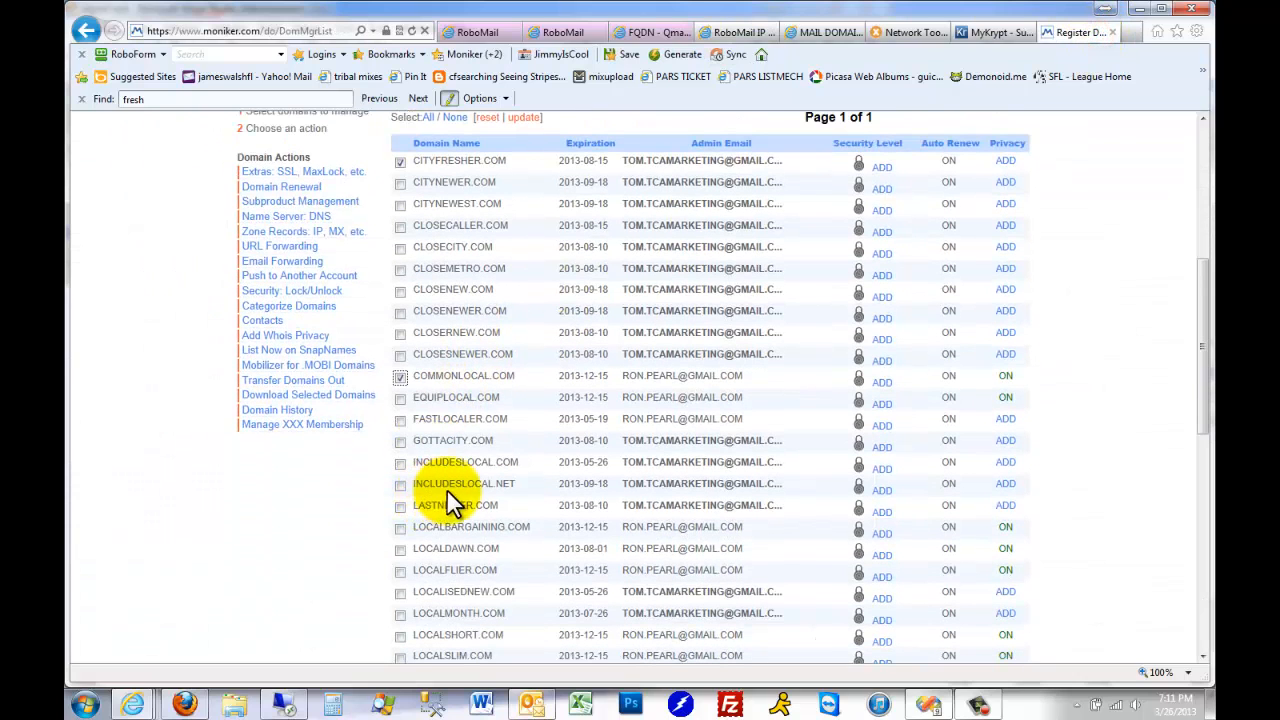
click(400, 507)
Look up the mail54 host in the IP spreadsheet and add LOCALMONTH.COM to the domains selected in Moniker
click(722, 33)
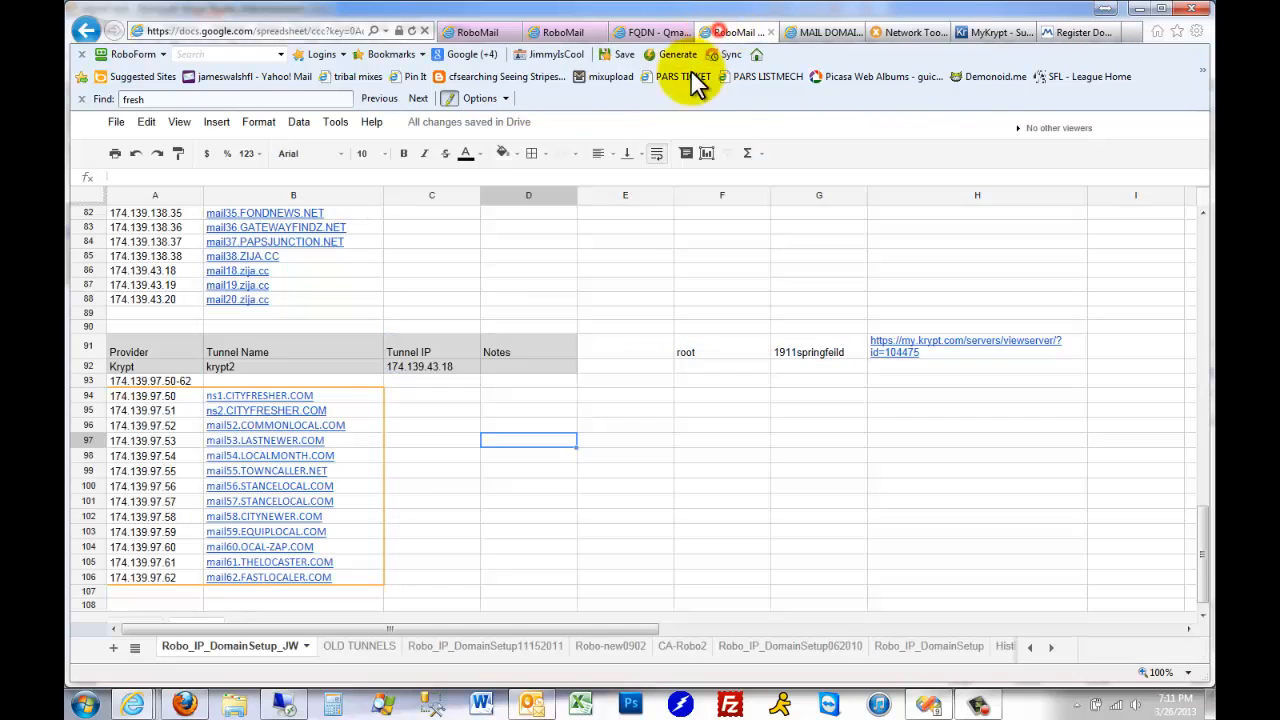
click(395, 456)
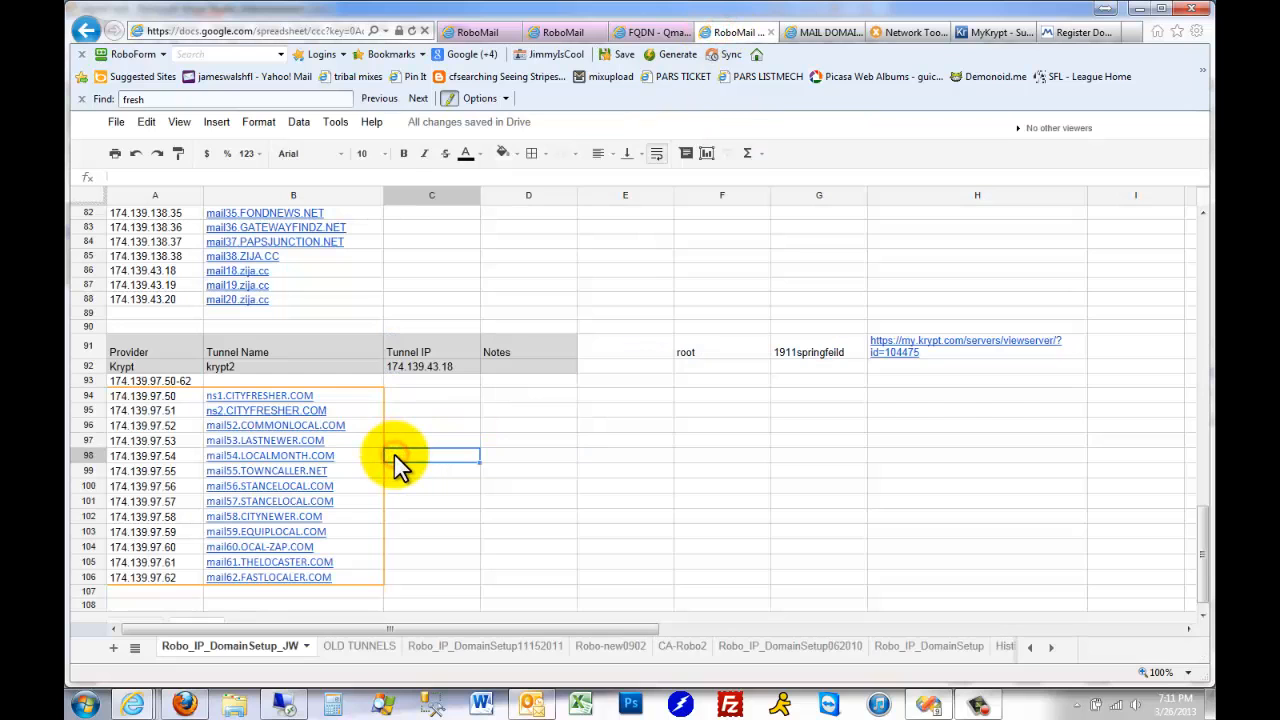
click(1097, 38)
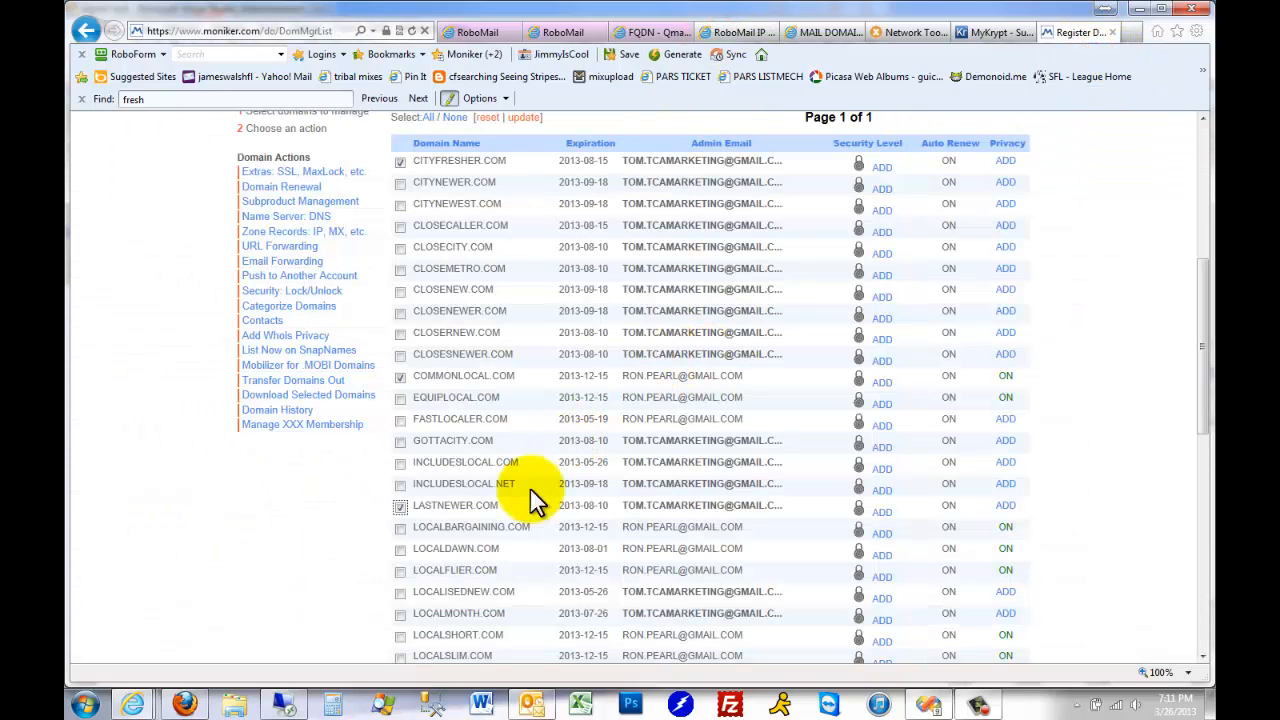
scroll(540, 480, down, 3)
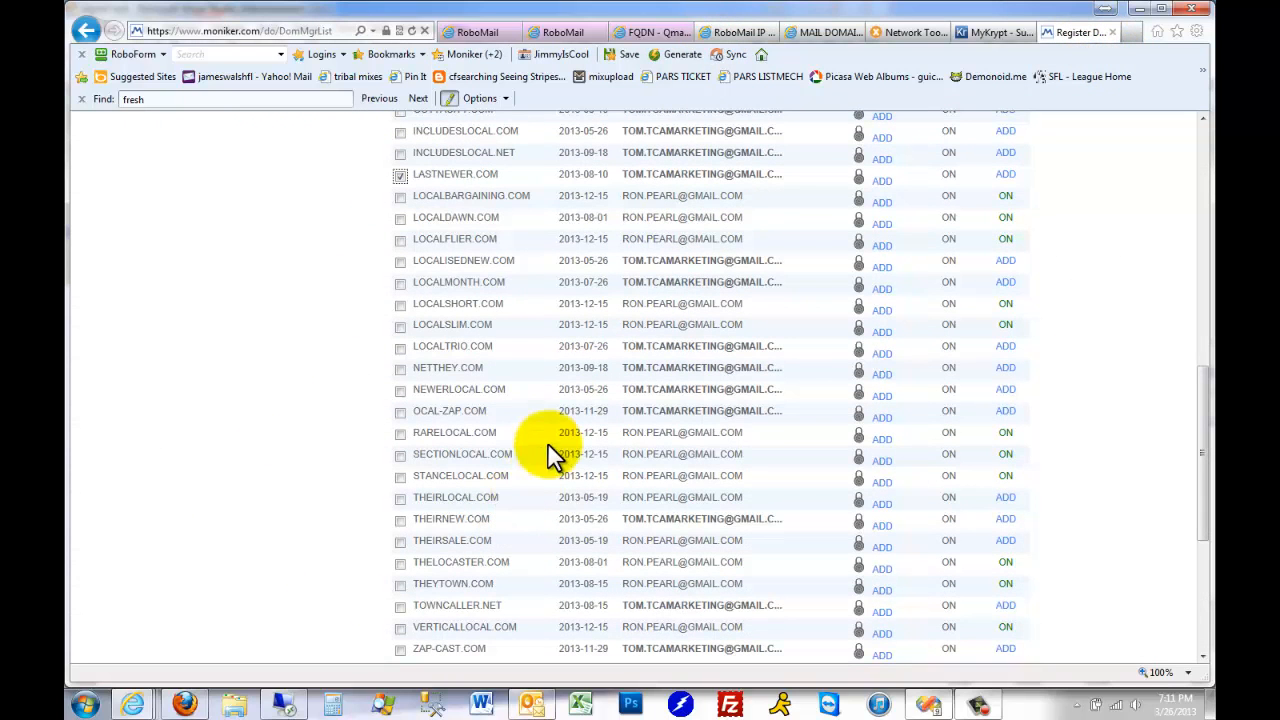
click(400, 282)
Look up the mail55 host in the IP spreadsheet and add TOWNCALLER.NET to the domains selected in Moniker
click(993, 32)
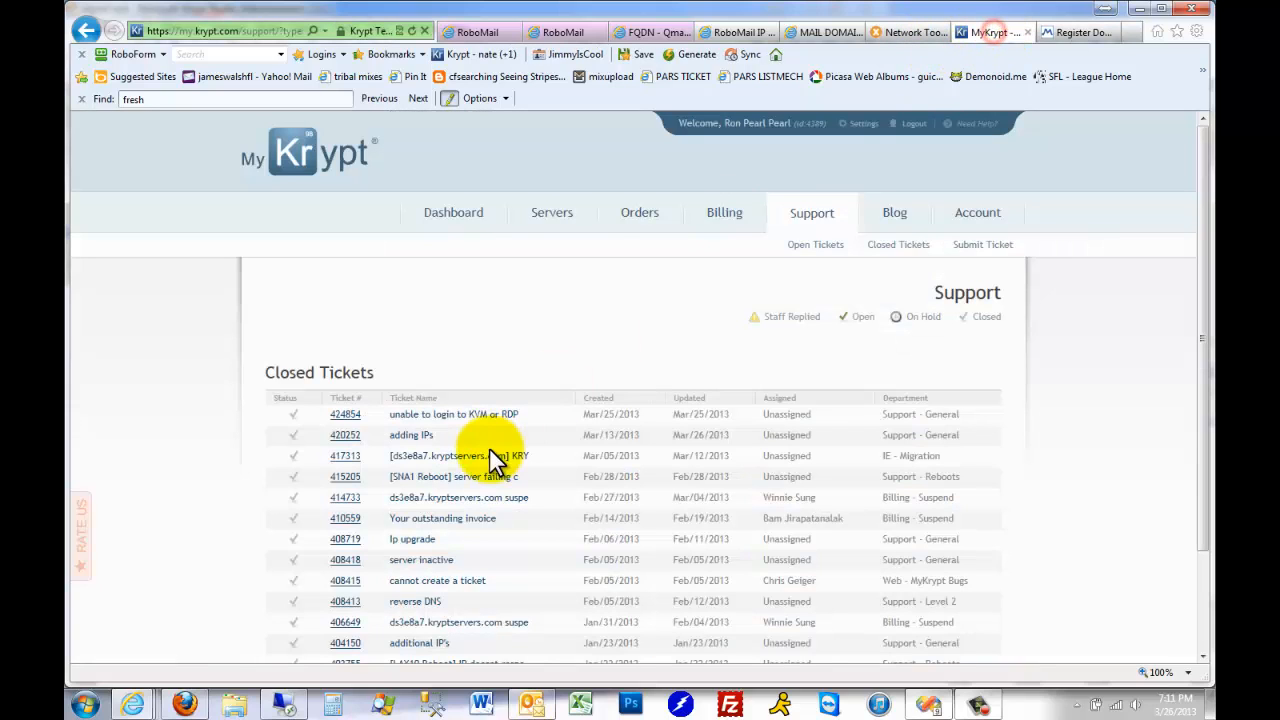
click(733, 36)
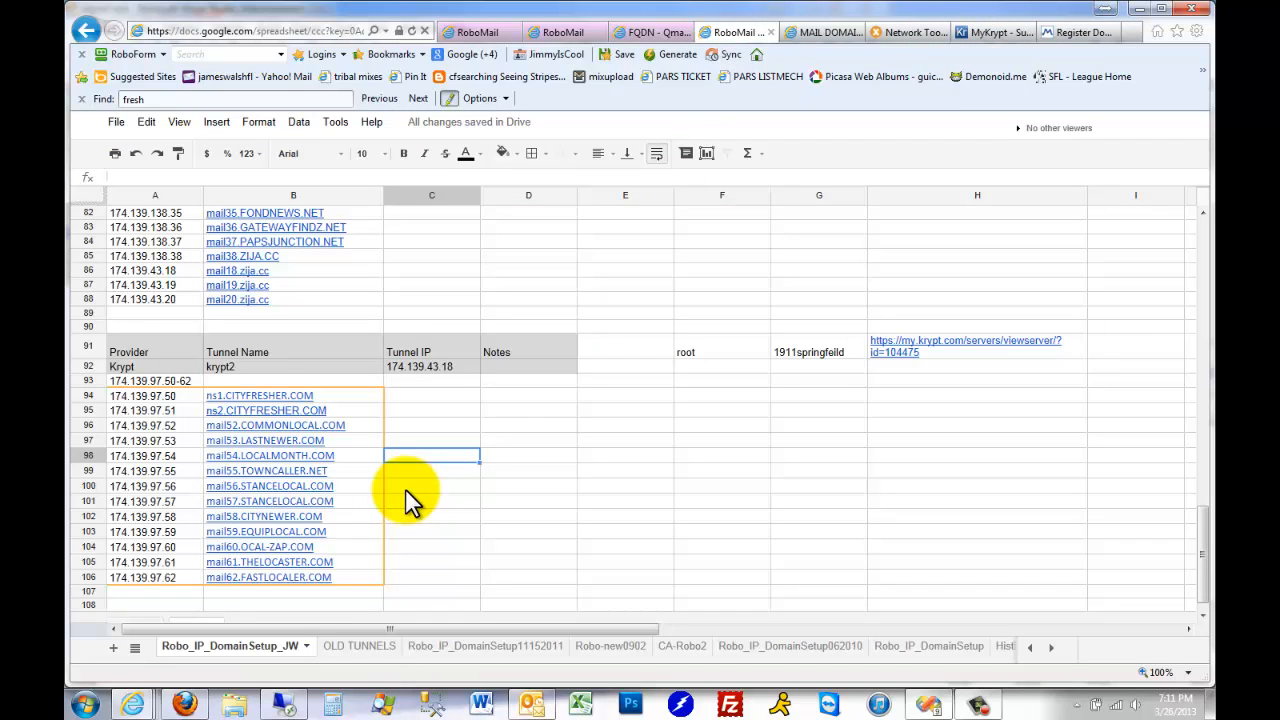
key(Down)
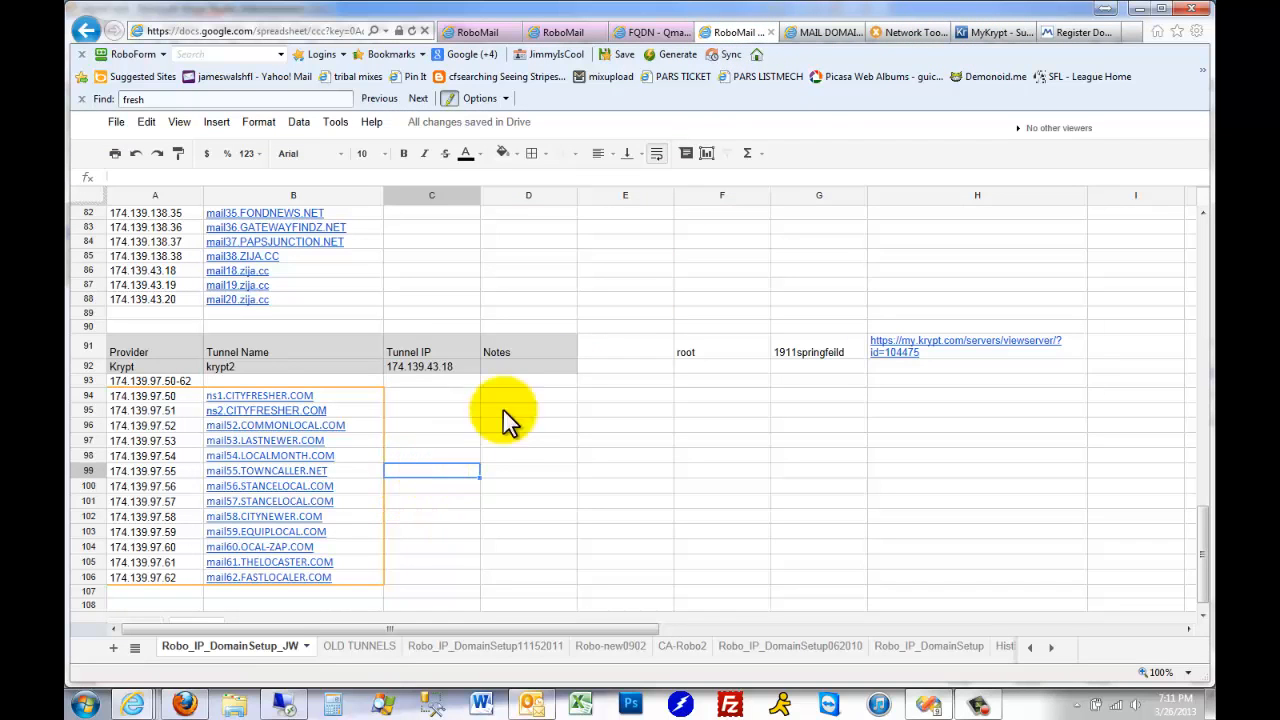
click(1078, 32)
scroll(557, 500, down, 5)
scroll(550, 497, up, 3)
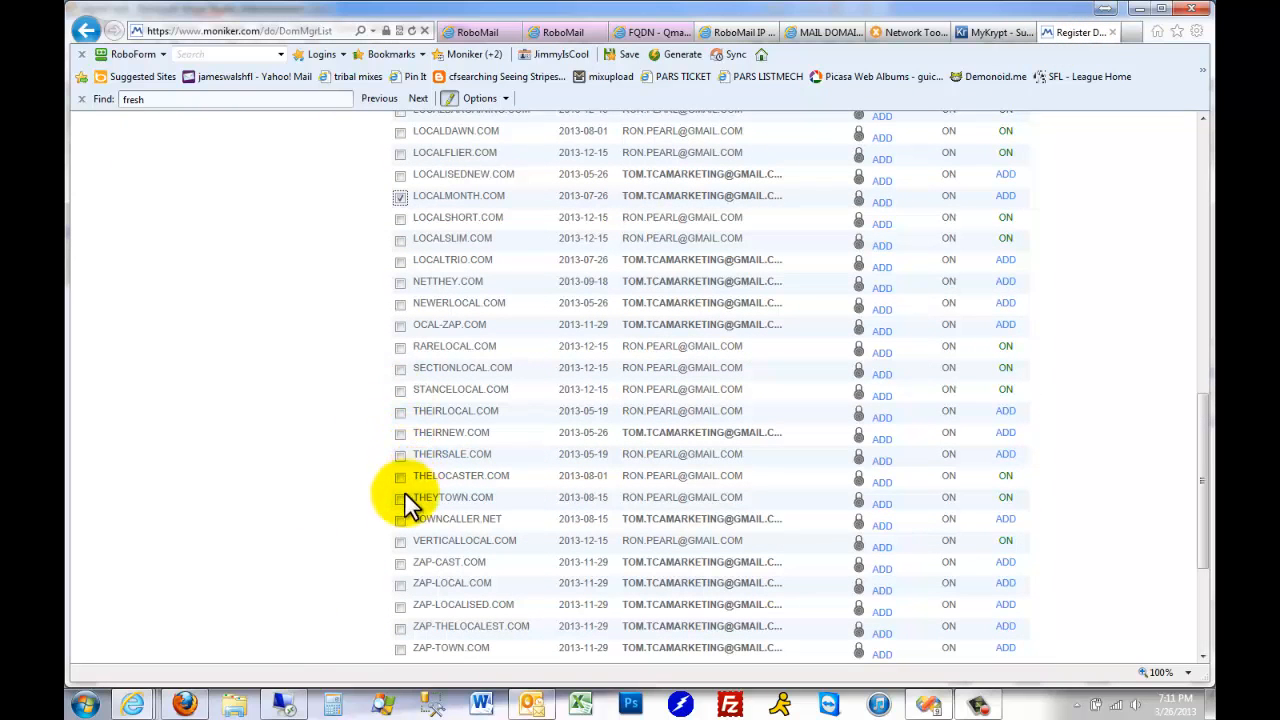
click(400, 519)
Look up the mail56 host in the IP spreadsheet and add STANCELOCAL.COM to the domains selected in Moniker
click(741, 31)
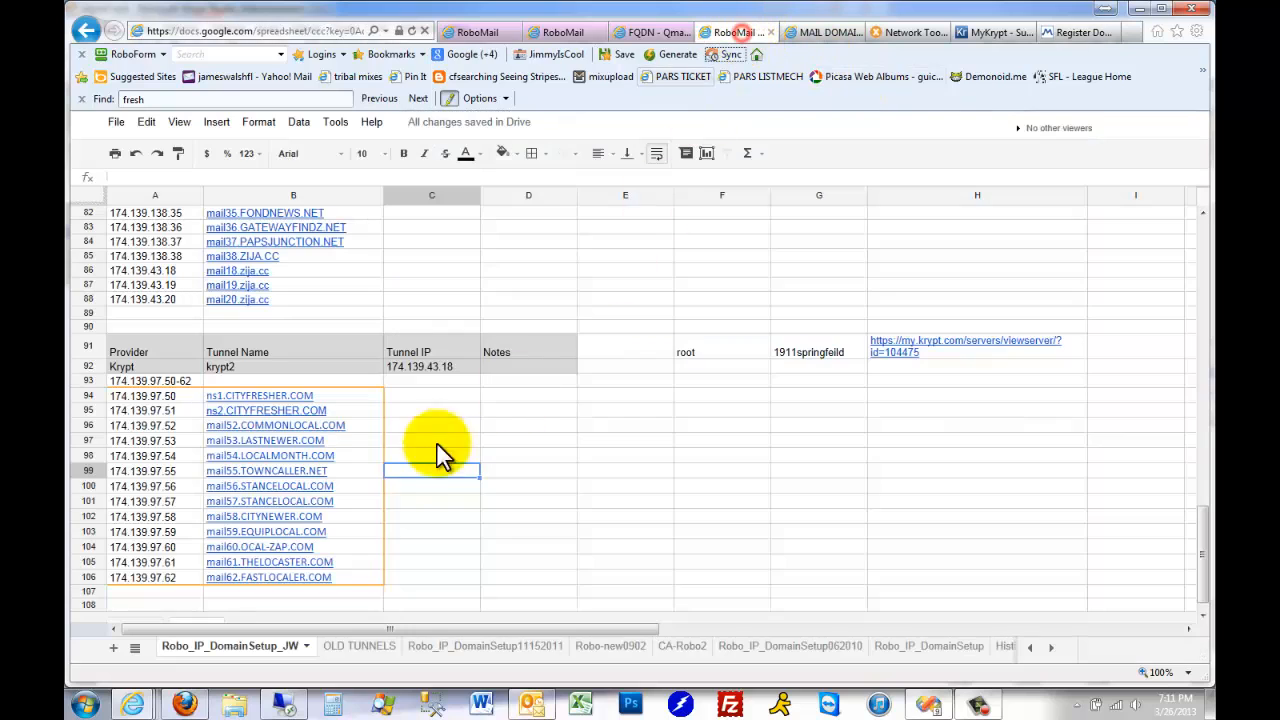
click(395, 488)
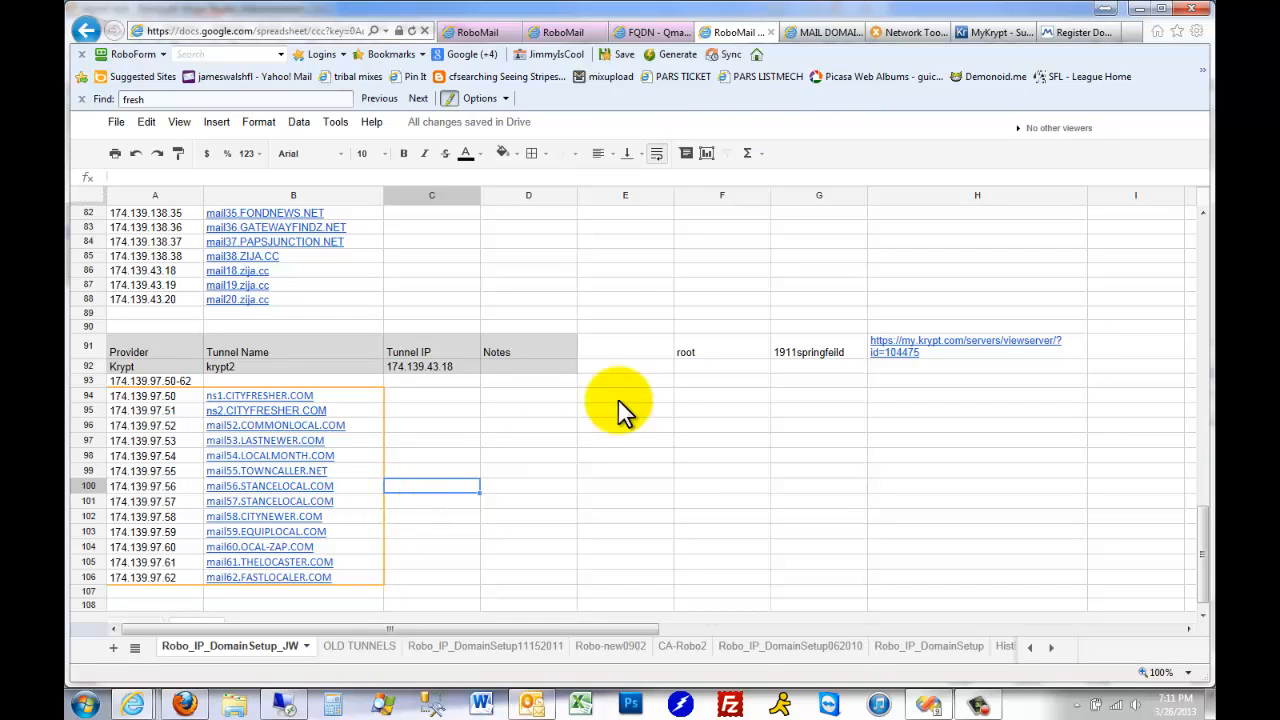
click(1083, 32)
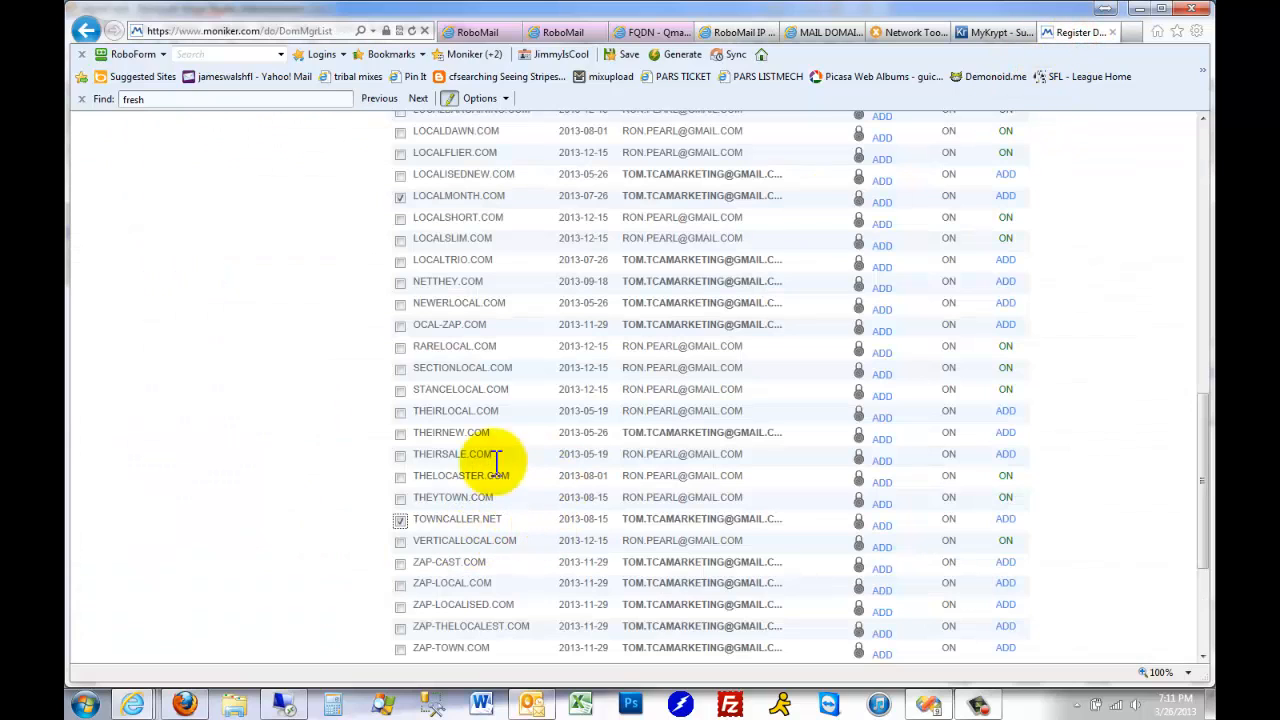
click(400, 389)
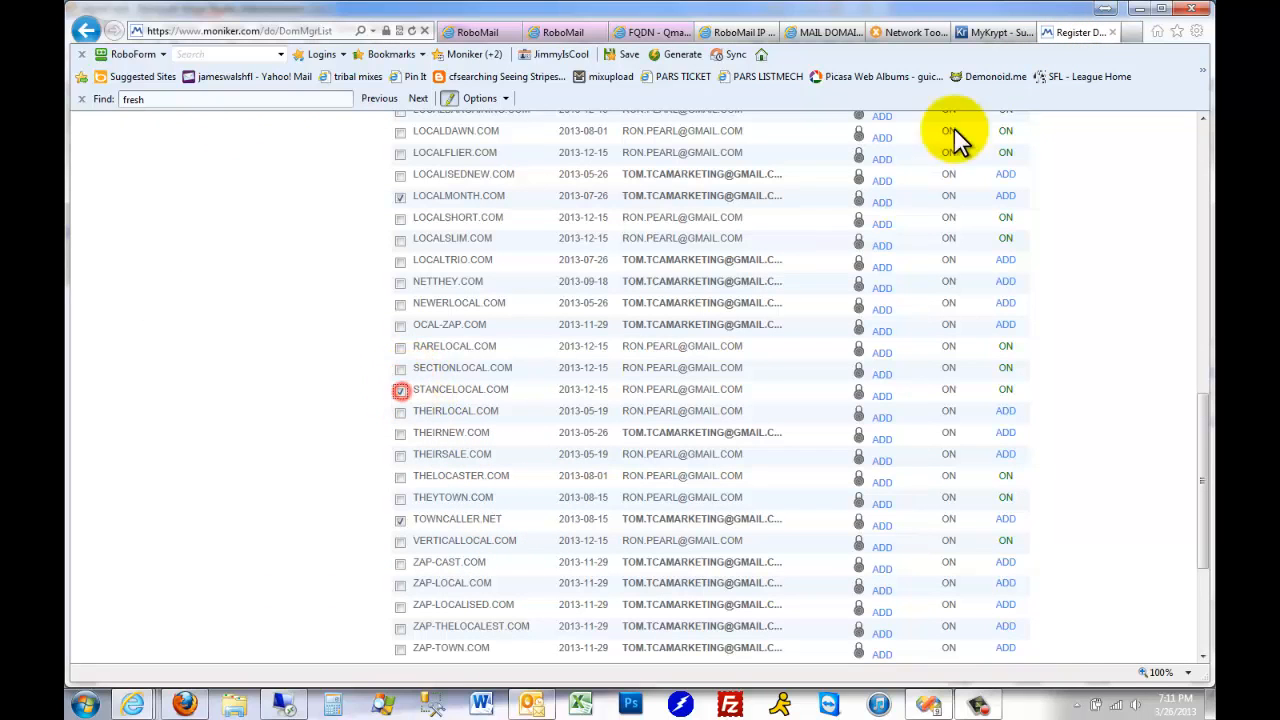
Look up the mail58 host in the IP spreadsheet and add CITYNEWER.COM to the domains selected in Moniker, keeping CITYFRESHER.COM selected
click(742, 34)
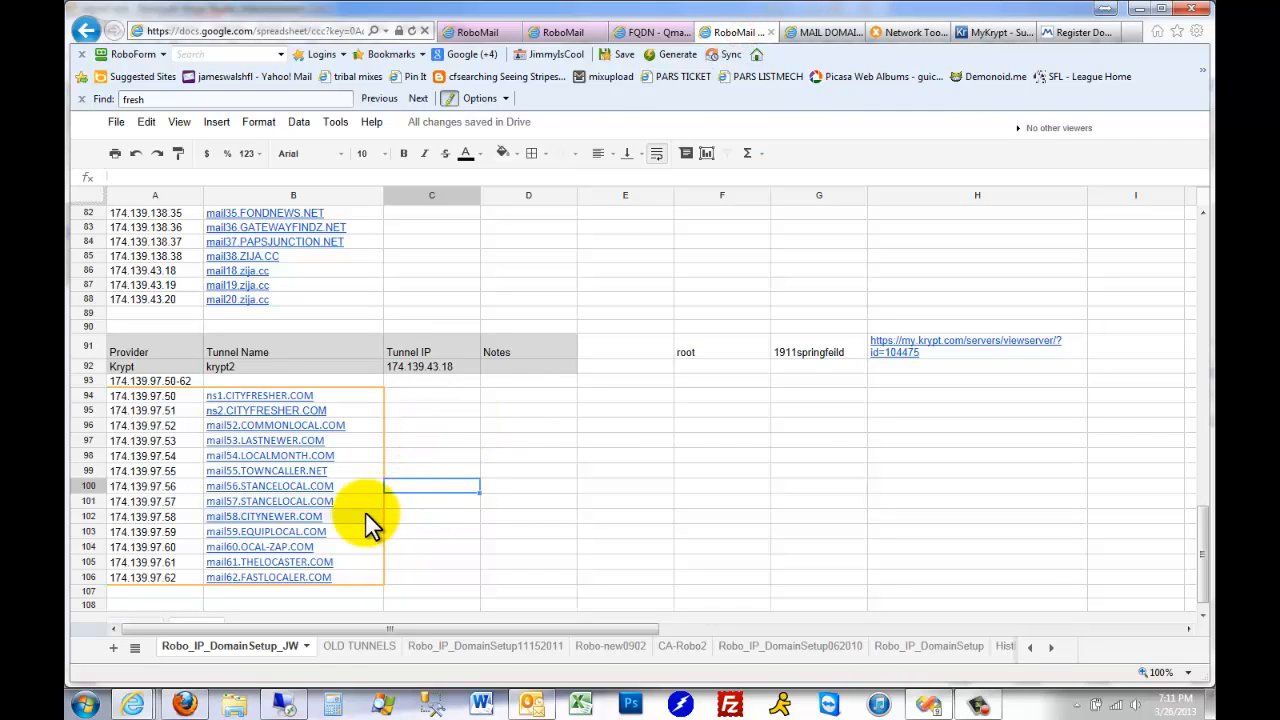
key(Down)
key(Down)
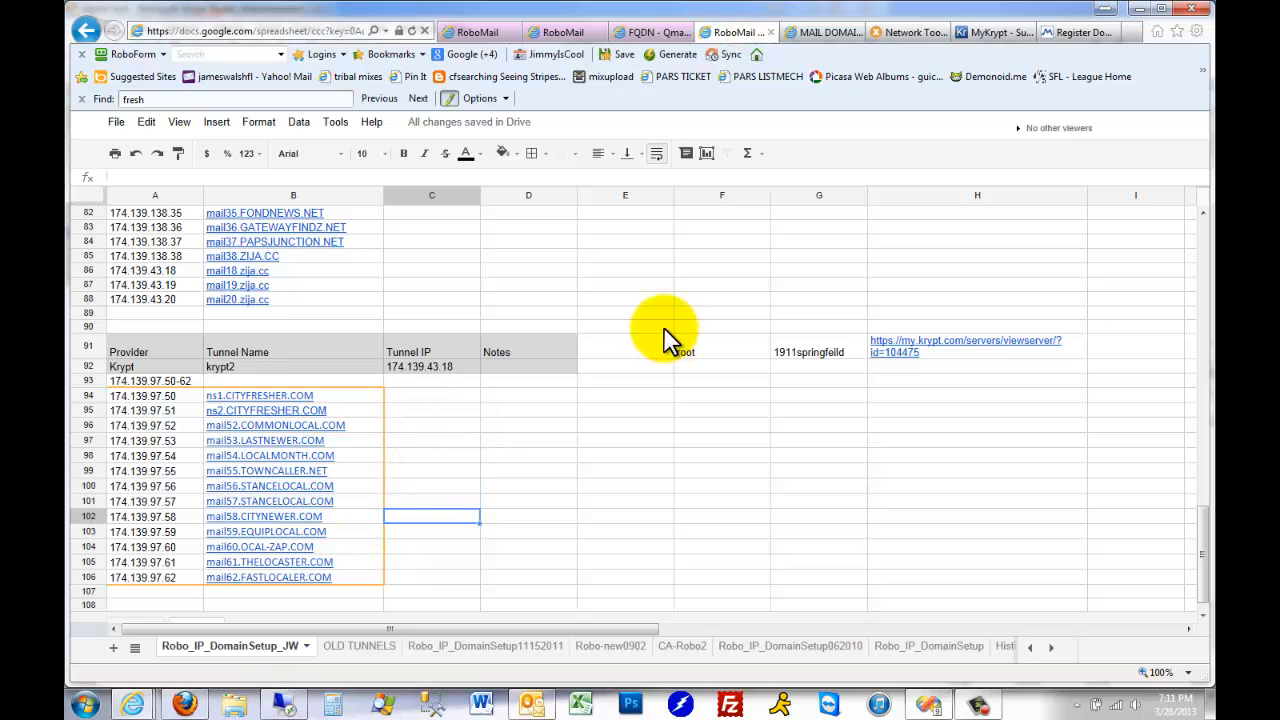
click(1072, 33)
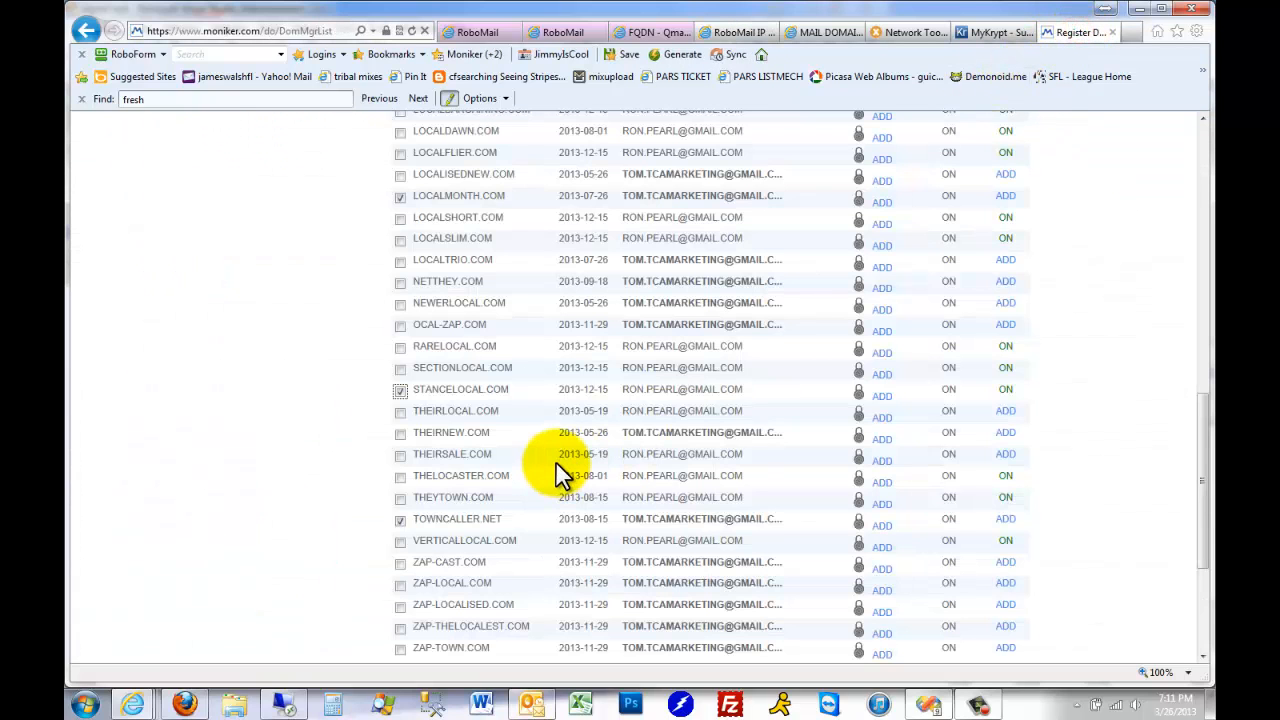
scroll(560, 475, up, 3)
scroll(508, 314, up, 2)
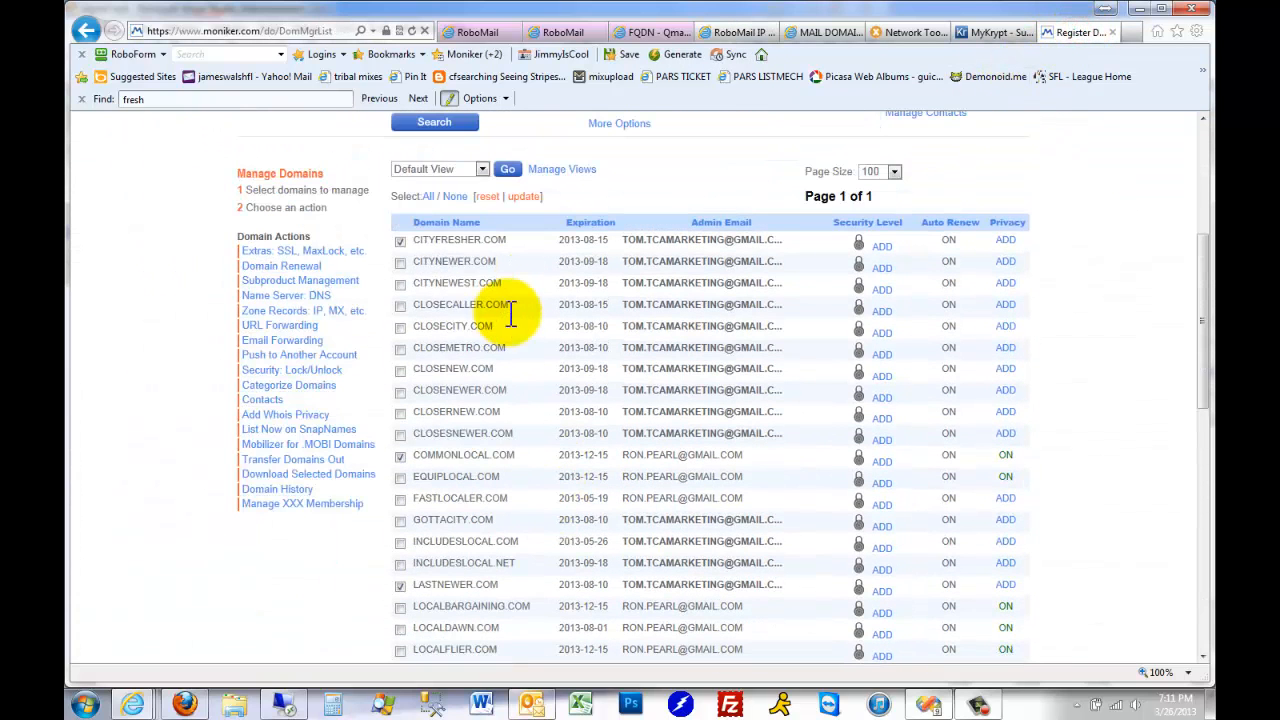
click(400, 241)
click(400, 262)
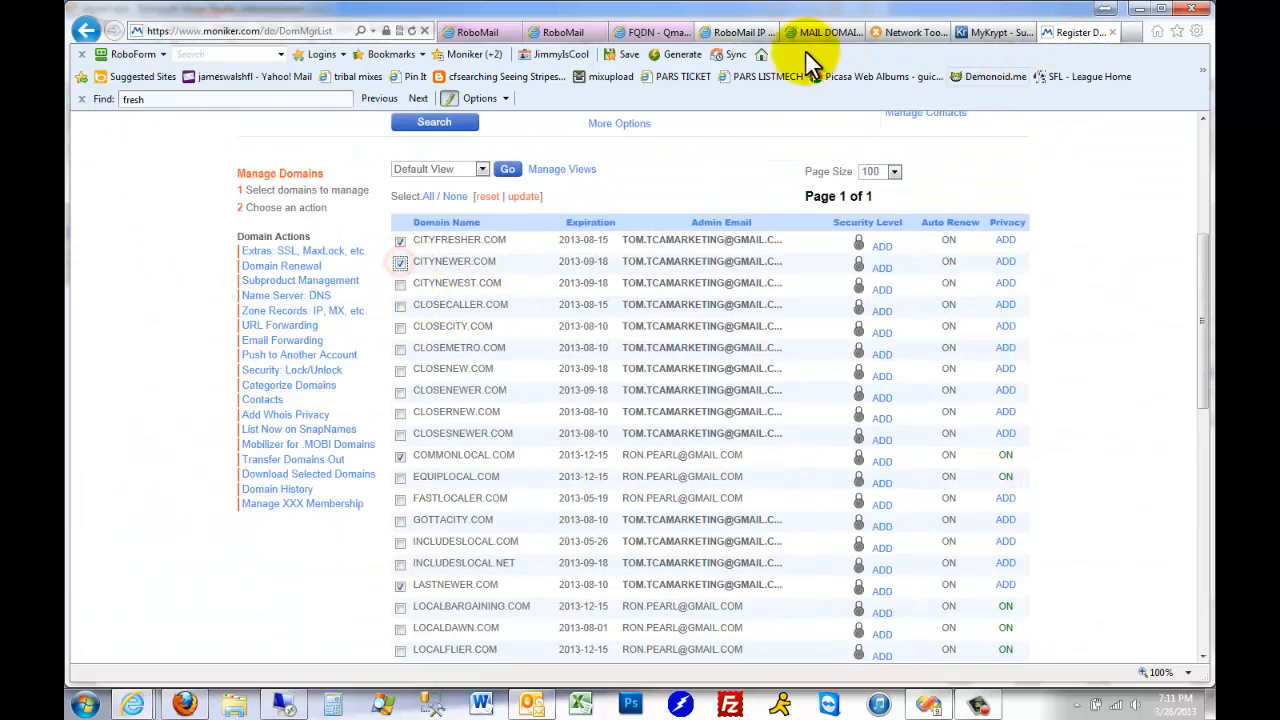
Look up the mail59 host in the IP spreadsheet and add EQUIPLOCAL.COM to the domains selected in Moniker
click(730, 33)
key(Down)
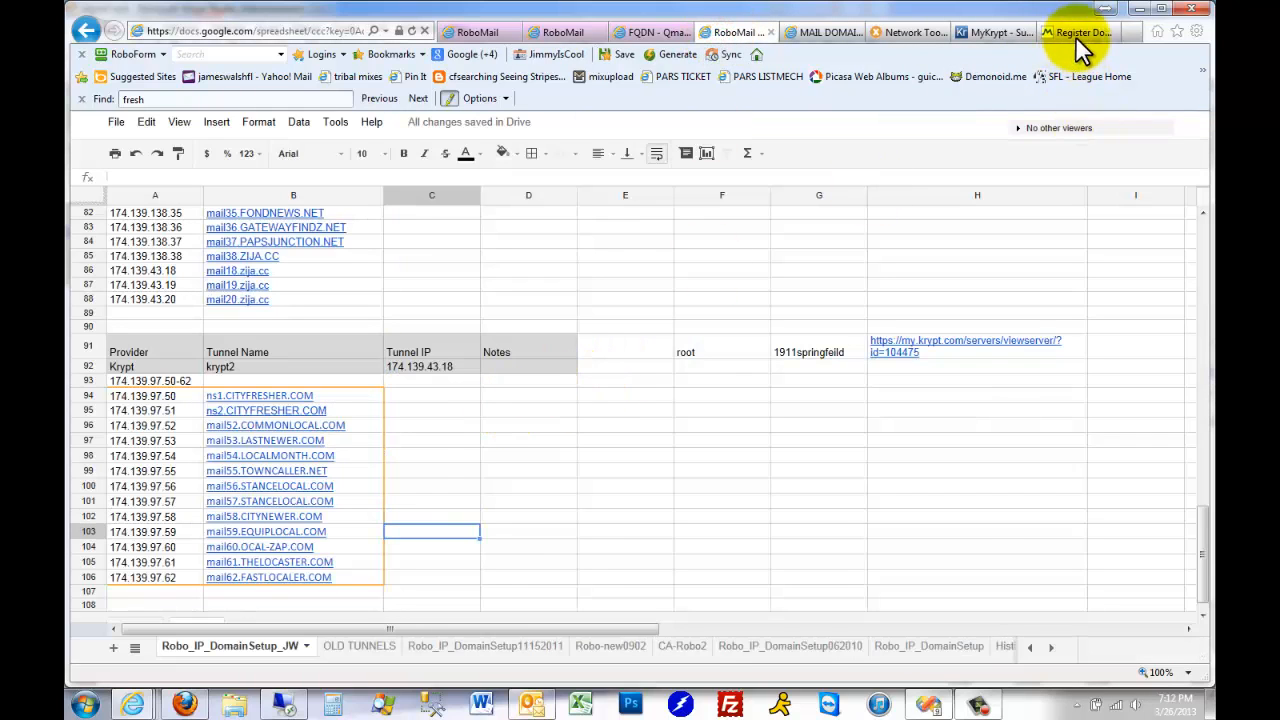
click(1080, 33)
click(400, 477)
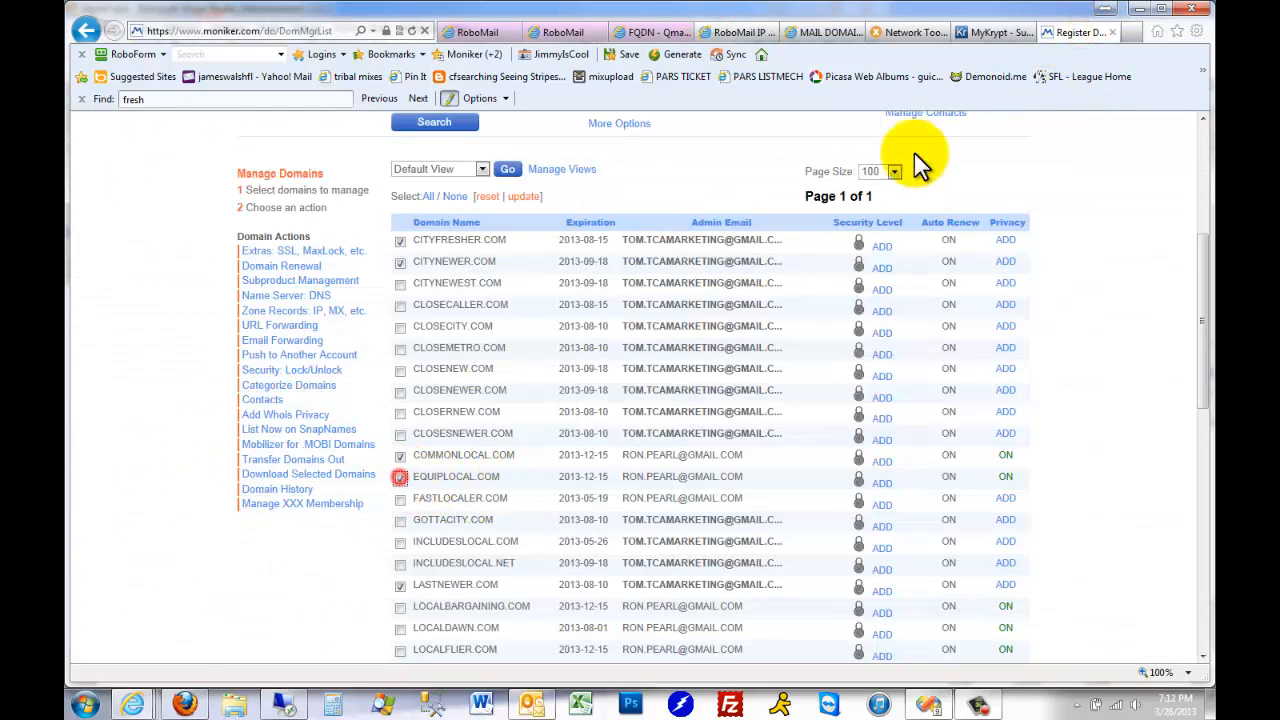
Look up the mail60 host in the IP spreadsheet and add OCAL-ZAP.COM to the domains selected in Moniker
click(739, 32)
key(Down)
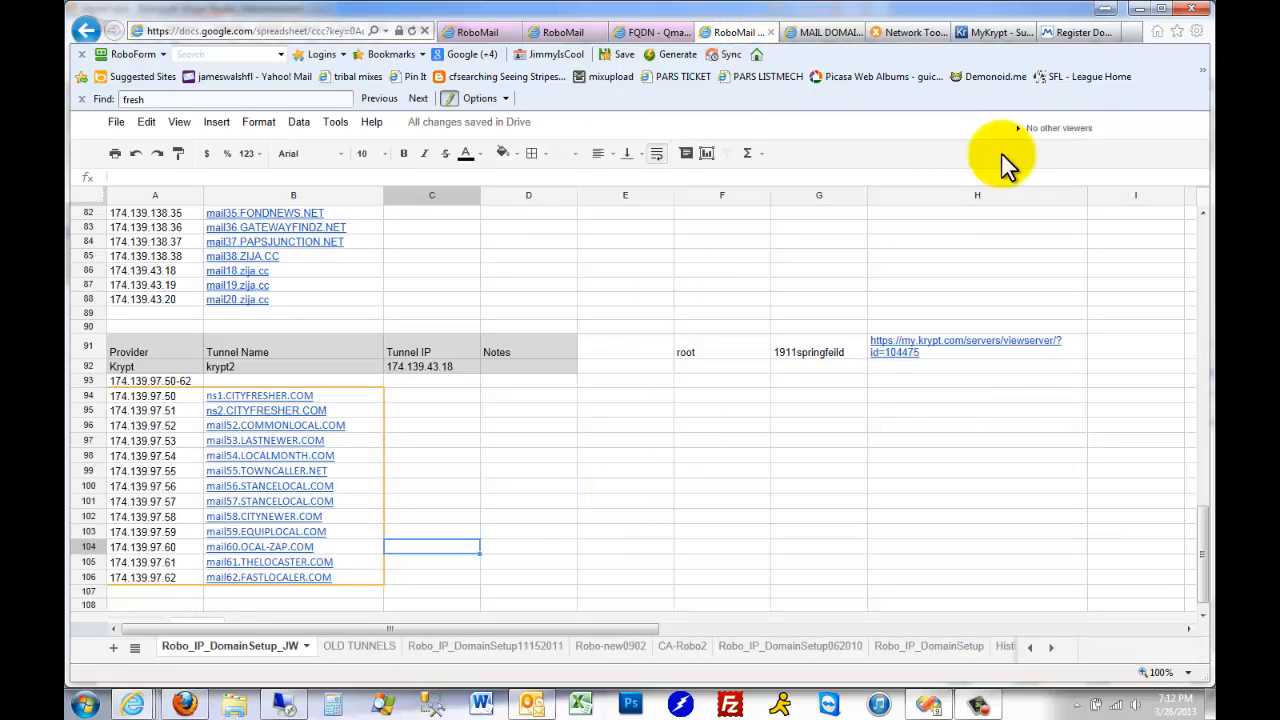
click(1078, 32)
scroll(576, 531, down, 3)
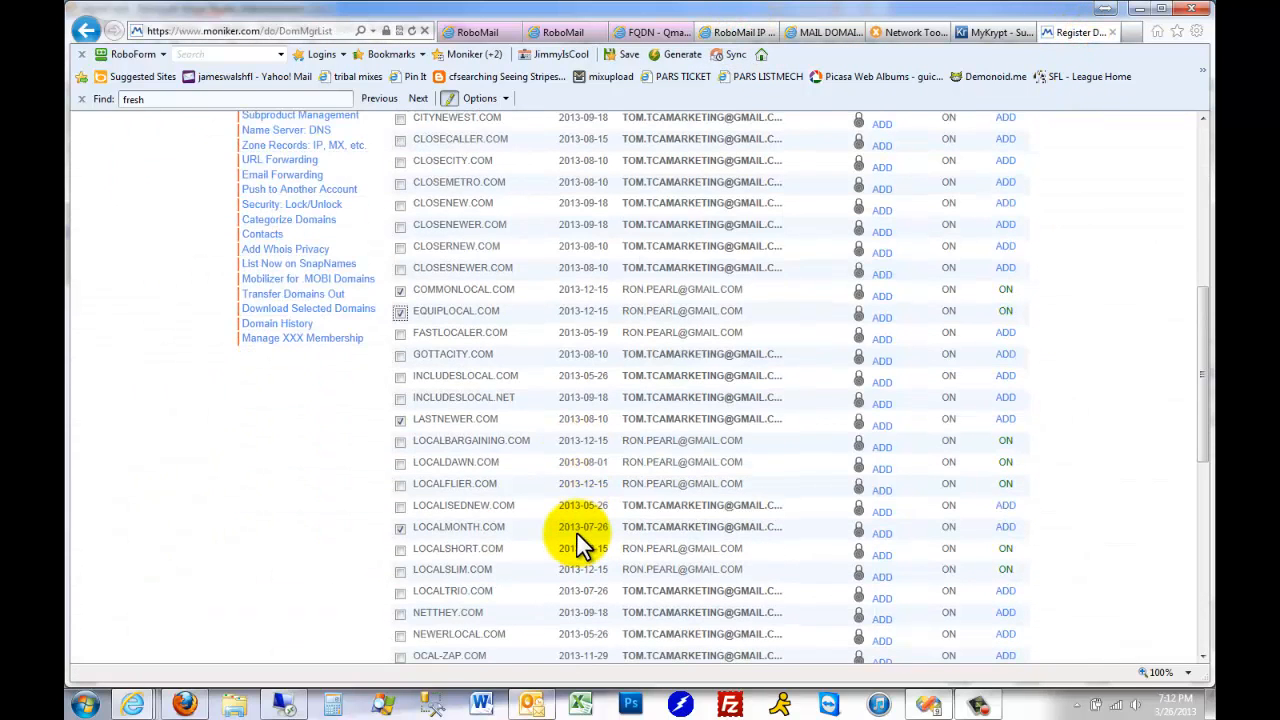
scroll(576, 531, down, 3)
click(399, 492)
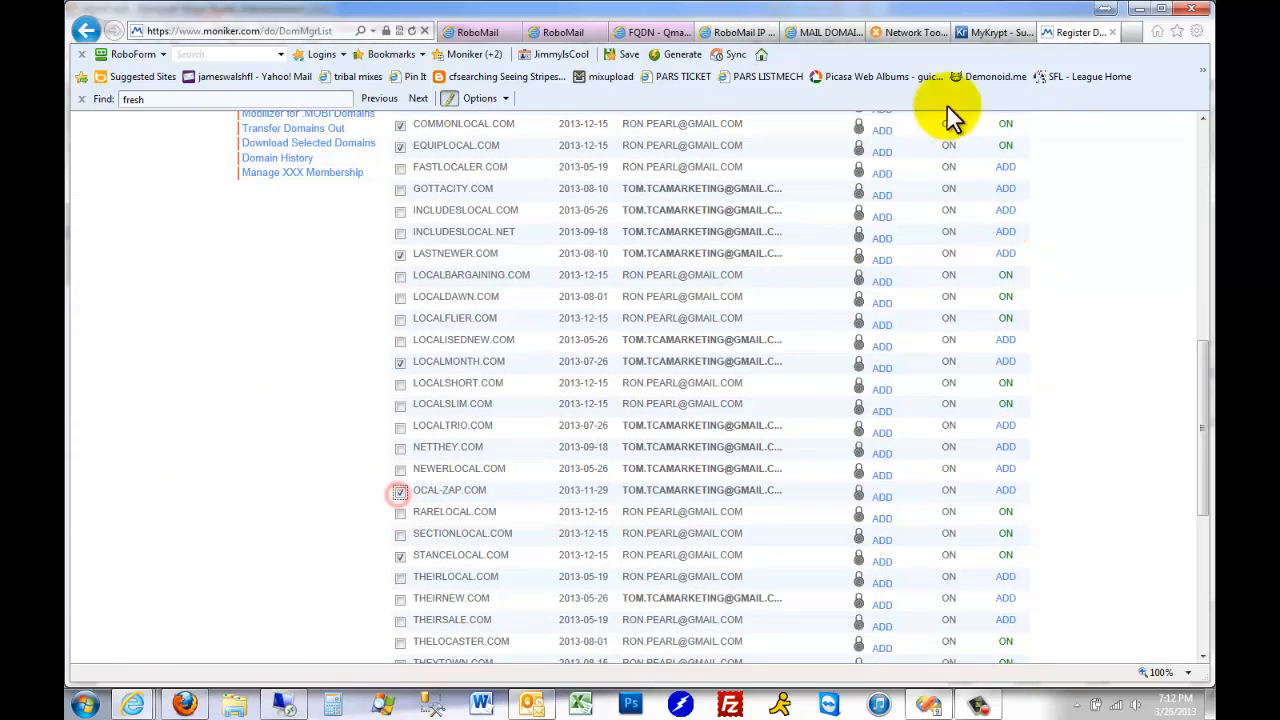
Look up the mail61 host in the IP spreadsheet and add THELOCASTER.COM to the domains selected in Moniker
click(737, 32)
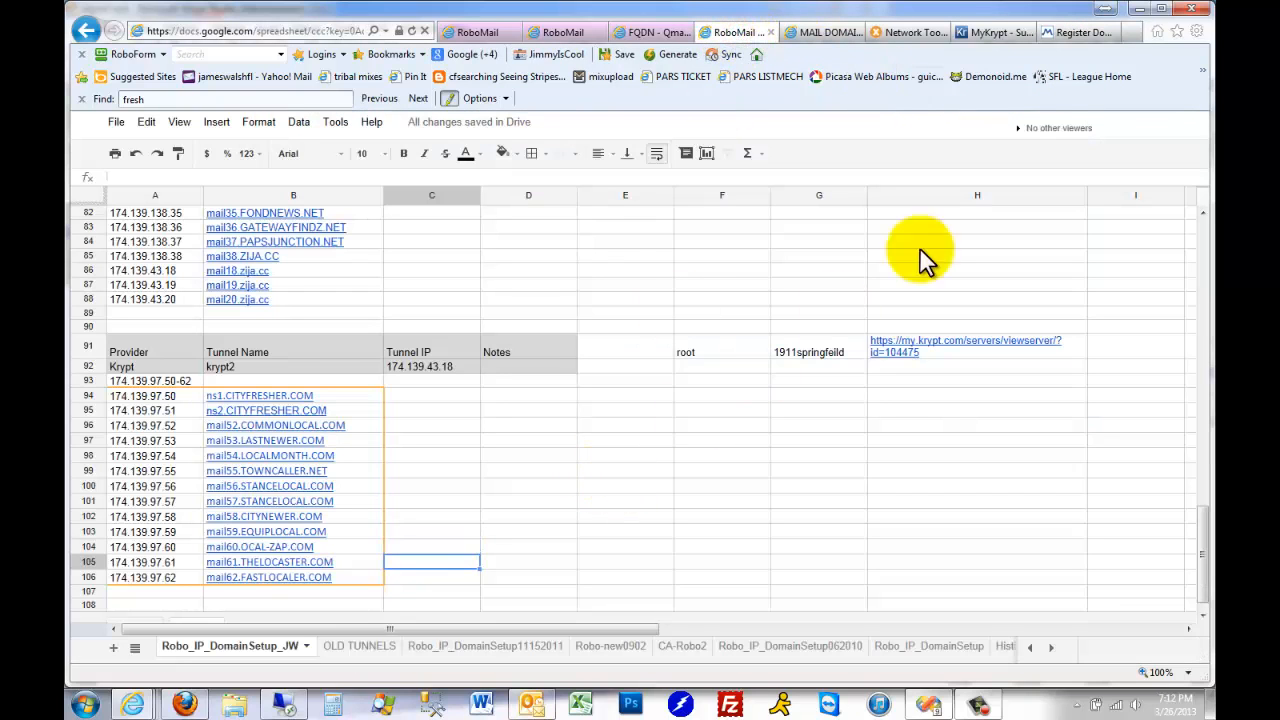
click(1091, 32)
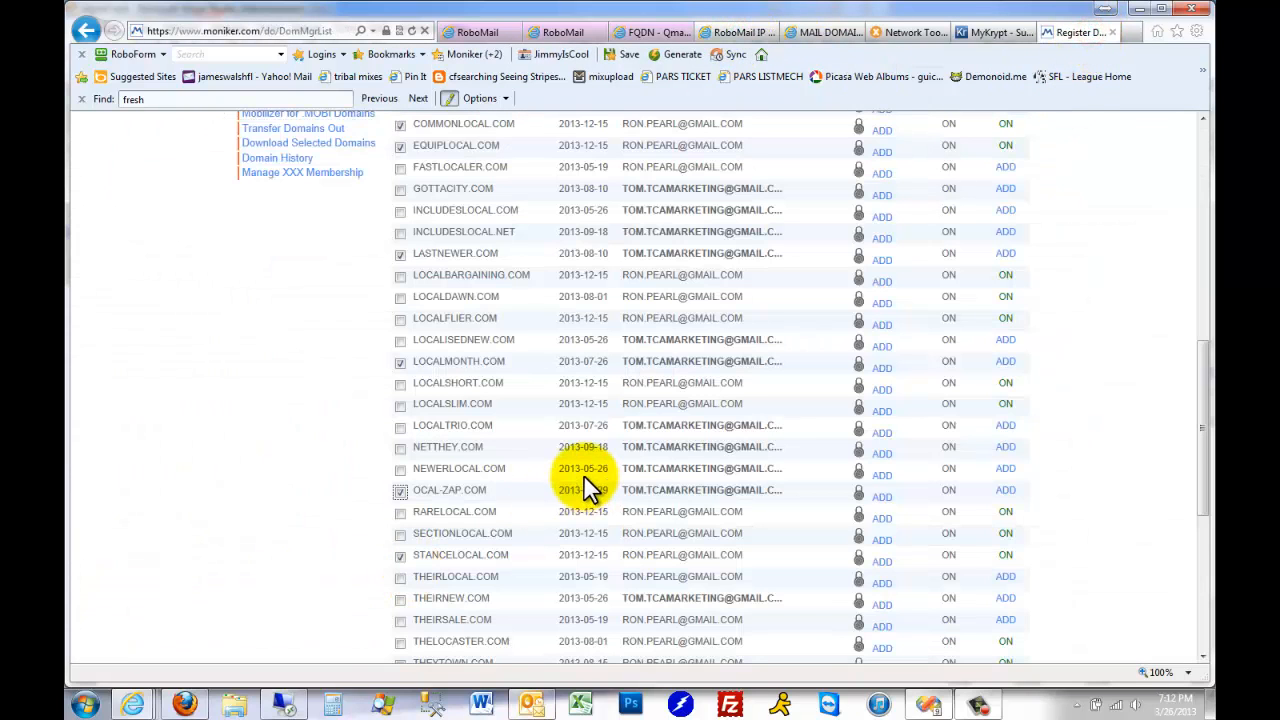
scroll(588, 487, down, 5)
click(399, 310)
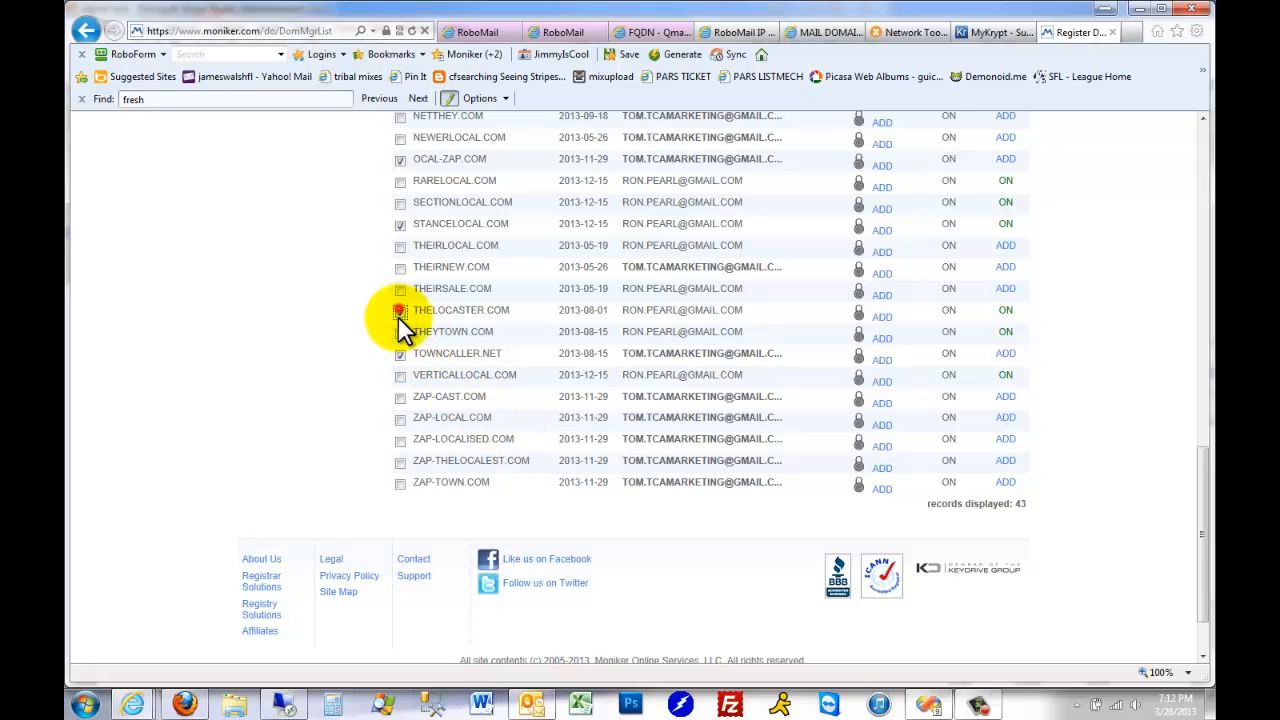
Look up the mail62 host in the IP spreadsheet and add FASTLOCALER.COM to the domains selected in Moniker
click(737, 34)
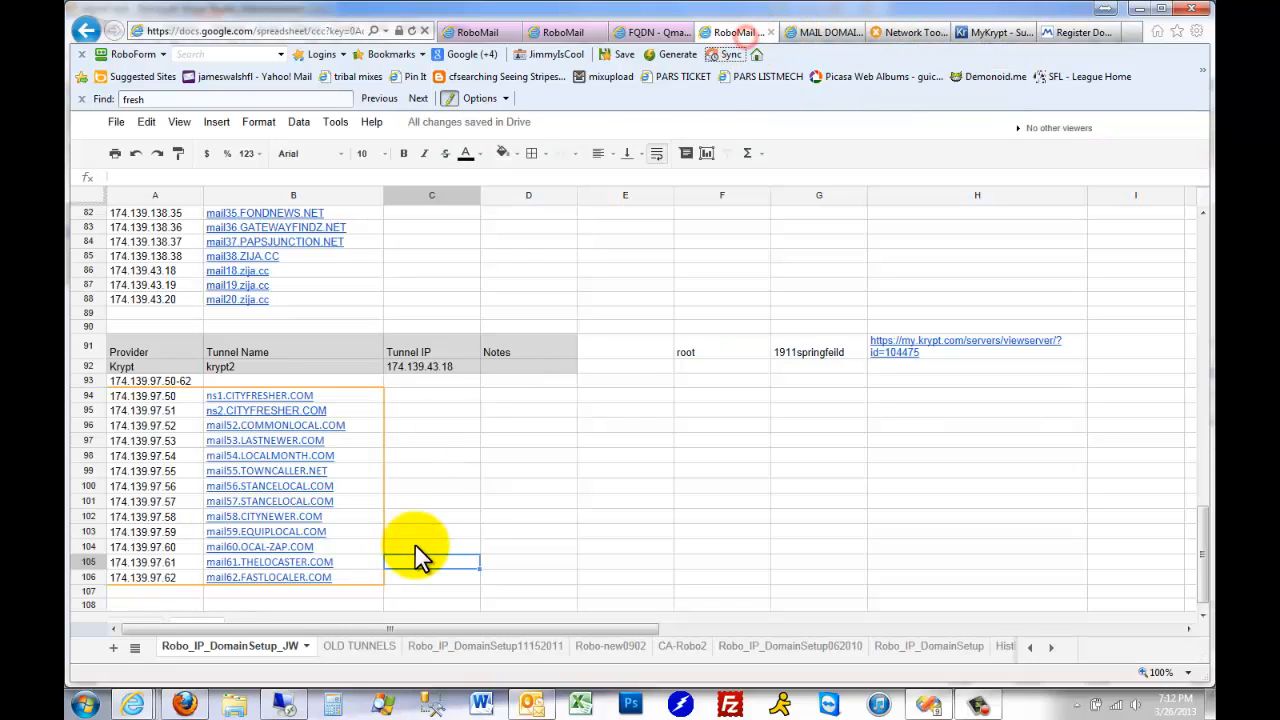
click(1090, 33)
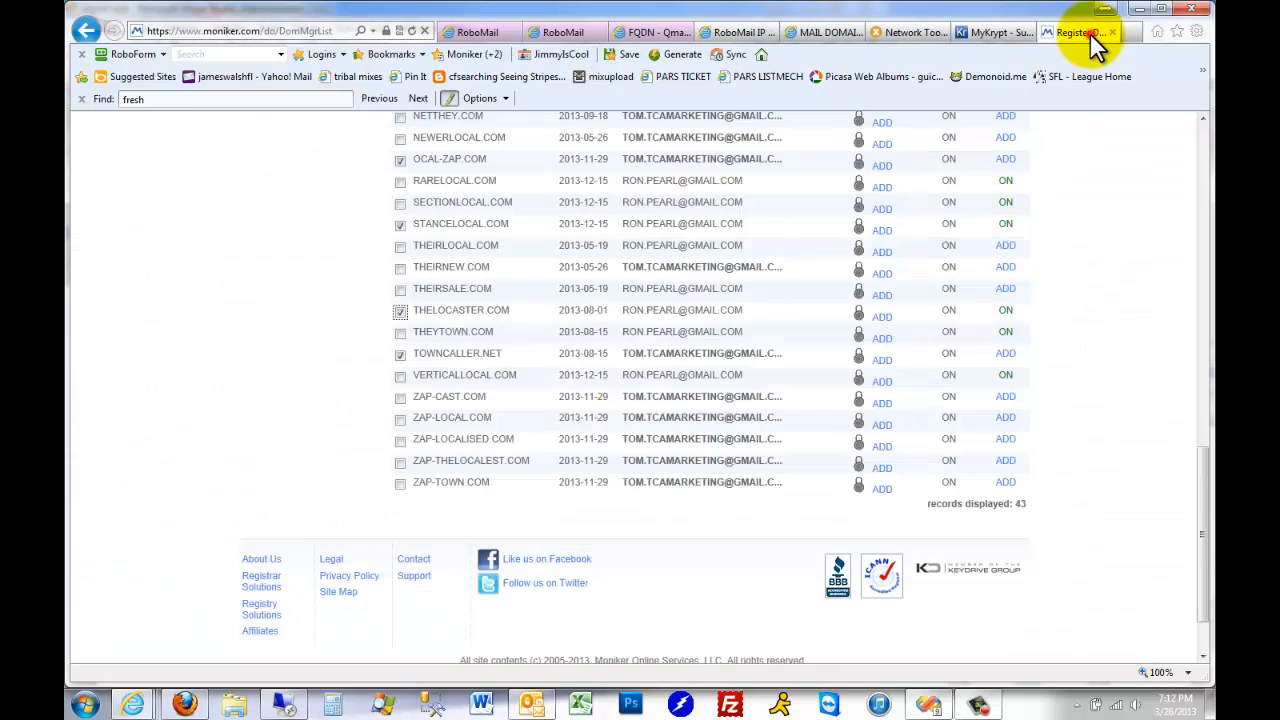
scroll(460, 410, up, 3)
scroll(456, 404, up, 2)
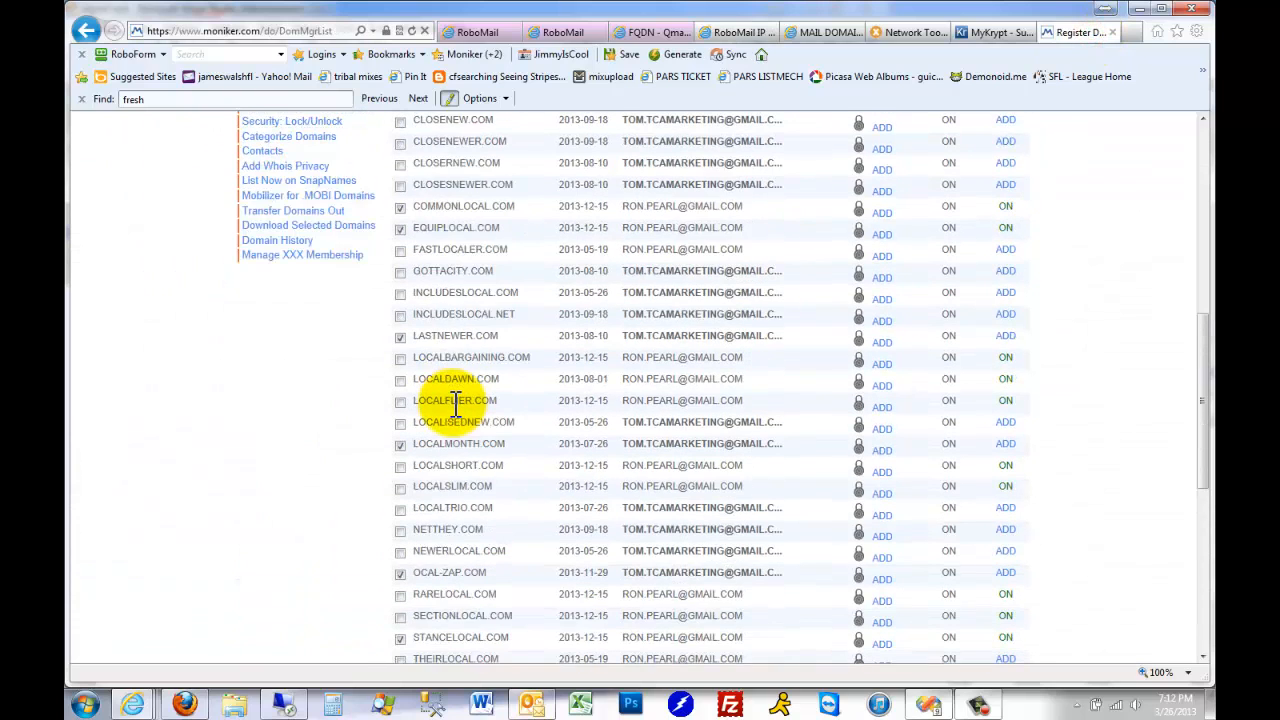
click(400, 332)
Open name server management for the selected domains and copy NS1.CITYFRESHER.COM from the primary DNS of CITYFRESHER.COM
scroll(400, 337, up, 2)
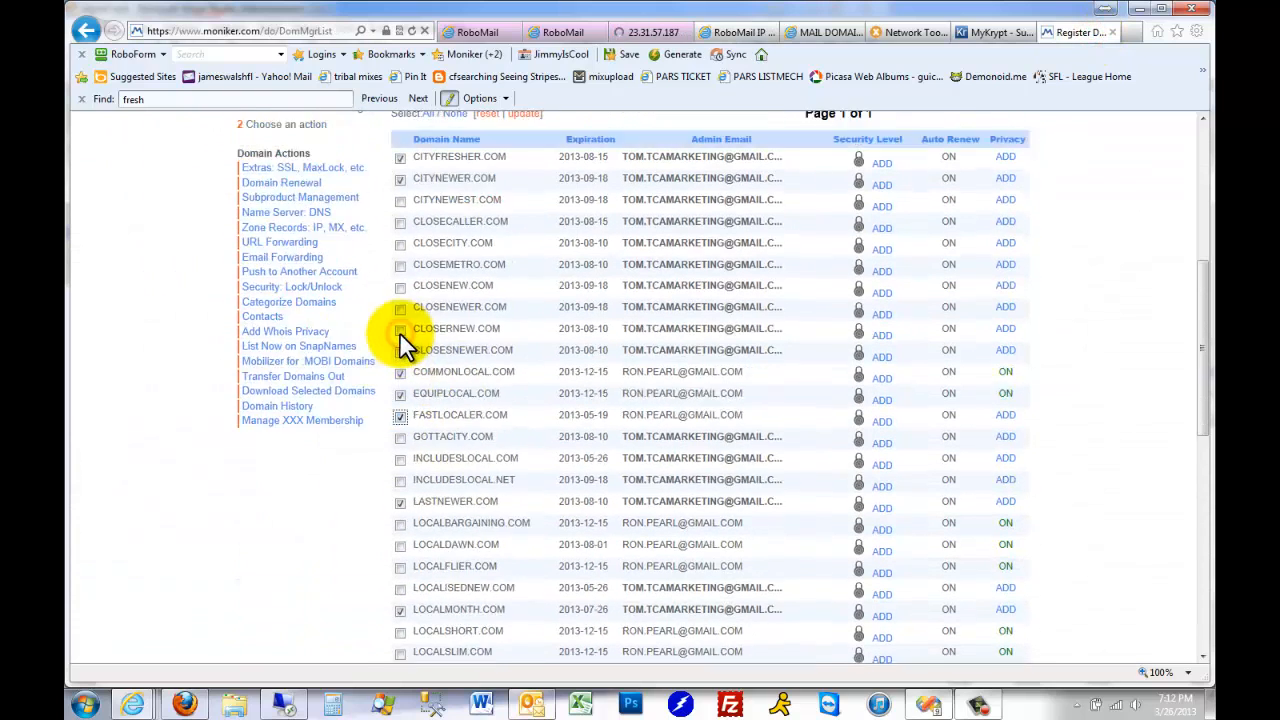
click(292, 300)
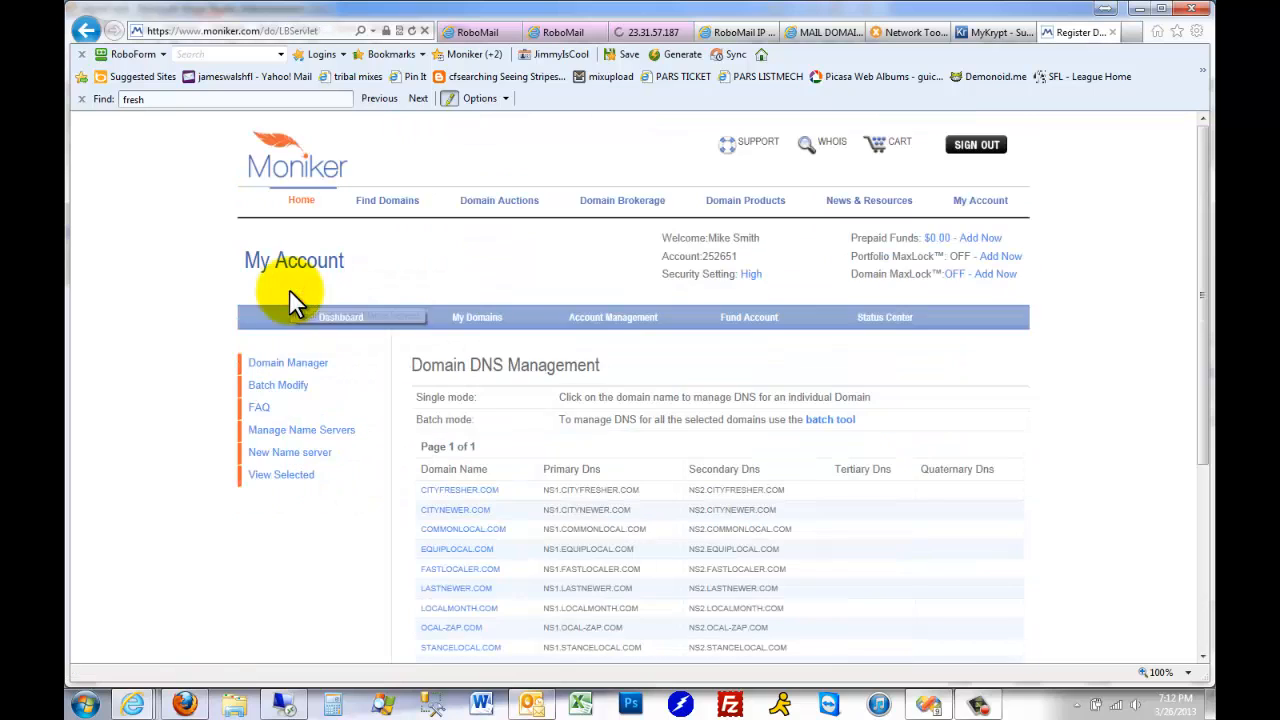
scroll(688, 375, down, 2)
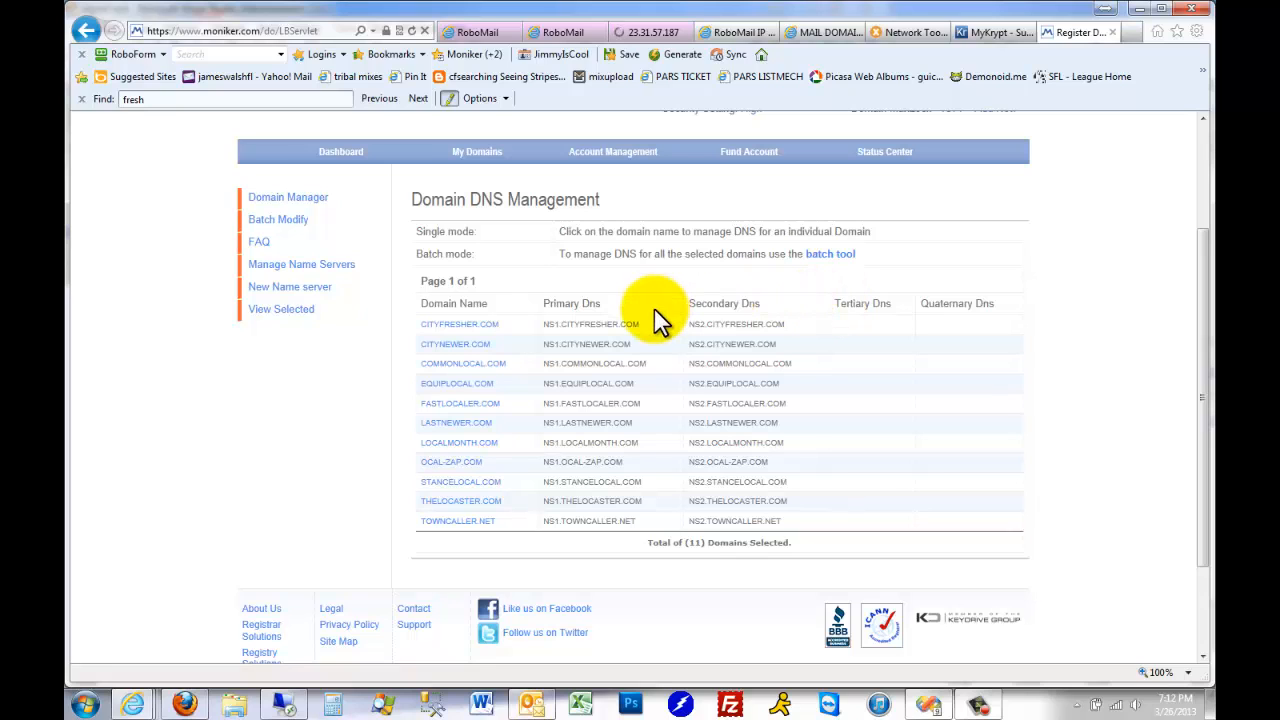
drag(646, 324, 546, 328)
key(ctrl+c)
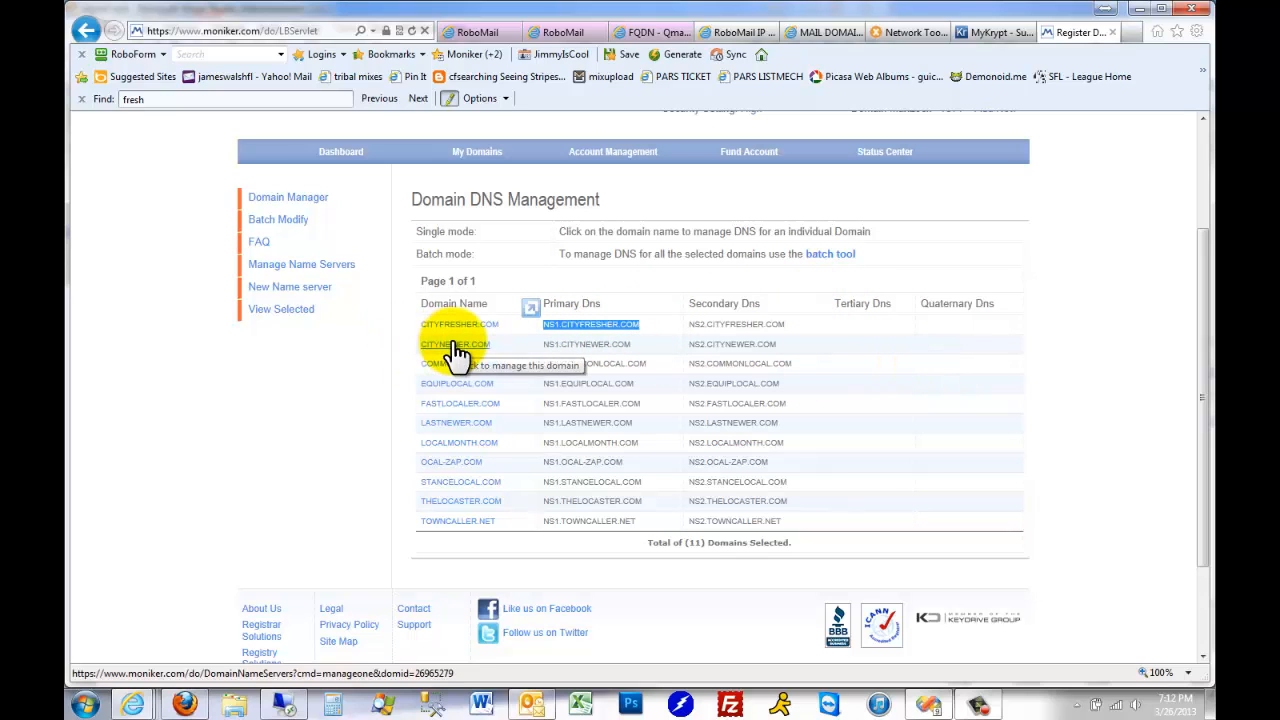
In batch DNS modification, choose custom name servers with NS1.CITYFRESHER.COM as primary and NS2.CITYFRESHER.COM as secondary
click(840, 256)
scroll(800, 500, down, 5)
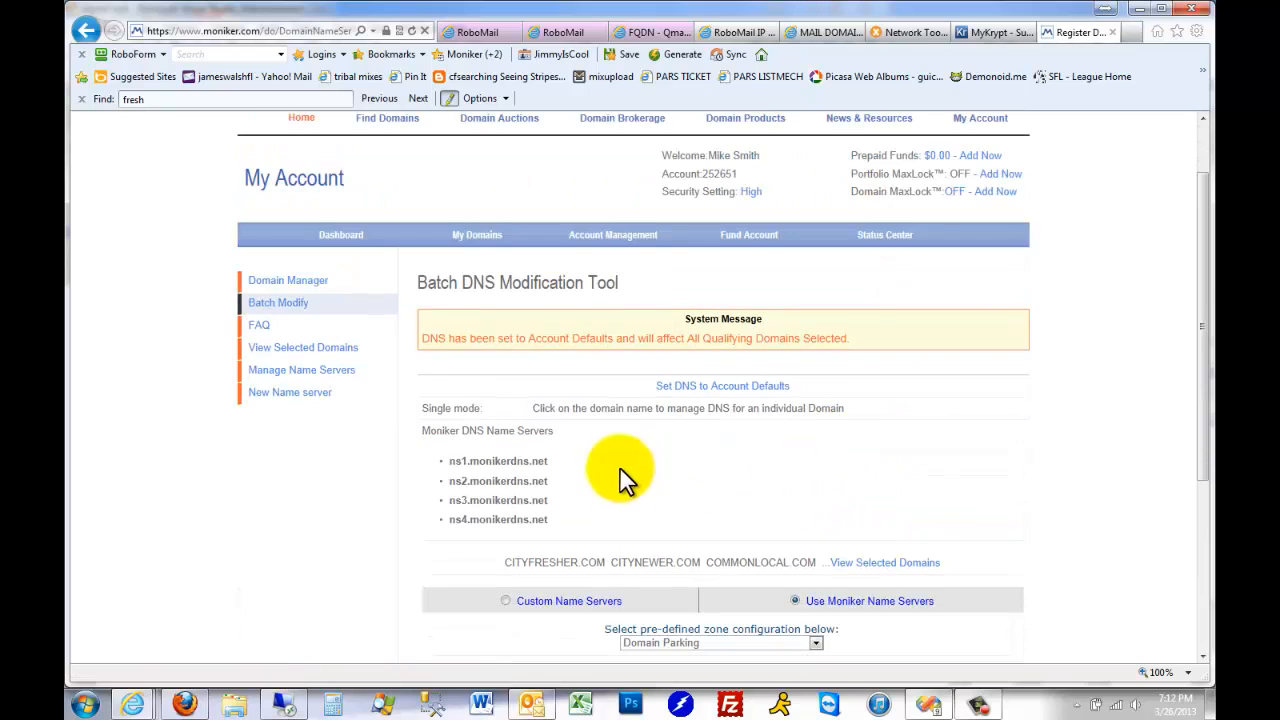
click(507, 352)
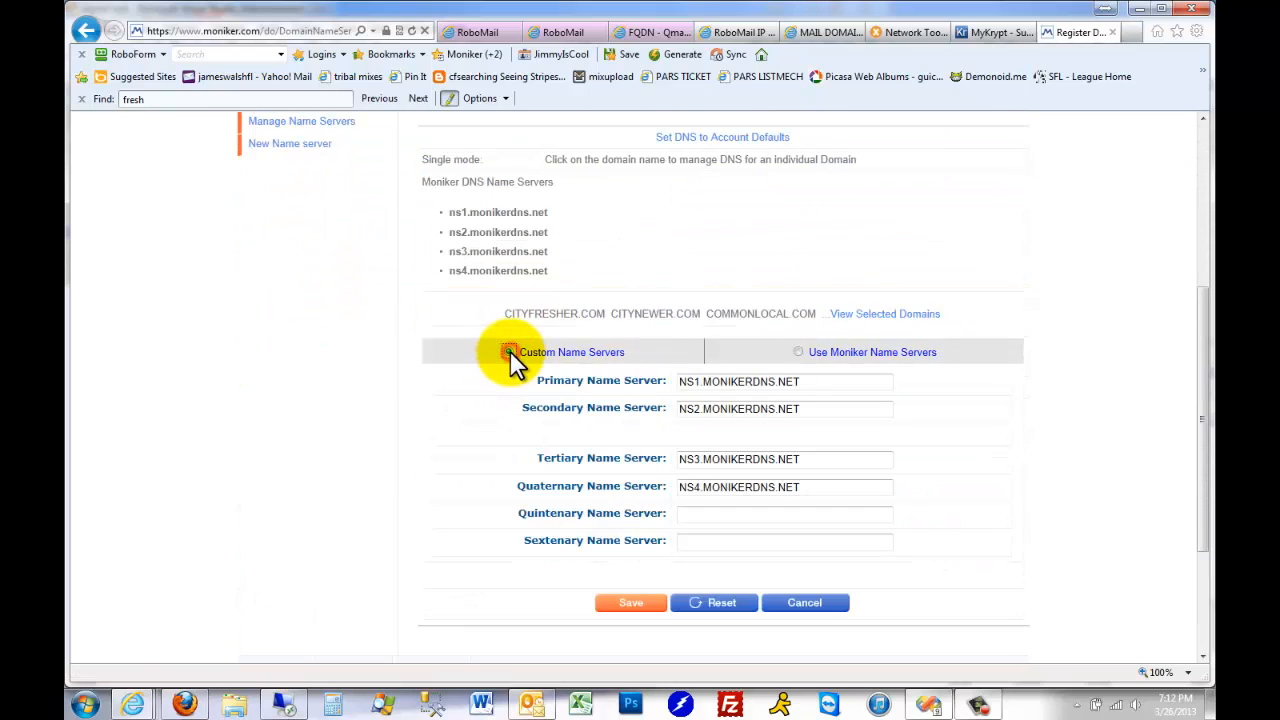
drag(834, 381, 572, 388)
key(ctrl+v)
drag(829, 409, 528, 406)
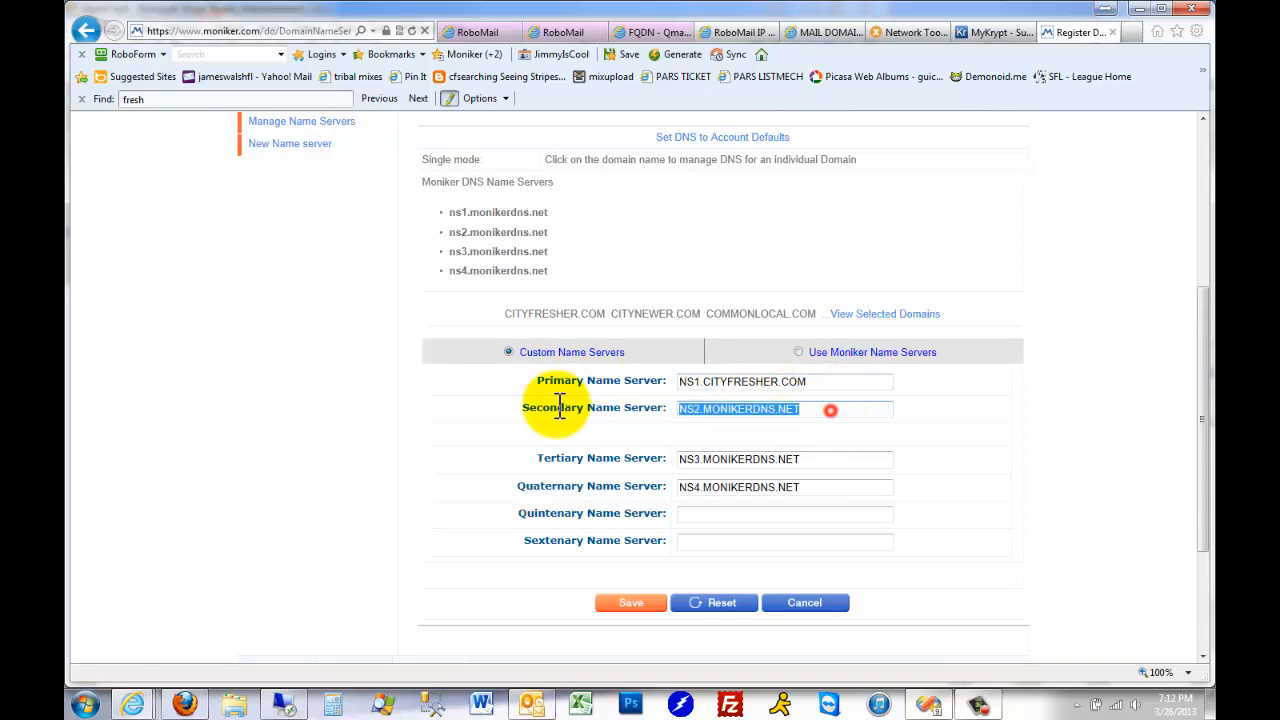
key(ctrl+v)
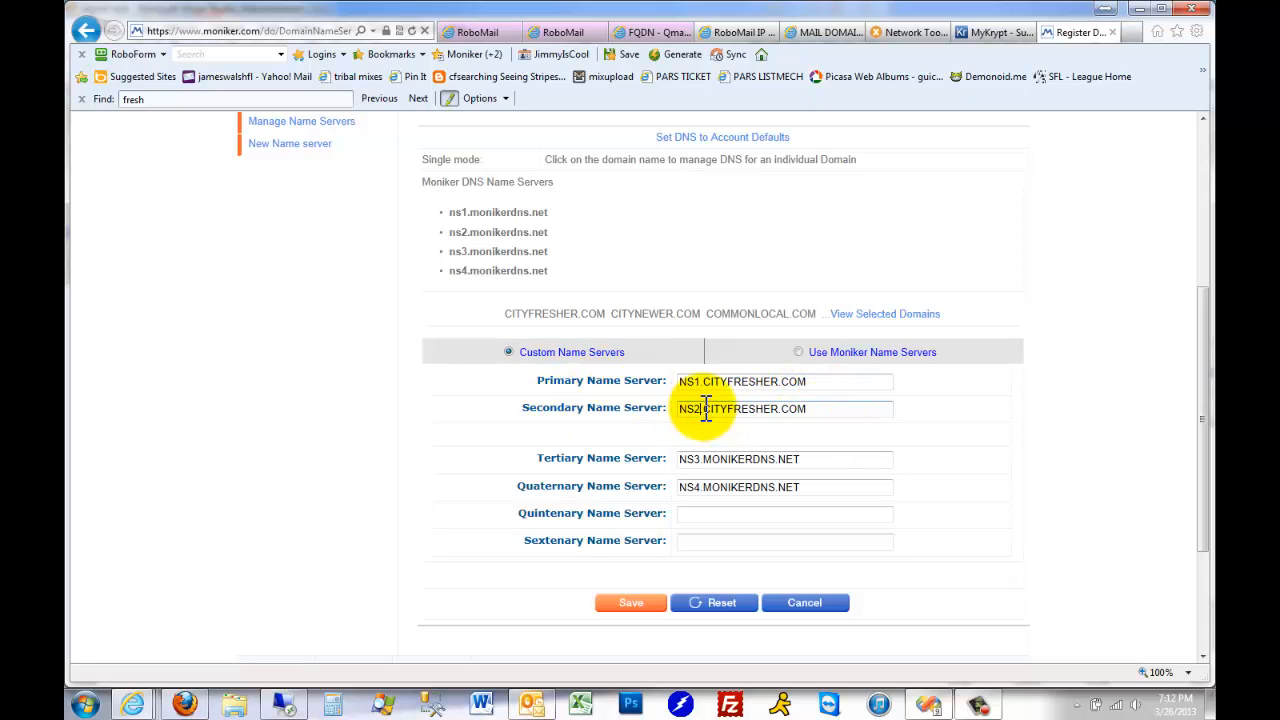
Clear the tertiary and quaternary name servers and save the batch DNS change
drag(814, 460, 514, 460)
key(Delete)
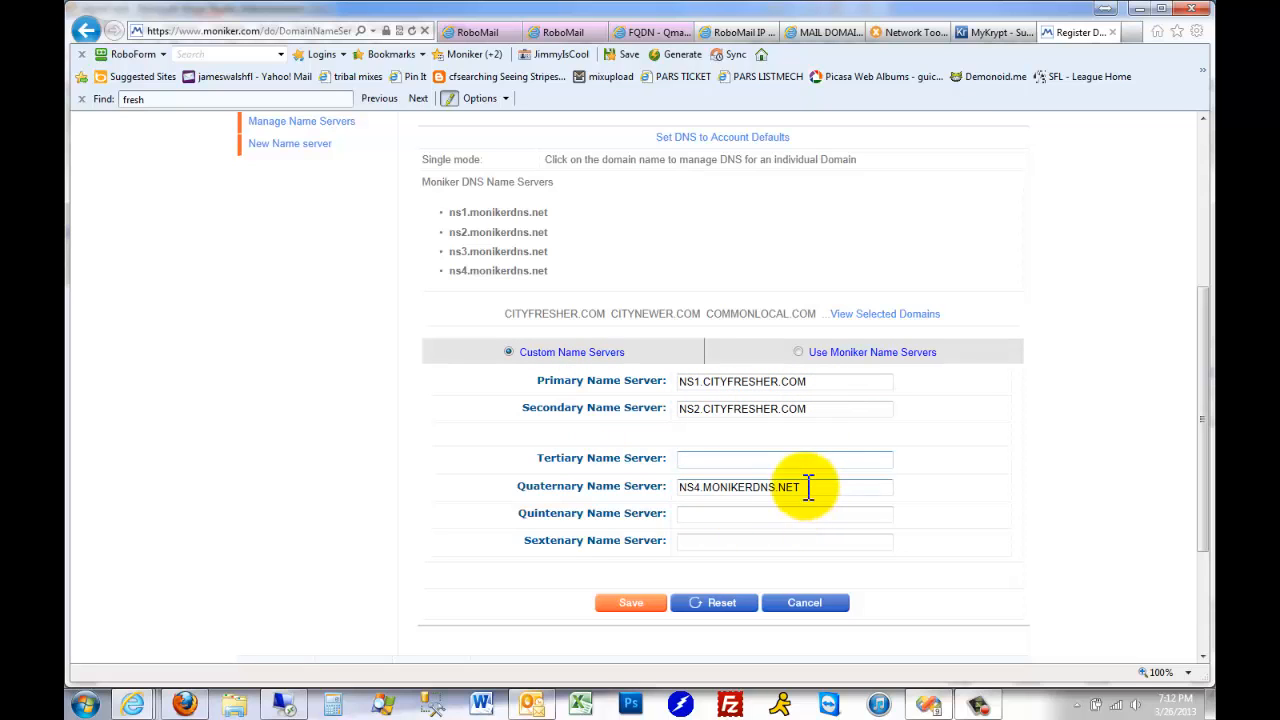
drag(808, 487, 520, 488)
key(Delete)
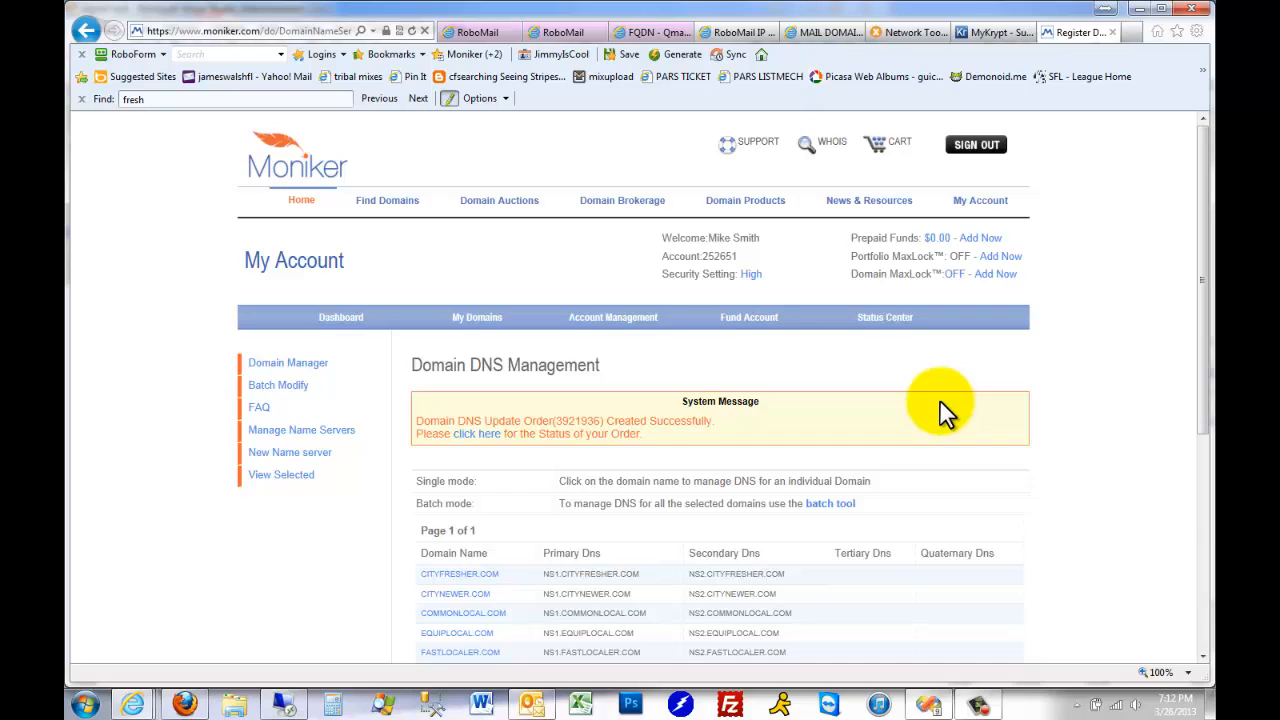
Check the name servers saved for CITYNEWER.COM and COMMONLOCAL.COM
scroll(945, 410, down, 5)
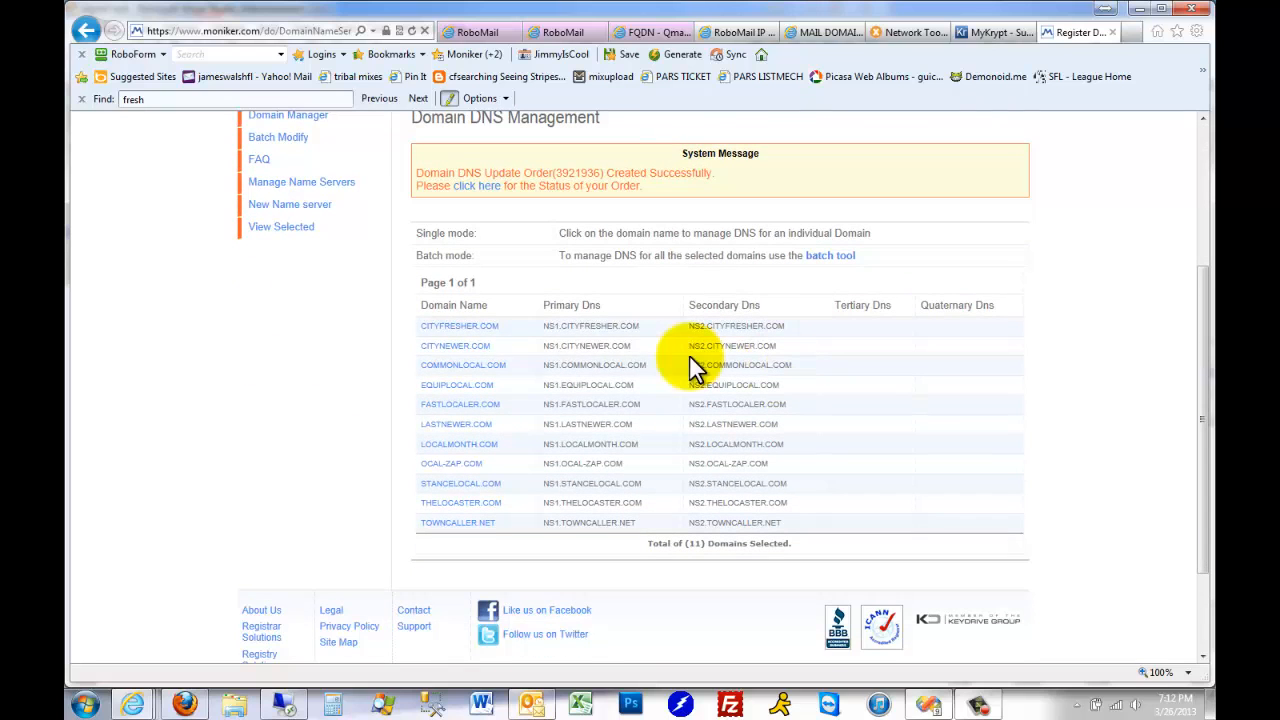
click(468, 350)
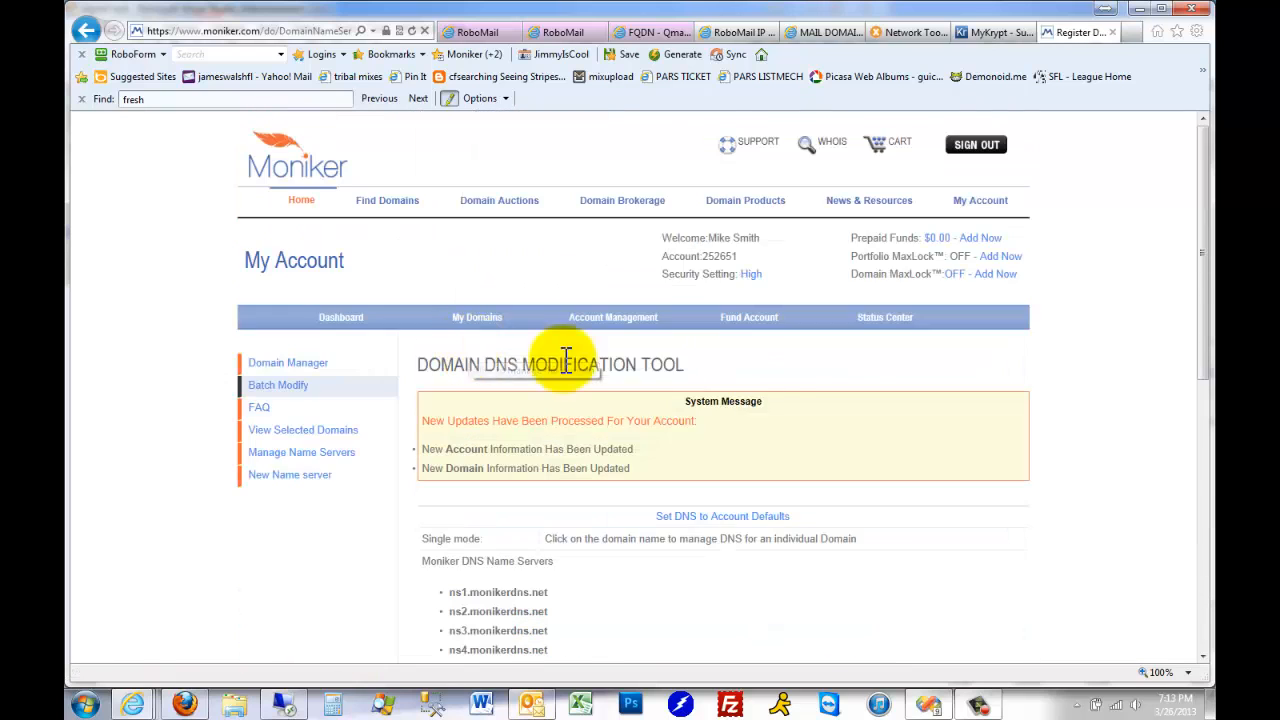
scroll(763, 380, down, 5)
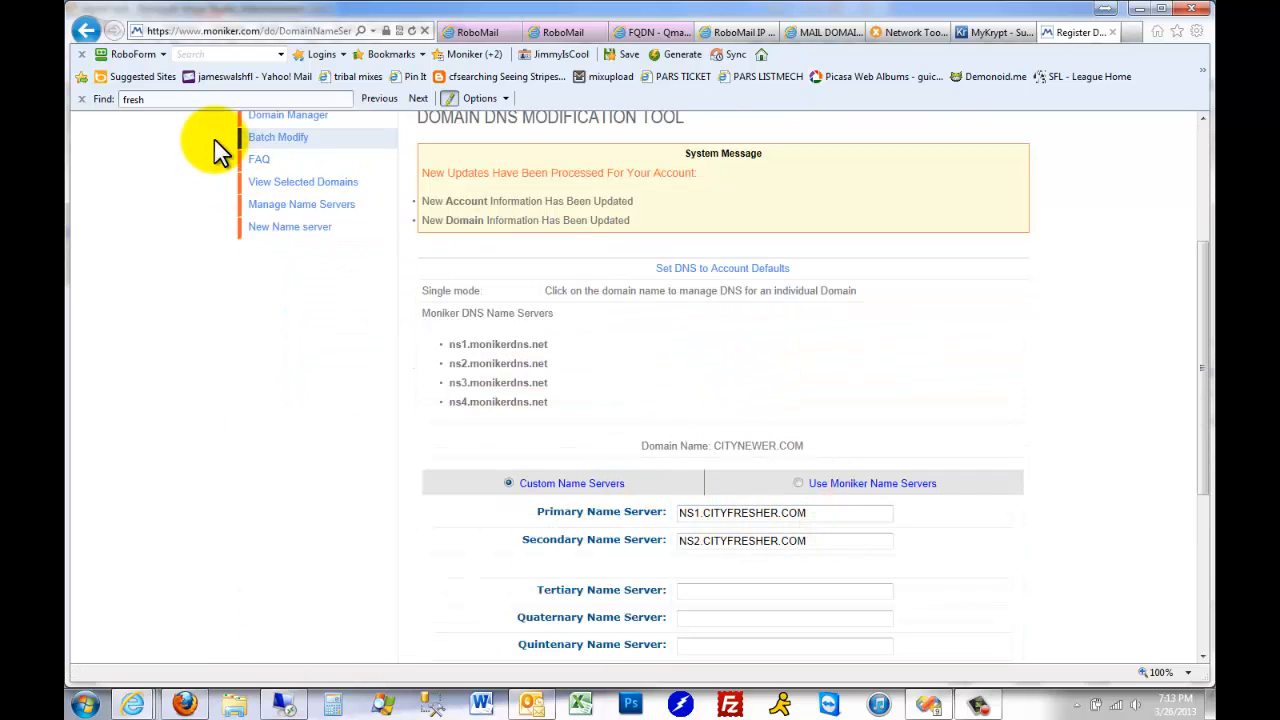
click(87, 31)
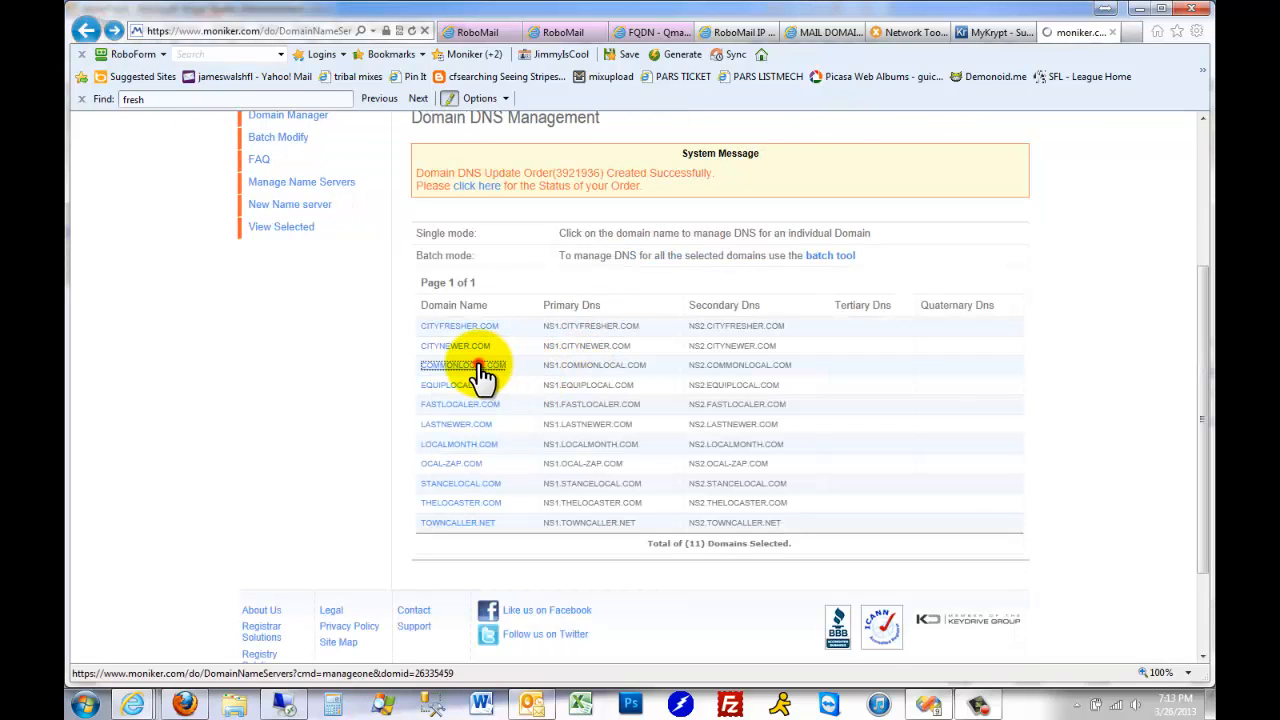
click(478, 364)
scroll(800, 457, down, 5)
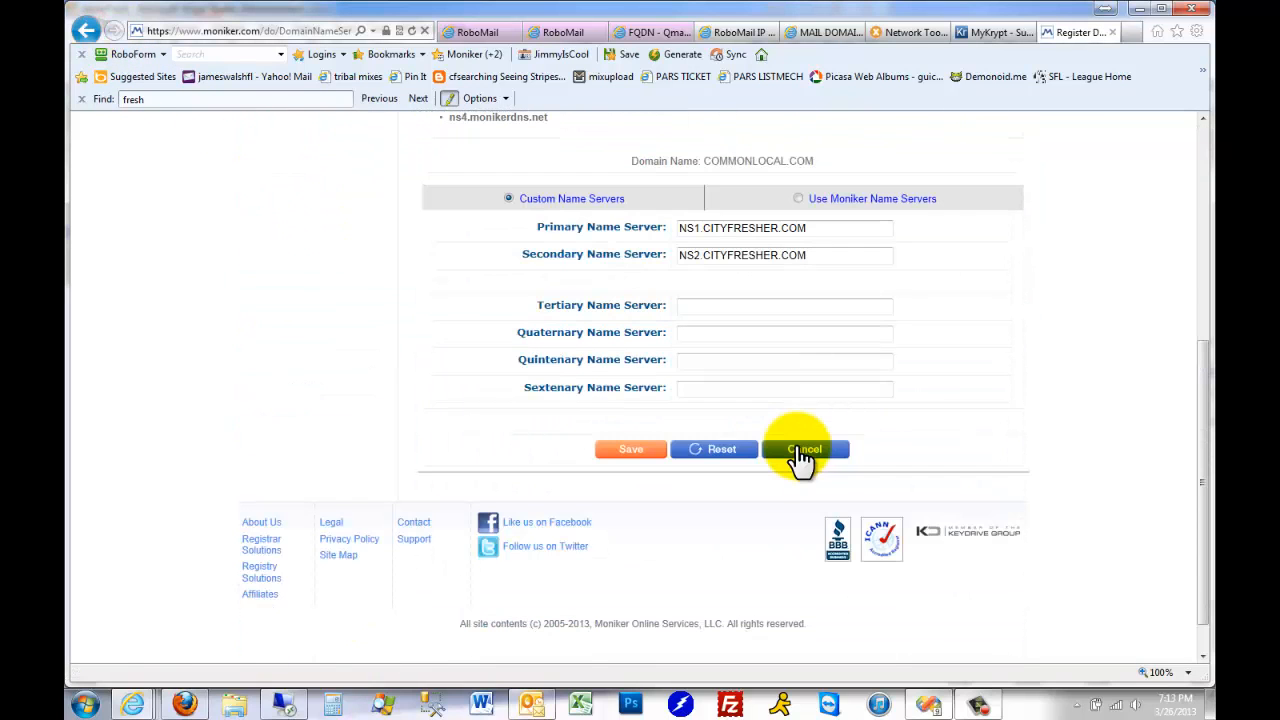
Check the name servers saved for EQUIPLOCAL.COM, FASTLOCALER.COM and LASTNEWER.COM
click(87, 31)
click(466, 396)
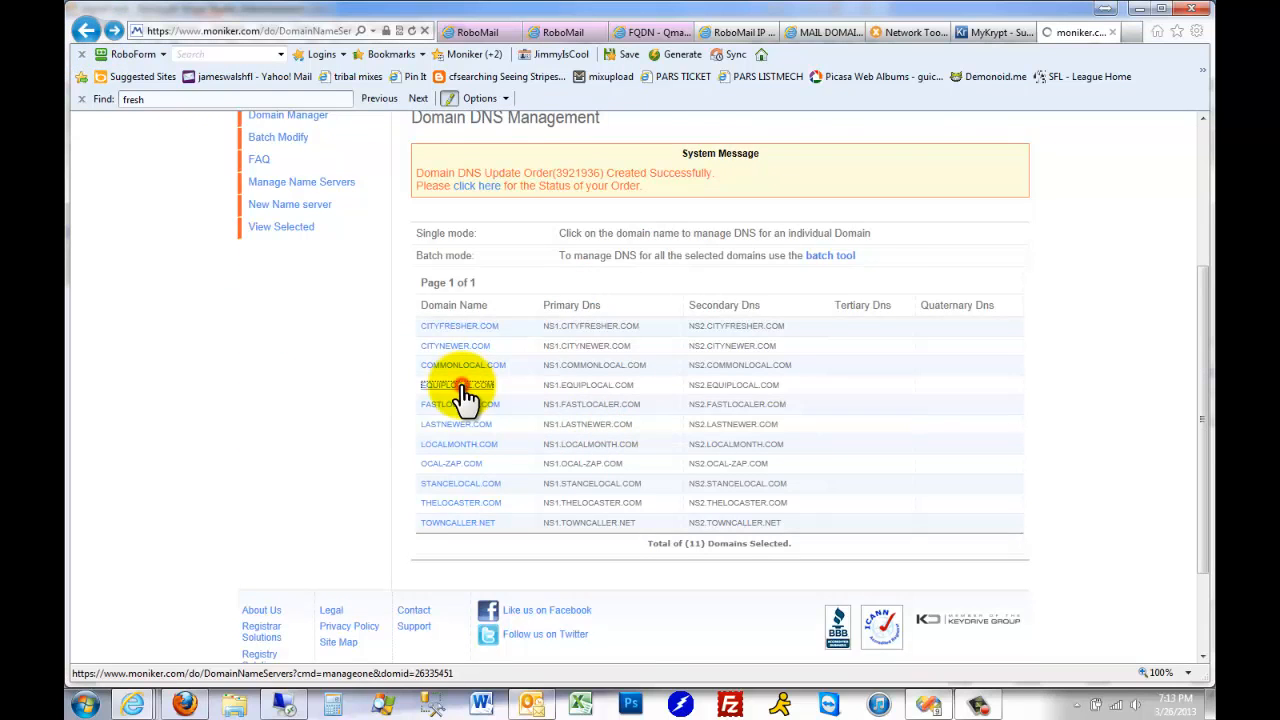
scroll(371, 357, down, 3)
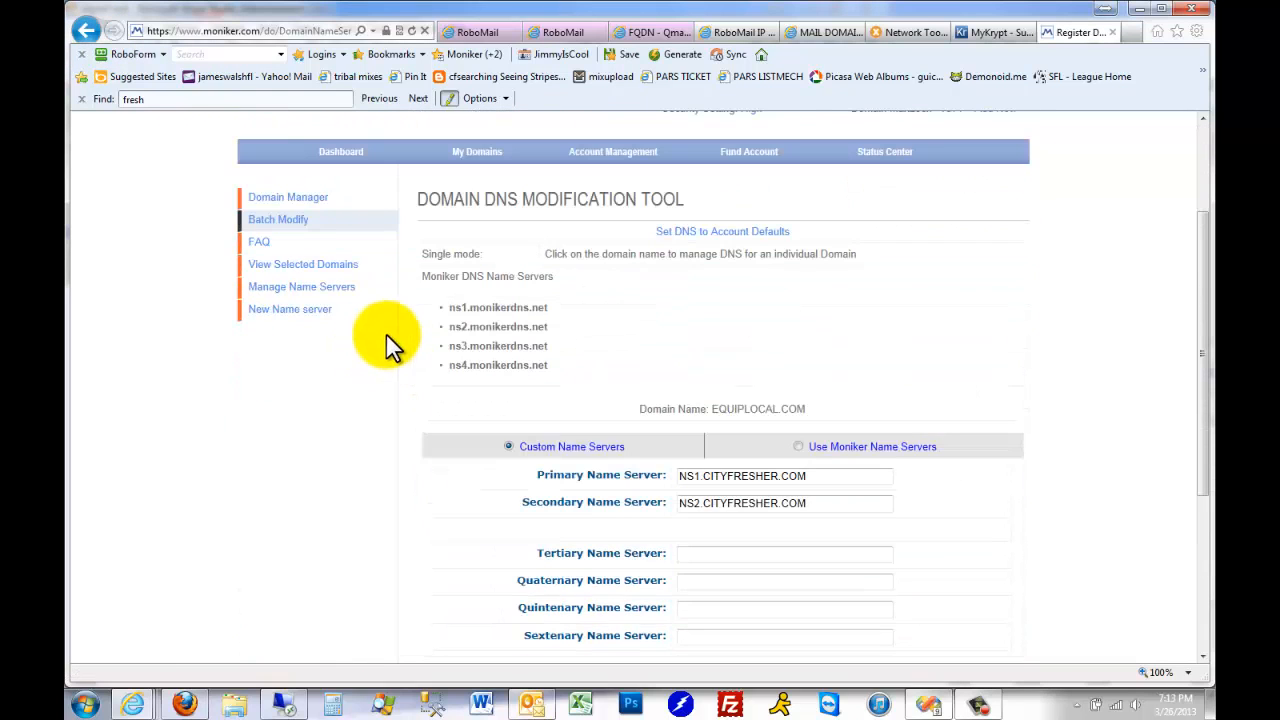
click(87, 31)
click(475, 410)
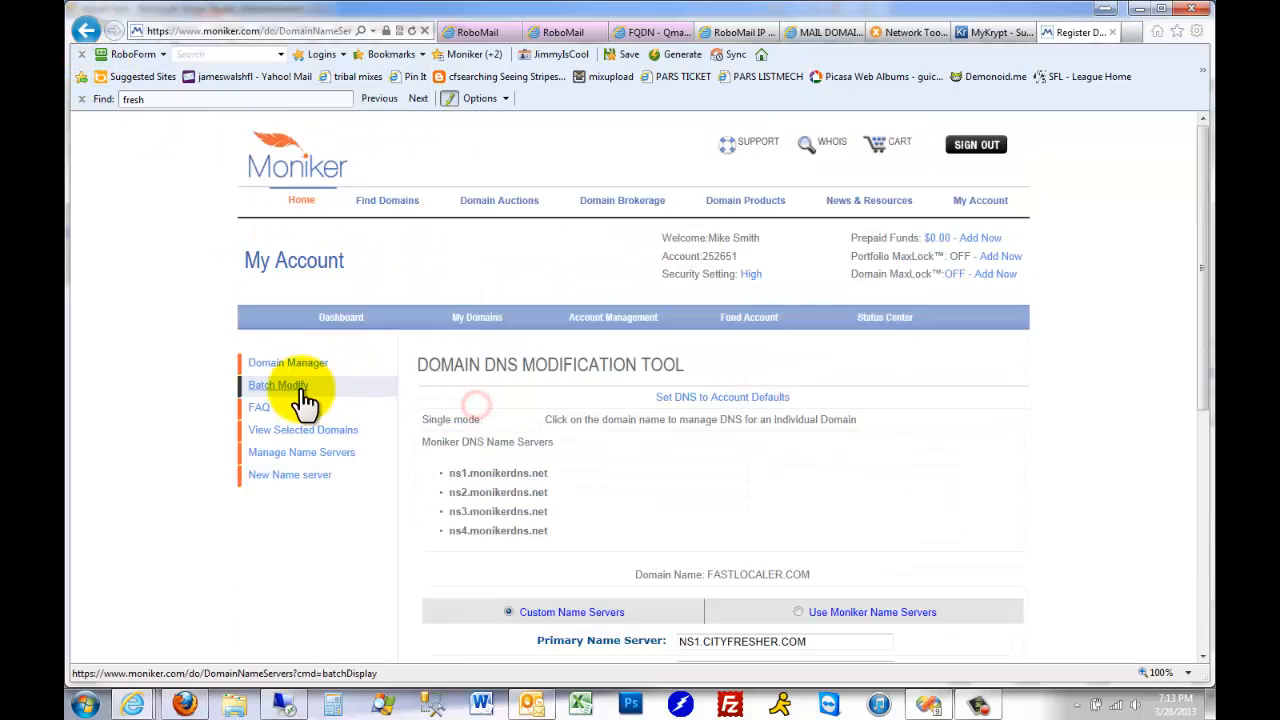
scroll(306, 403, down, 4)
click(87, 31)
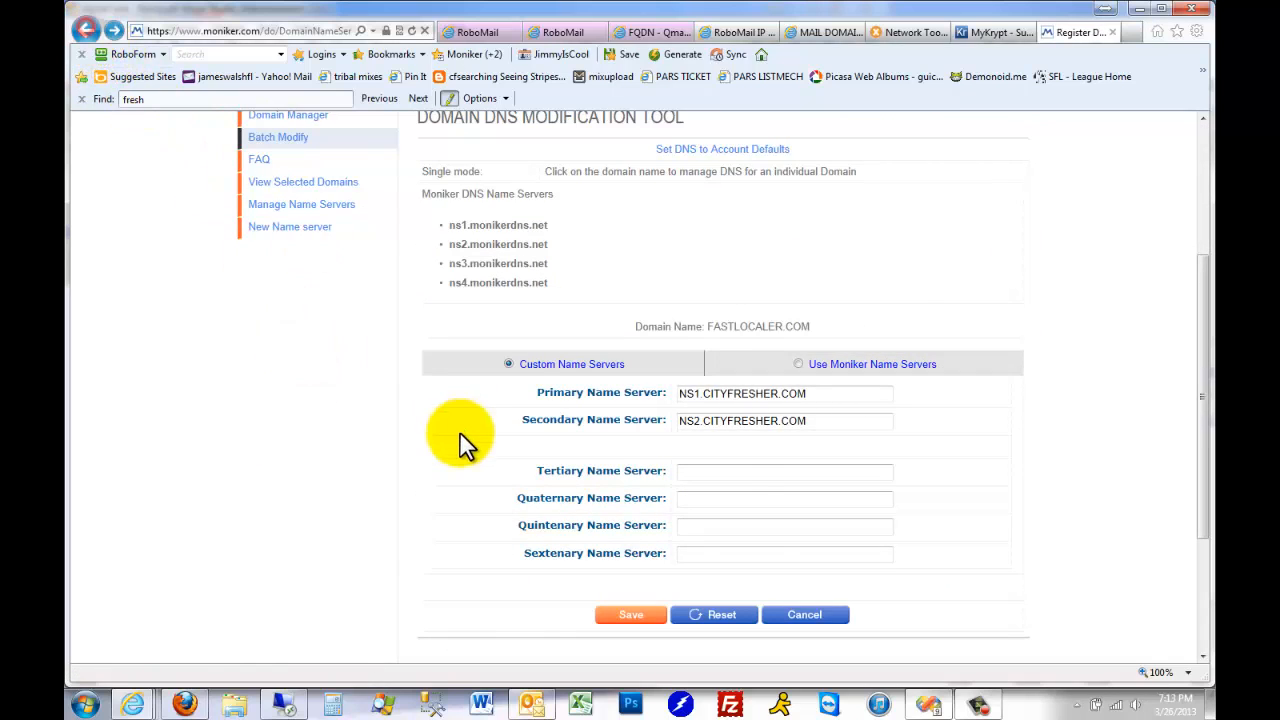
click(466, 424)
scroll(329, 437, down, 3)
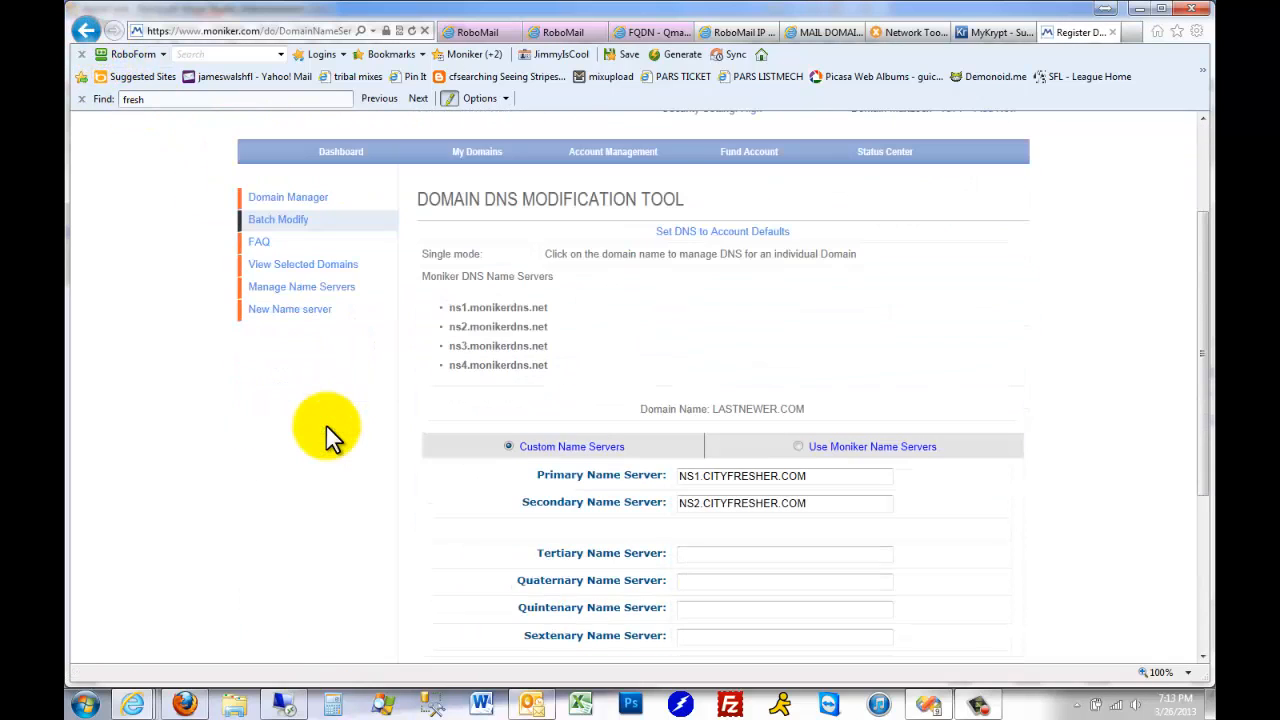
Check the name servers saved for LOCALMONTH.COM, OCAL-ZAP.COM, STANCELOCAL.COM, THELOCASTER.COM and TOWNCALLER.NET
click(87, 31)
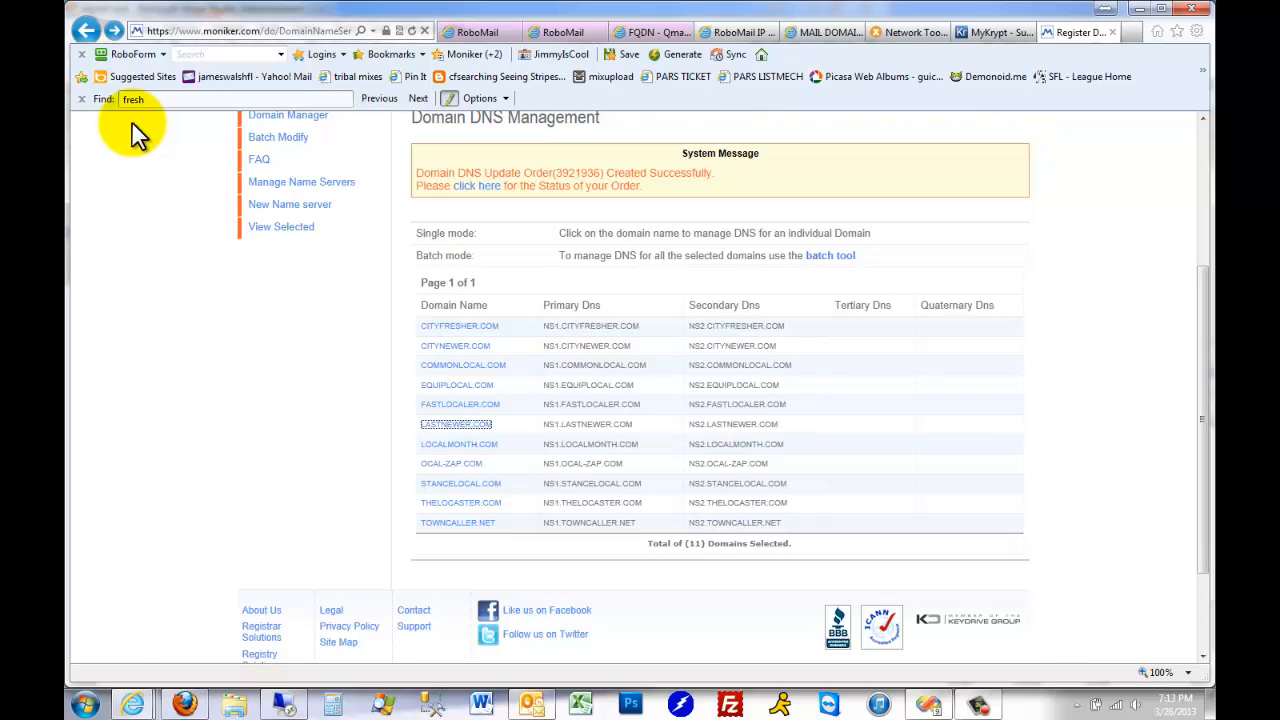
click(462, 444)
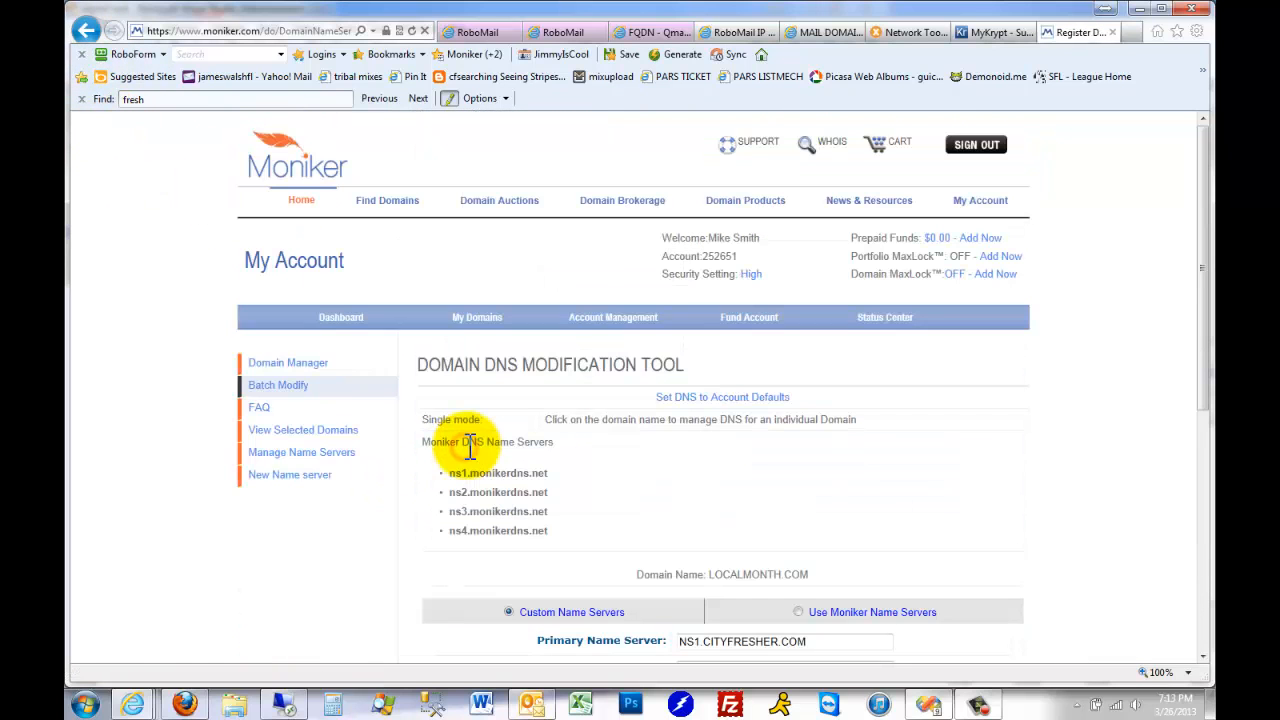
key(alt+Left)
click(472, 464)
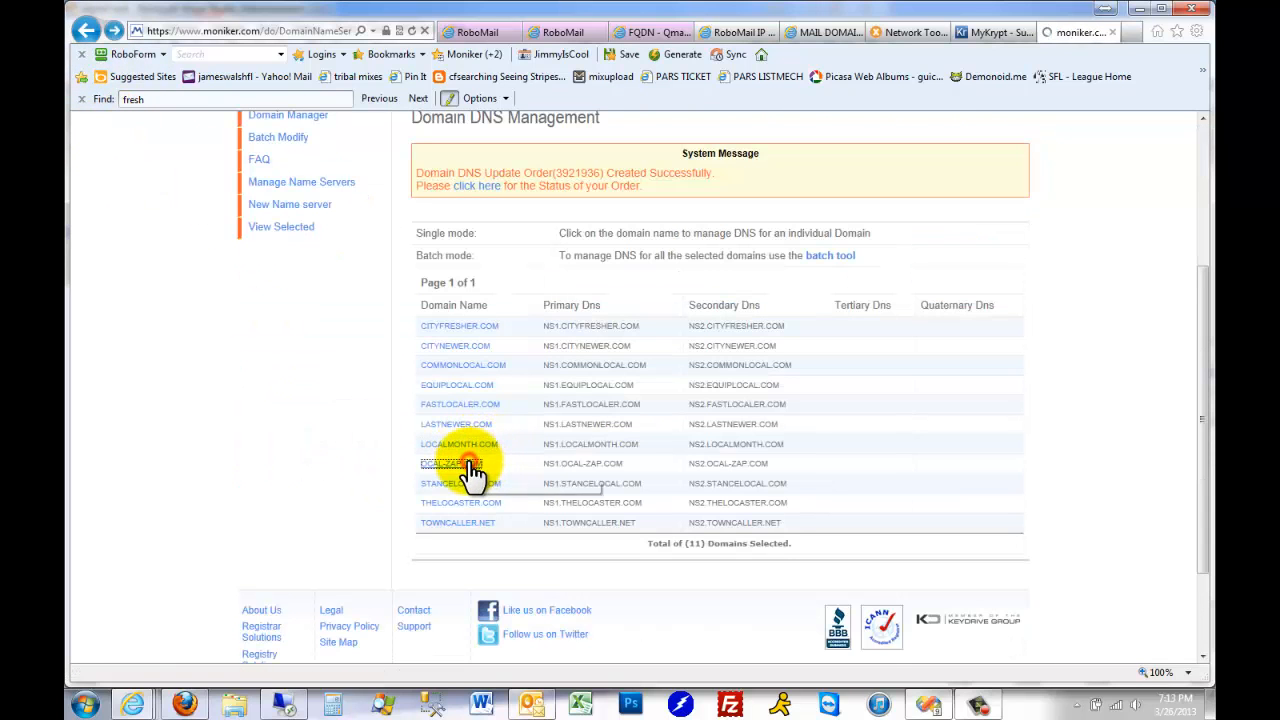
key(alt+Left)
click(481, 486)
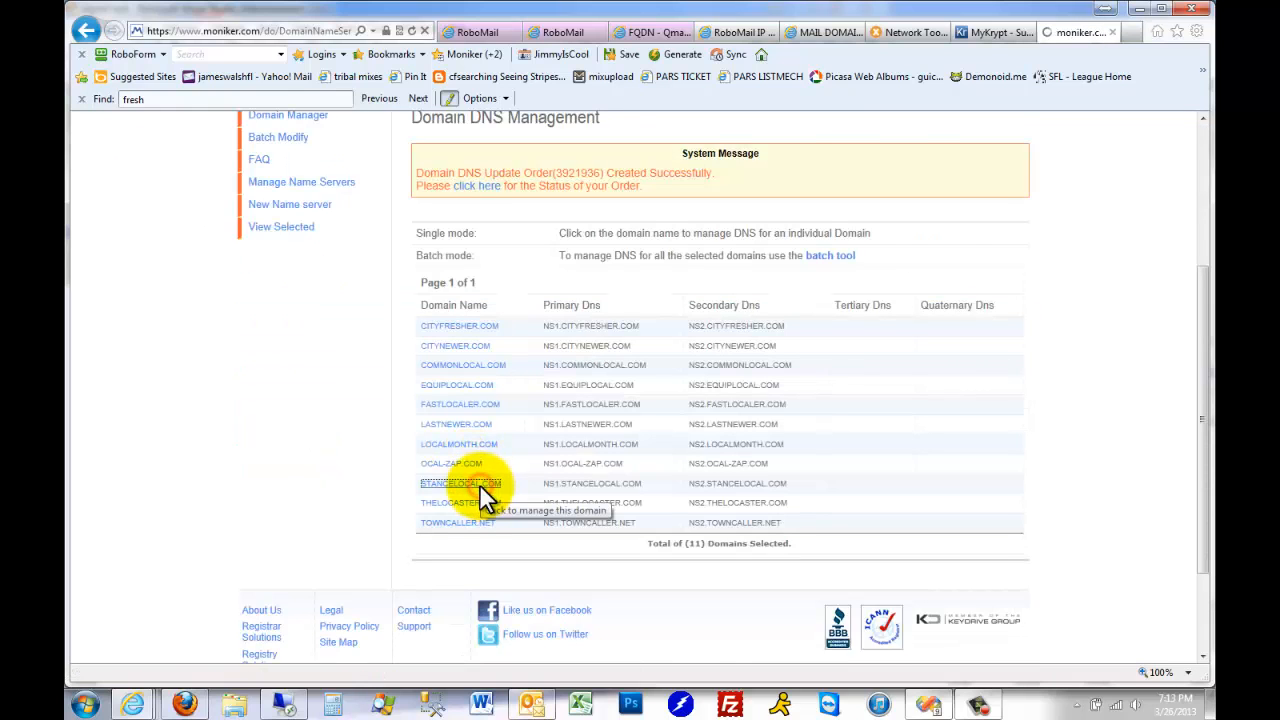
key(alt+Left)
click(481, 505)
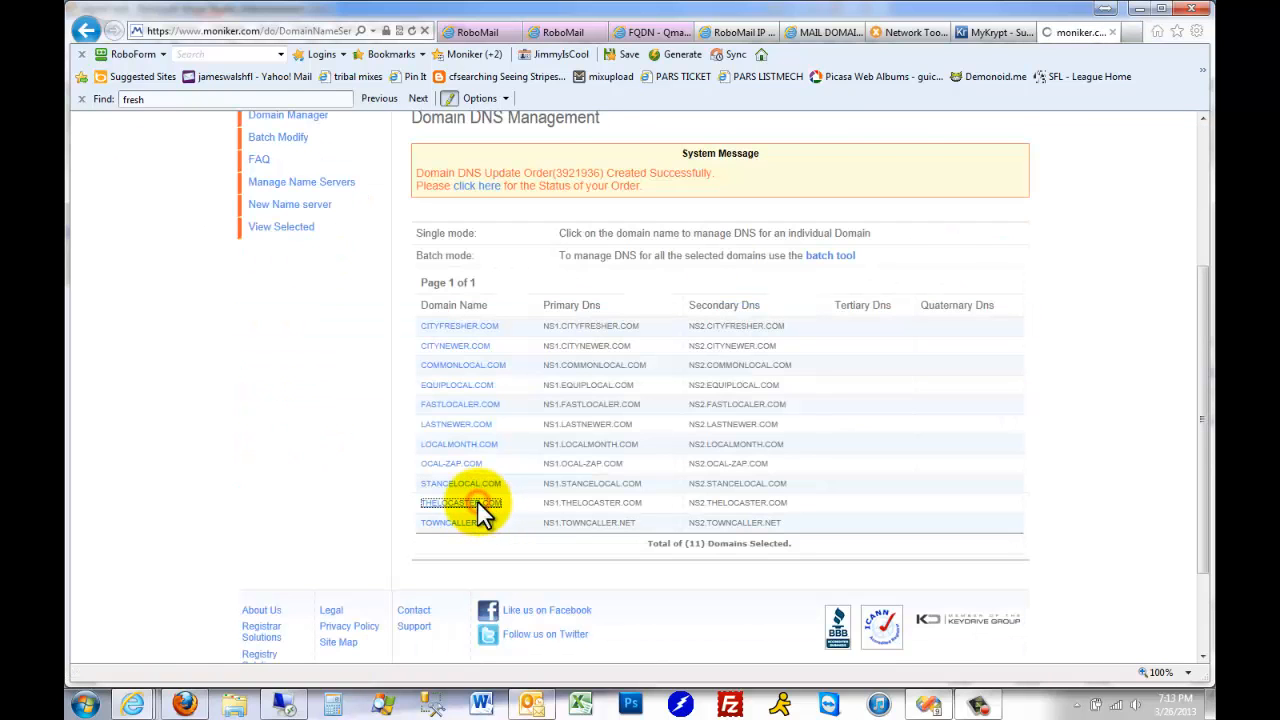
key(alt+Left)
click(484, 522)
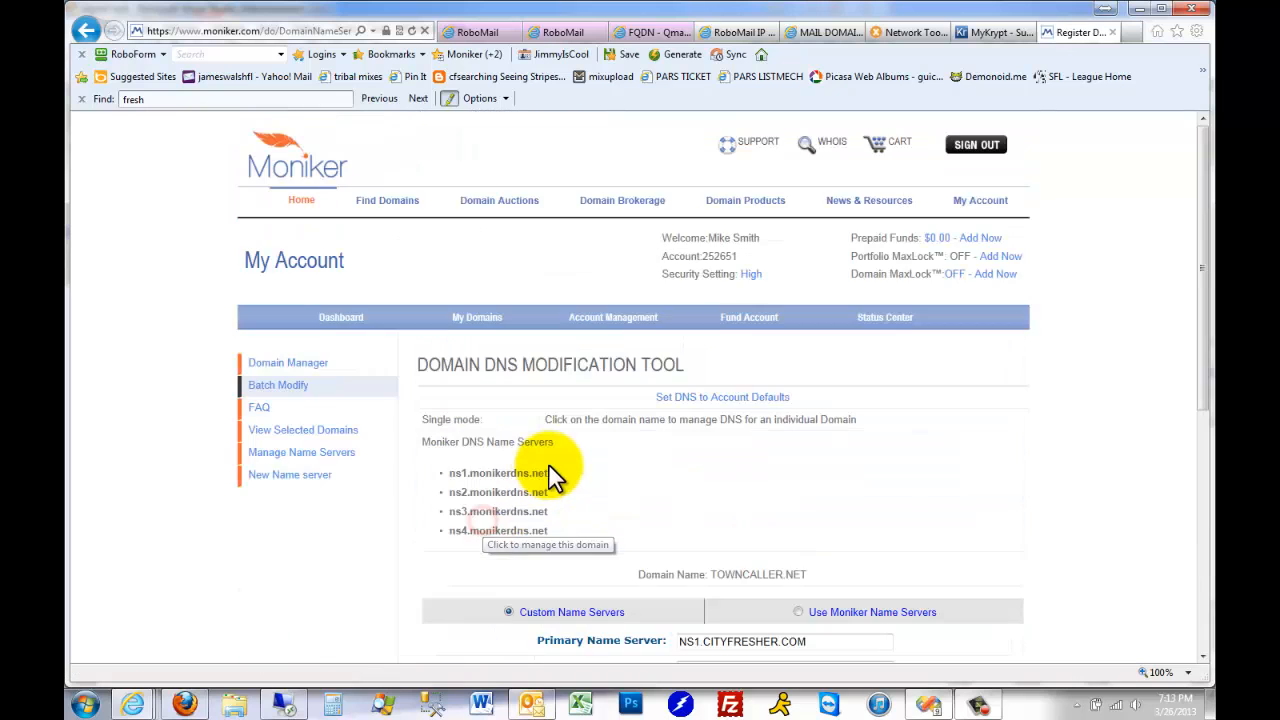
Return to the Domain DNS Management list and switch to the krypt2 hosts in the IP spreadsheet
key(alt+Left)
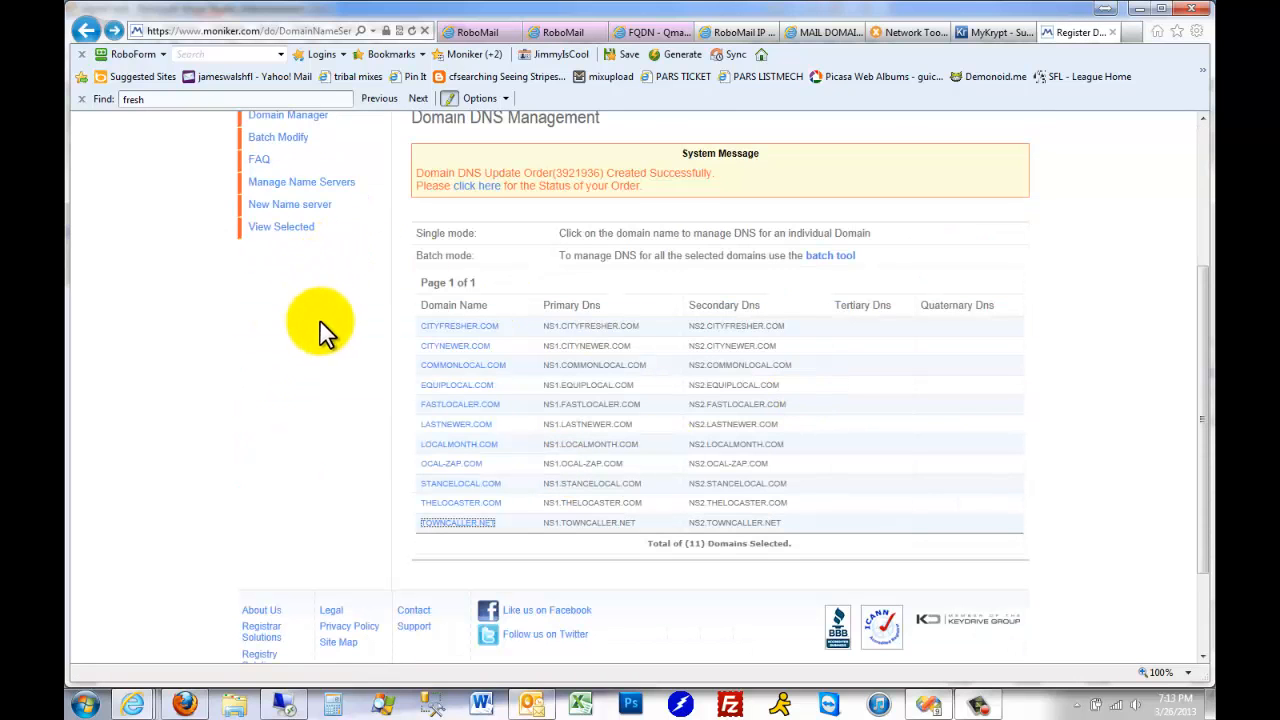
scroll(320, 330, up, 3)
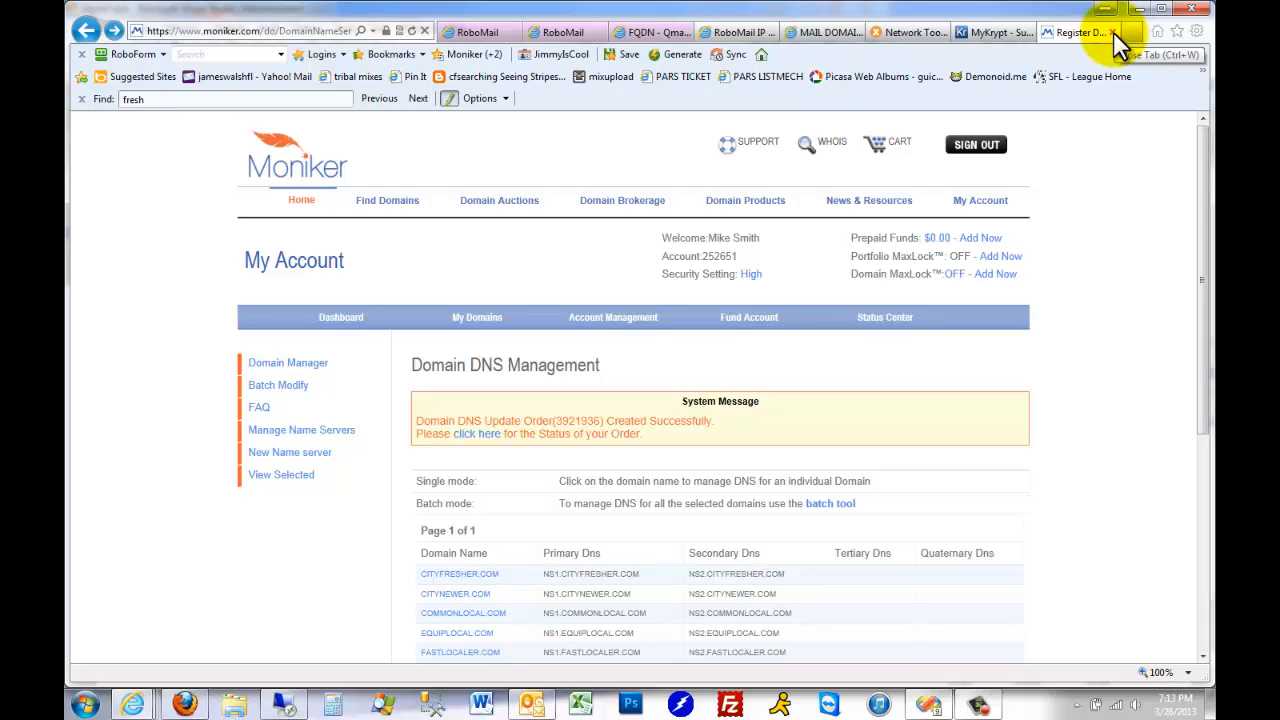
click(741, 33)
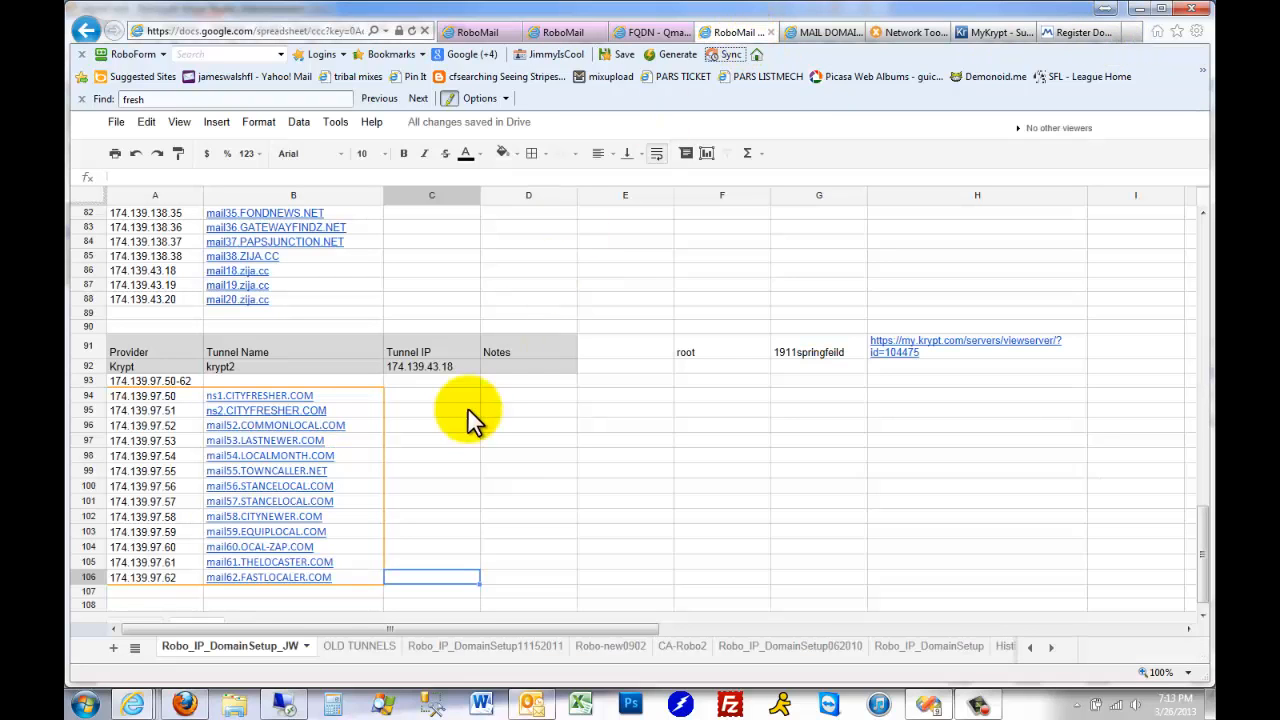